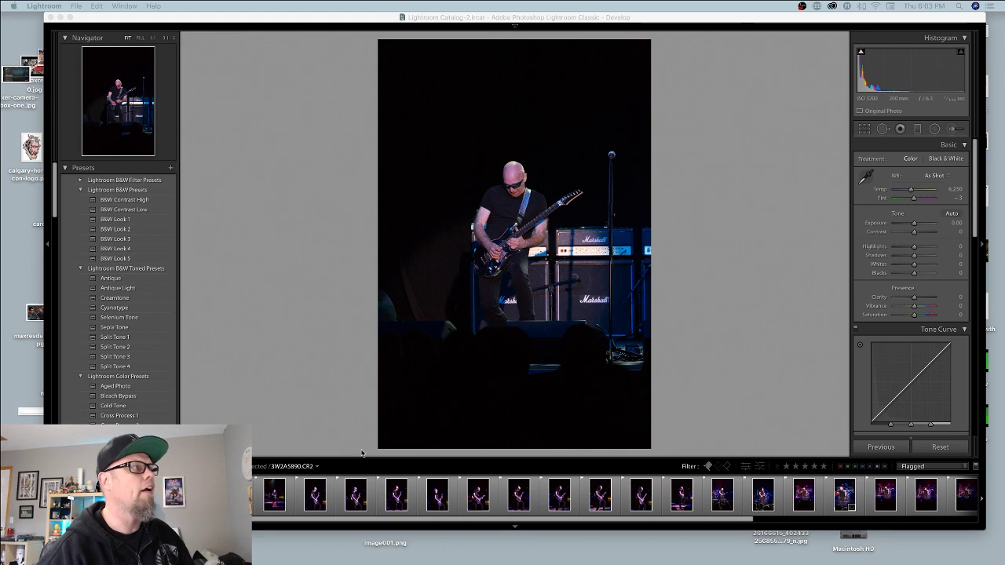
Expand the window to full screen and review the available develop adjustments with the guitarist enlarged
click(70, 17)
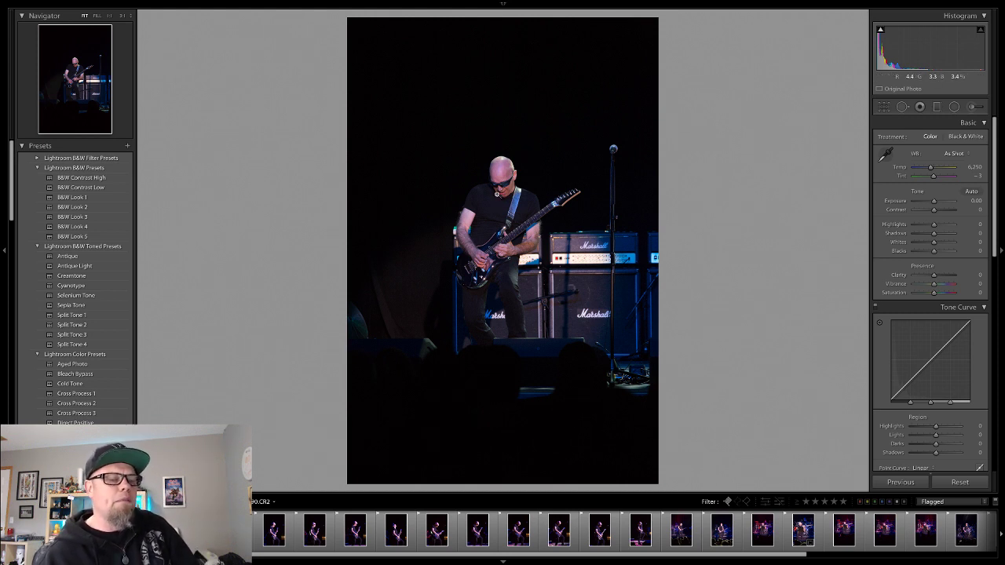
click(496, 193)
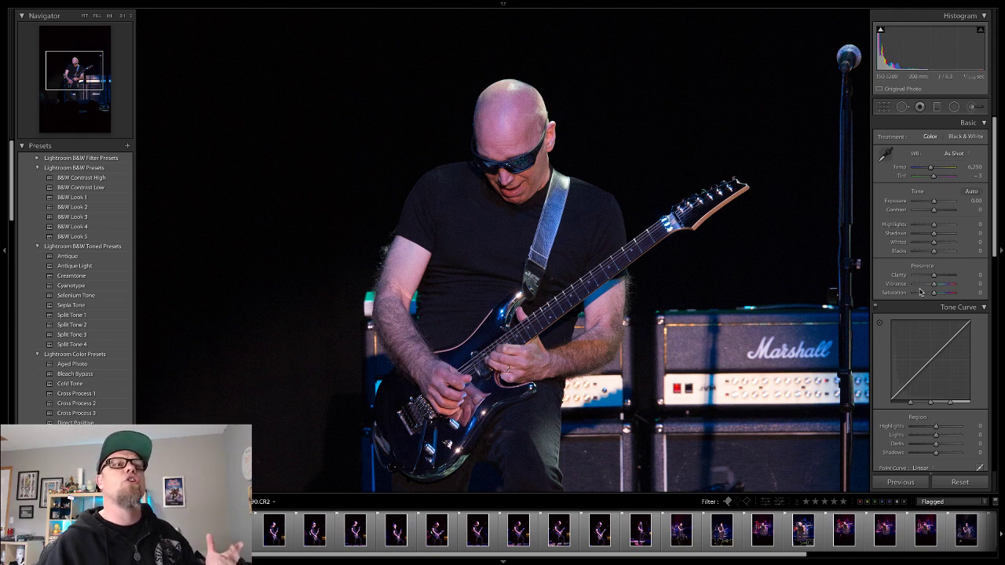
scroll(908, 389, down, 3)
scroll(909, 389, down, 10)
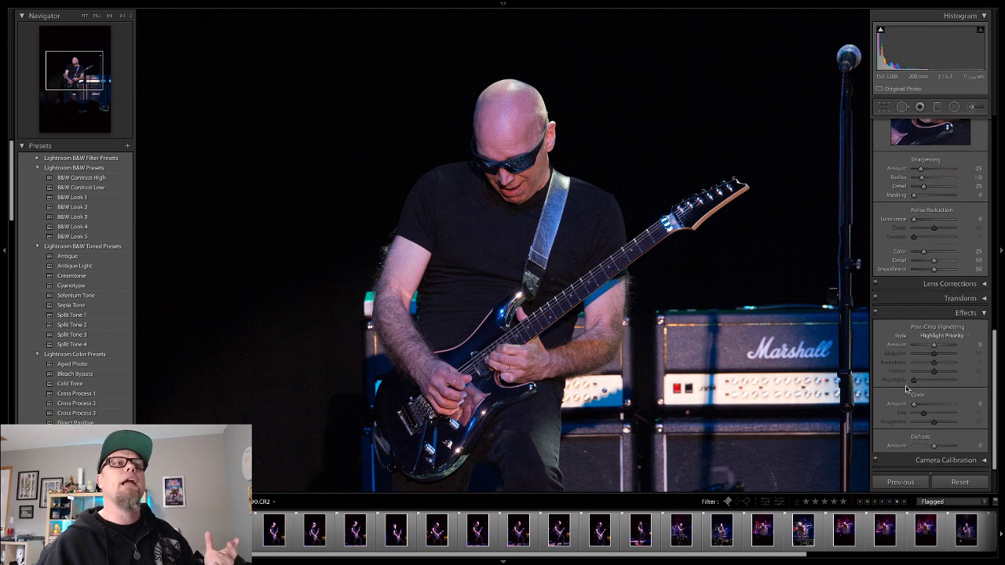
scroll(905, 389, up, 15)
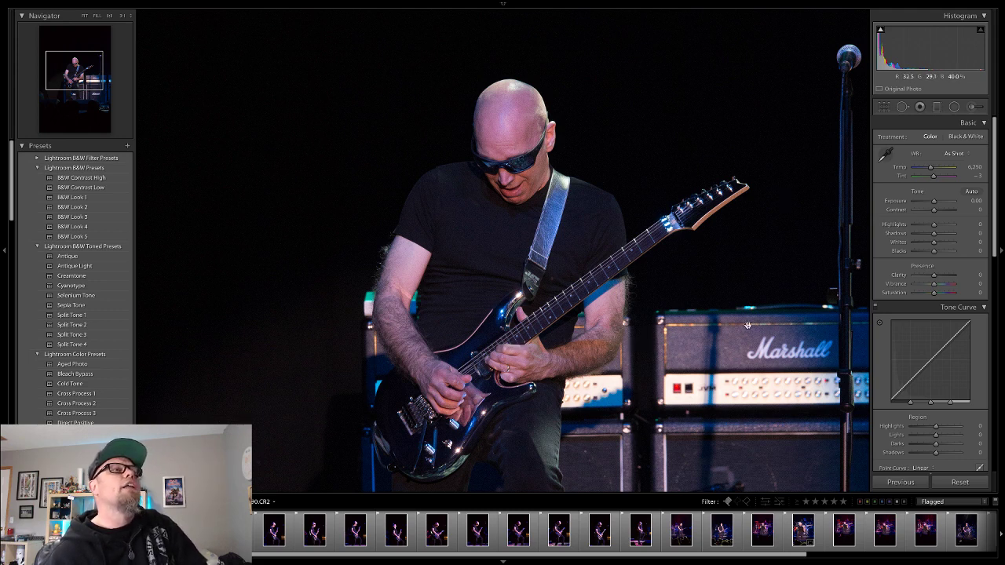
Examine the guitarist's head, shirt and guitar, along with the dark background around him, at close zoom
click(506, 142)
click(484, 177)
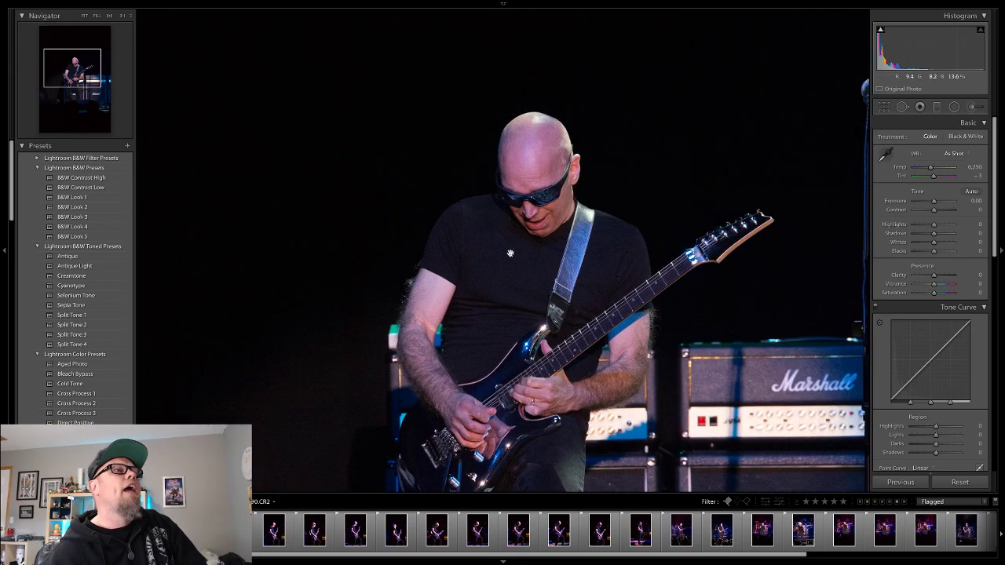
scroll(578, 219, down, 3)
click(578, 219)
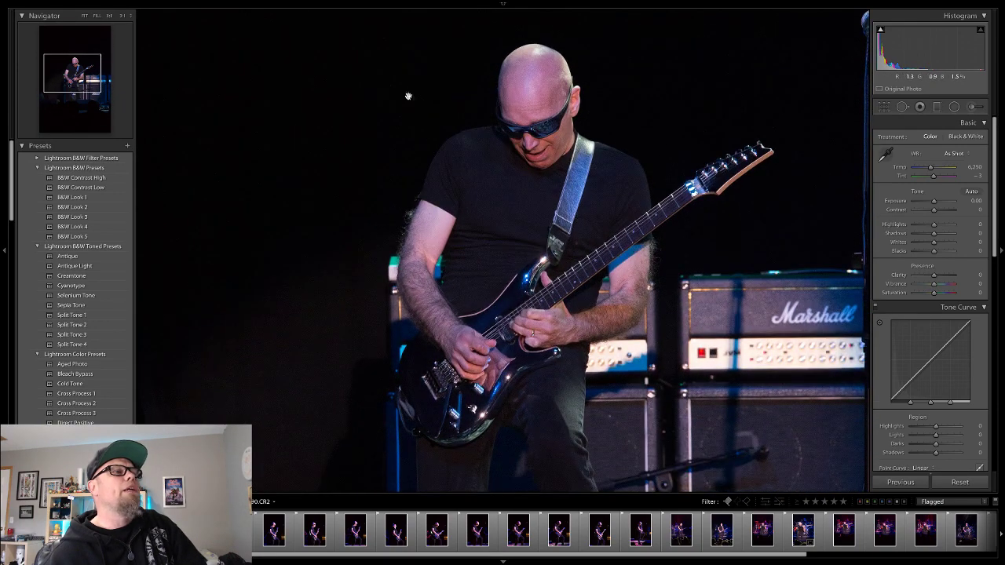
click(460, 132)
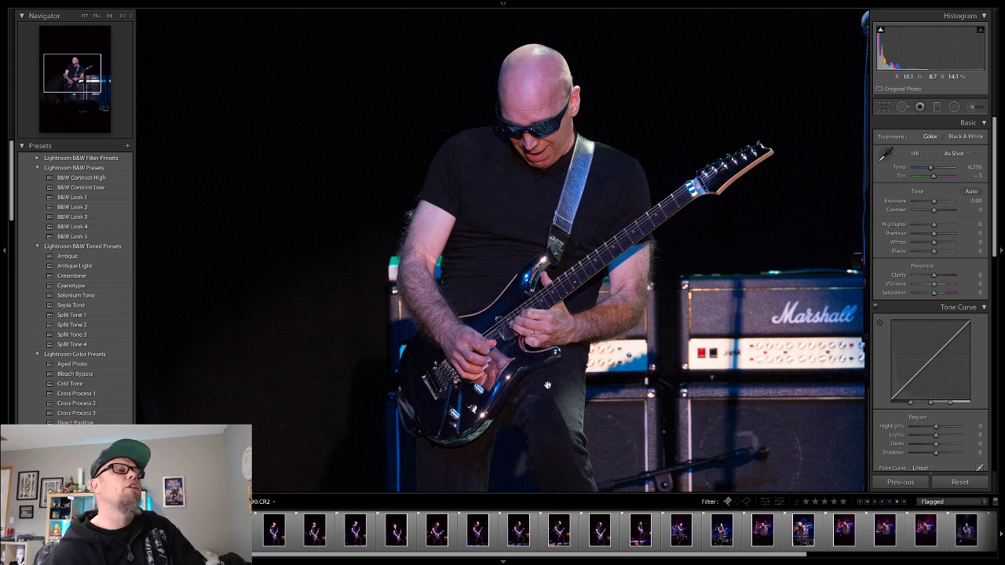
click(504, 129)
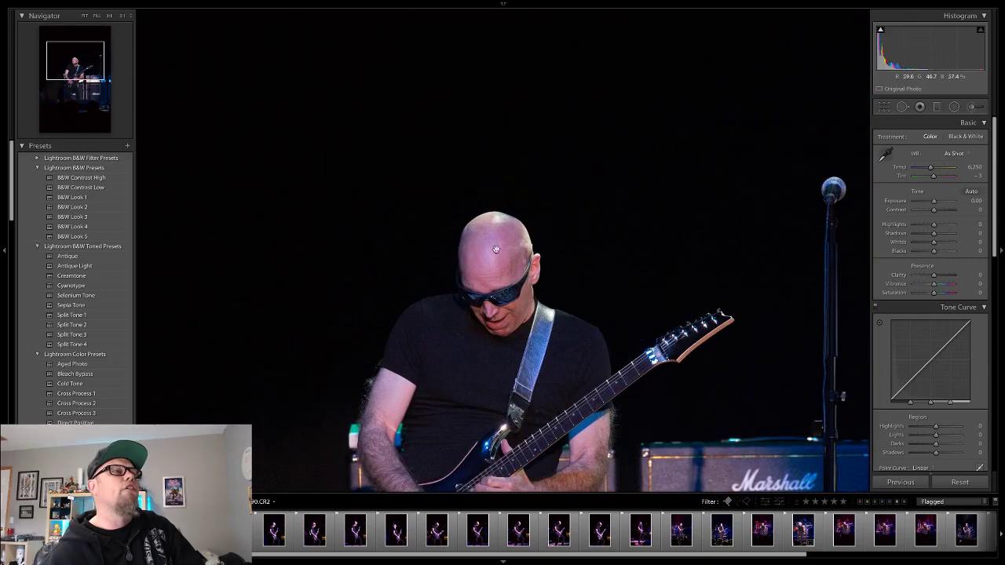
click(496, 250)
click(506, 205)
click(505, 205)
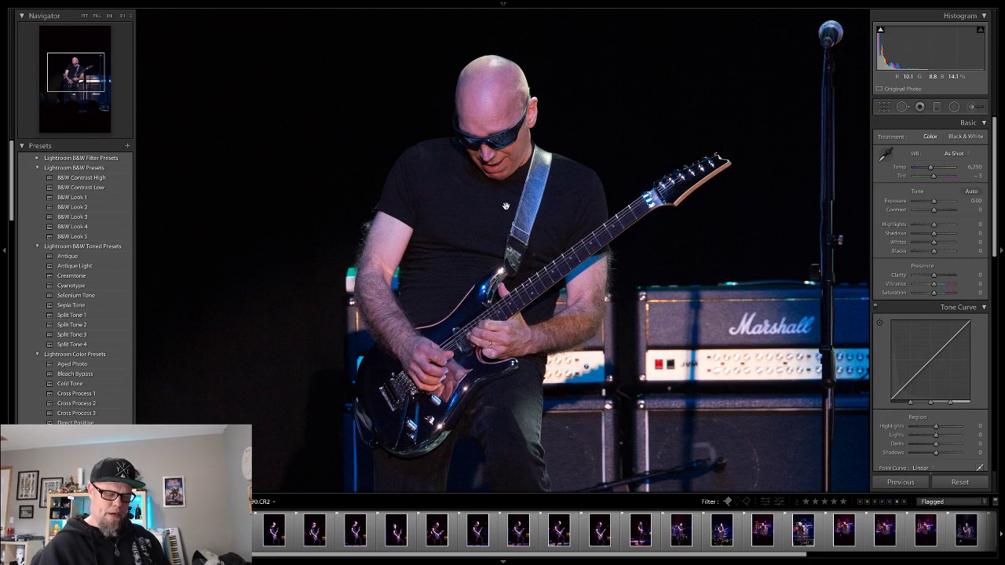
click(506, 206)
Inspect the guitarist's face, sunglasses and black shirt for image noise at 3:1 magnification
scroll(505, 206, up, 10)
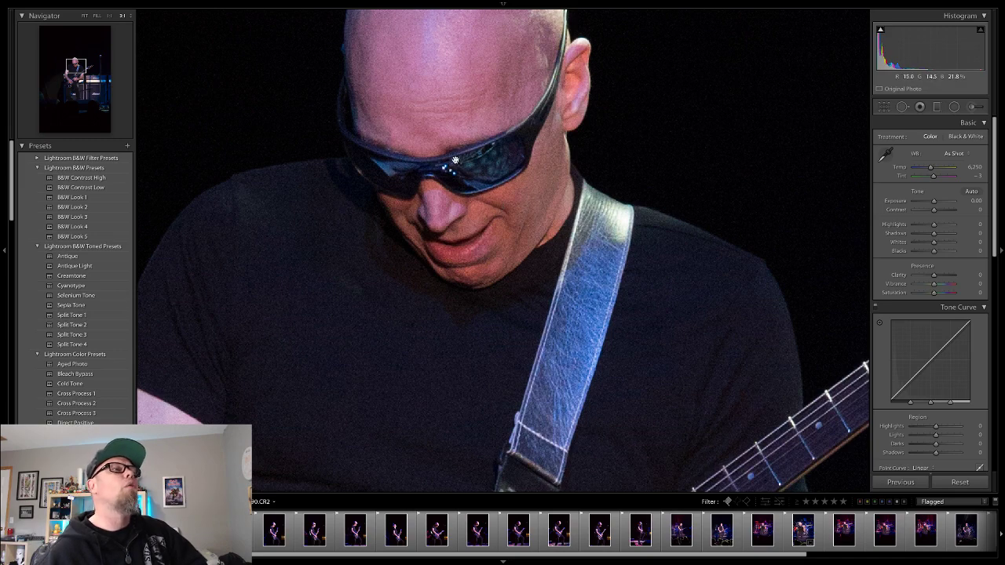
drag(514, 148, 543, 155)
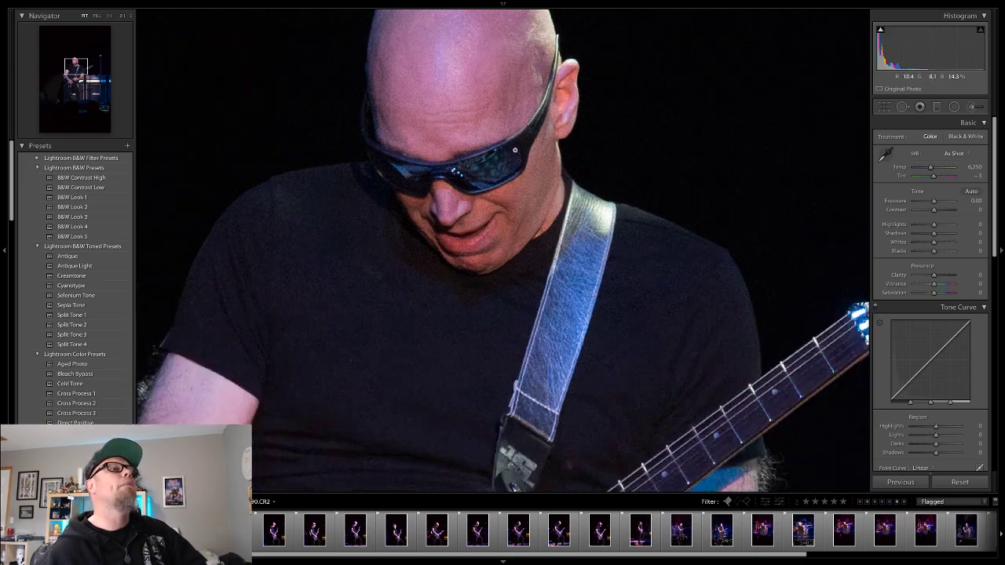
click(543, 155)
click(487, 174)
click(487, 174)
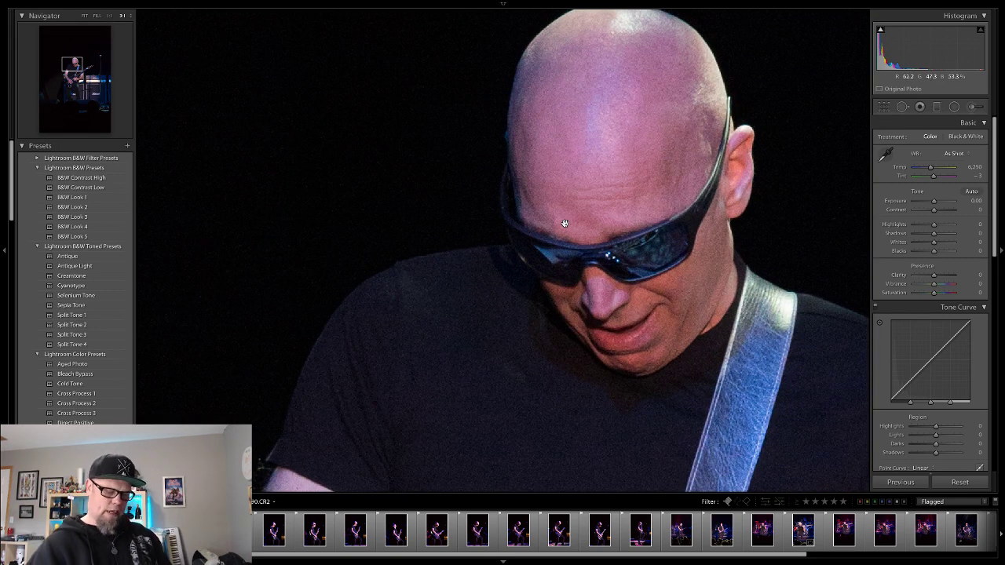
key(ctrl+minus)
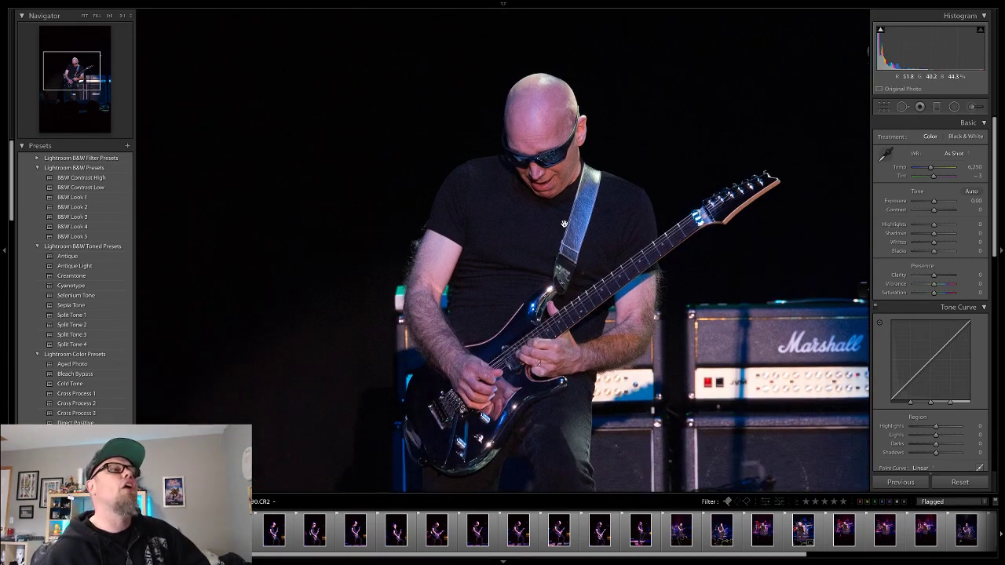
Compare the close-up of the guitarist and amplifiers with the composition of the whole photo
scroll(564, 224, down, 2)
scroll(564, 224, right, 2)
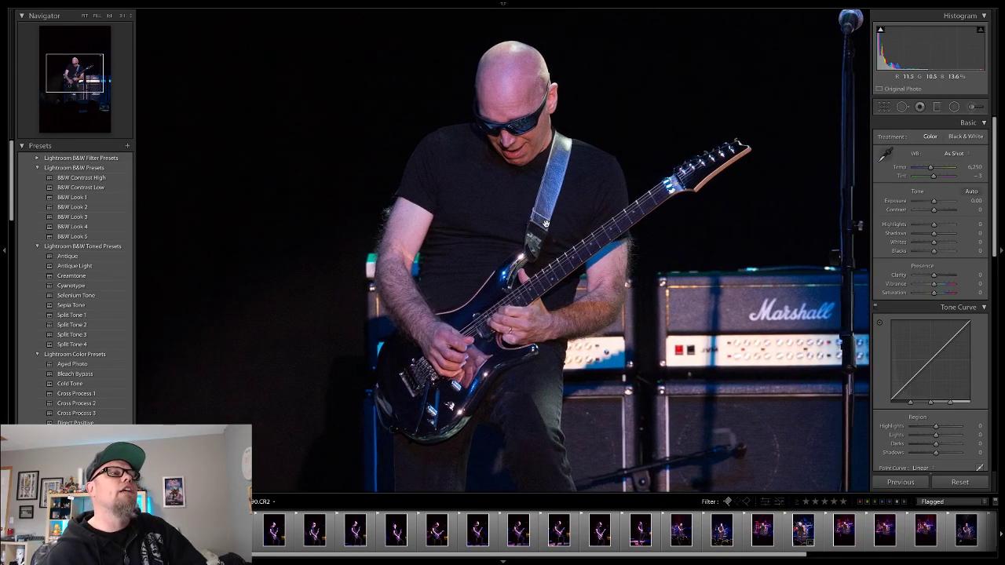
scroll(546, 224, right, 3)
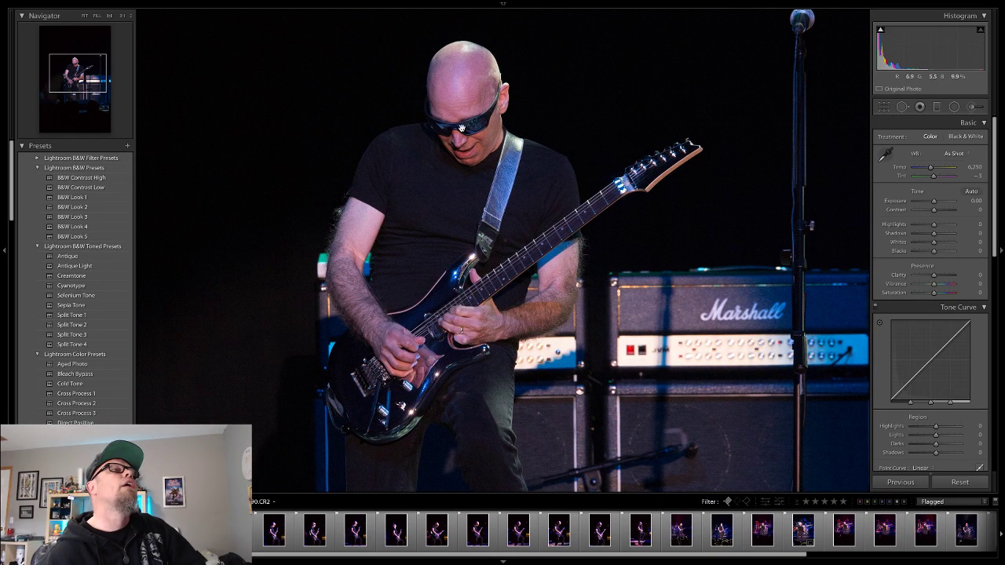
click(462, 128)
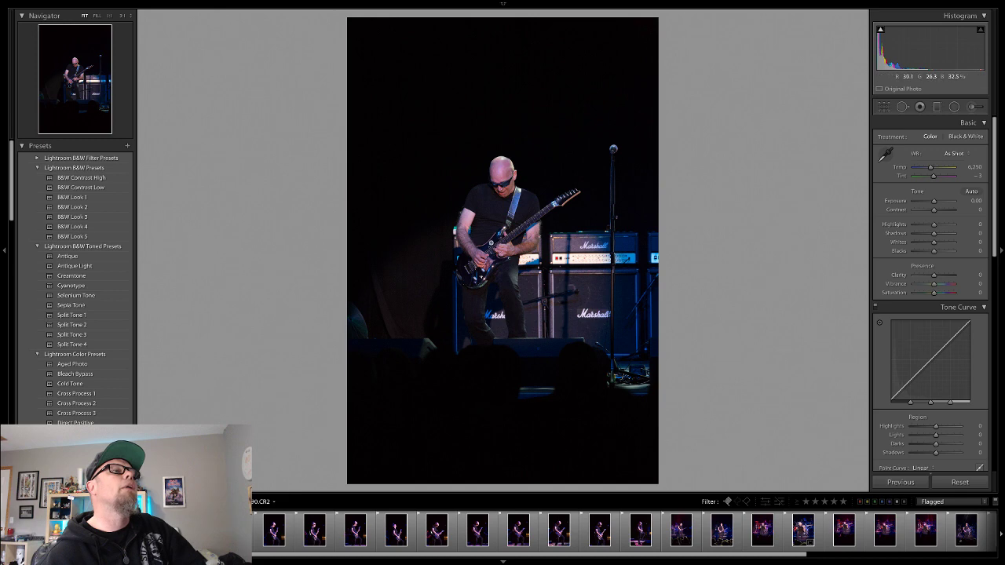
click(541, 225)
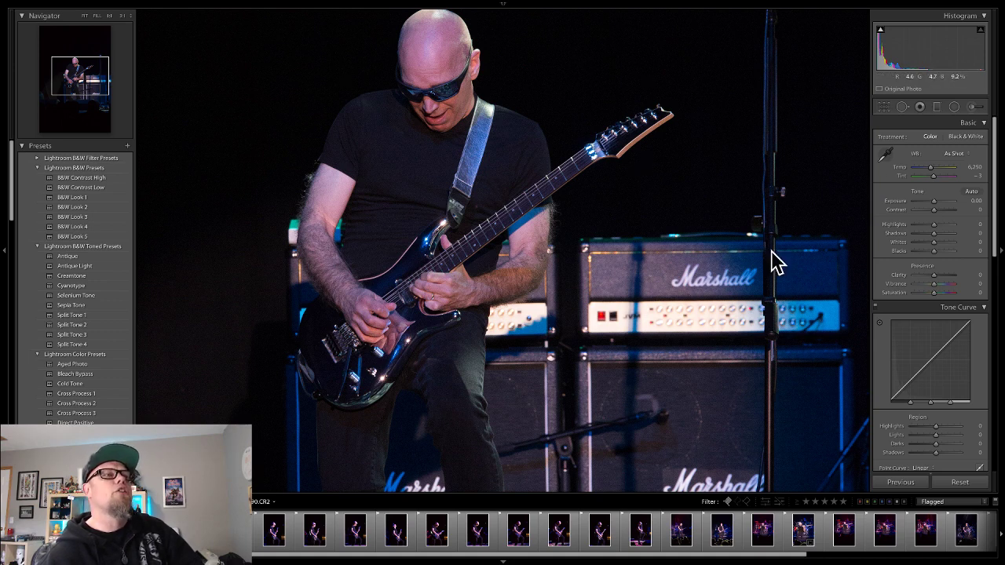
click(315, 256)
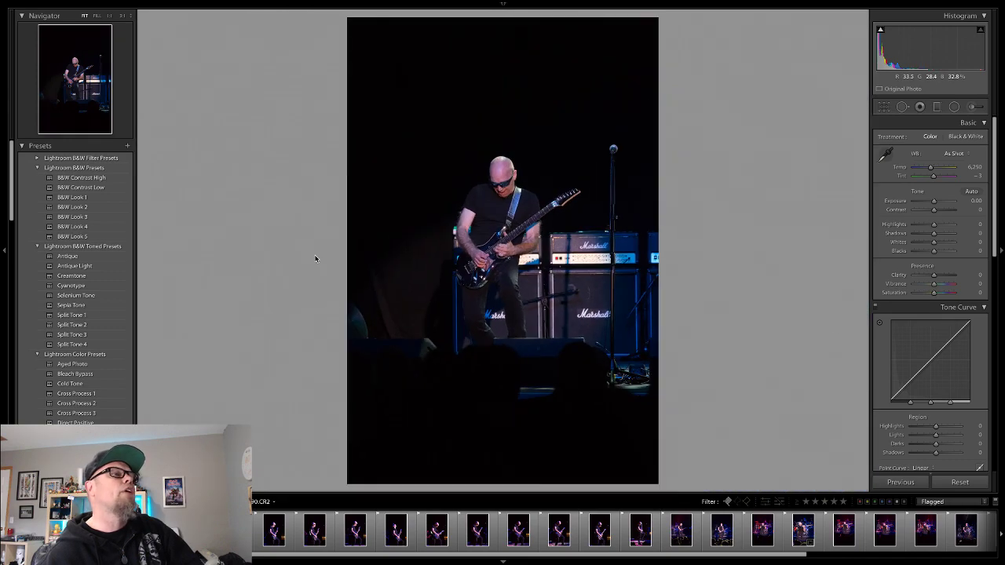
Crop the photo to a landscape frame at the original aspect ratio, tight around the guitarist, amplifier head and microphone stand
click(885, 108)
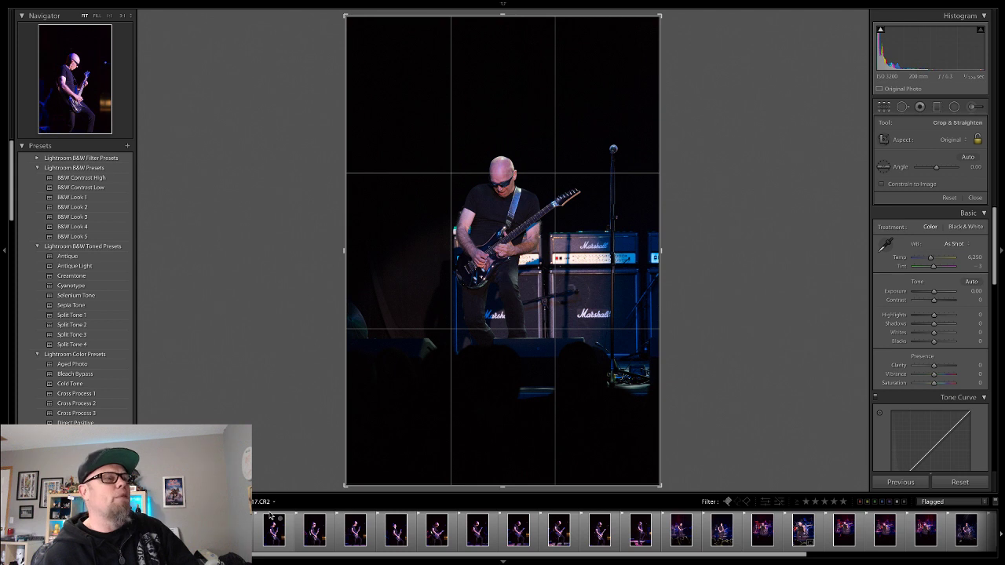
key(x)
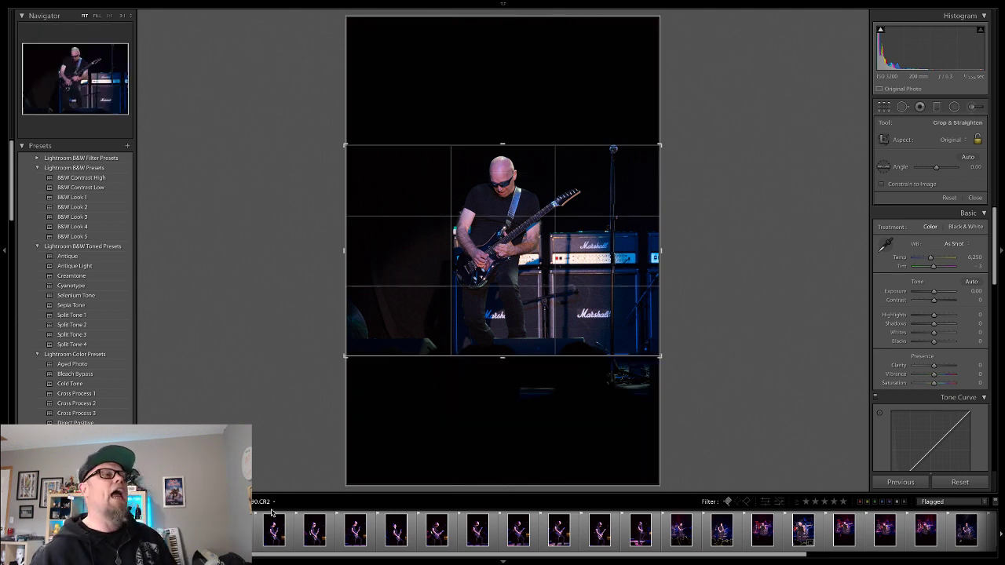
drag(542, 312, 544, 353)
drag(346, 144, 385, 157)
drag(502, 276, 533, 278)
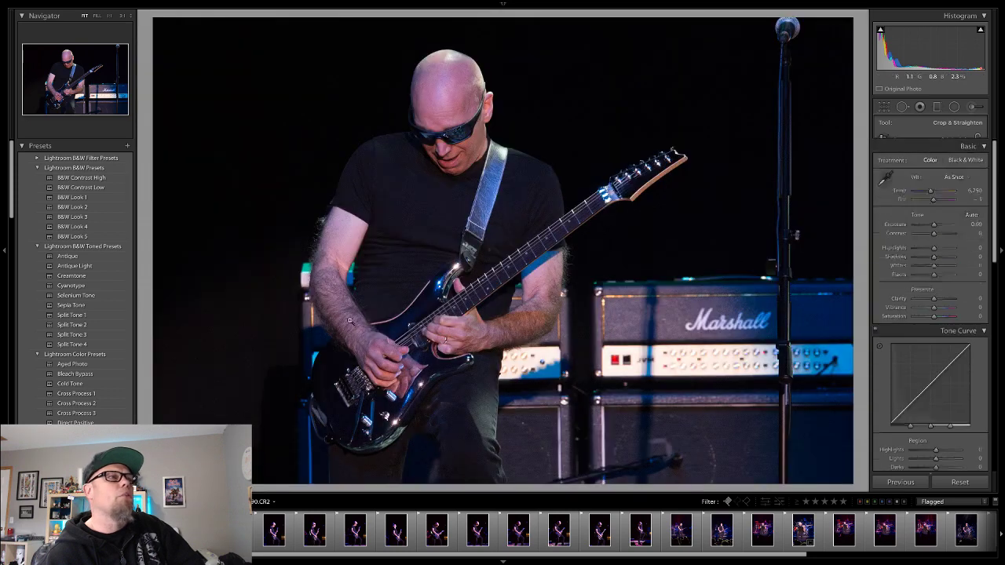
click(974, 198)
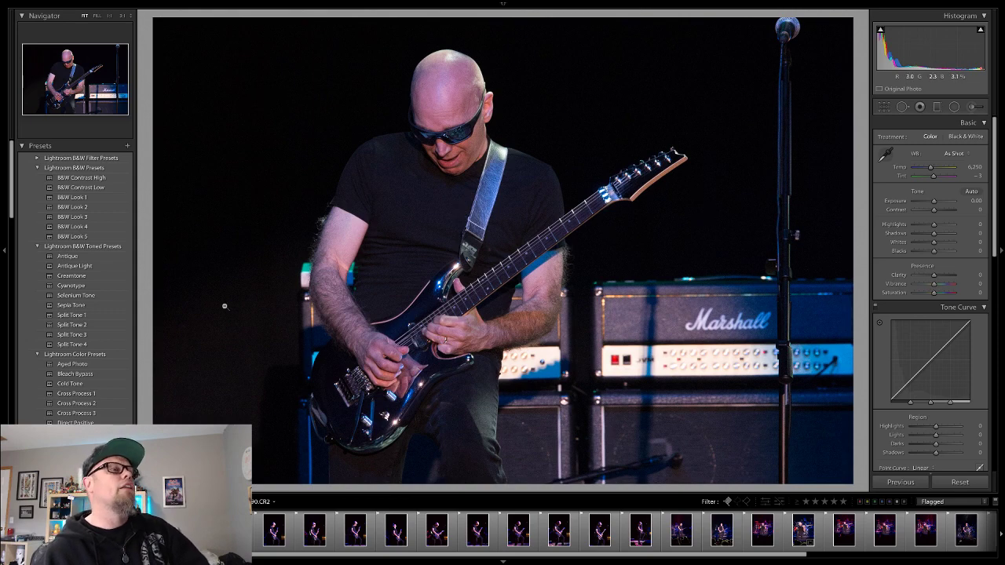
Set the luminance noise reduction to 12
scroll(922, 390, down, 8)
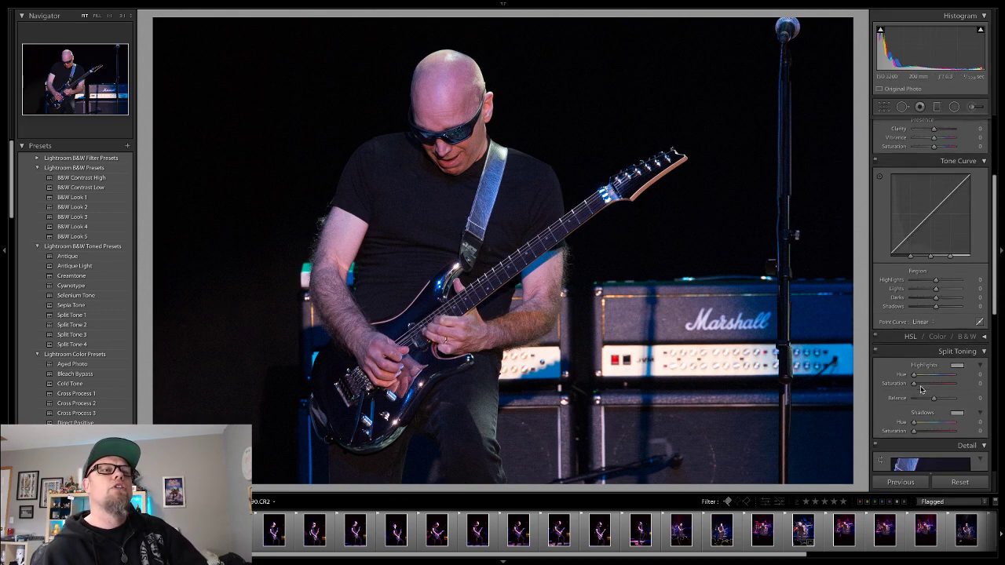
scroll(918, 392, down, 4)
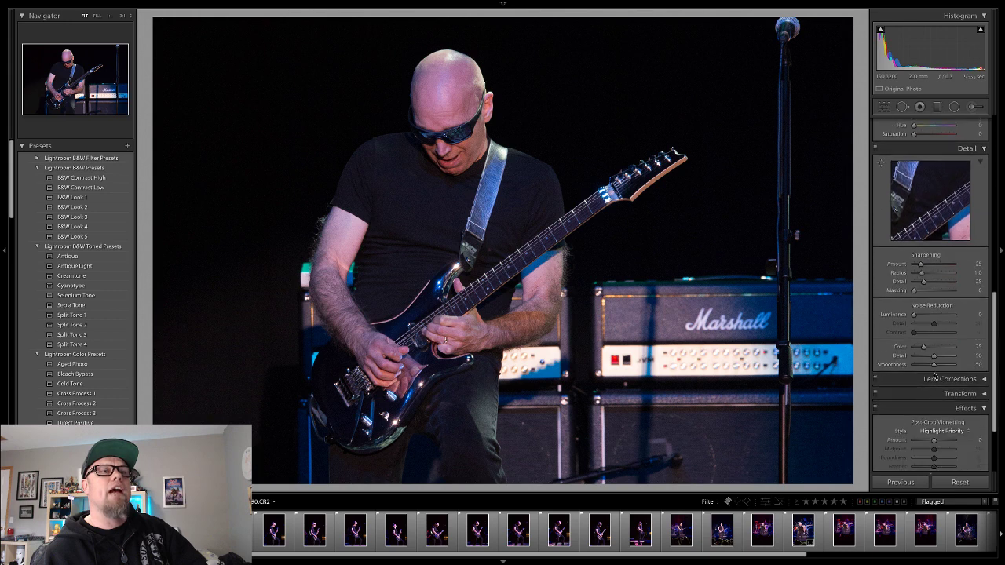
drag(913, 315, 920, 315)
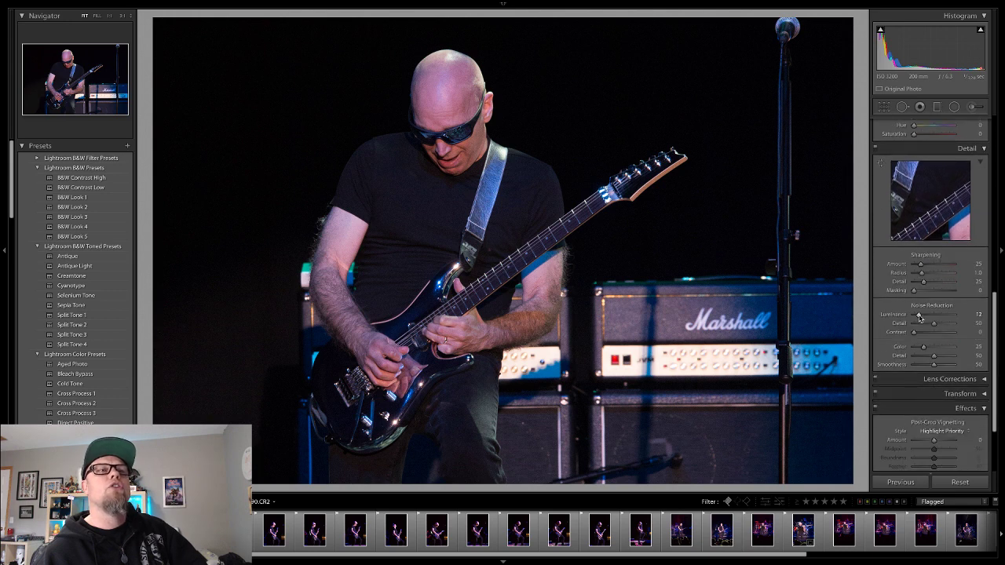
Set the luminance noise reduction to 100 and examine its smoothing effect on the guitarist's face and shirt up close
click(625, 307)
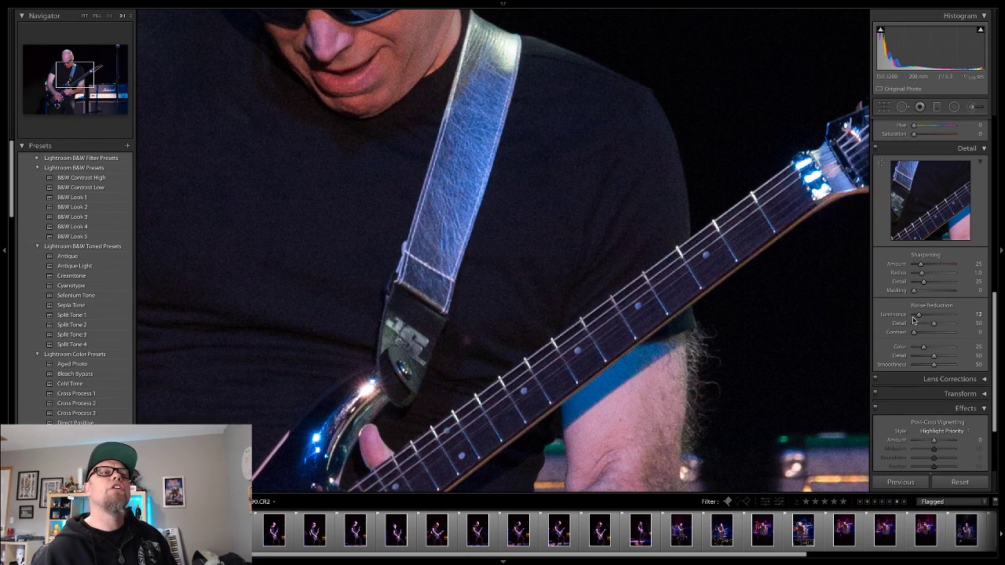
drag(918, 315, 955, 316)
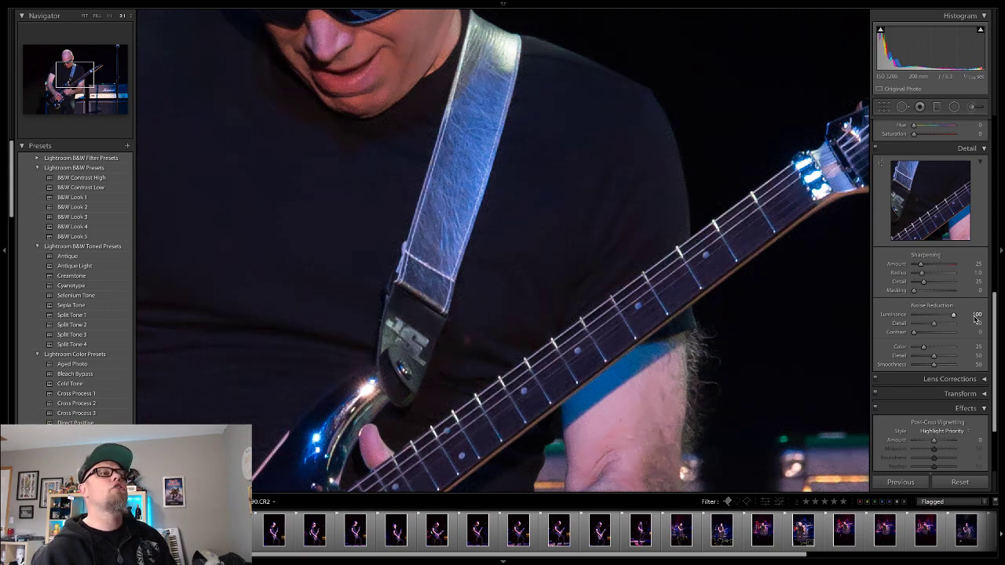
scroll(537, 260, up, 3)
scroll(536, 260, up, 5)
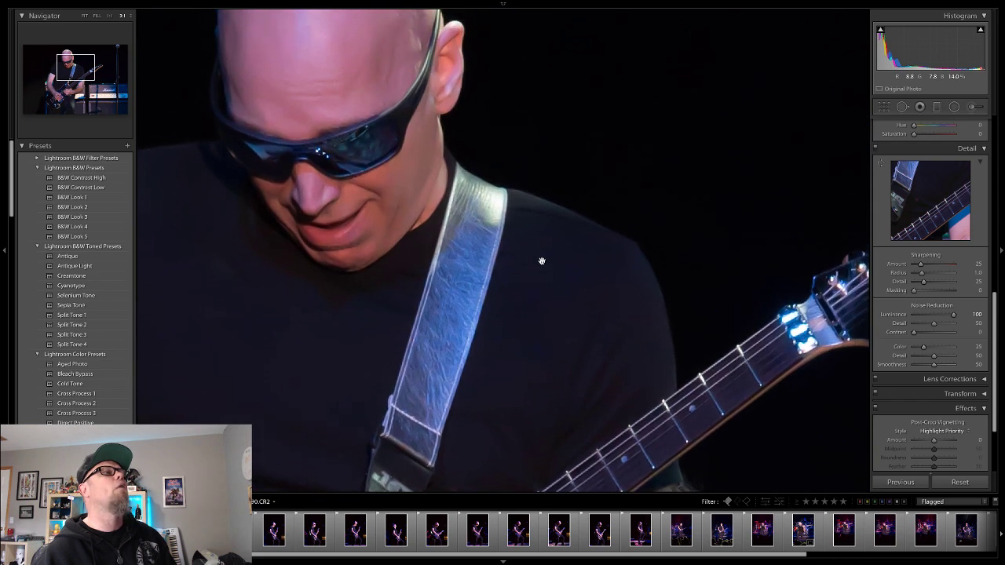
scroll(541, 260, up, 3)
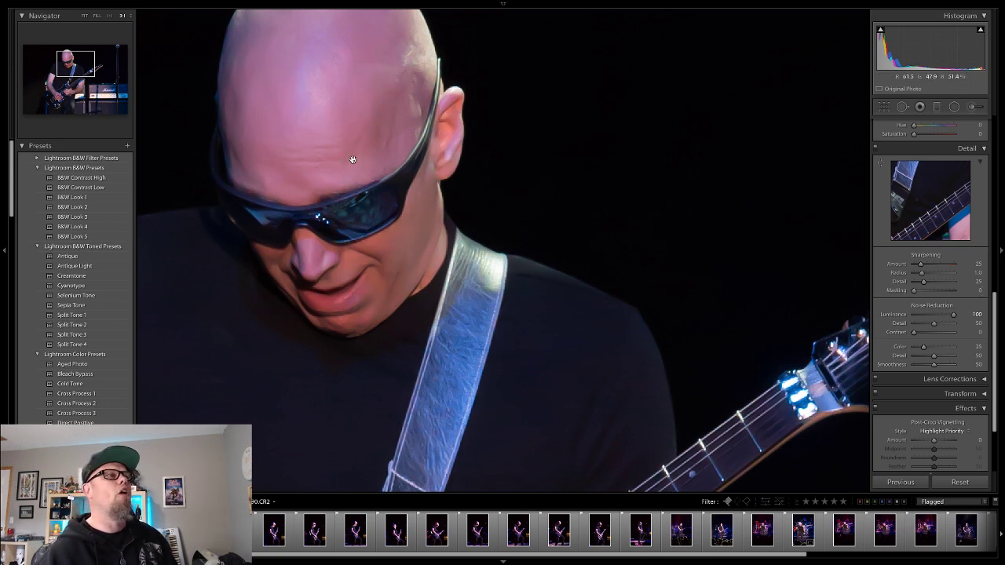
Set the luminance noise reduction to 17 and return to a view filled by the cropped photo
scroll(515, 315, down, 3)
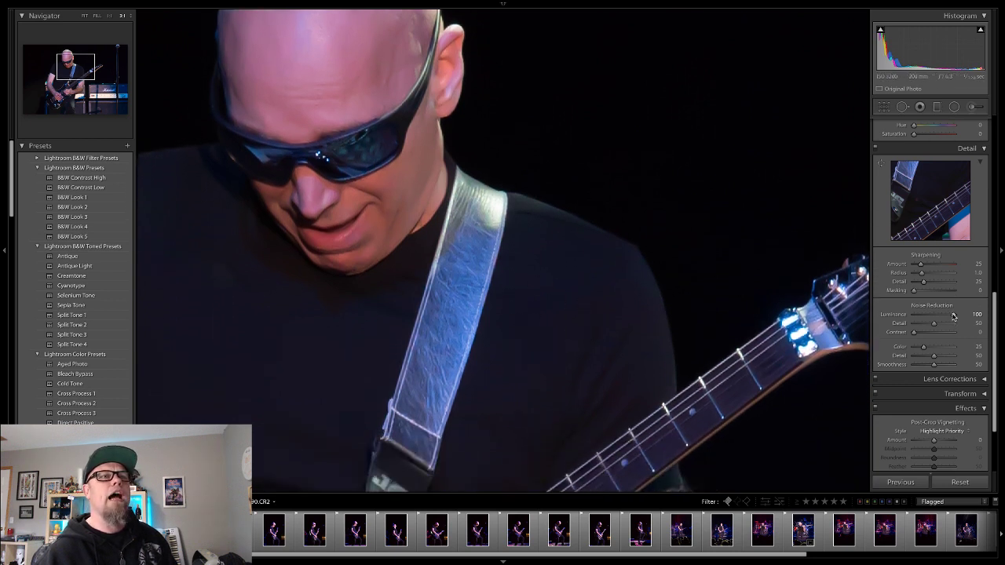
drag(953, 316, 921, 317)
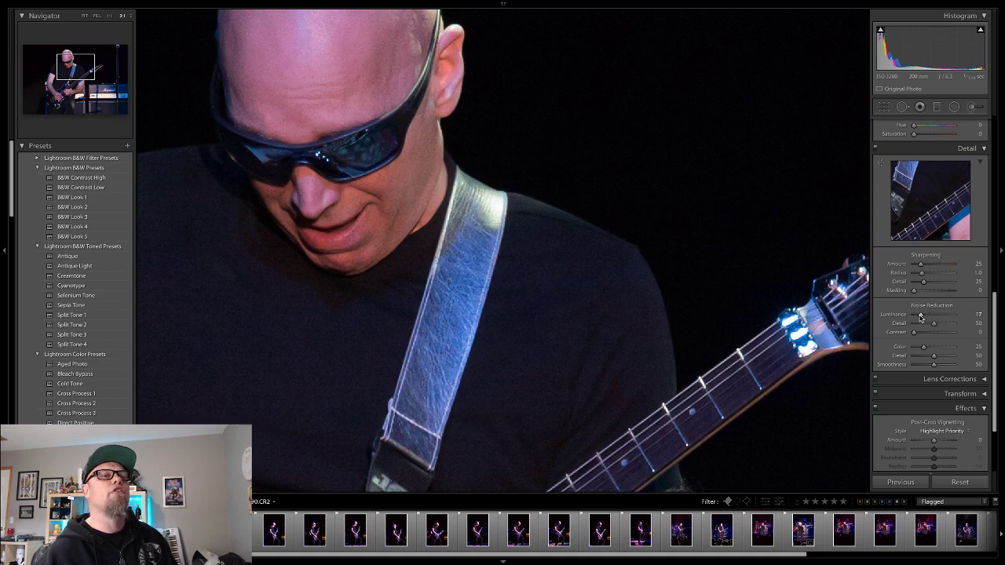
click(626, 303)
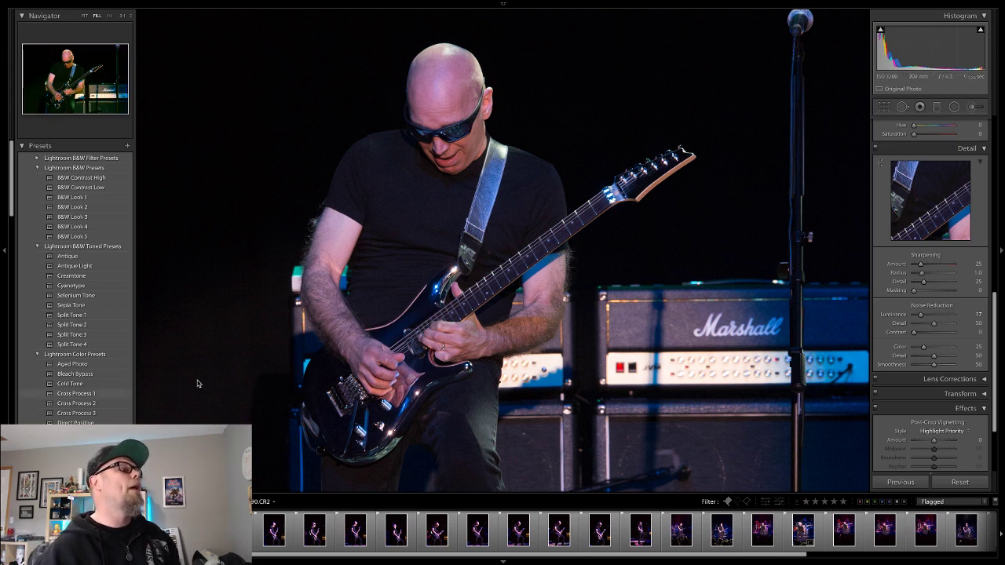
Try a custom white balance sampled from the guitarist's forehead and undo it
scroll(893, 176, up, 10)
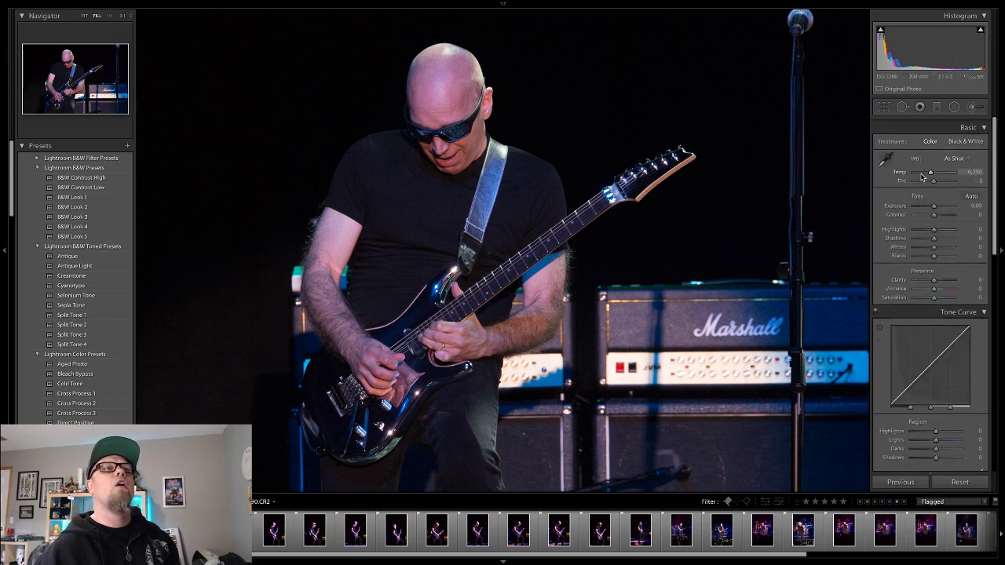
click(885, 154)
click(451, 101)
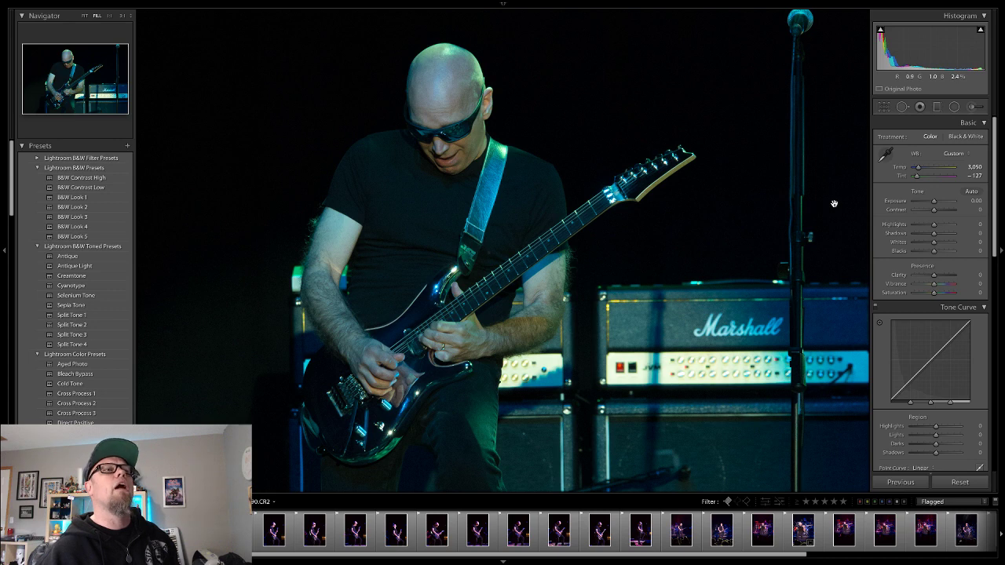
key(ctrl+z)
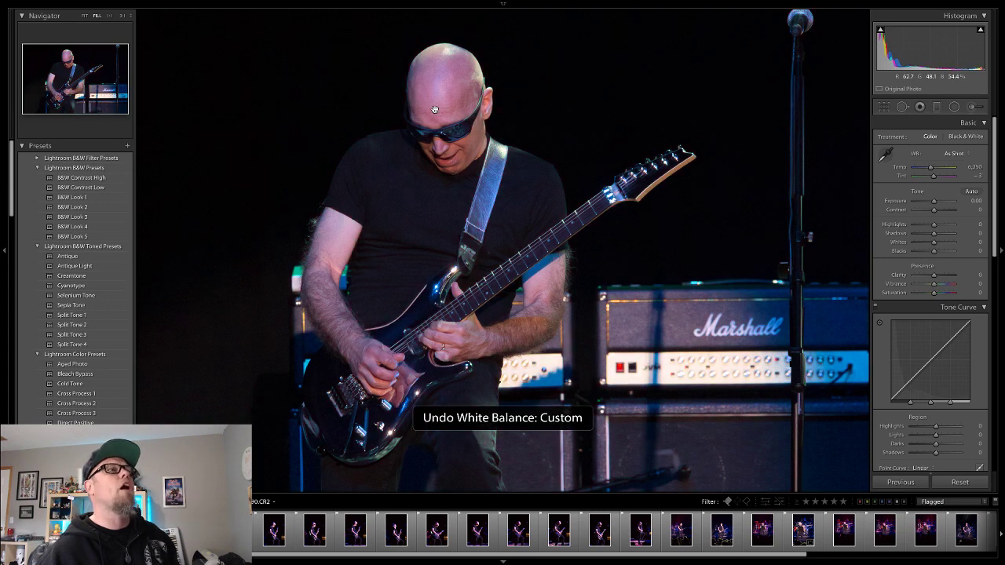
Try a custom white balance sampled from the guitarist's fretting arm and undo it
key(w)
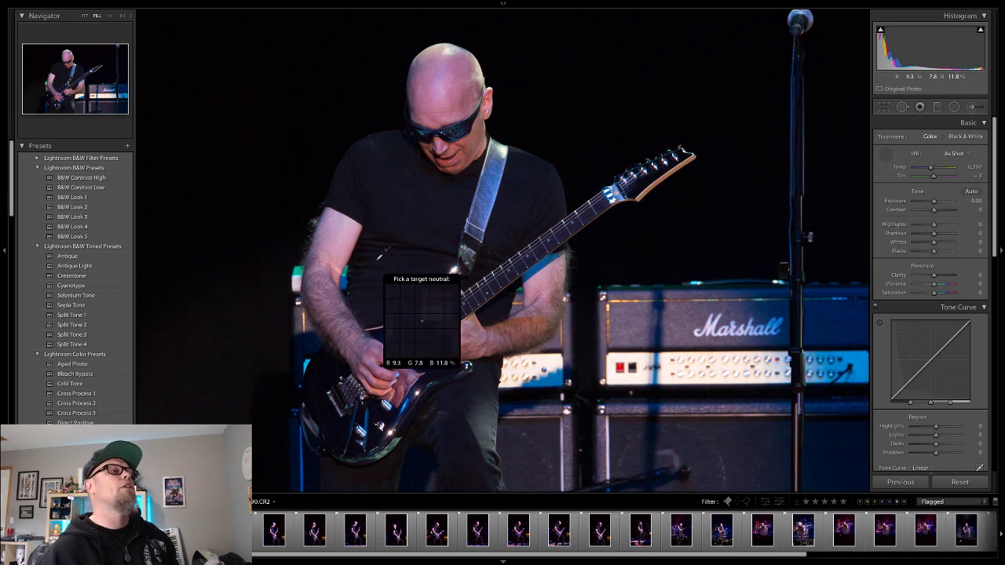
click(551, 284)
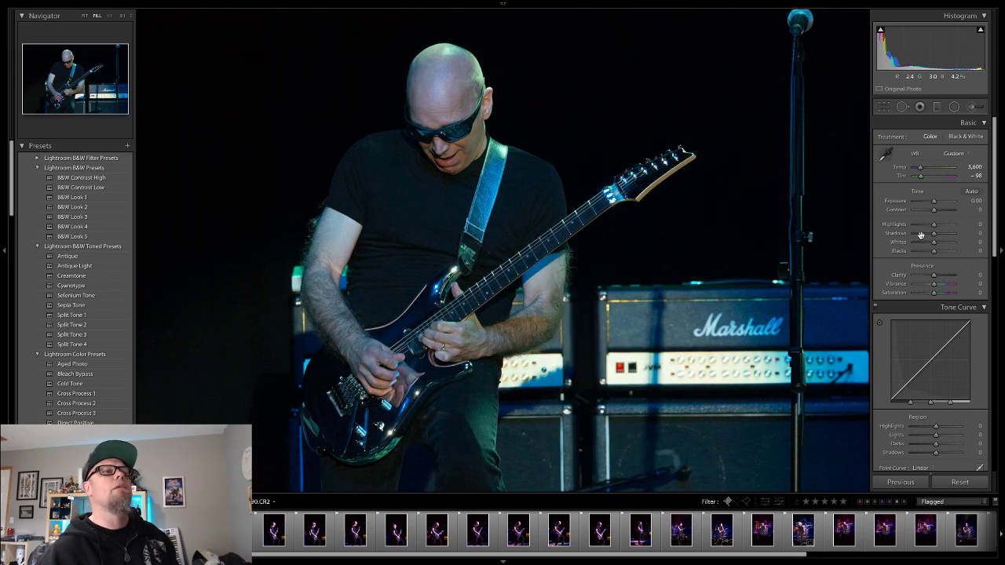
key(ctrl+z)
Set the white balance temperature to 5,150 and apply the Medium Contrast Curve and Punch presets
drag(932, 169, 929, 170)
scroll(74, 377, down, 3)
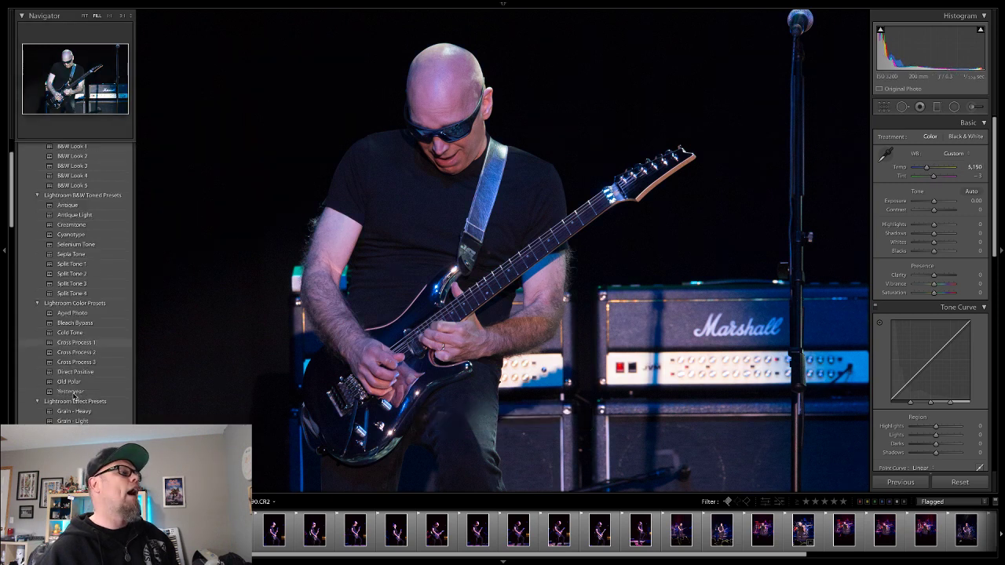
scroll(74, 396, down, 4)
click(69, 405)
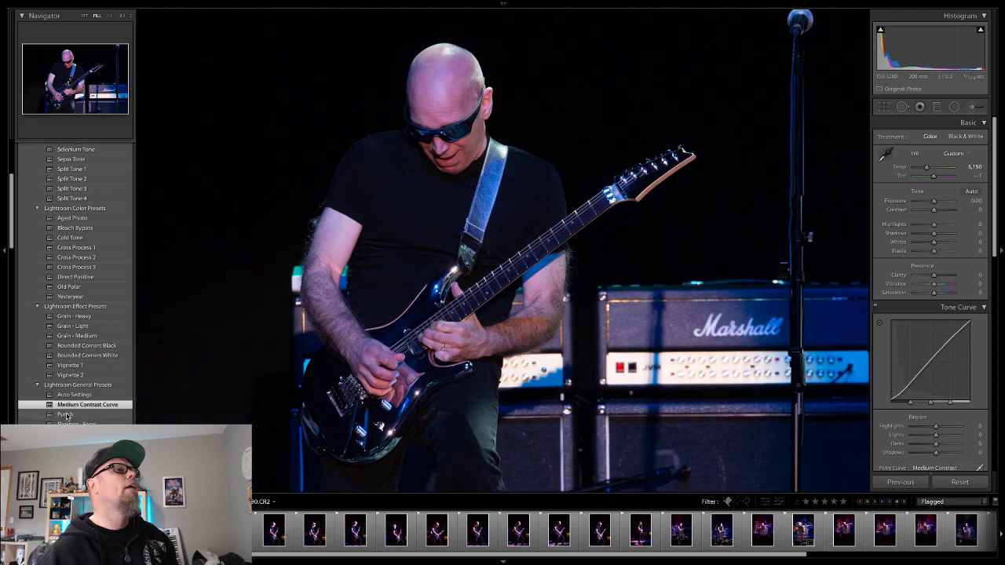
click(66, 414)
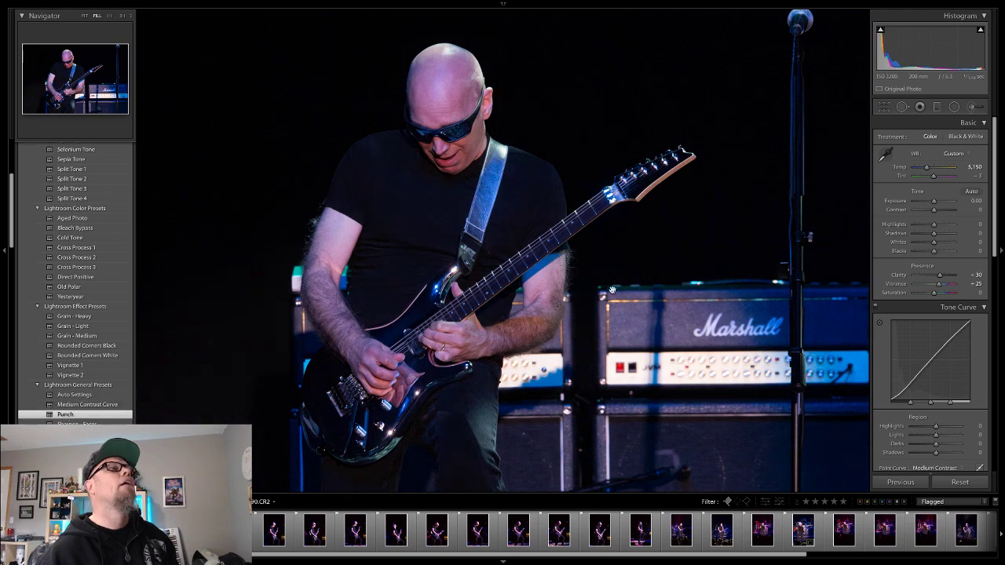
click(454, 110)
click(498, 146)
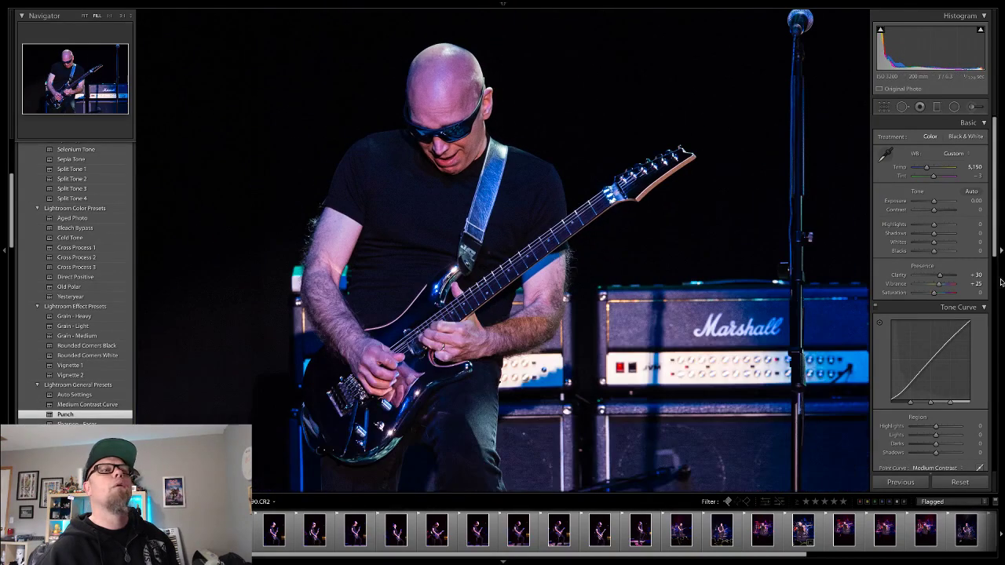
Set Highlights to +8, Blacks to -8 and Clarity to +27, and inspect the guitar and hands up close
drag(934, 251, 935, 227)
scroll(942, 216, down, 3)
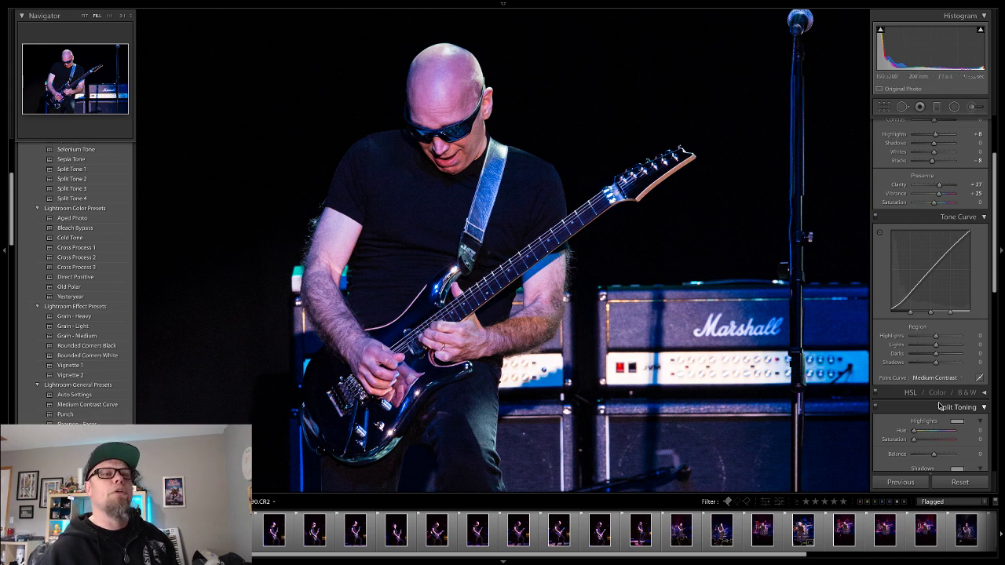
scroll(956, 418, down, 6)
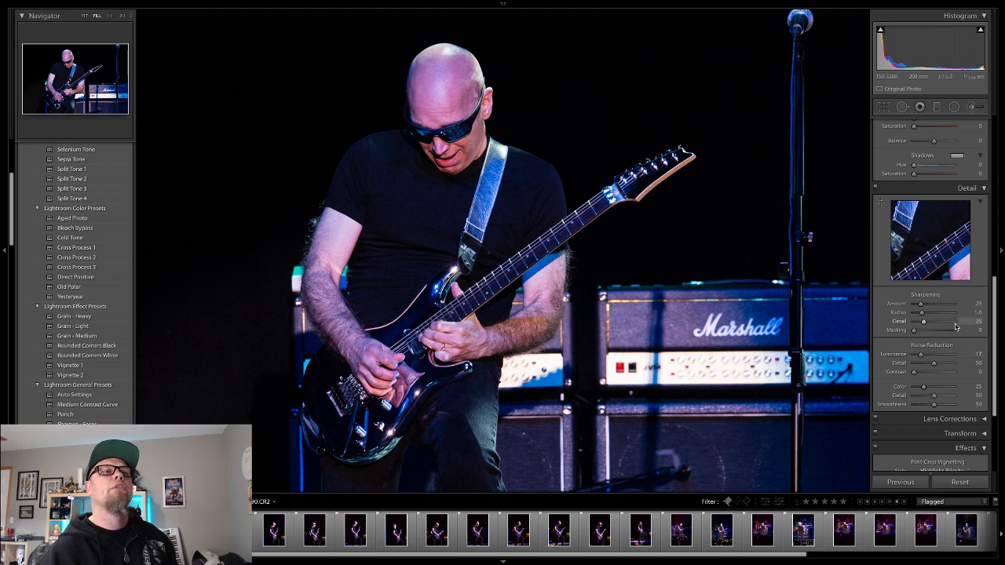
scroll(911, 385, down, 3)
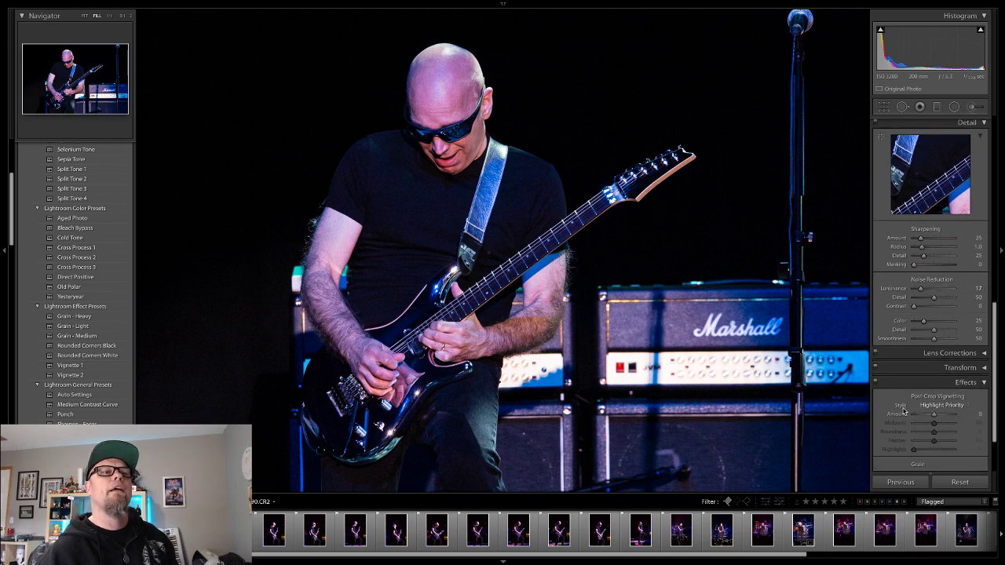
click(497, 313)
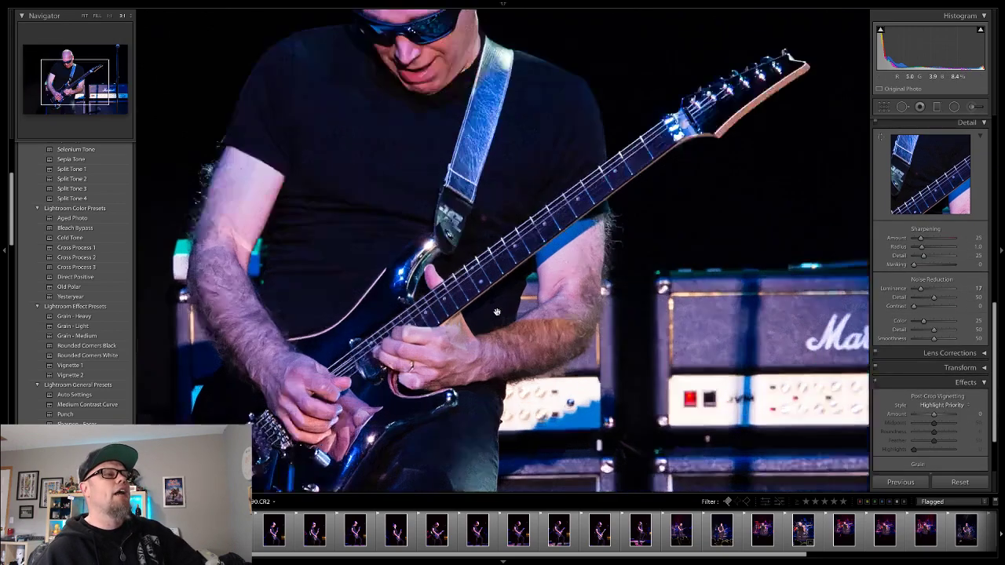
click(497, 312)
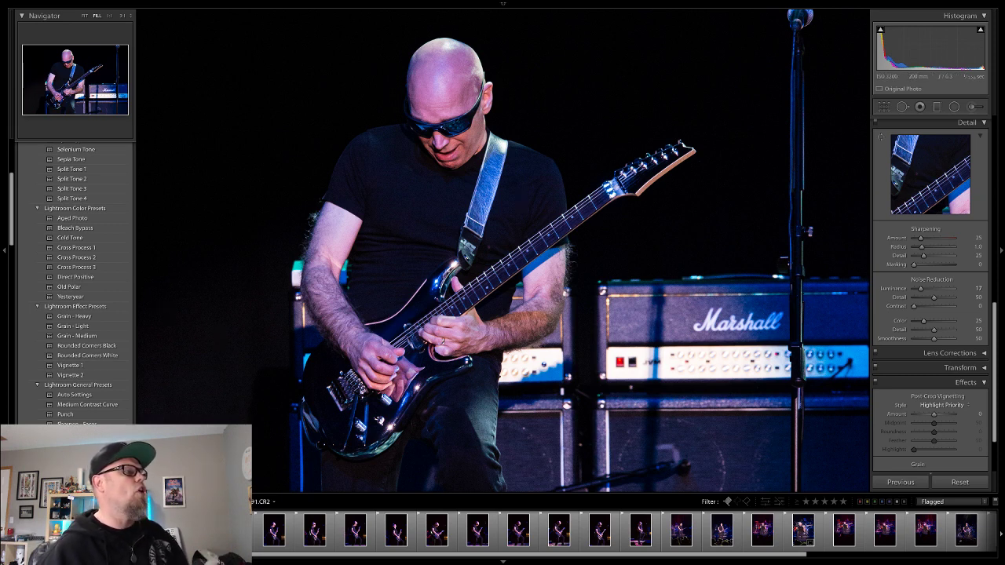
Open the photo of the guitarist in front of the drum kit and view the whole frame
click(803, 530)
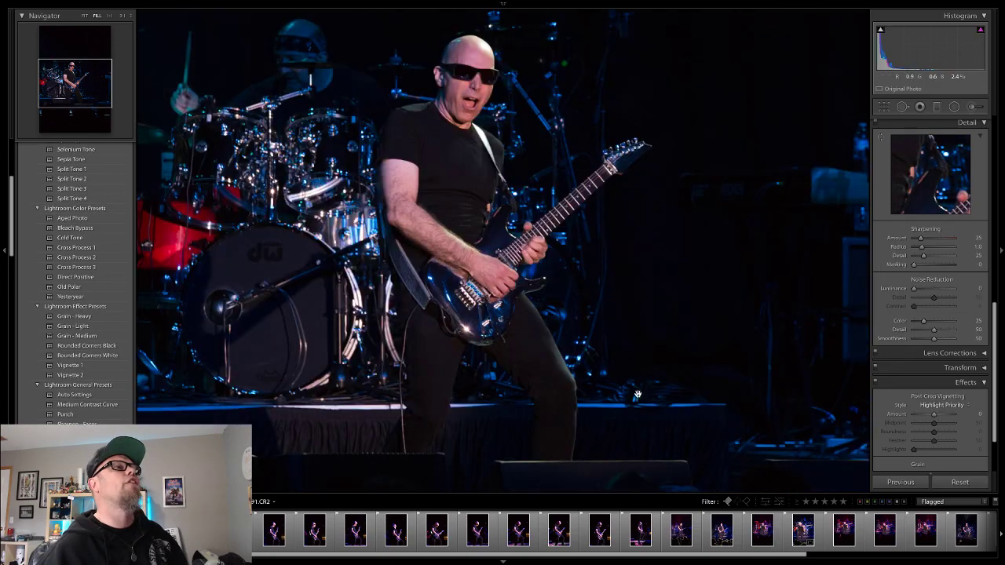
click(486, 181)
click(487, 181)
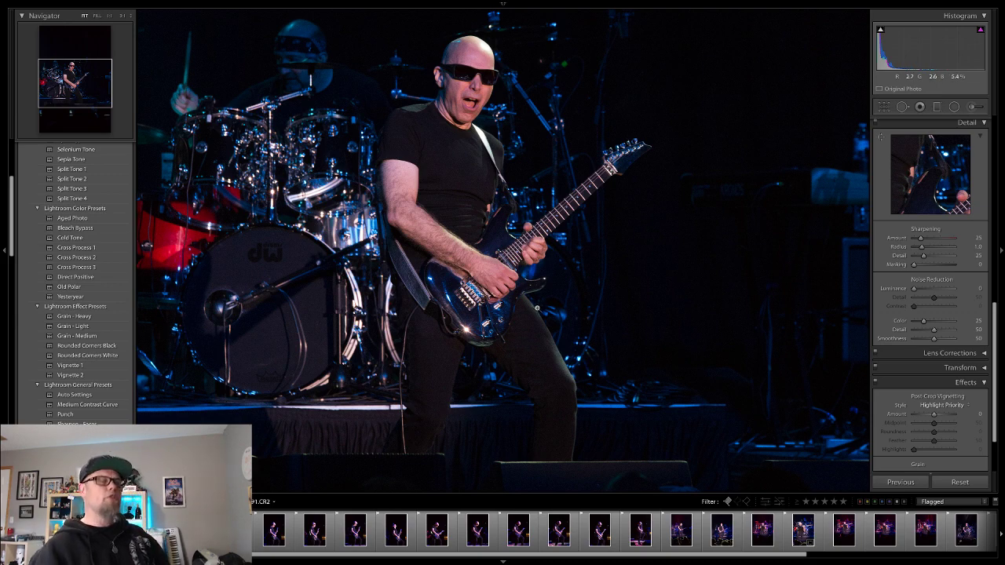
click(537, 308)
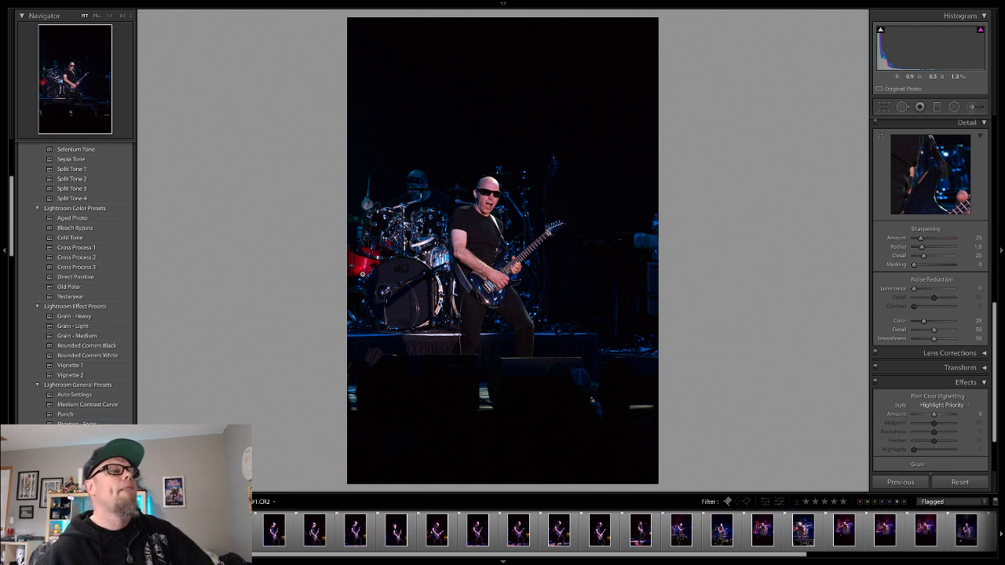
Crop the photo to a tighter portrait frame around the guitarist, keeping the original aspect ratio
click(883, 107)
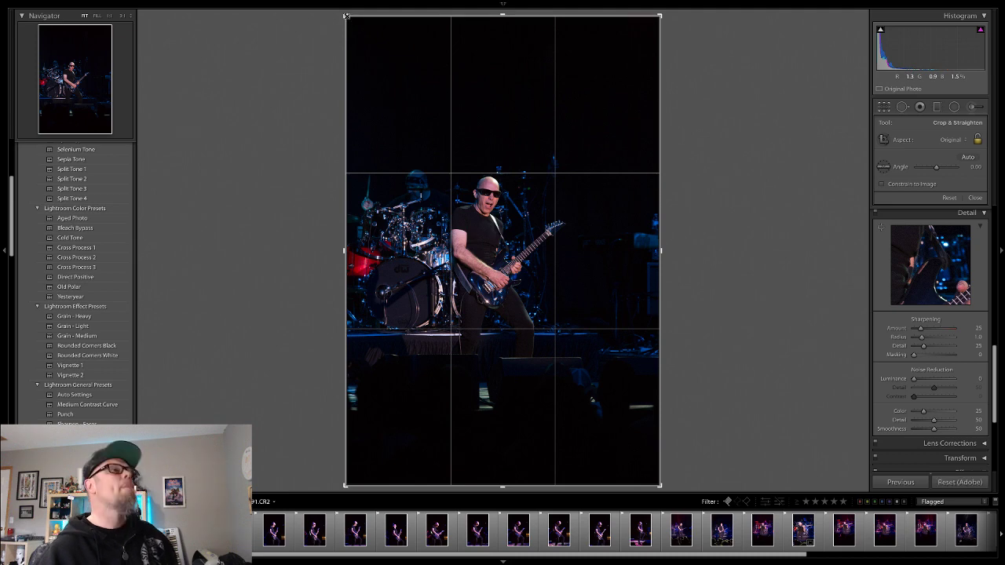
drag(345, 16, 415, 43)
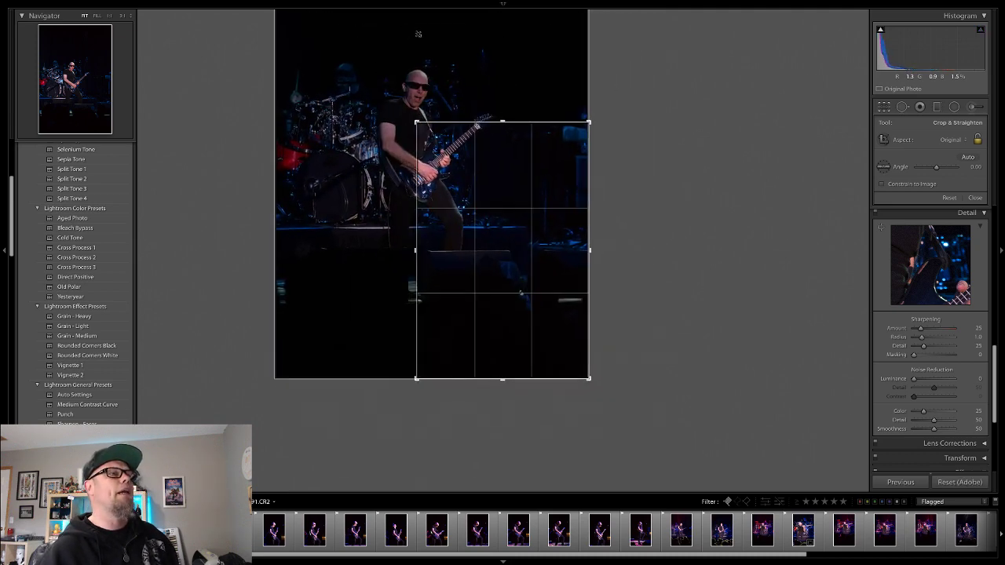
drag(615, 330, 589, 332)
click(976, 198)
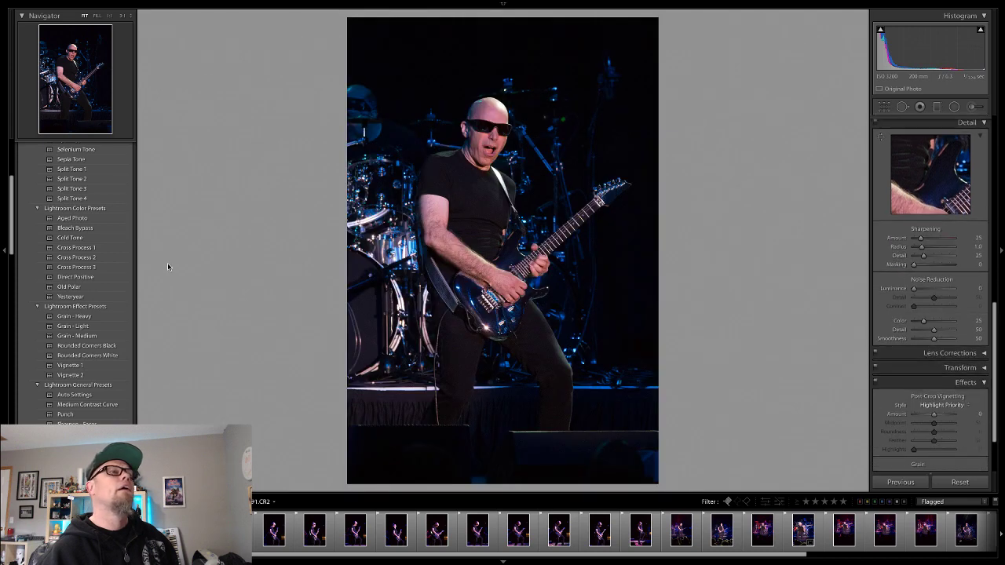
Reposition the photo within the crop so the guitarist sits slightly further left in the frame
click(902, 107)
drag(477, 229, 467, 227)
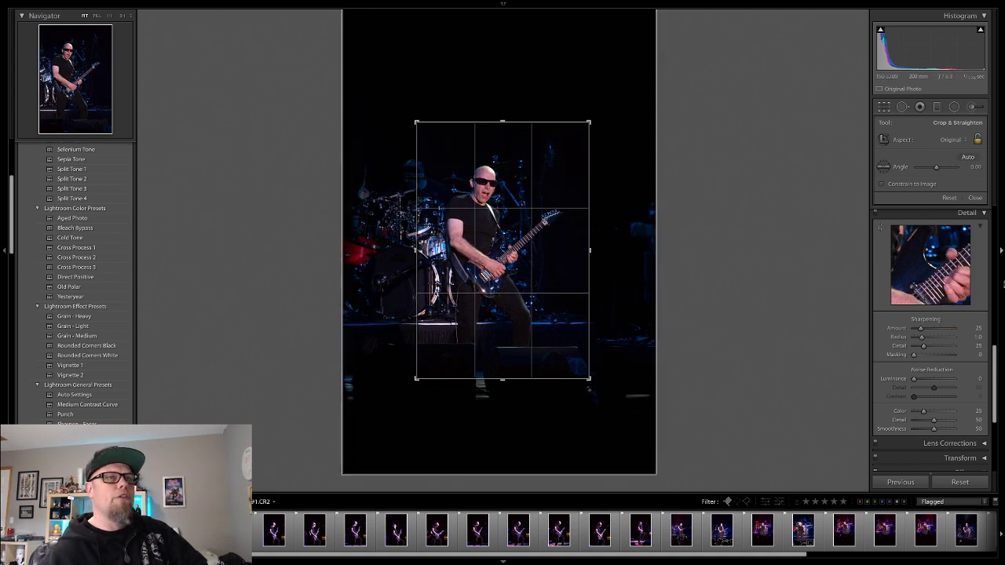
click(975, 198)
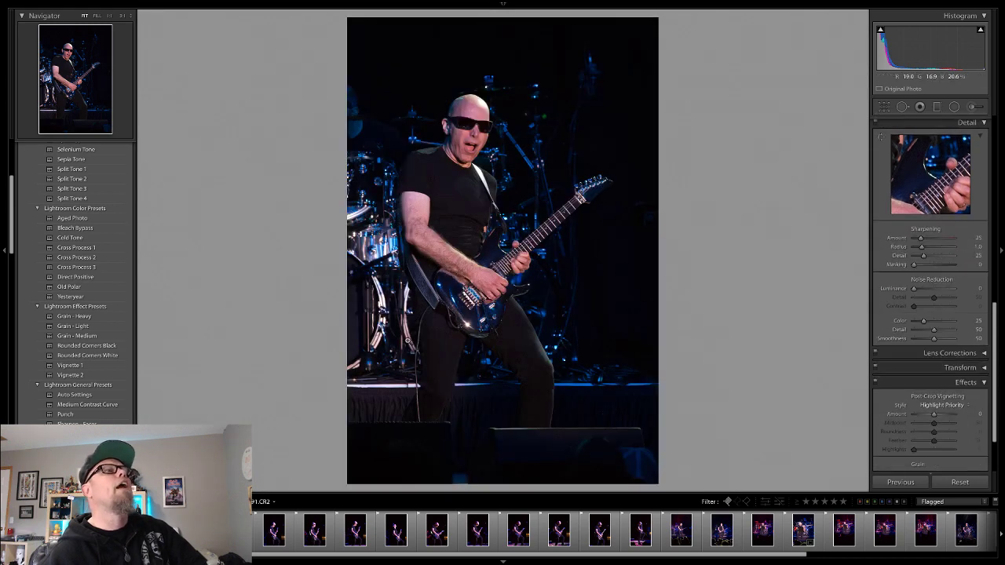
Set the luminance noise reduction to 12 and compare the guitarist's face up close
click(468, 132)
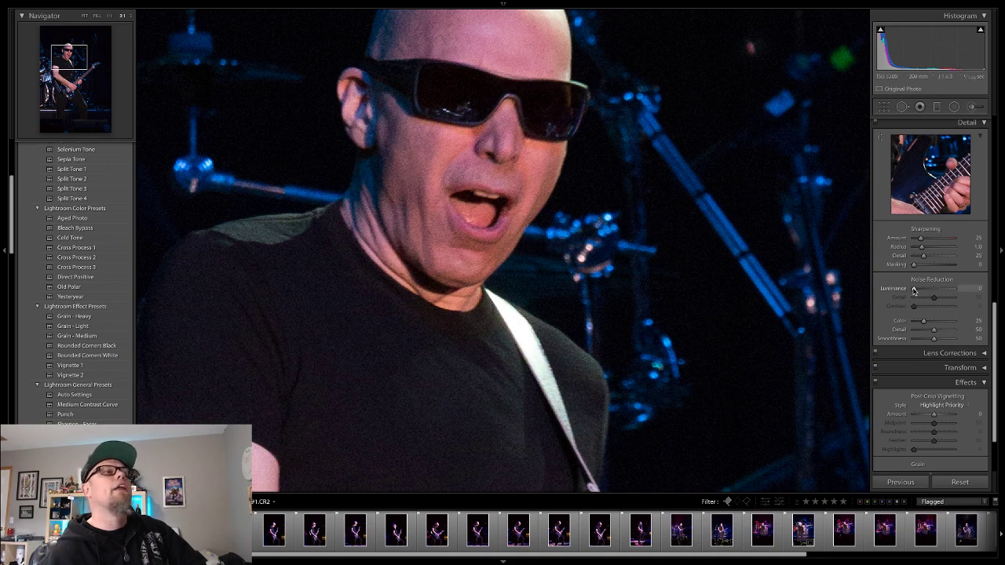
drag(914, 290, 916, 291)
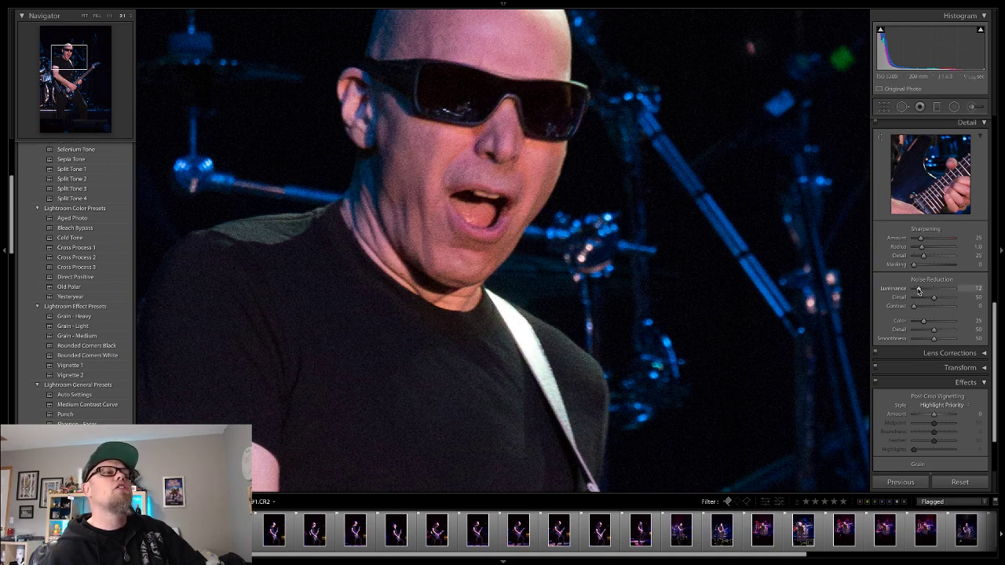
click(464, 221)
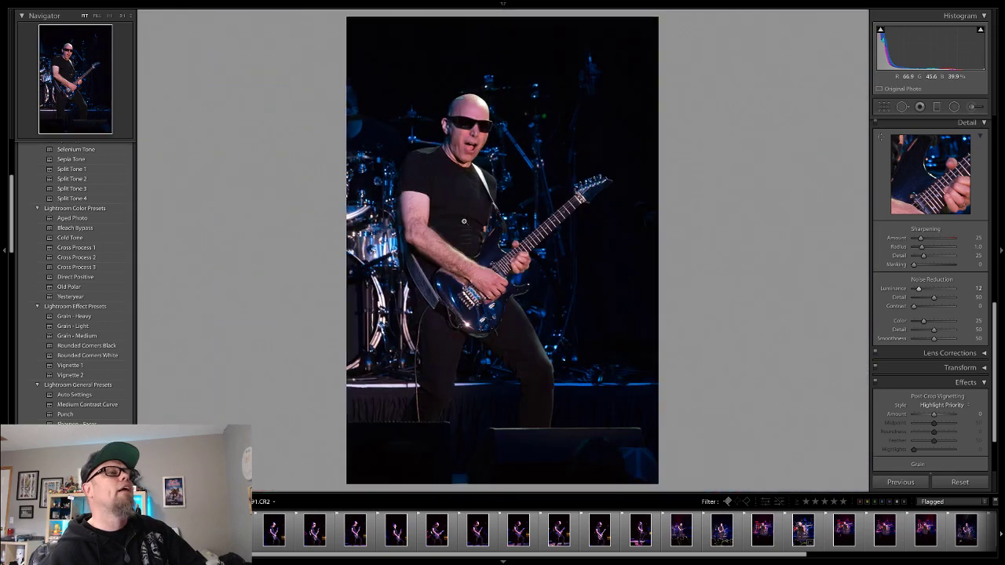
click(462, 132)
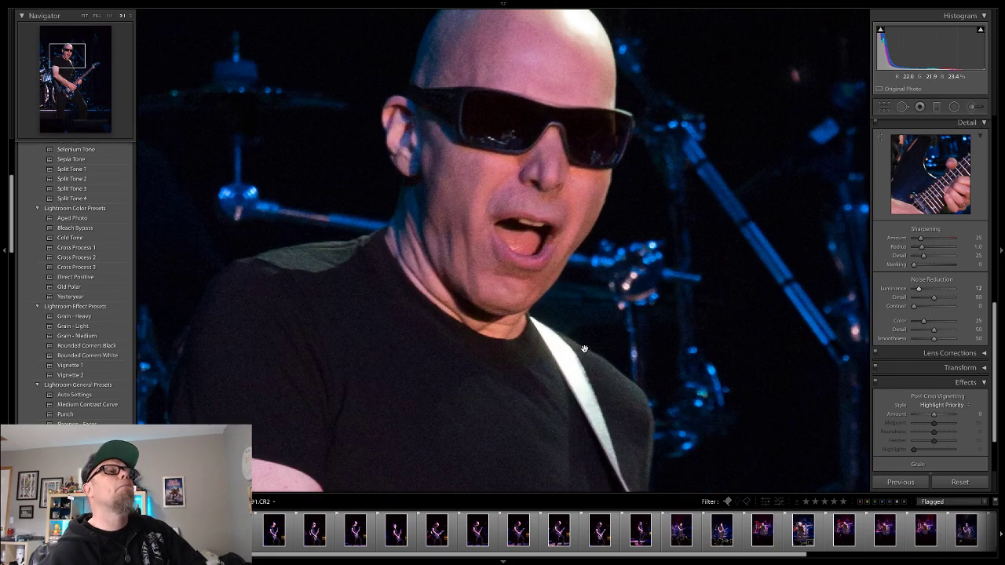
Raise the luminance noise reduction to 18 and check the guitarist's face and shirt up close
scroll(529, 287, down, 10)
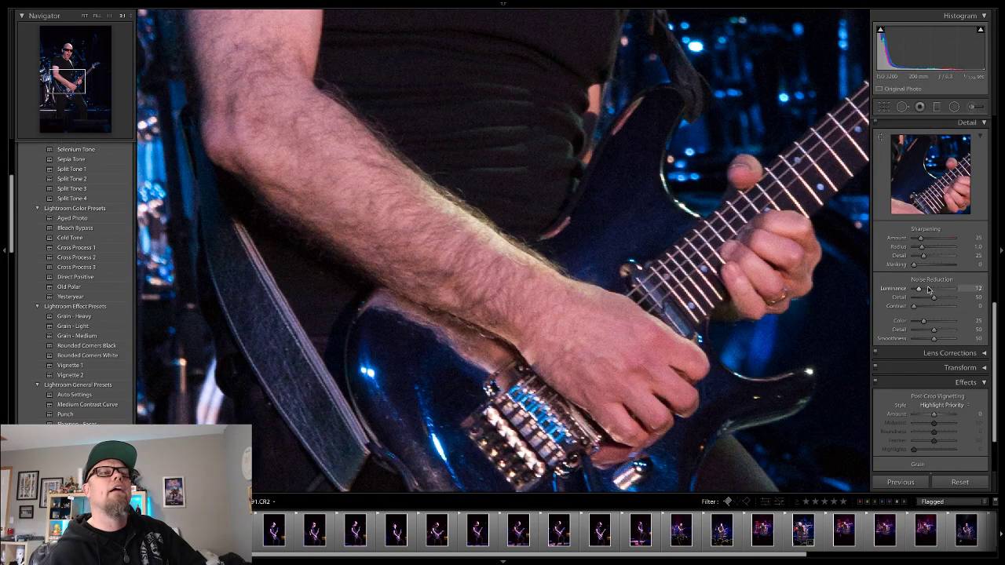
click(511, 297)
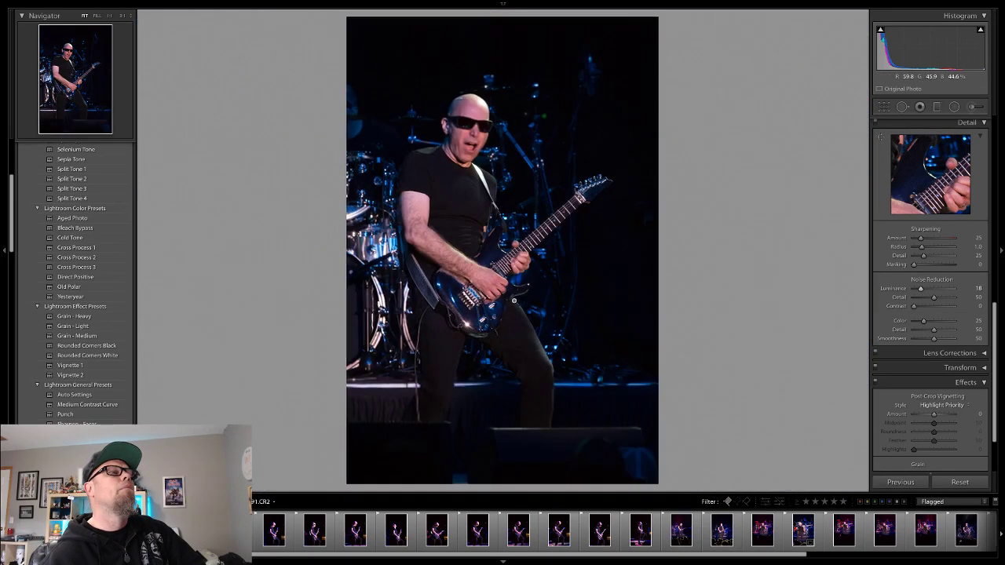
click(480, 149)
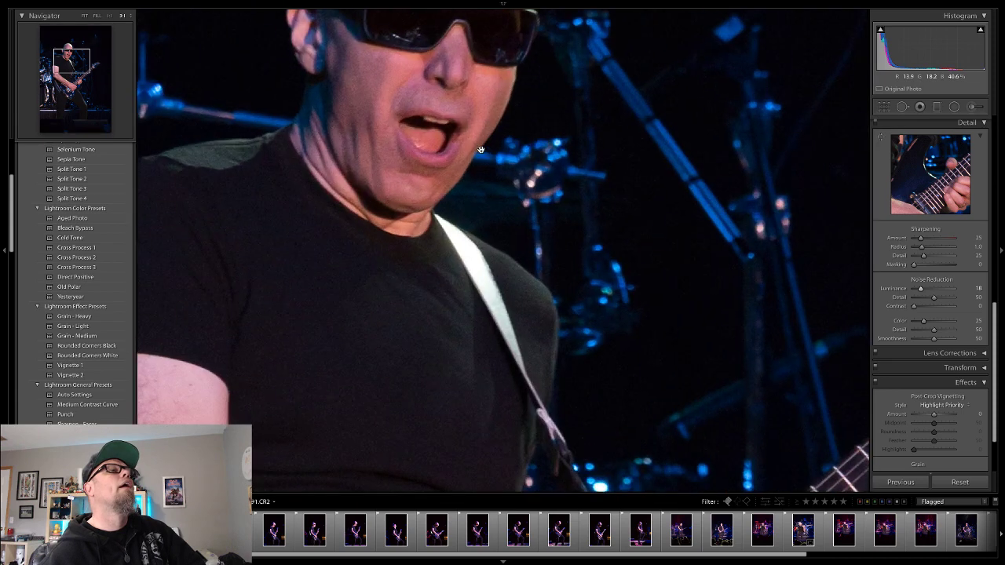
drag(480, 149, 484, 263)
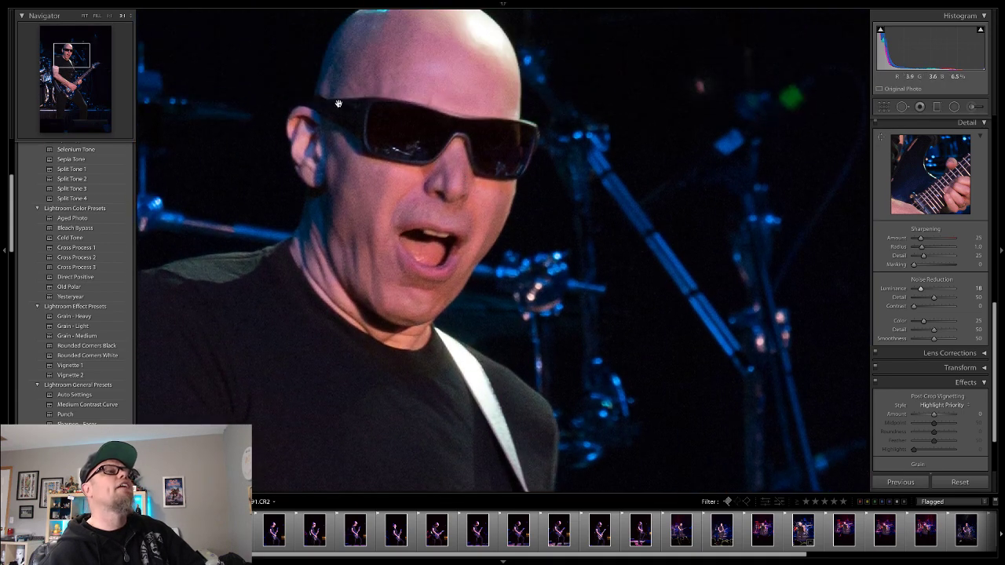
click(432, 170)
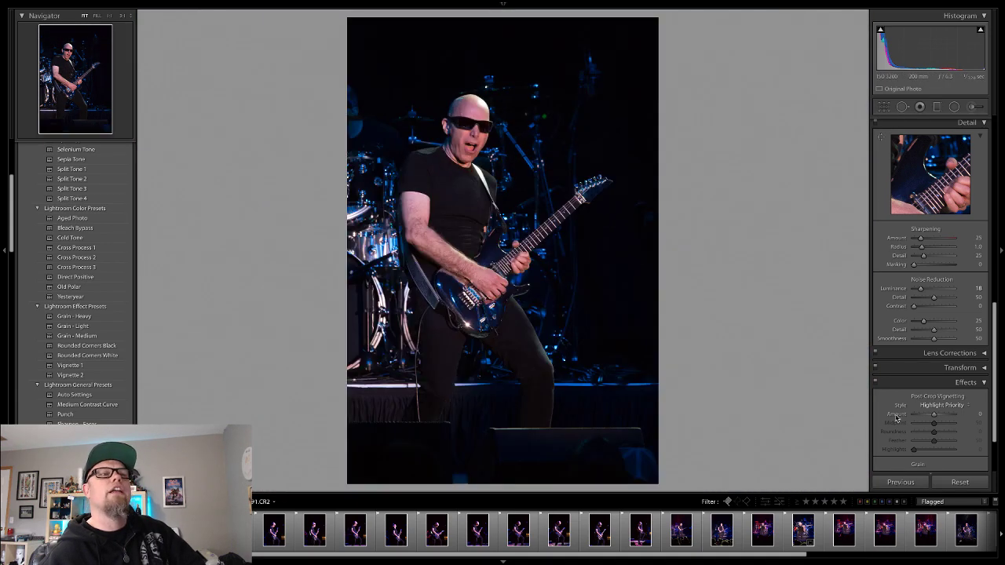
Apply the Punch preset to the drum kit photo and inspect the guitarist's face at close zoom
scroll(896, 419, down, 3)
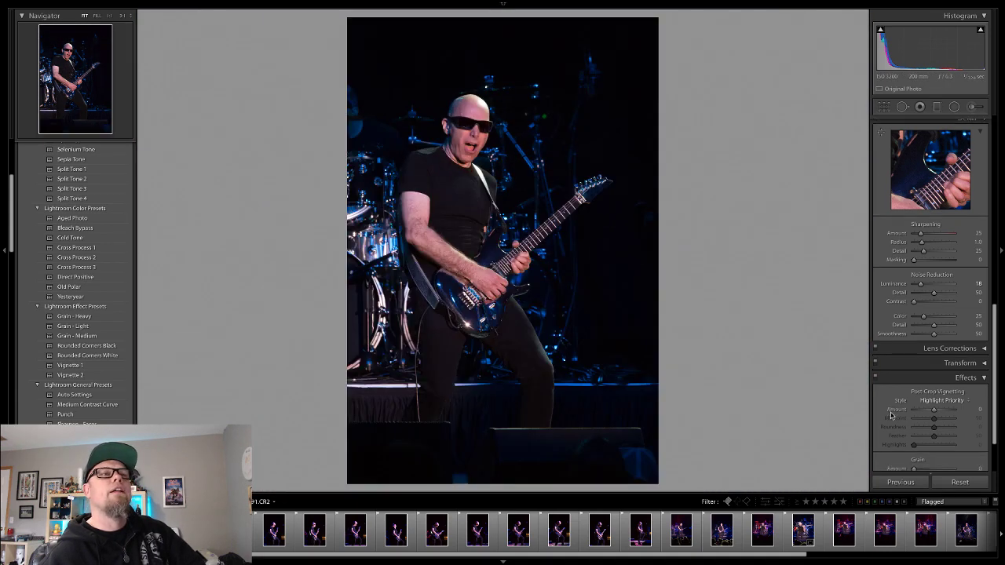
click(66, 414)
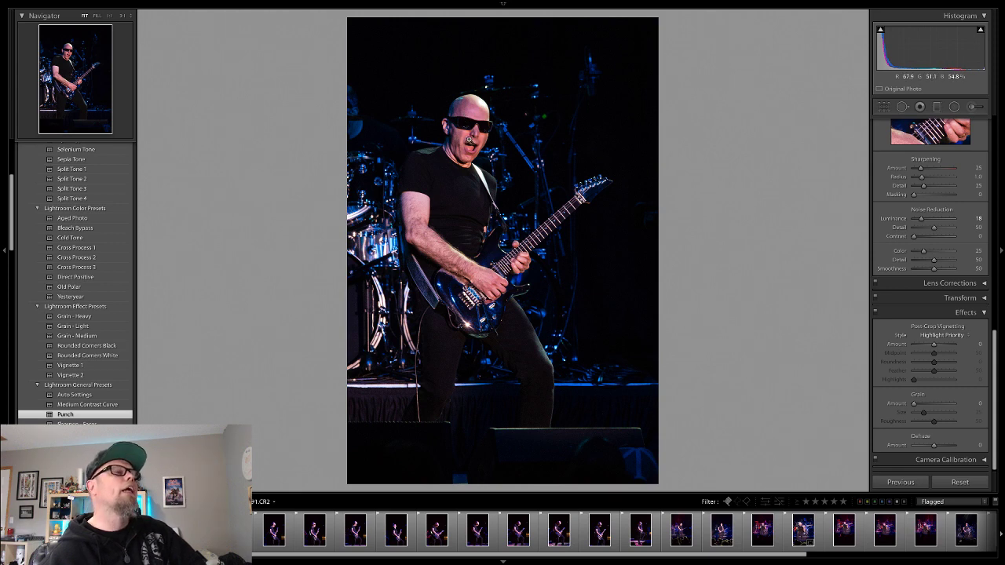
click(473, 143)
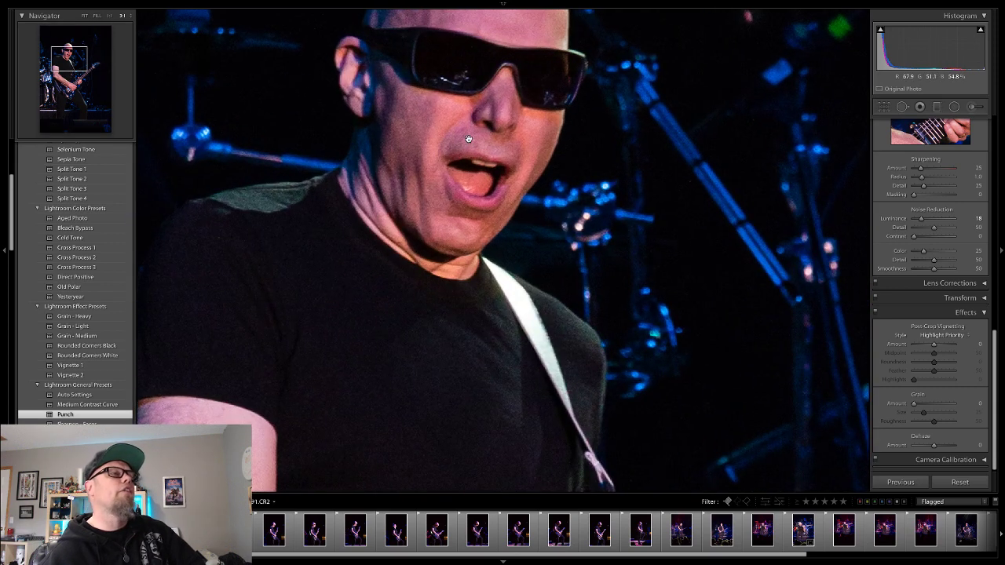
click(507, 204)
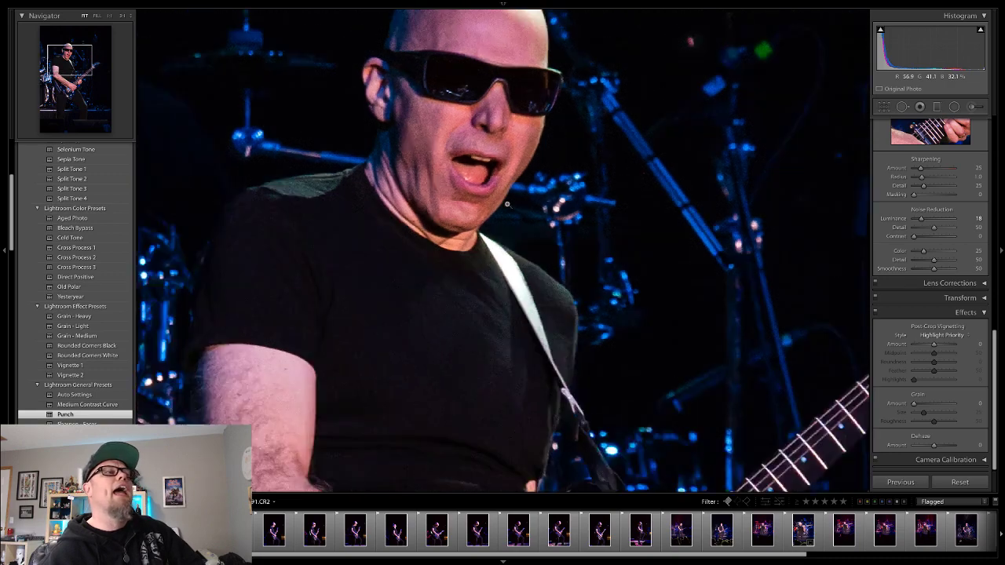
Set the white balance tint to +6
scroll(916, 175, up, 10)
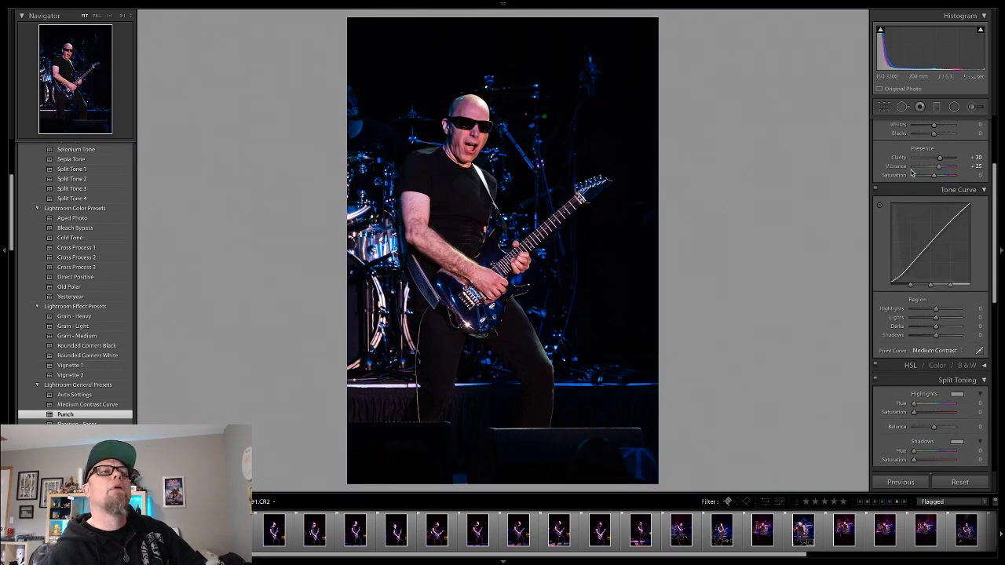
scroll(926, 178, down, 1)
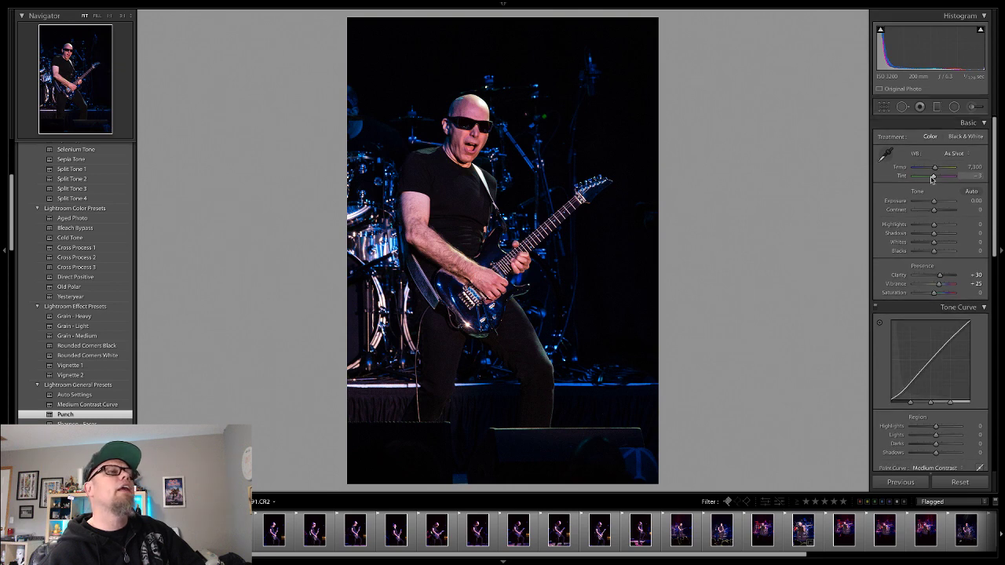
click(932, 178)
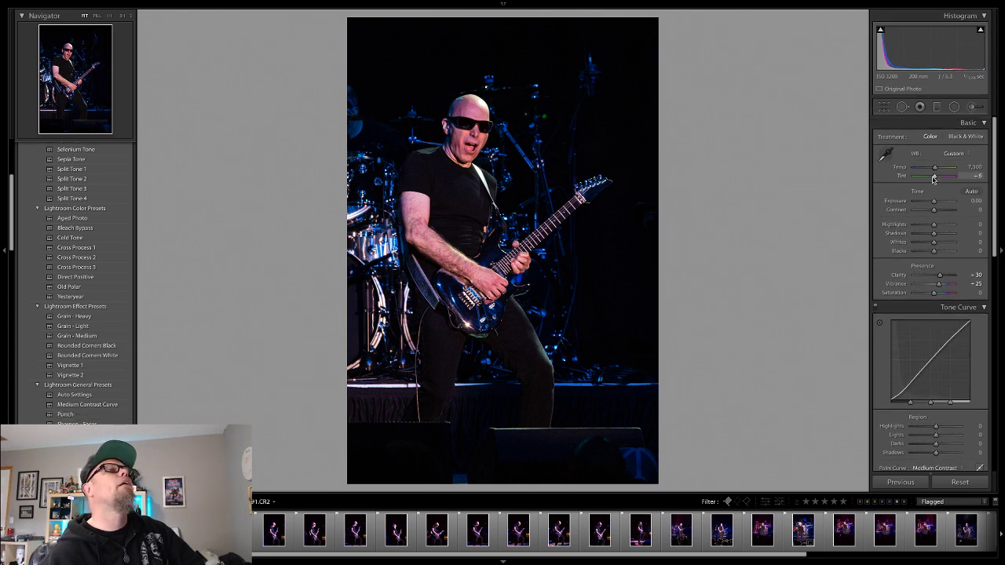
Lower the white balance temperature to 6,201 and check the guitarist's face up close
drag(937, 170, 934, 170)
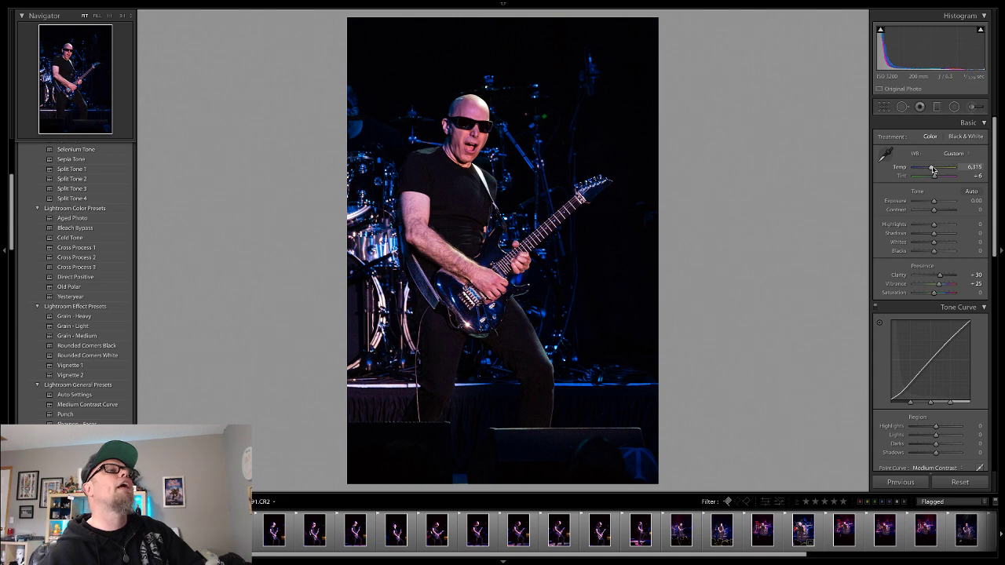
click(460, 132)
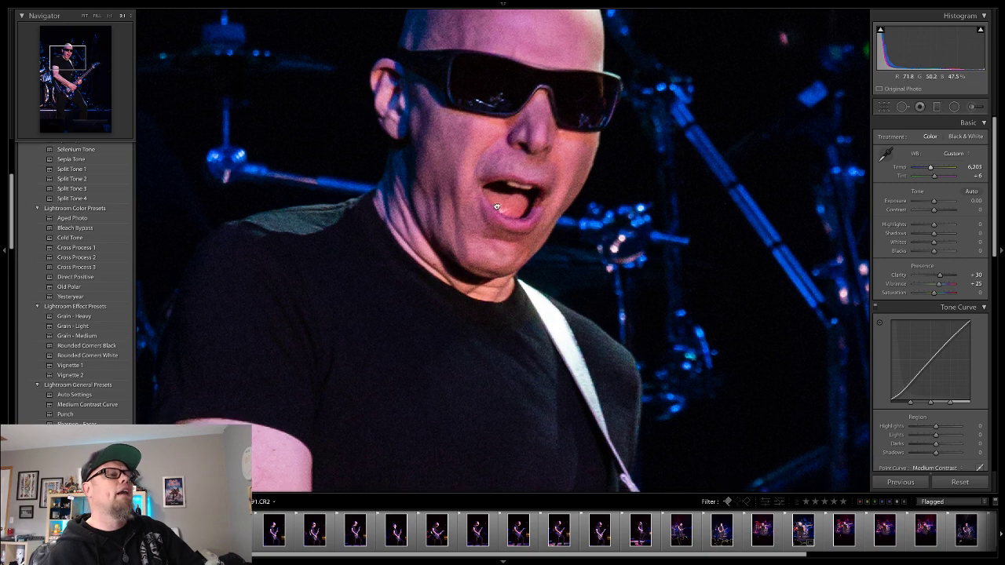
click(495, 157)
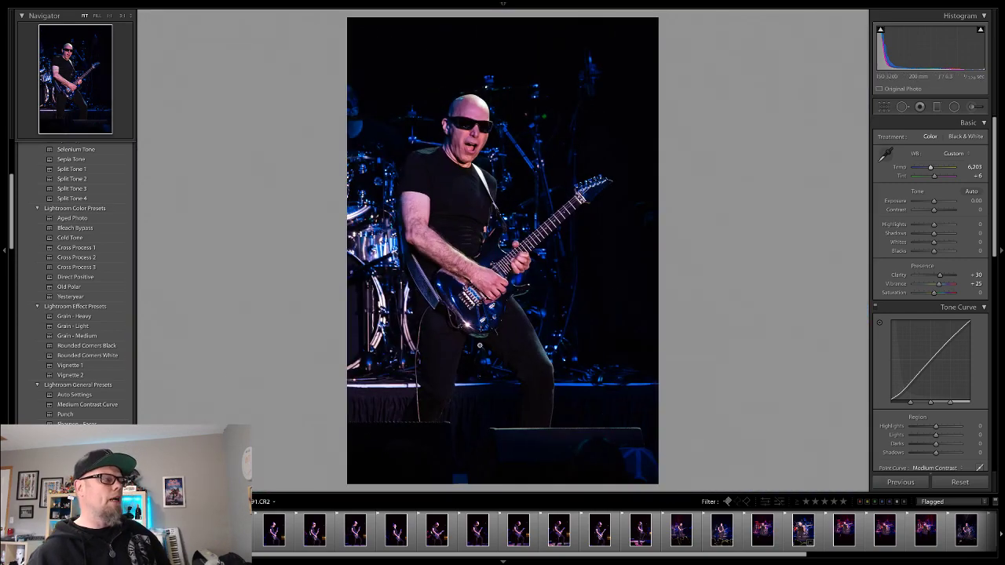
Go through the next two concert photos and examine the guitarist up close in each for sharpness and noise
key(Right)
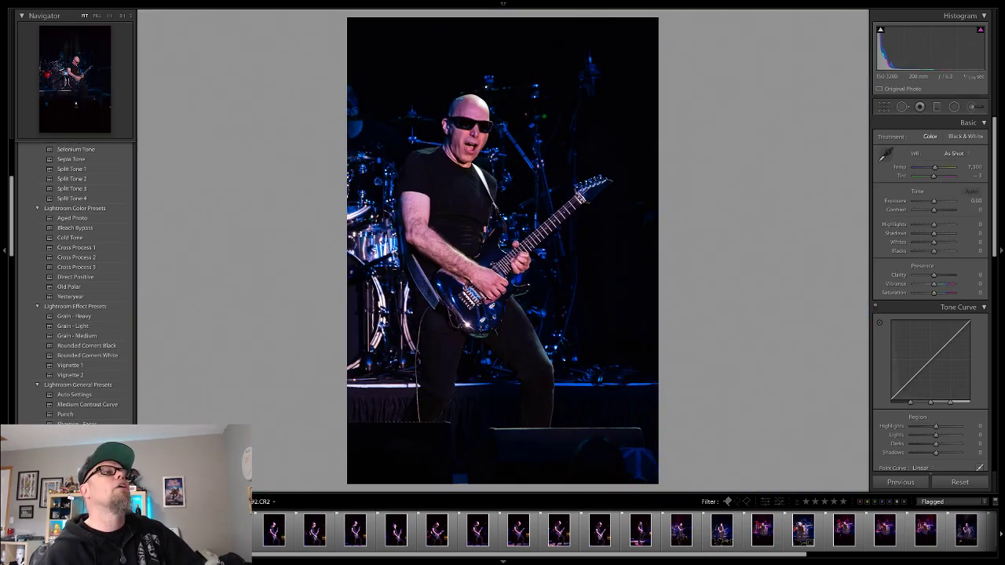
click(512, 199)
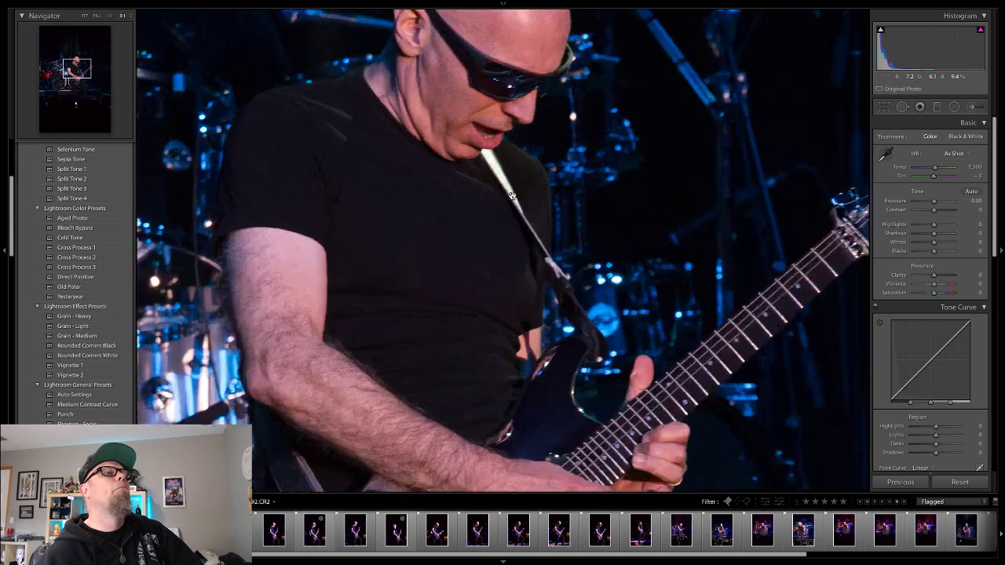
click(507, 293)
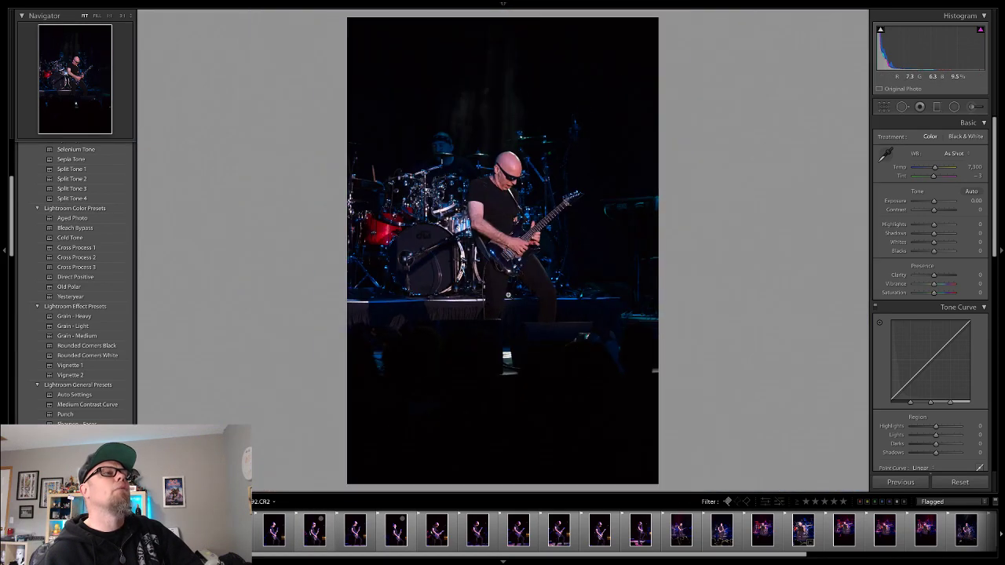
key(Right)
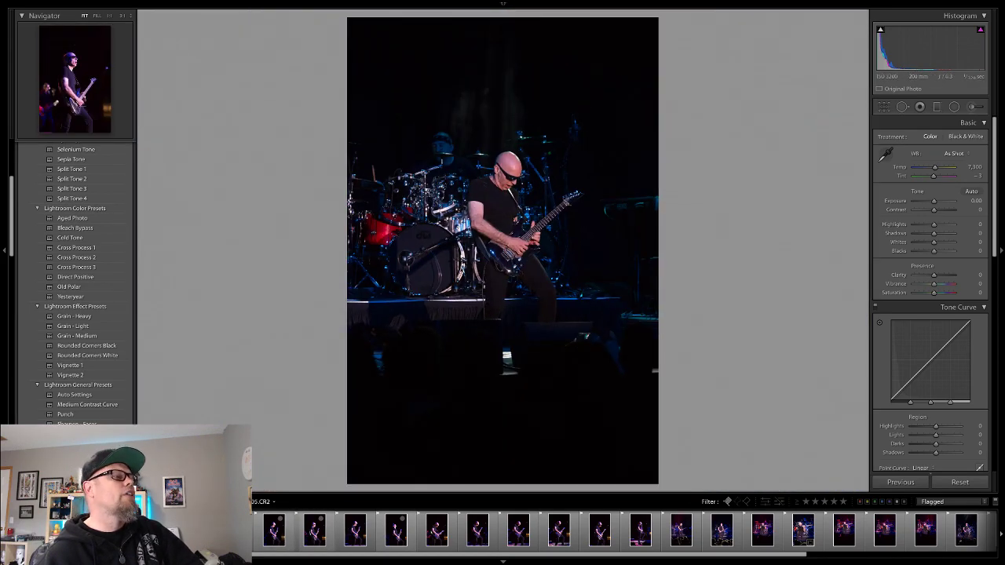
click(504, 171)
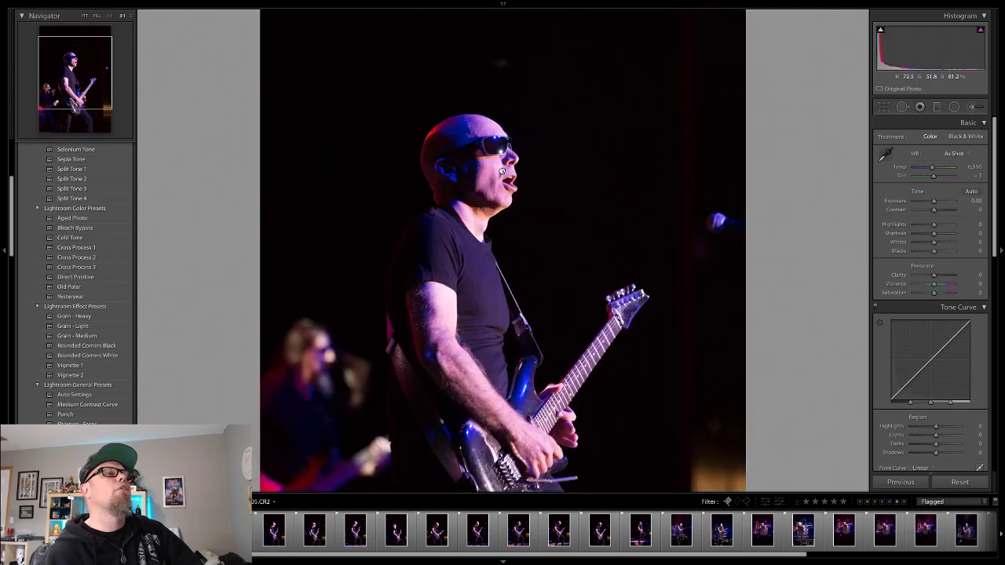
scroll(430, 239, up, 5)
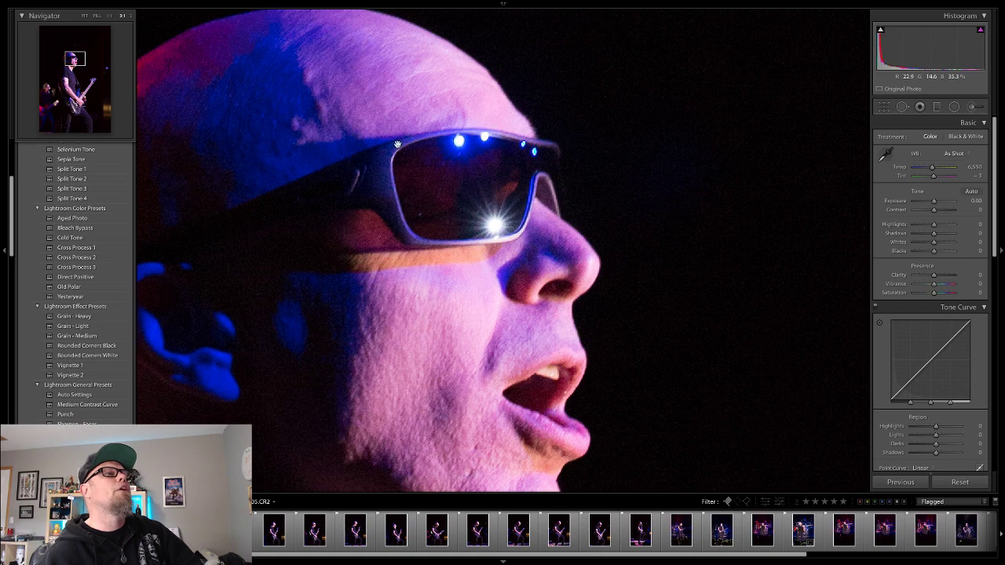
click(473, 296)
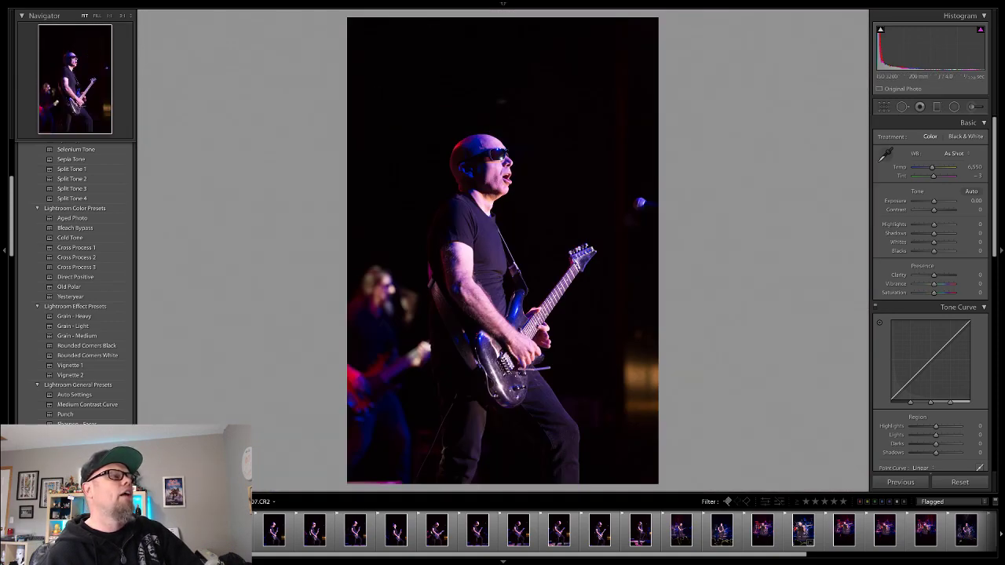
Compare the side-profile guitarist photo with the following shot and examine its hands, guitar and face at closer zoom
click(233, 532)
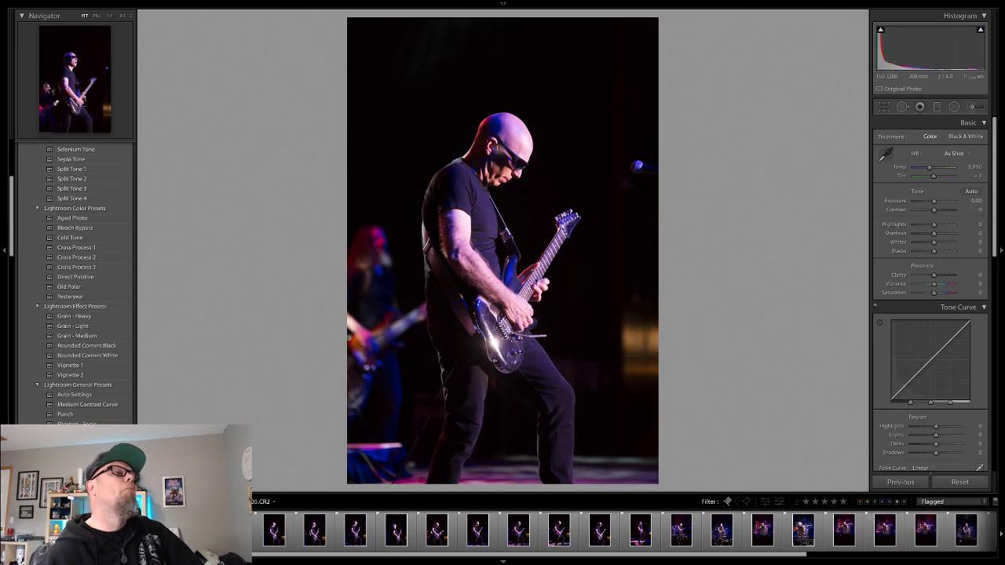
key(Left)
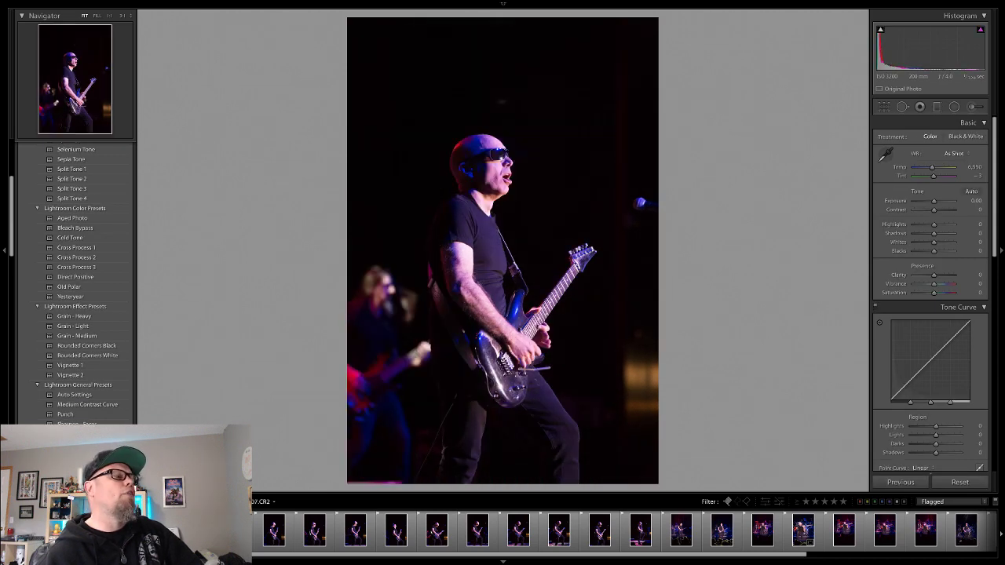
click(519, 357)
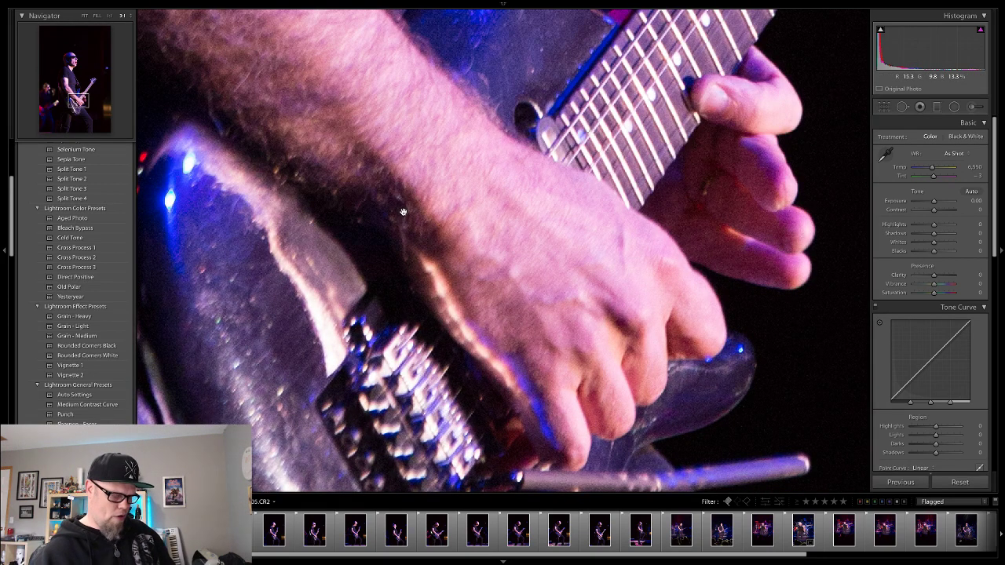
key(ctrl+minus)
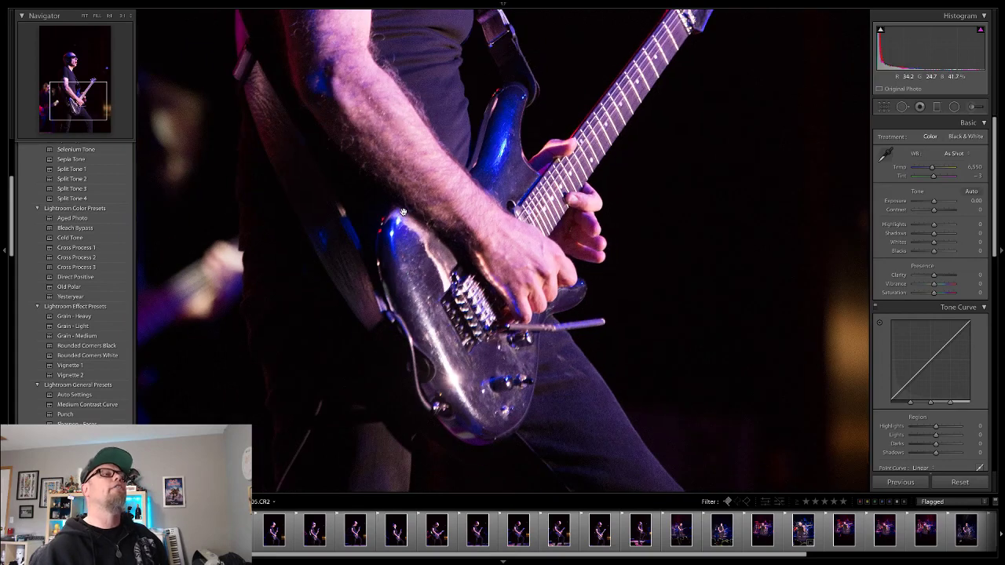
scroll(549, 207, up, 5)
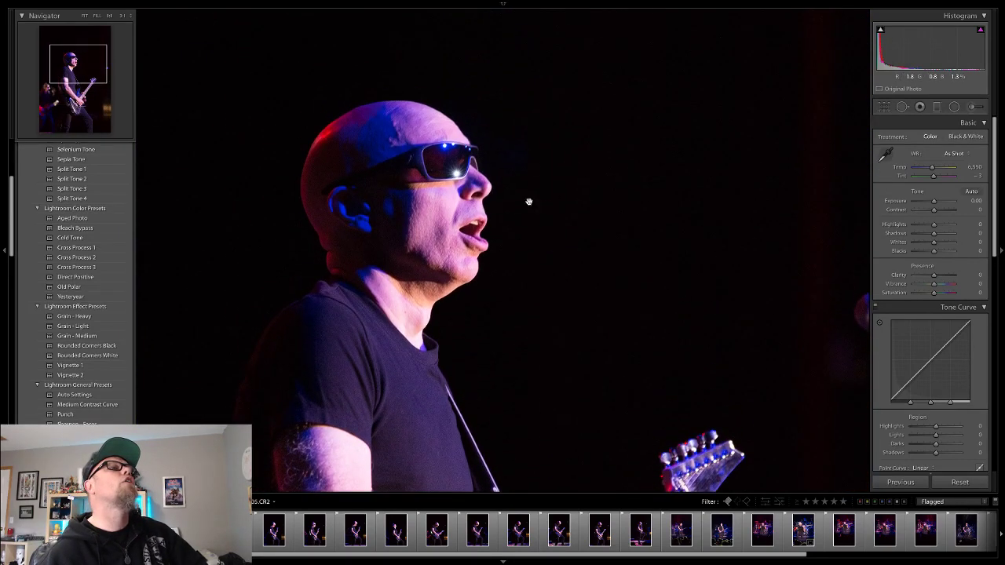
scroll(488, 242, down, 5)
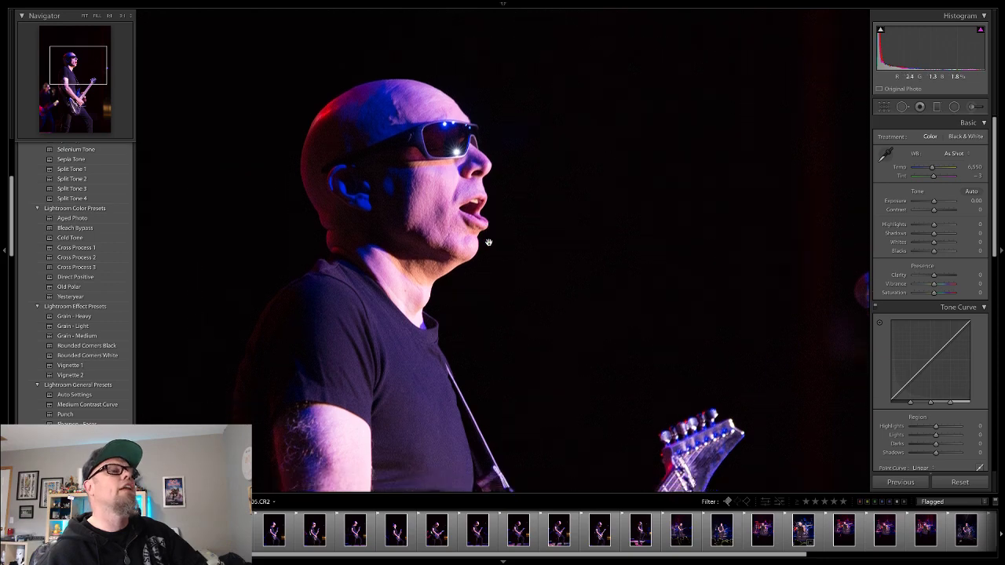
click(488, 242)
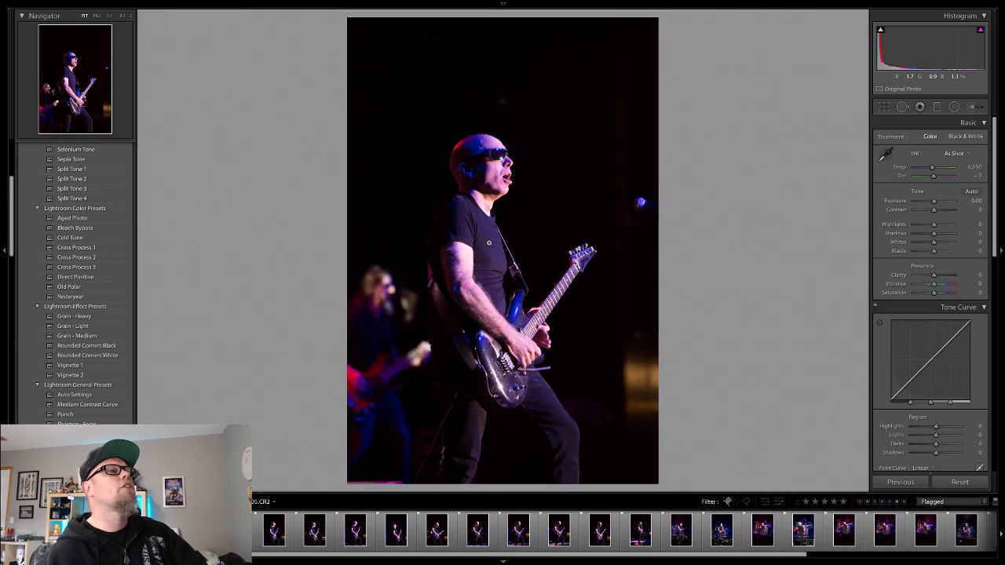
Crop the side-profile photo tighter around the guitarist at the original aspect ratio, trimming the empty top and the background bassist
click(883, 107)
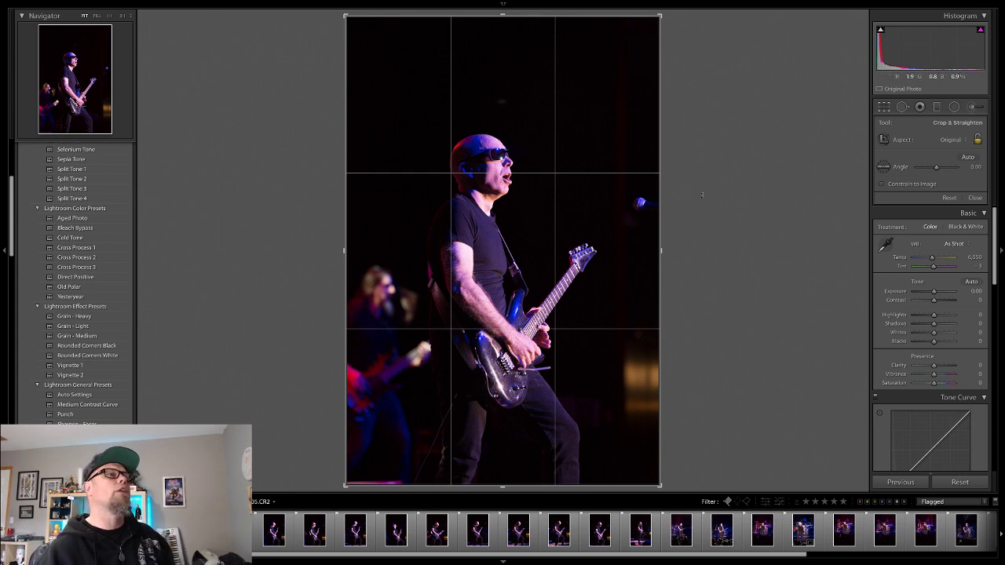
drag(345, 15, 367, 36)
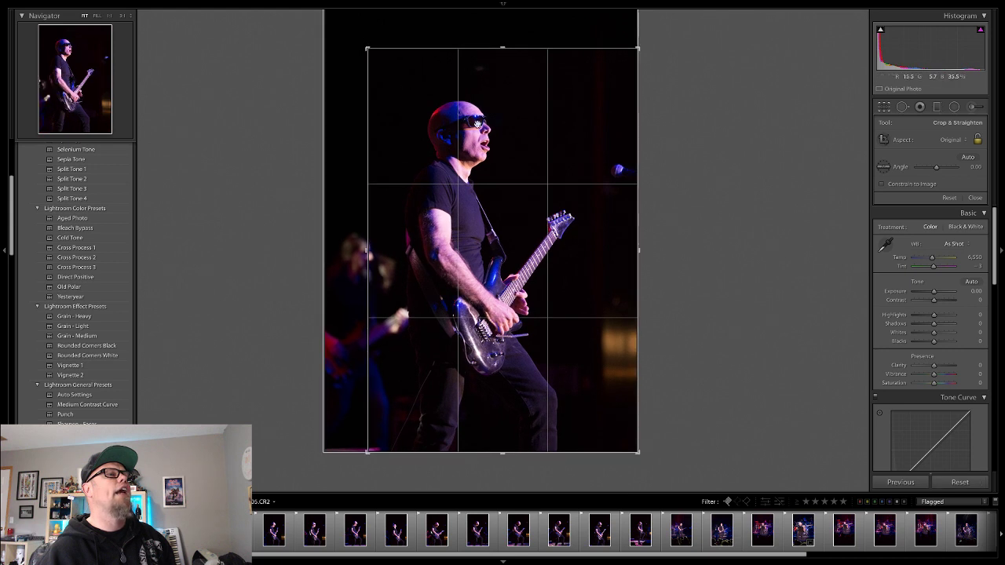
click(975, 198)
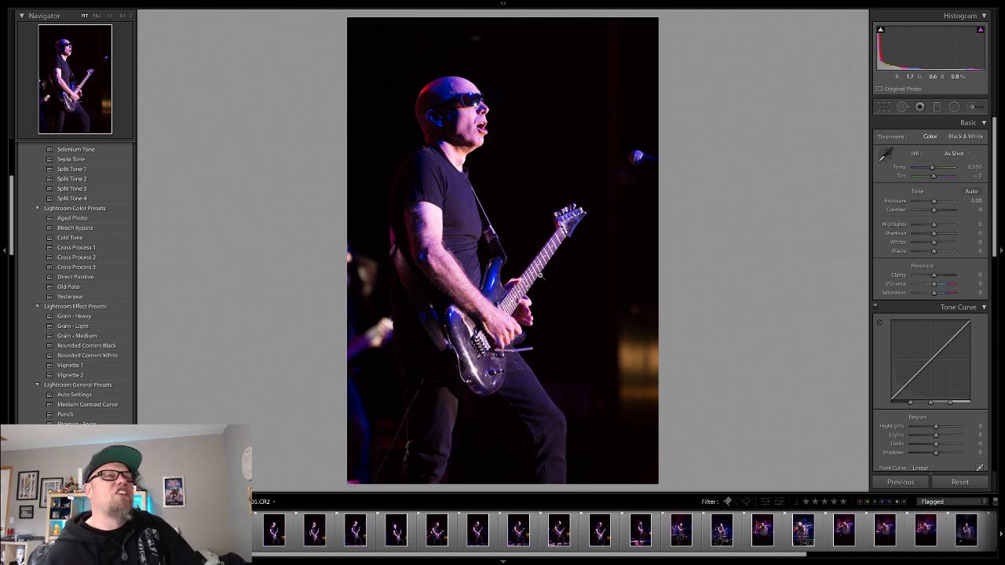
Set the blacks to -23 and the white balance temperature to 6,204
drag(934, 251, 928, 254)
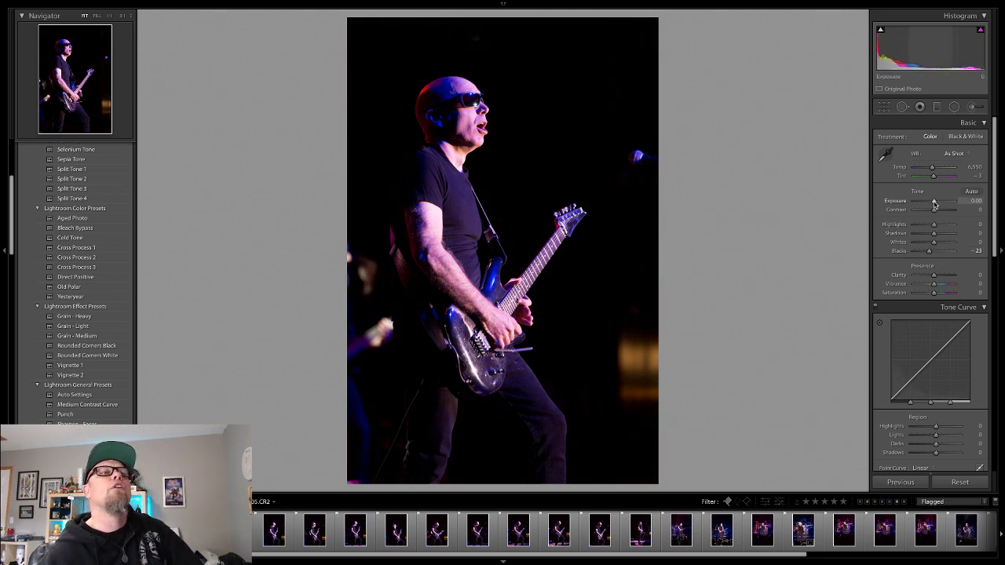
drag(933, 169, 930, 168)
Try sampling a neutral white balance from the guitarist's cheek and undo the sampled correction
click(885, 153)
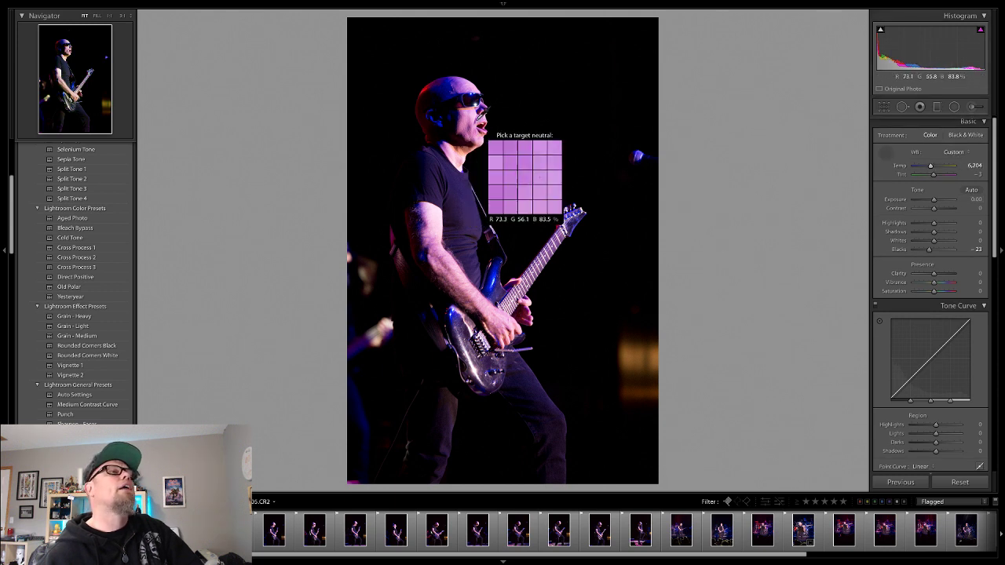
click(473, 121)
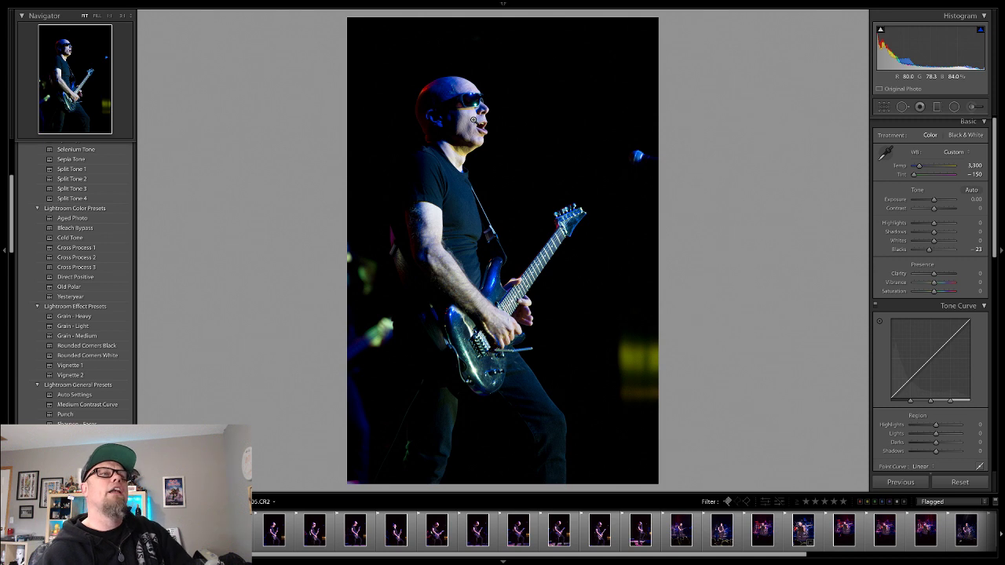
key(ctrl+z)
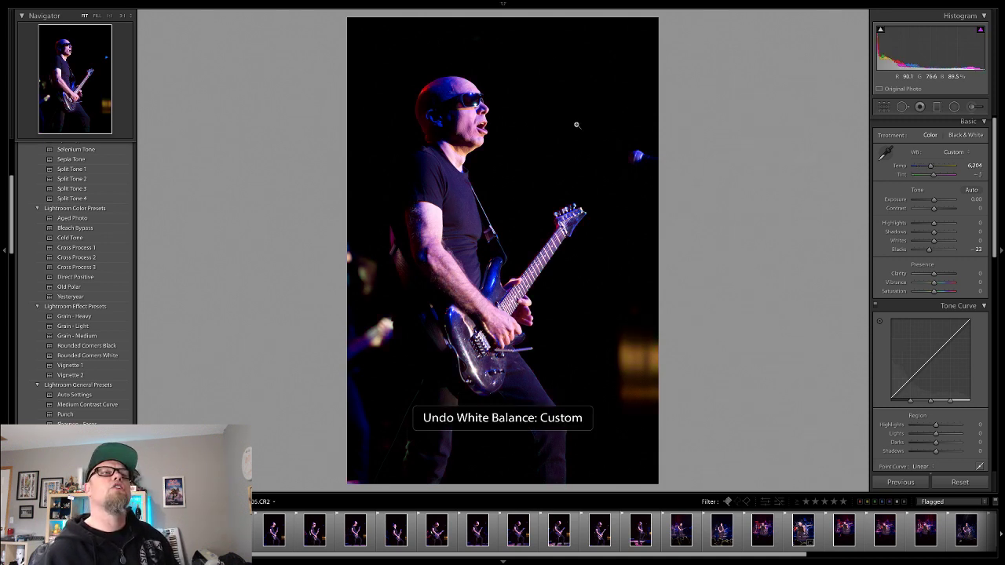
Set the white balance temperature to 5,252 and the tint to -37, and check the guitarist's face up close
drag(930, 168, 928, 177)
click(475, 119)
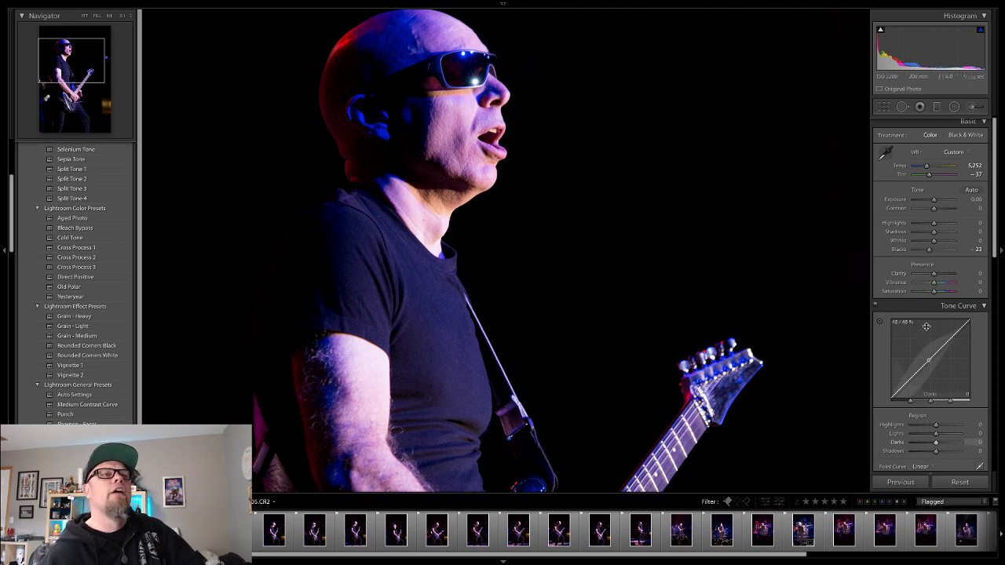
Set the clarity to +19 and compare the result in close-up and full view
scroll(923, 326, down, 1)
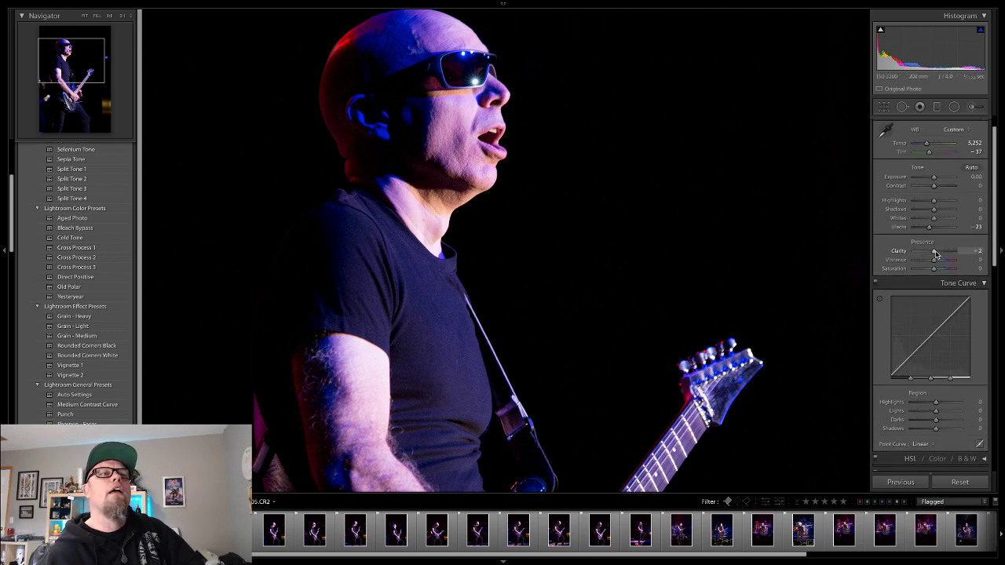
drag(935, 253, 941, 254)
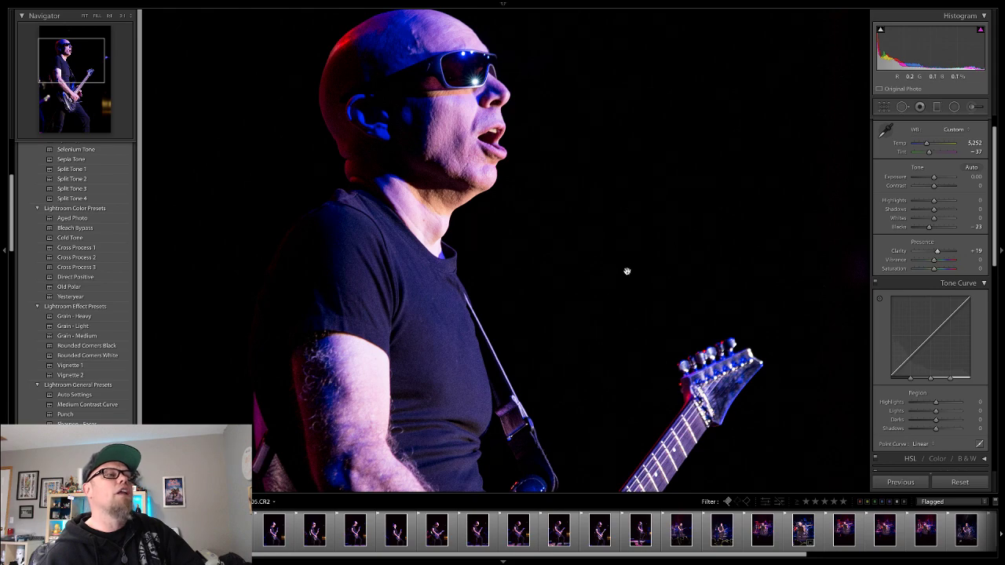
click(564, 314)
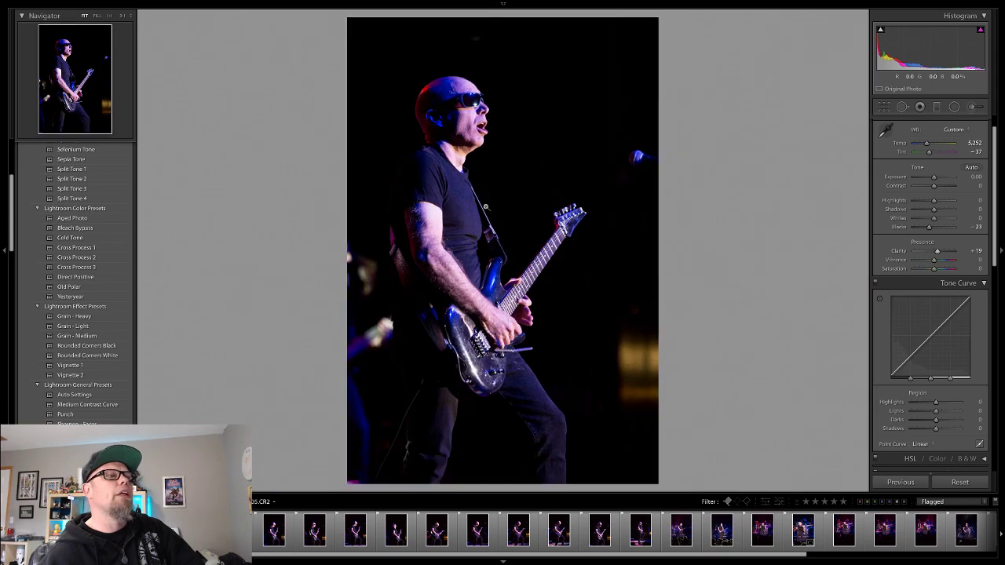
click(487, 208)
click(477, 238)
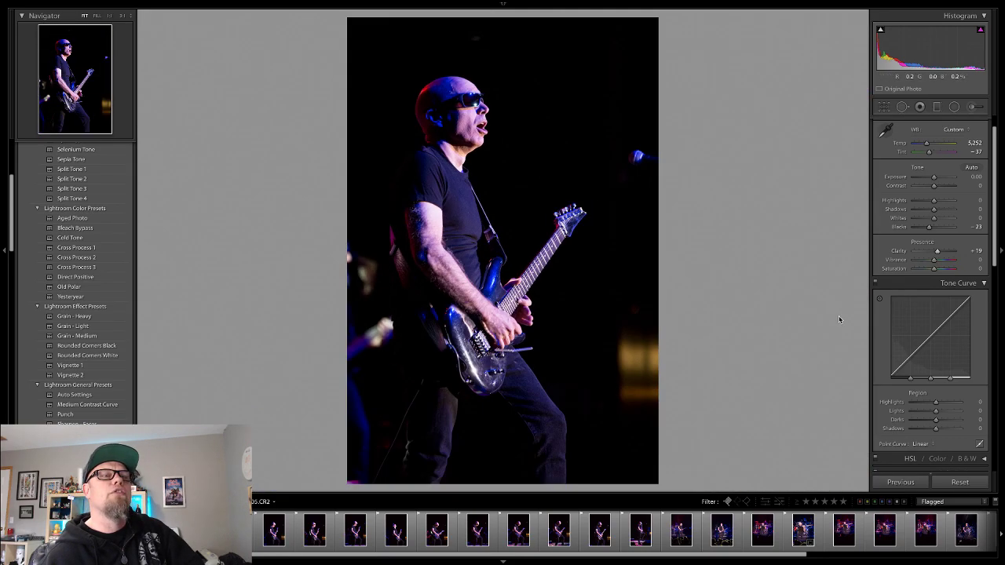
Set the luminance noise reduction to 14 and inspect the guitarist's face and shirt up close
scroll(928, 311, down, 1)
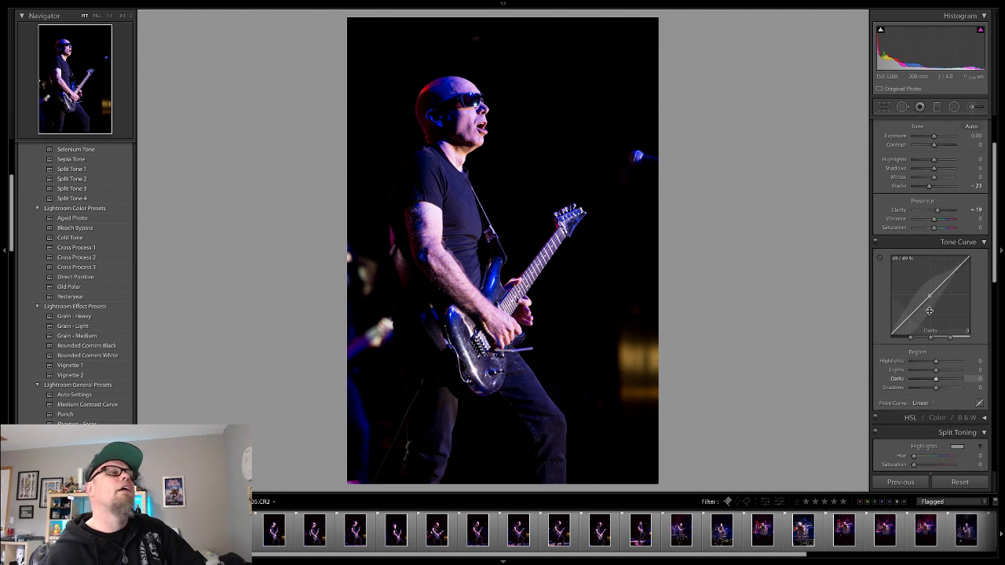
scroll(928, 311, down, 5)
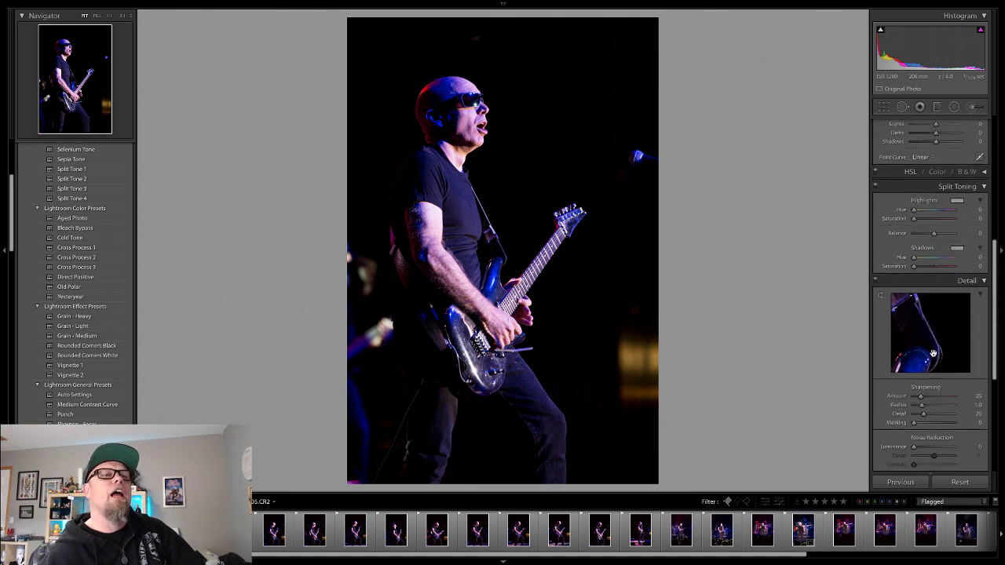
scroll(932, 354, down, 3)
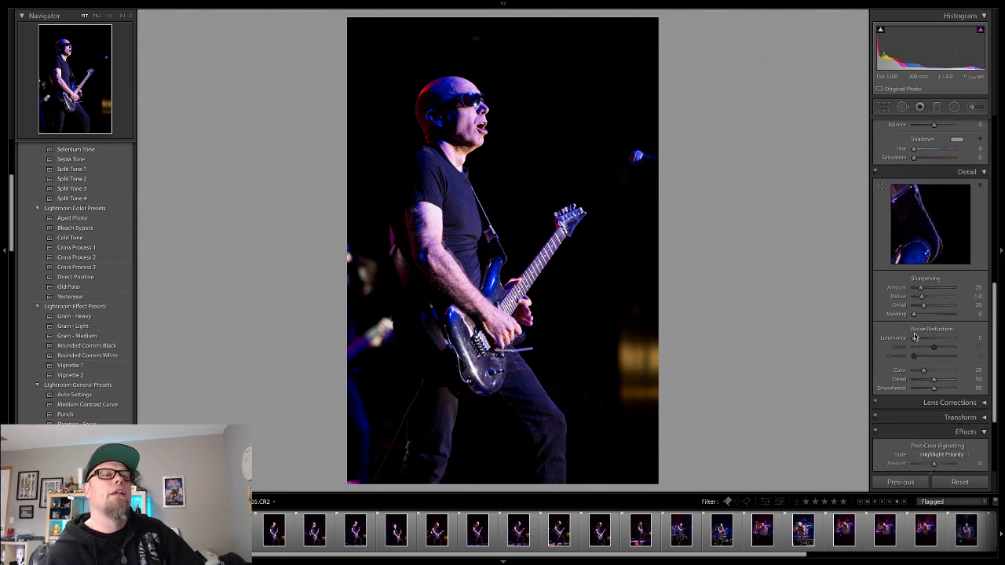
drag(914, 337, 920, 341)
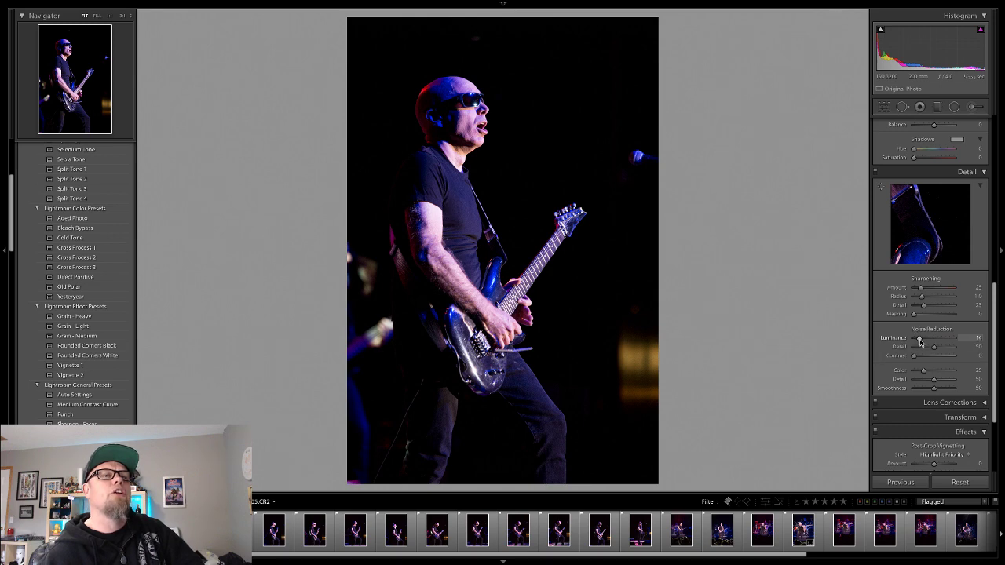
click(467, 115)
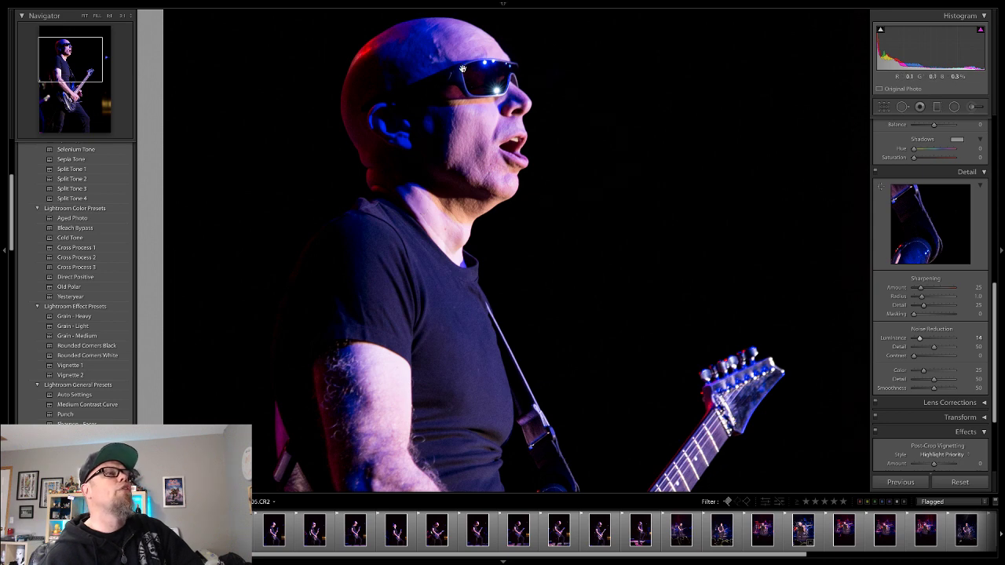
scroll(598, 233, down, 1)
click(598, 233)
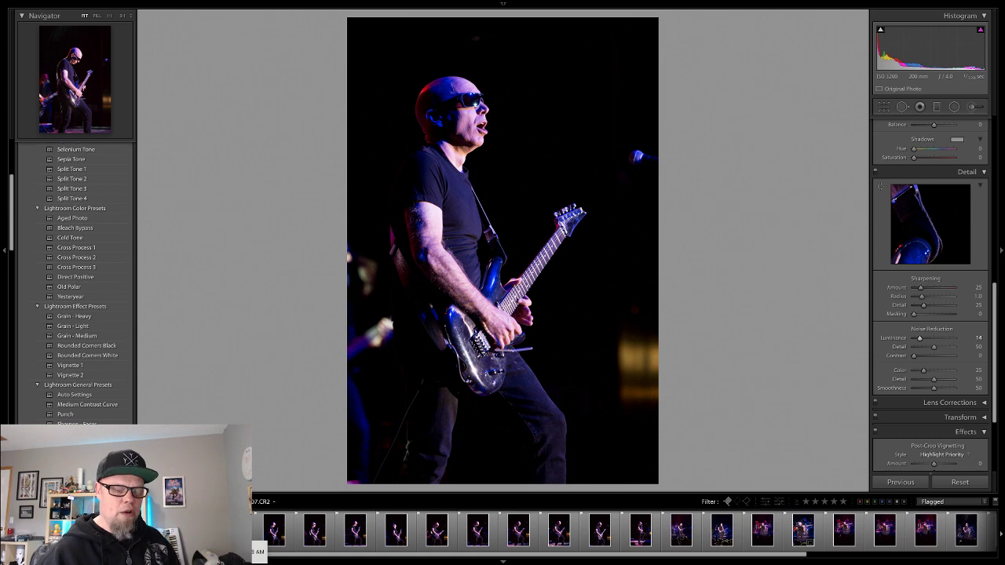
Compare the edited photo with the neighbouring shot of the guitarist looking down, checking his face up close
key(Right)
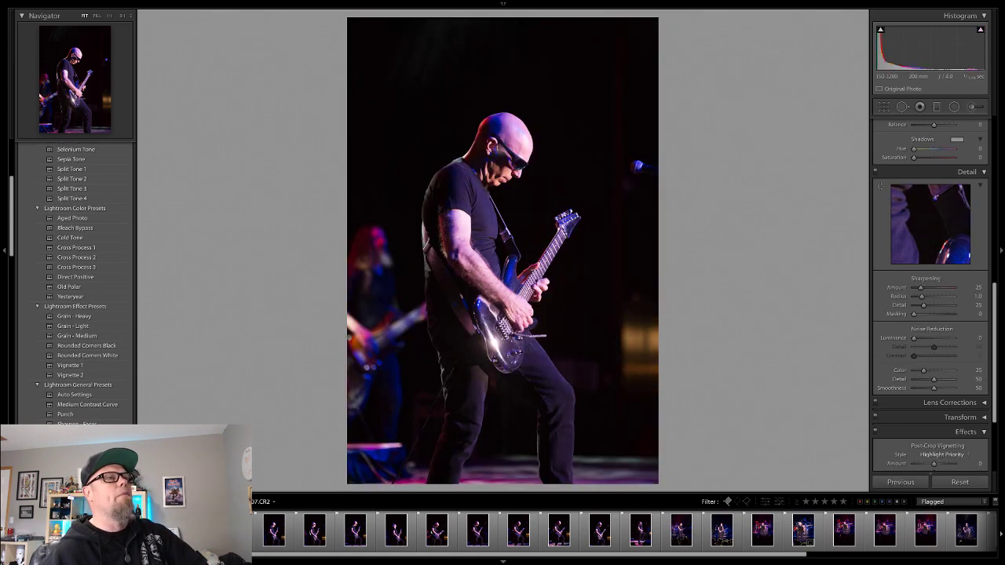
click(518, 173)
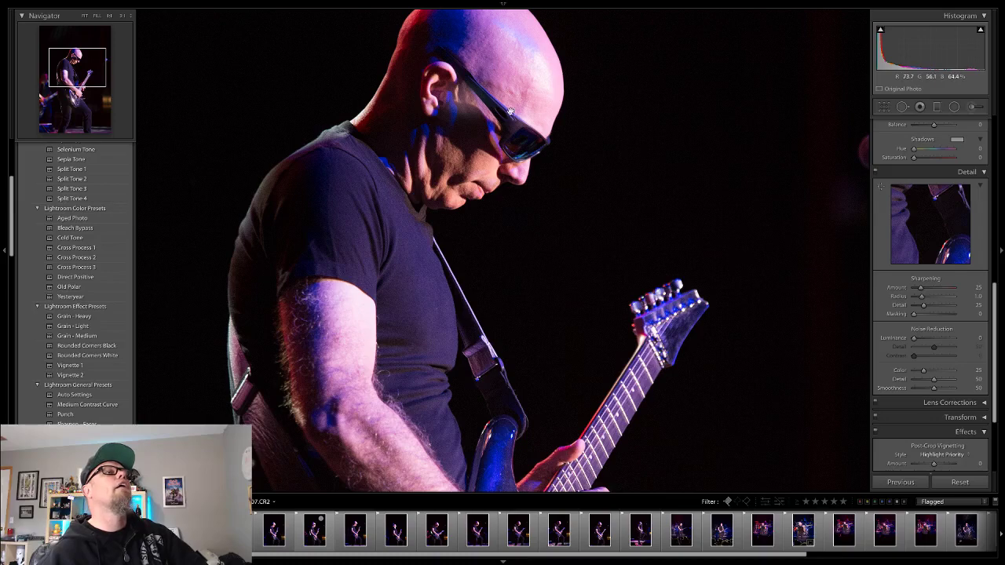
click(522, 131)
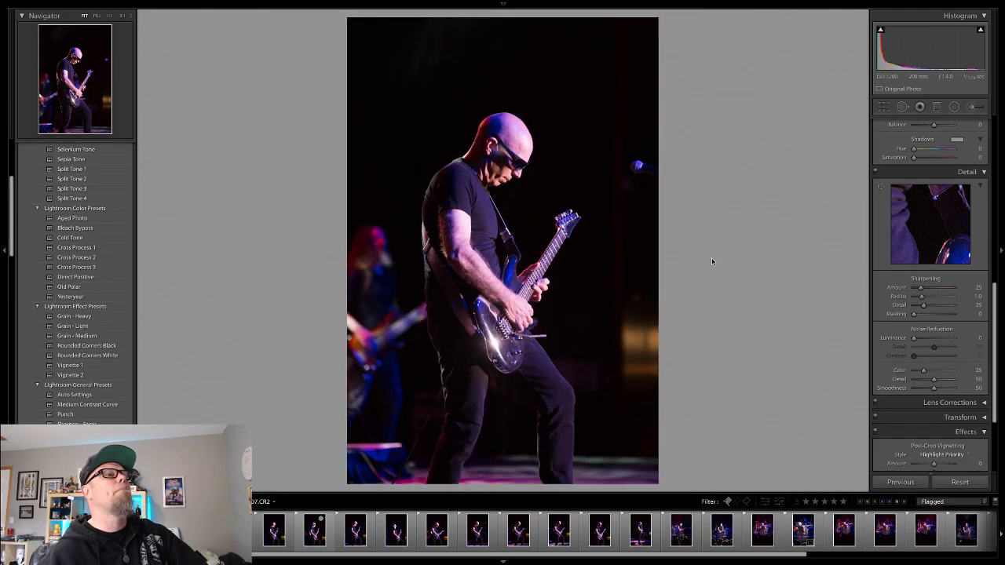
key(Right)
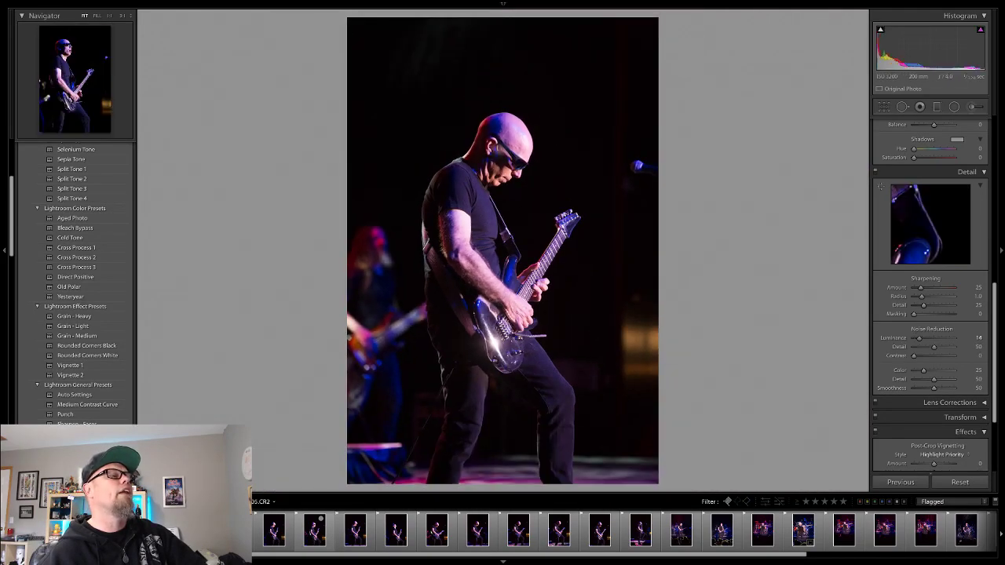
key(Right)
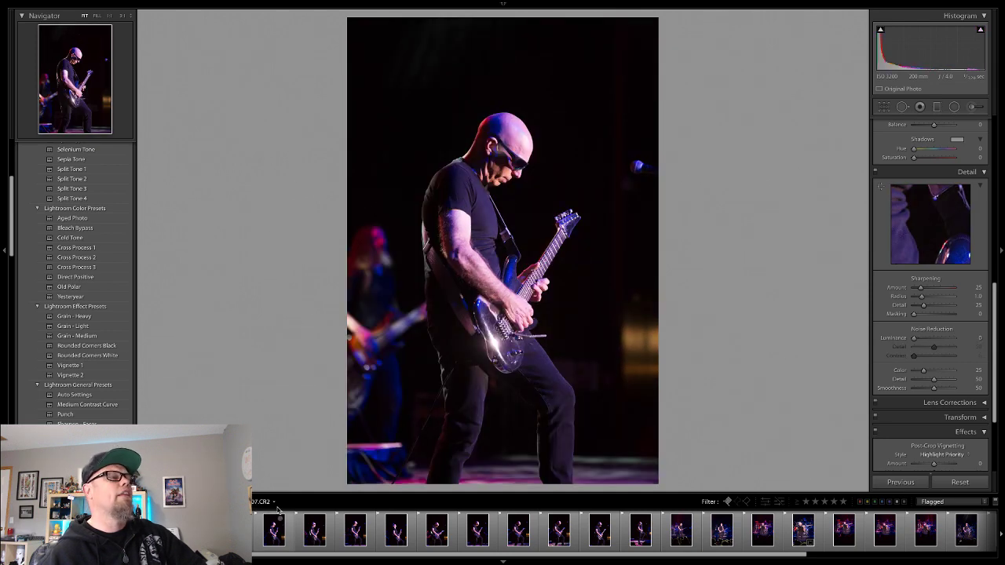
Examine the wide stage shot, checking the guitarist's face and guitar up close and in full view
click(803, 532)
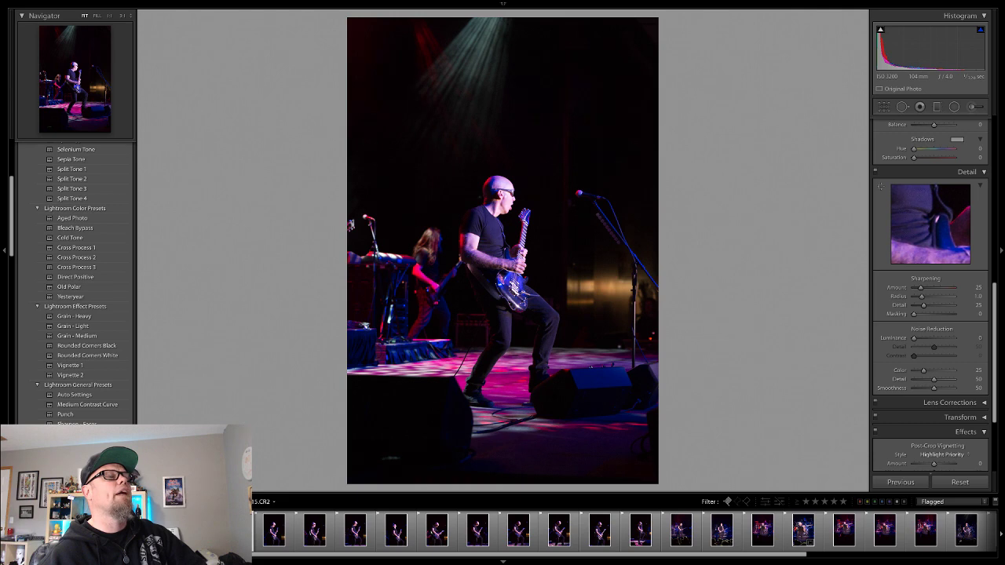
click(504, 202)
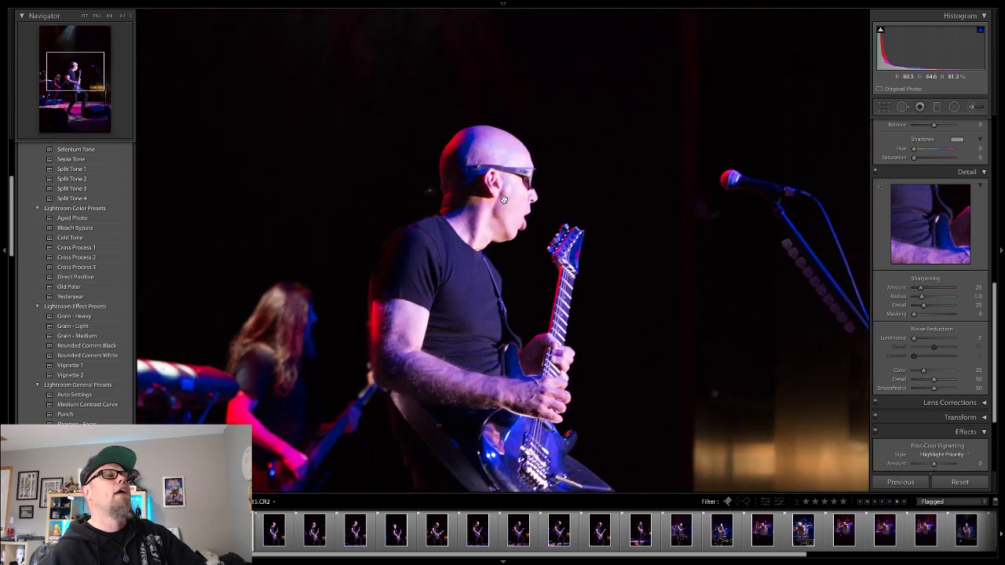
click(429, 378)
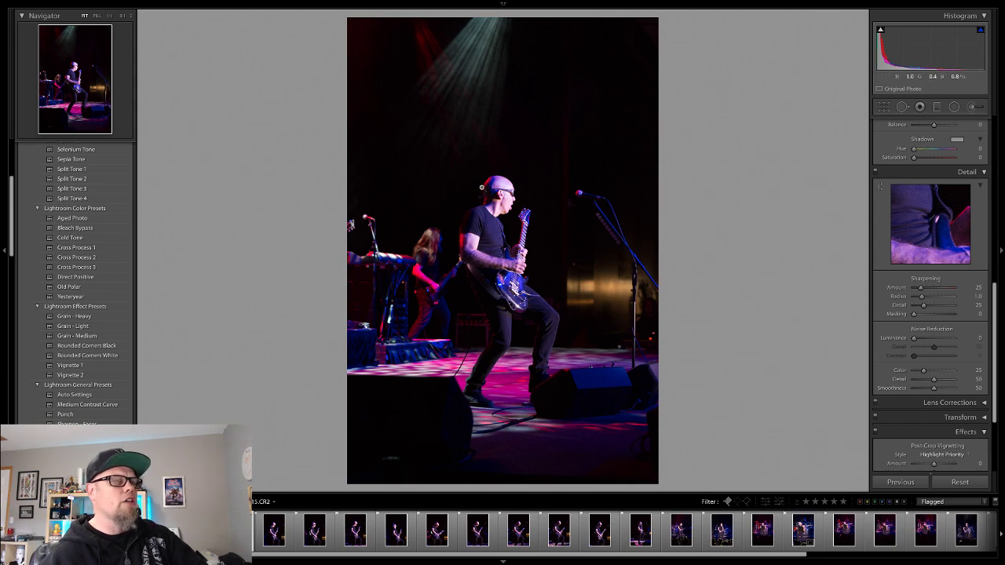
click(535, 266)
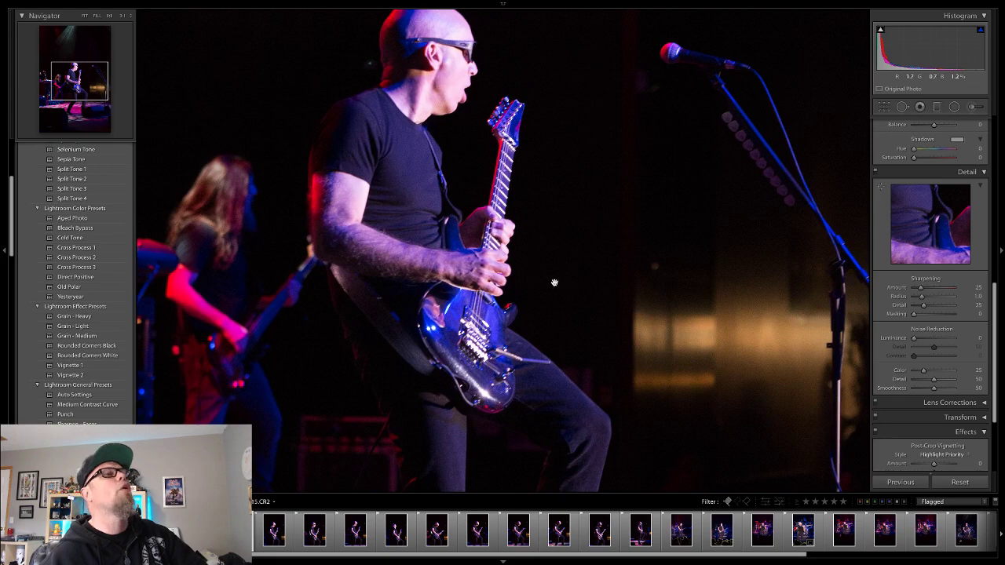
click(445, 264)
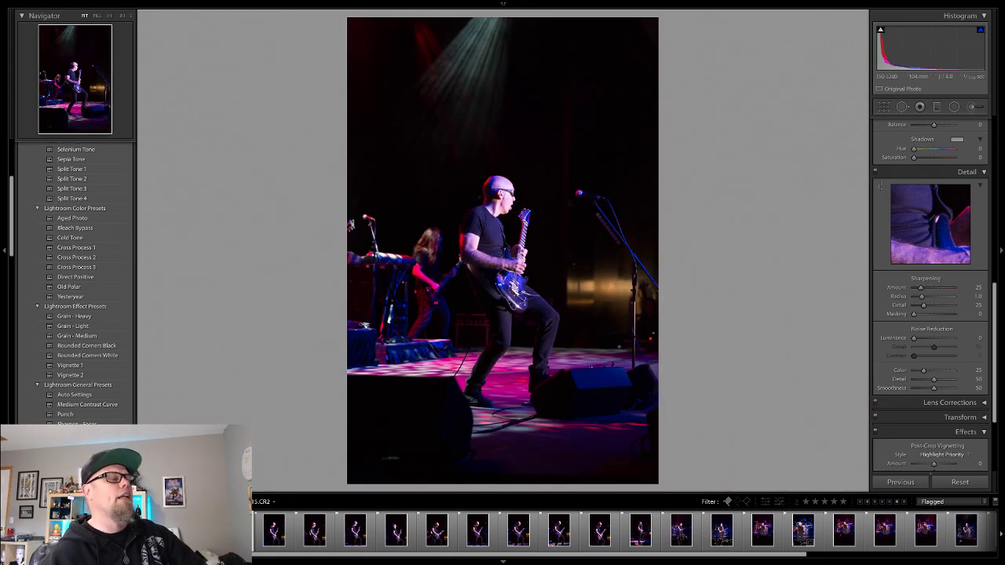
Compare the guitarist's face up close across the neighbouring side-profile shots and return to the one with his head level
click(268, 537)
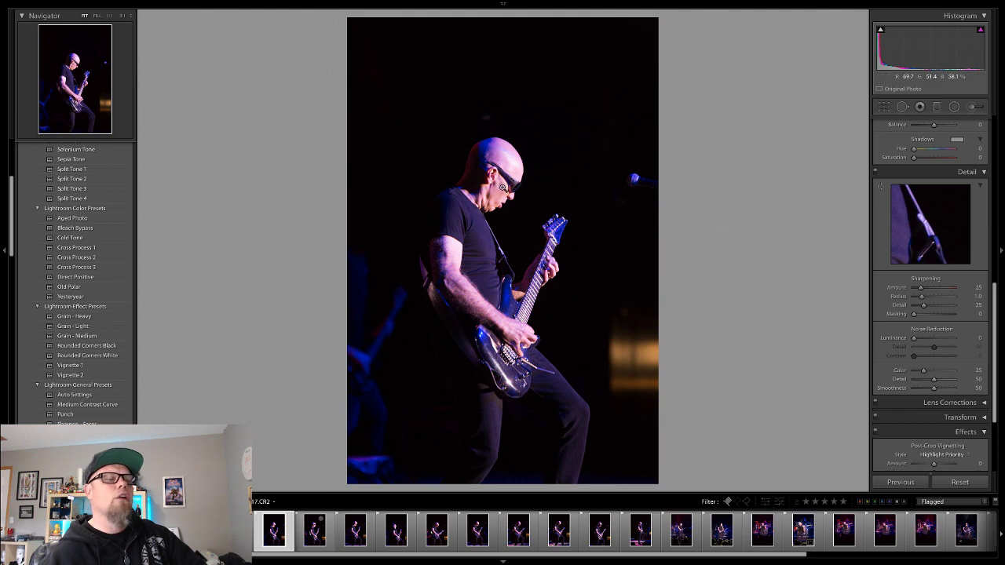
click(504, 191)
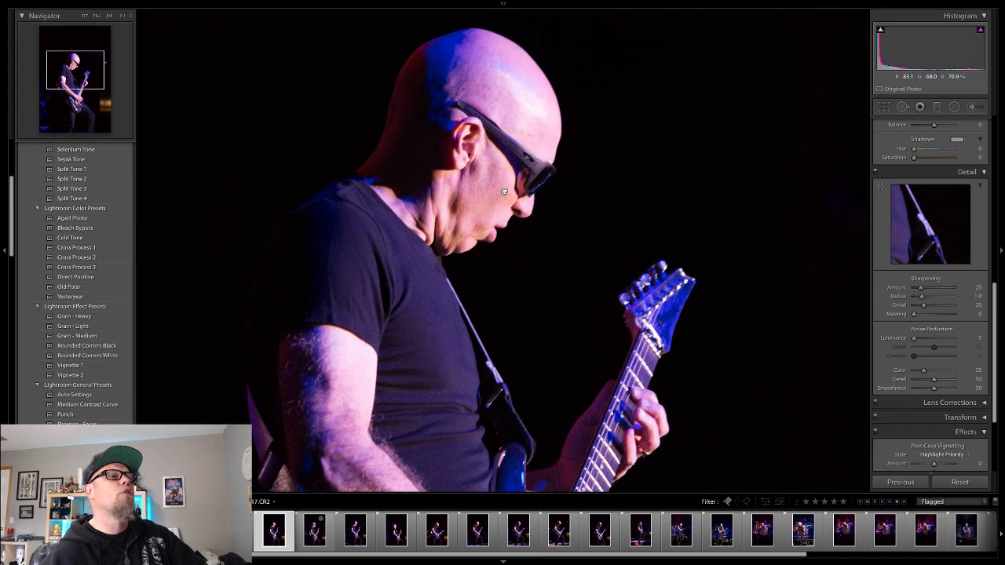
click(504, 191)
click(314, 532)
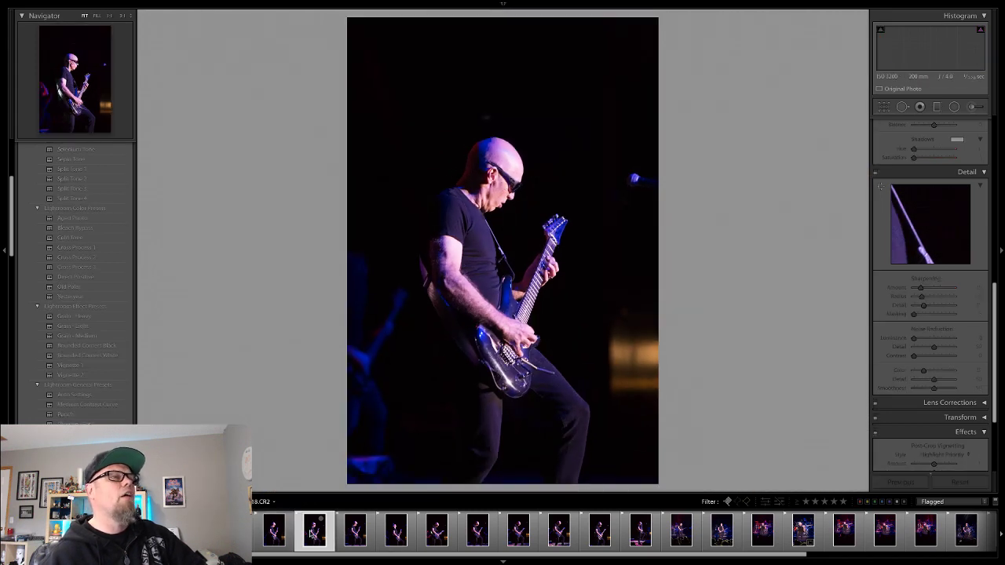
click(506, 194)
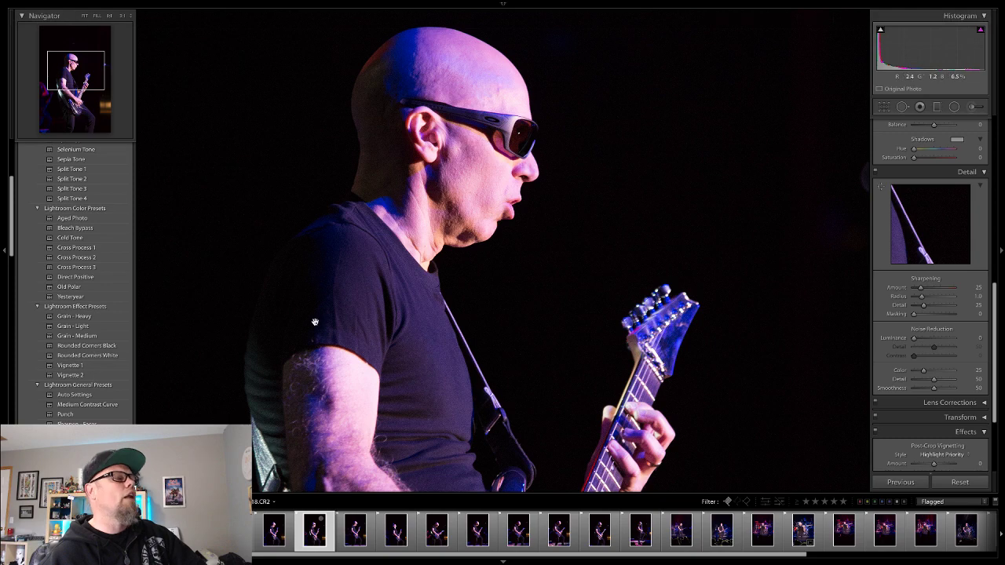
key(Right)
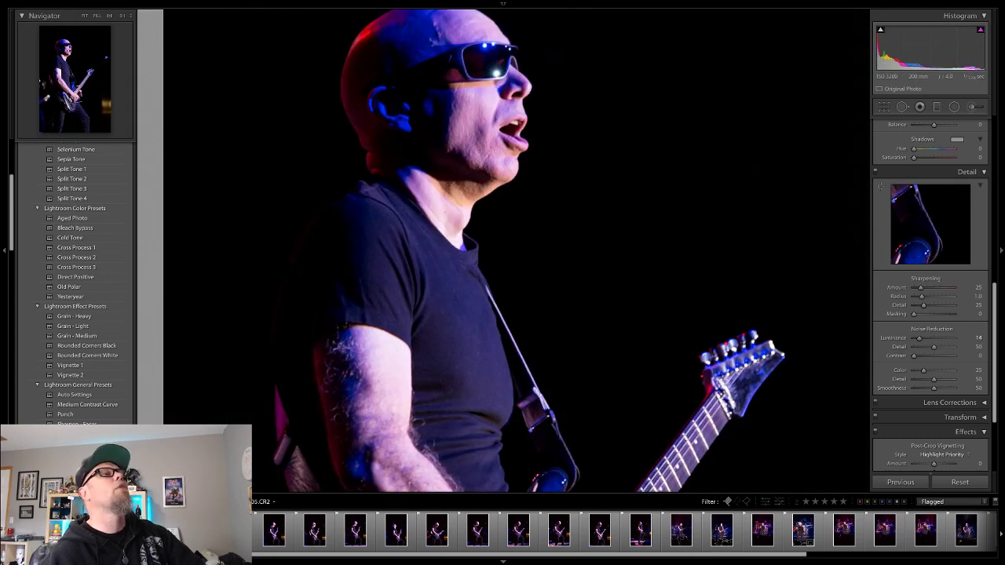
key(Left)
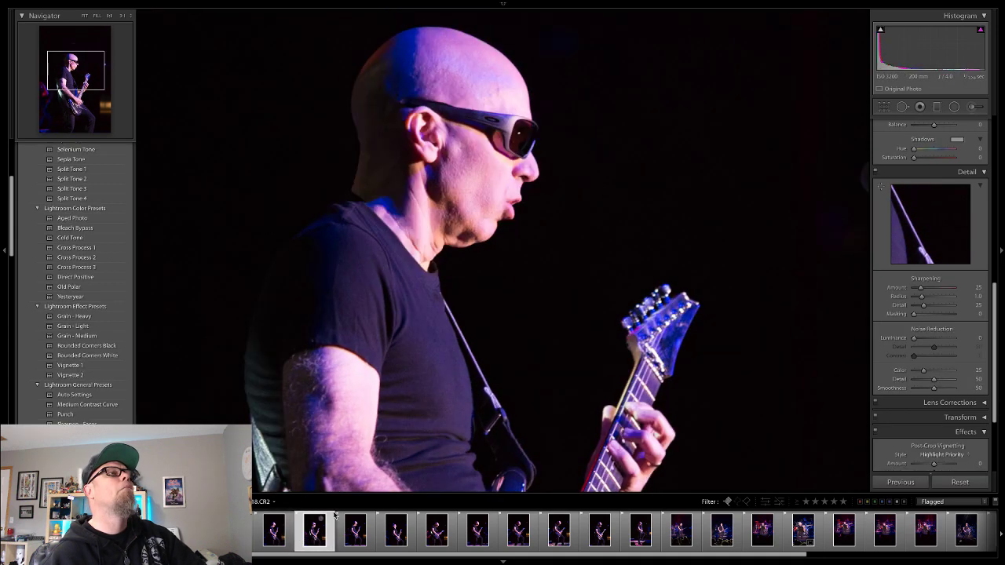
click(275, 531)
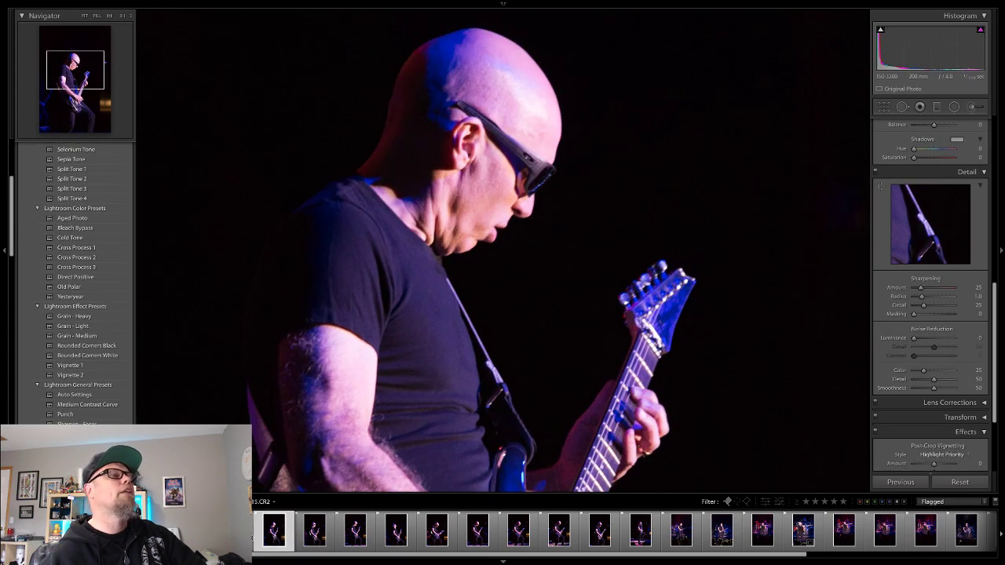
click(275, 531)
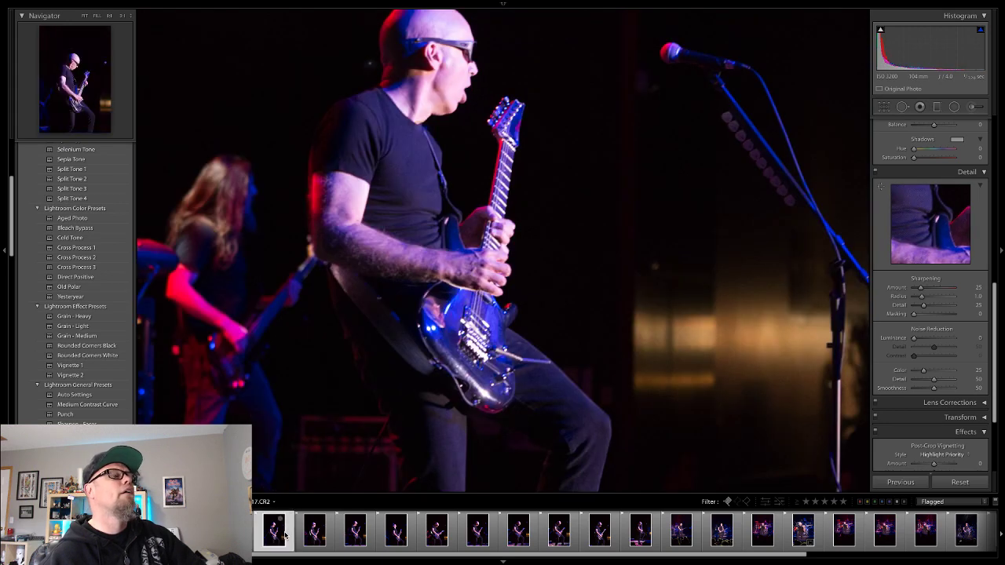
click(306, 537)
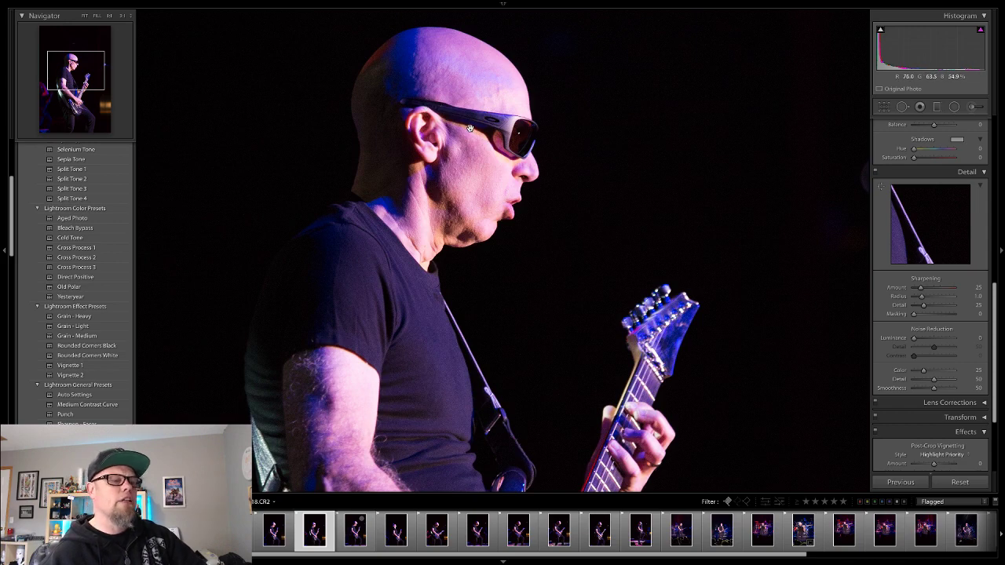
click(494, 128)
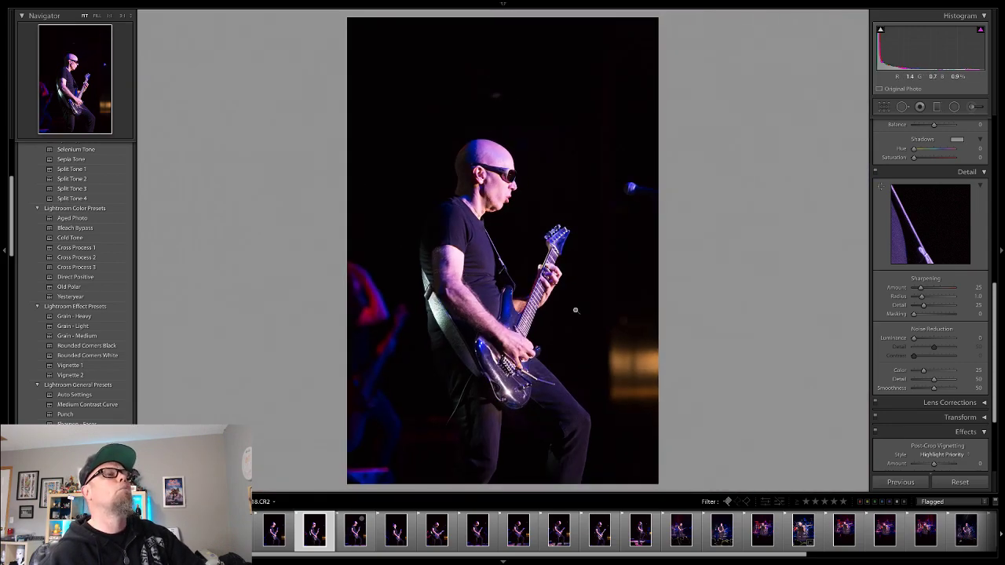
Crop the photo tighter around the guitarist at the original aspect ratio, trimming the empty space above and behind him
key(r)
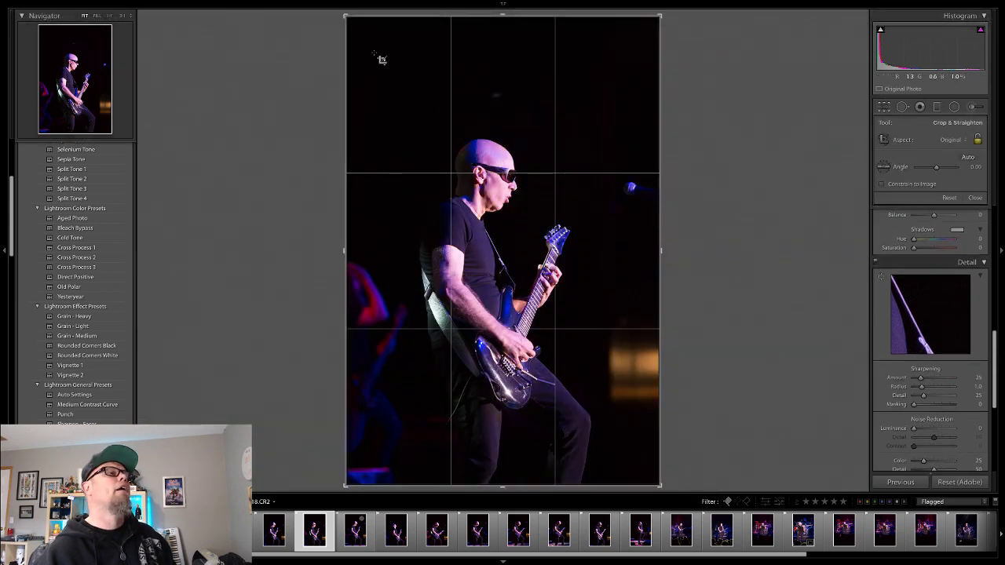
drag(360, 29, 365, 30)
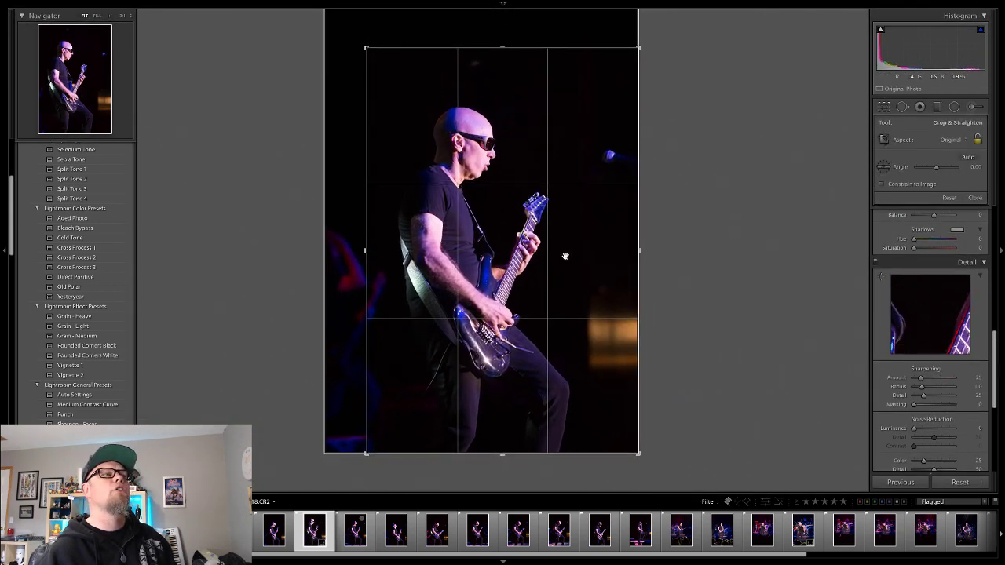
click(976, 198)
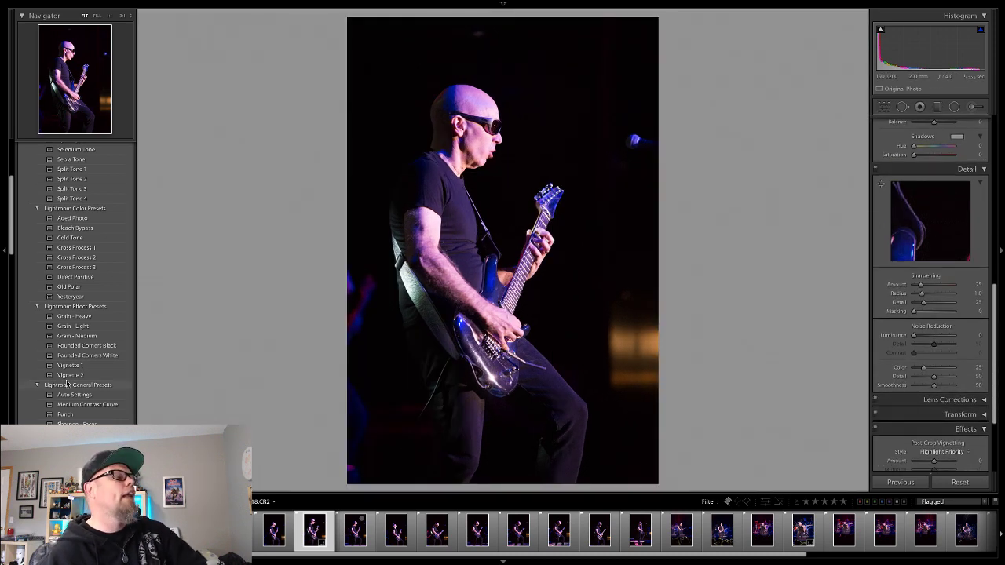
Apply the Medium Contrast Curve preset and set the blacks to -20
click(72, 404)
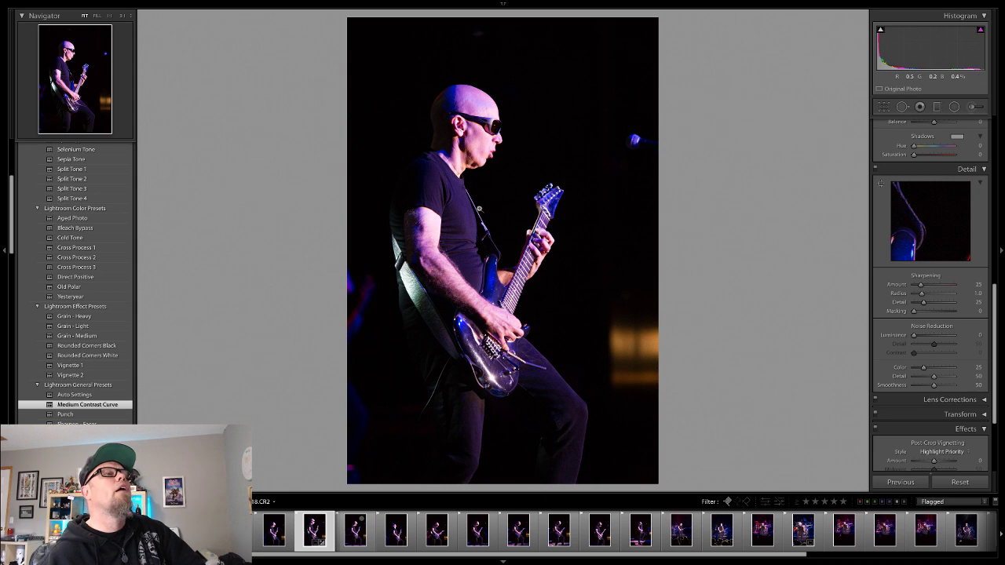
scroll(908, 229, up, 8)
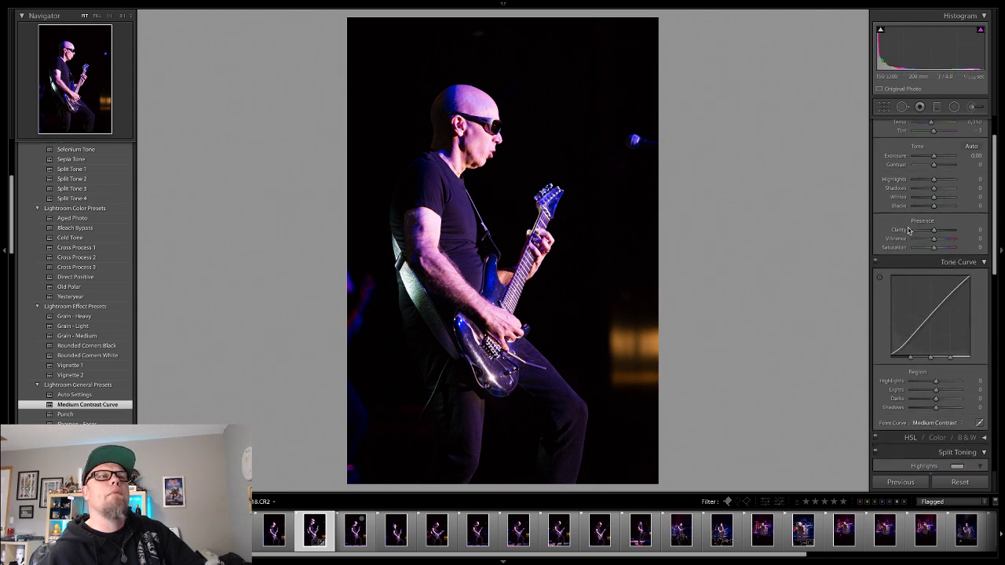
scroll(908, 229, up, 3)
drag(932, 251, 928, 252)
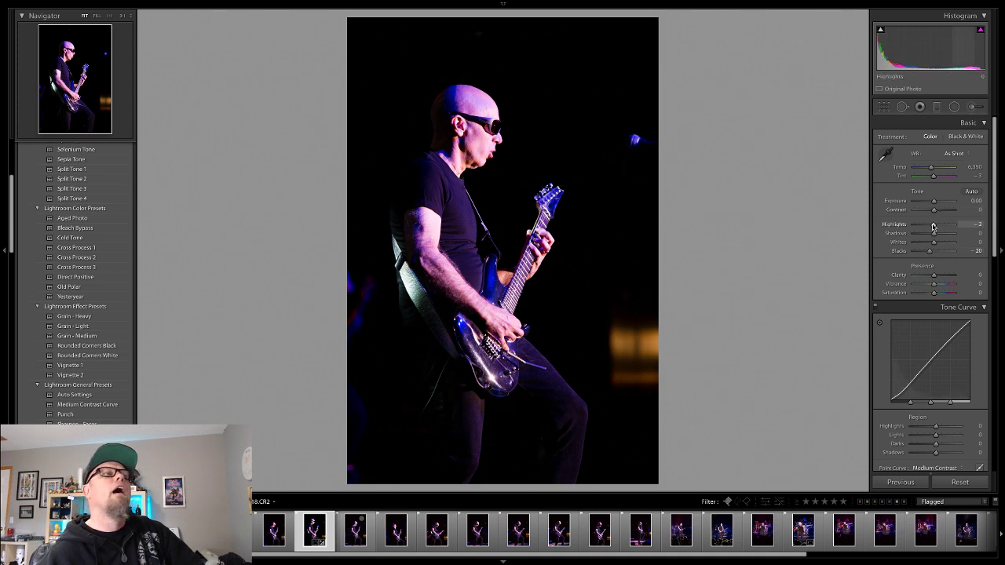
Set the highlights to -9 and check the guitarist's face up close and in full view
drag(933, 226, 932, 226)
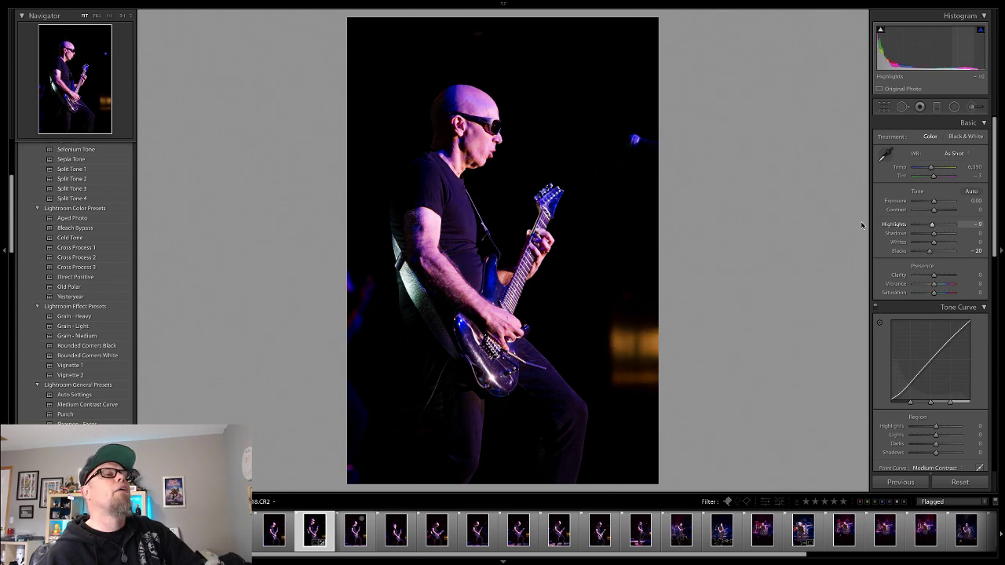
click(466, 127)
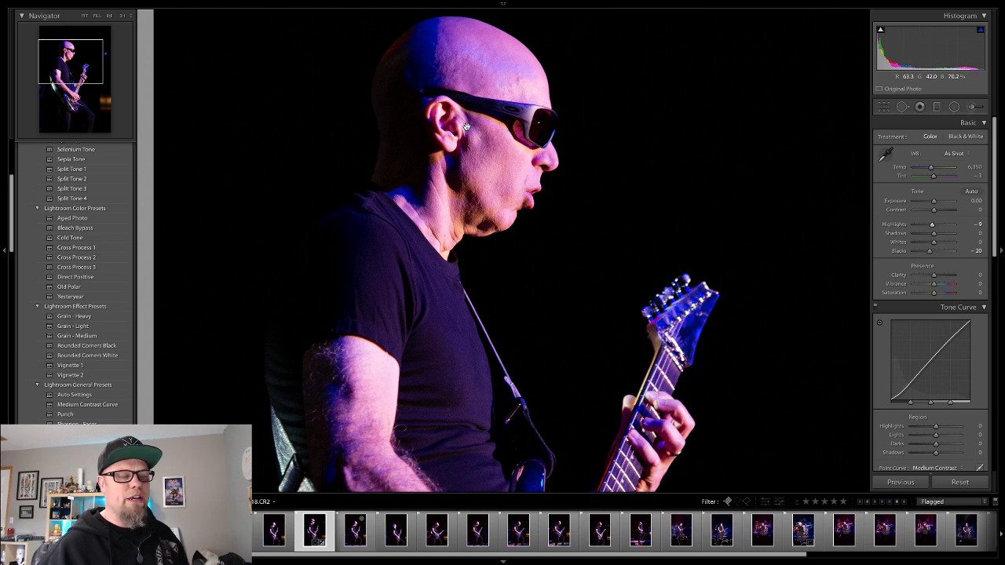
click(493, 256)
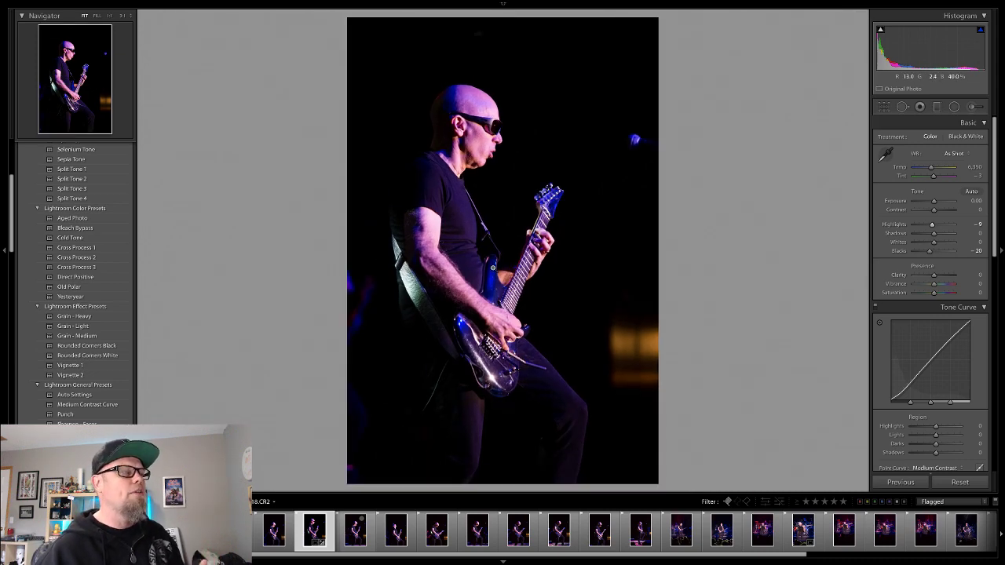
Review the following guitarist shots, examining his face up close in the head-back photo and the head-down photo
click(356, 542)
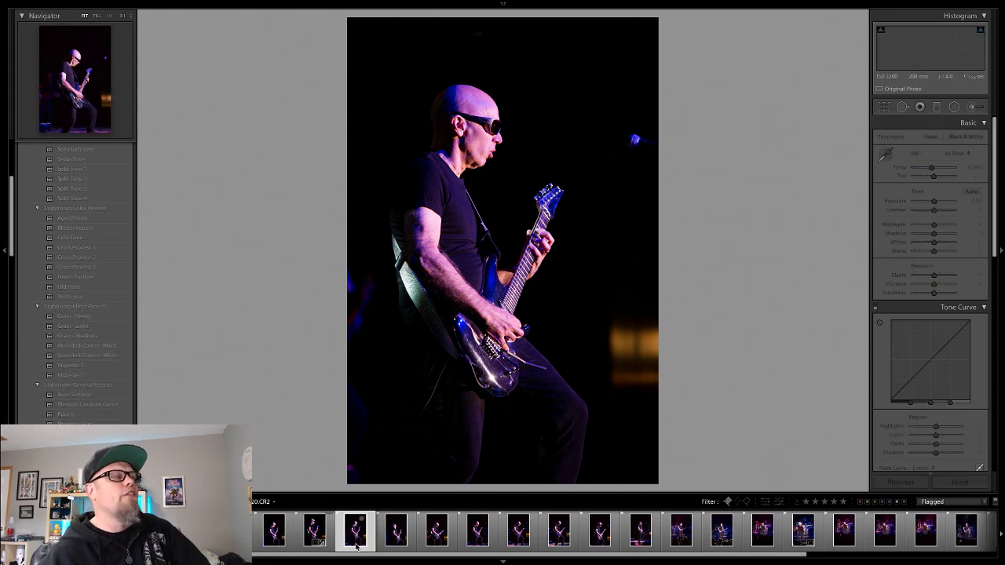
click(396, 542)
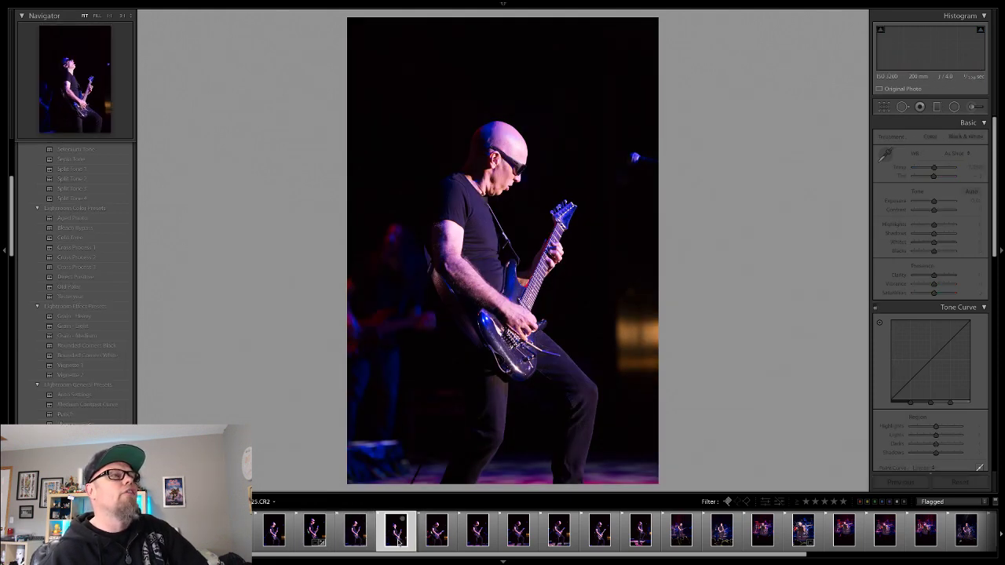
click(474, 205)
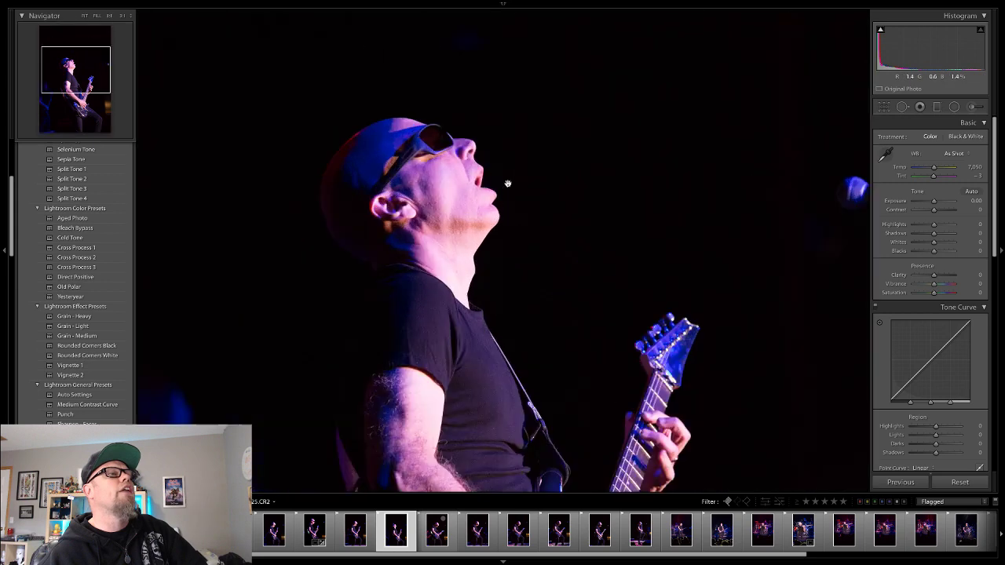
click(474, 200)
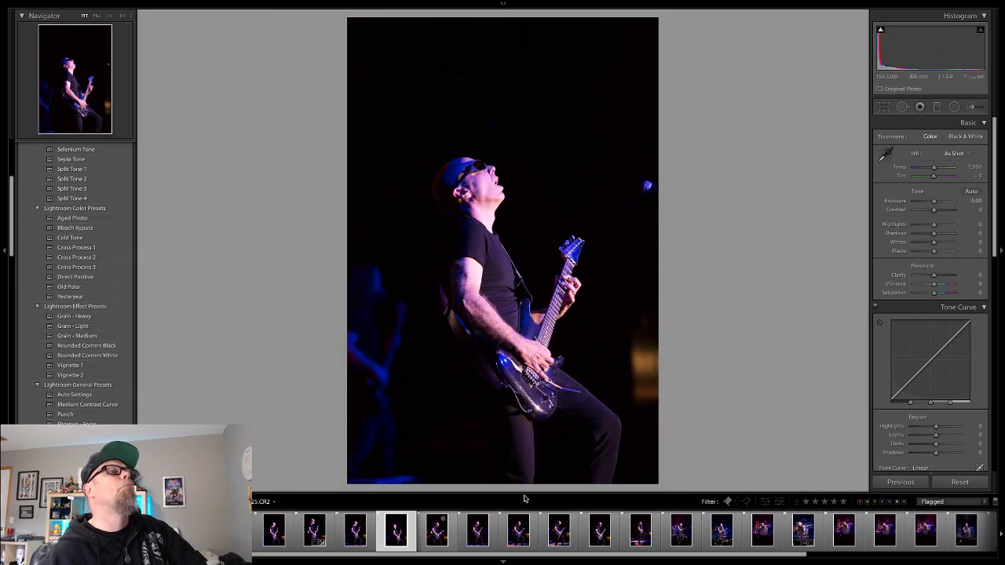
click(437, 534)
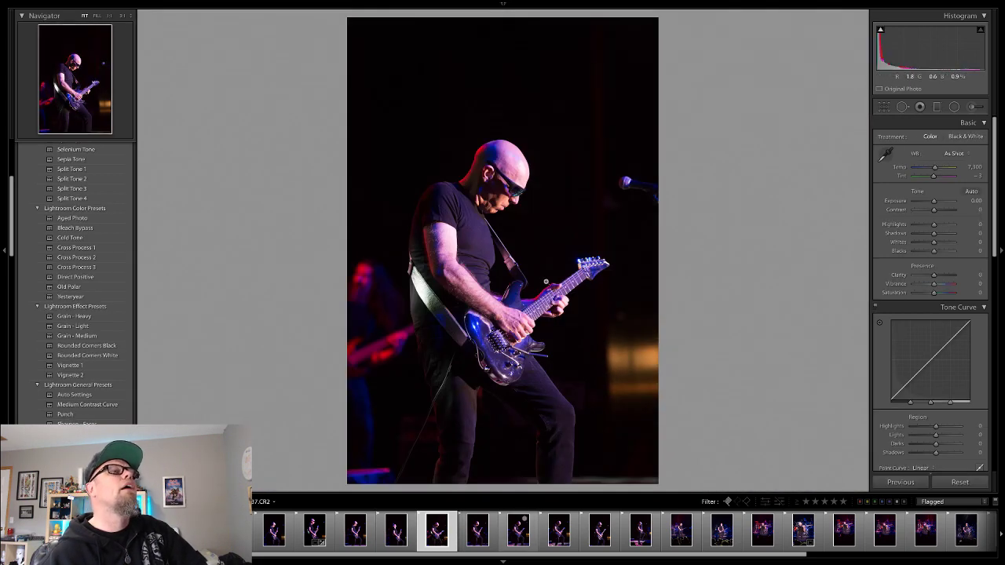
click(502, 191)
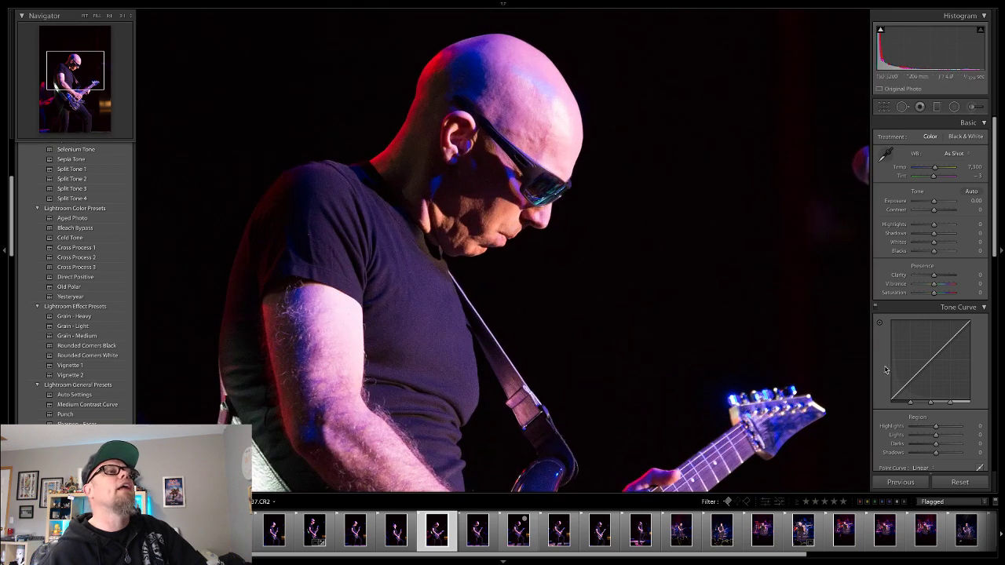
Crop the head-down guitarist photo tighter at the original aspect ratio, trimming the space above him, and inspect it up close
click(657, 373)
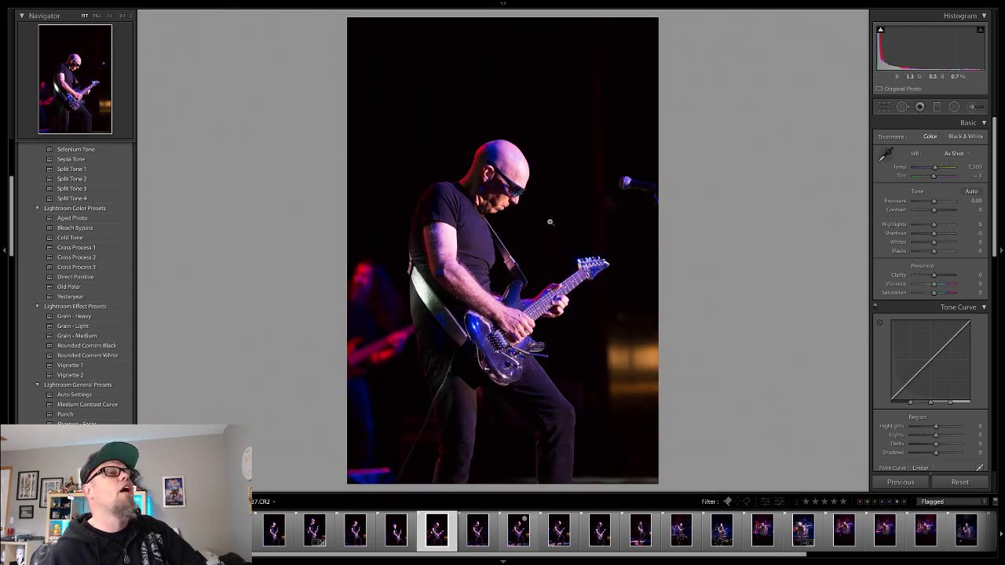
click(884, 107)
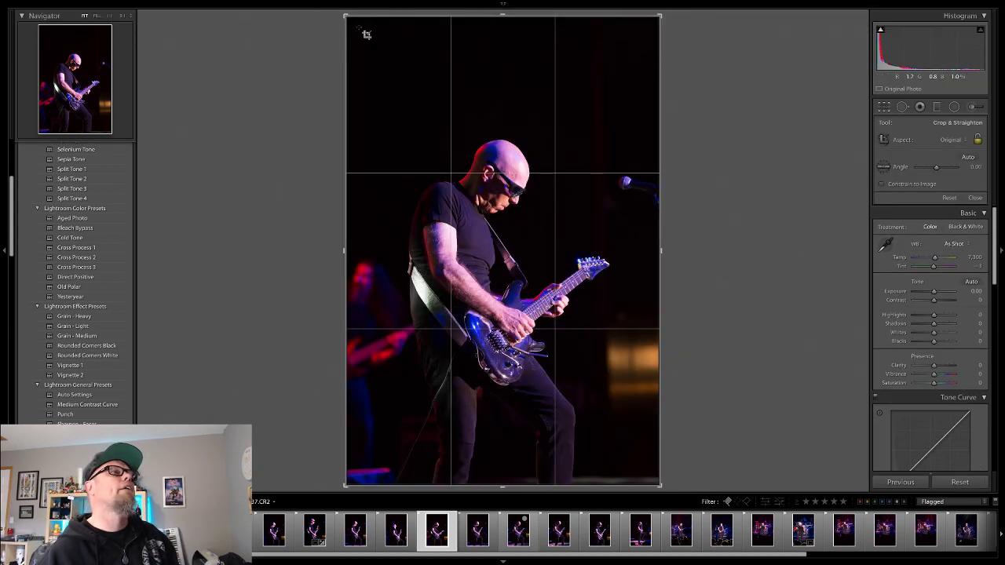
drag(347, 30, 369, 32)
drag(481, 122, 495, 122)
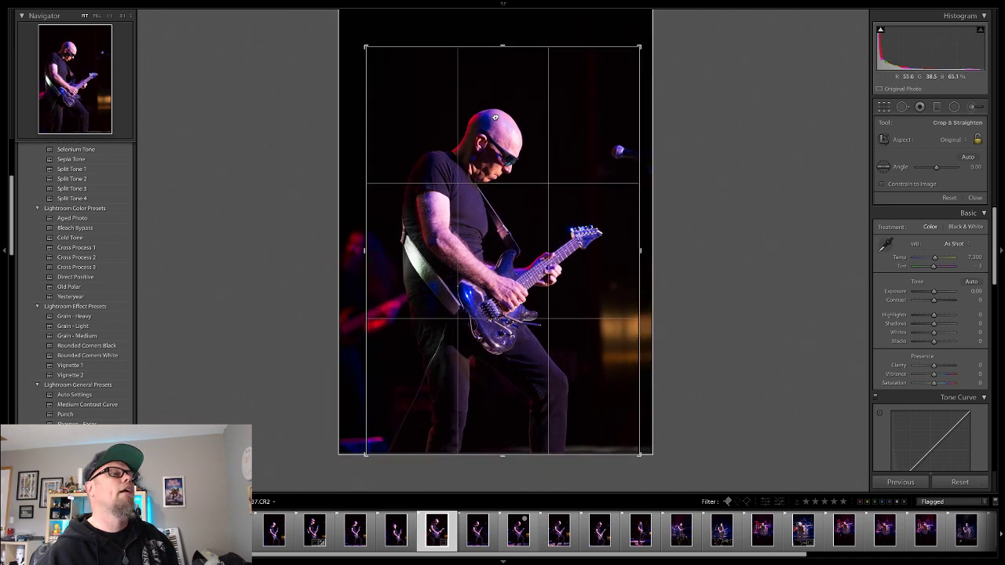
click(975, 198)
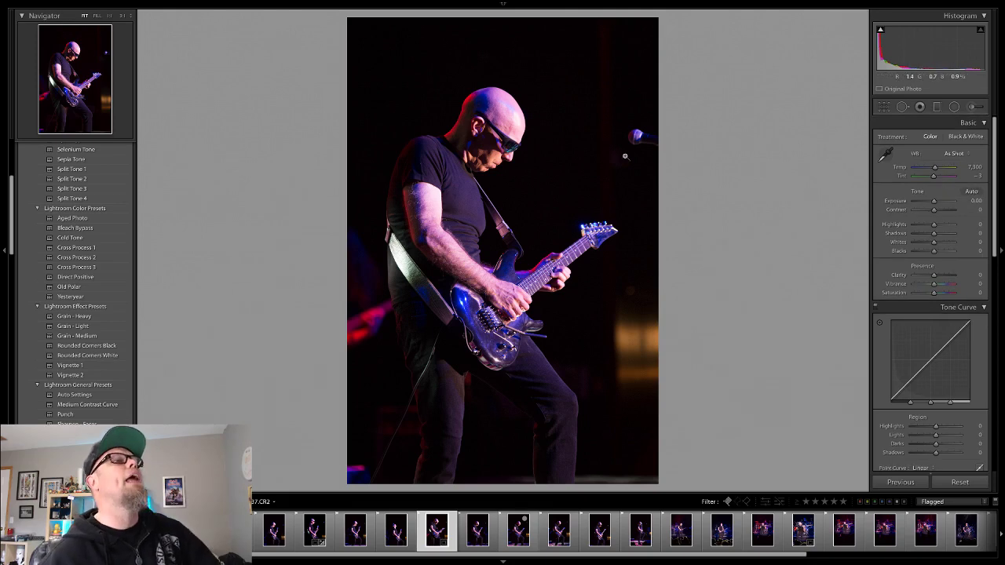
click(458, 182)
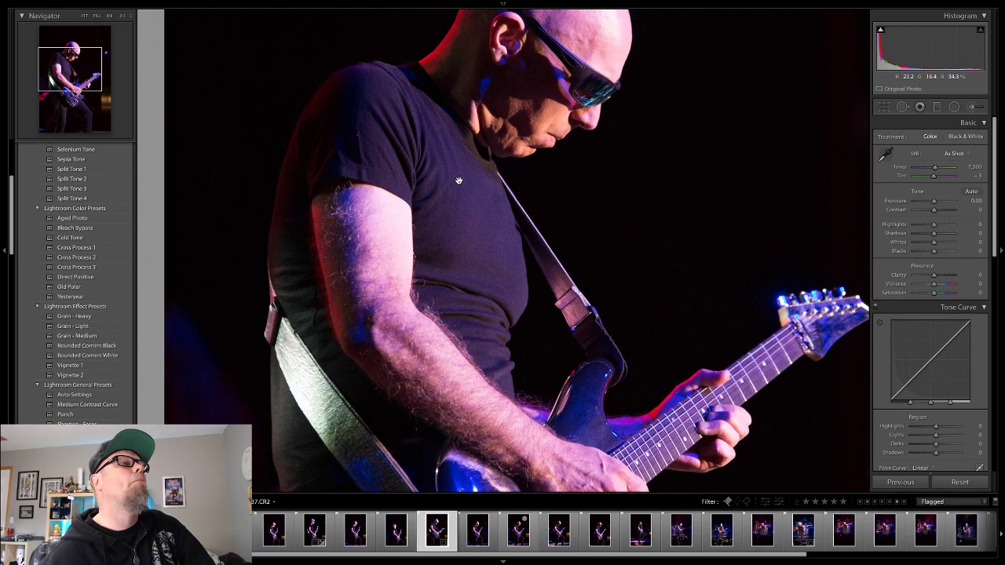
click(459, 181)
click(459, 181)
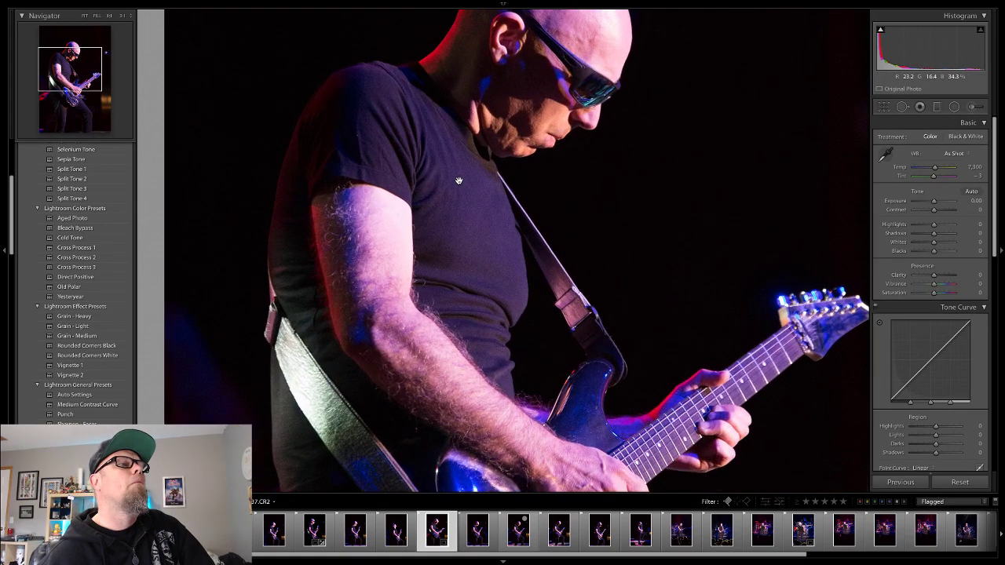
click(458, 182)
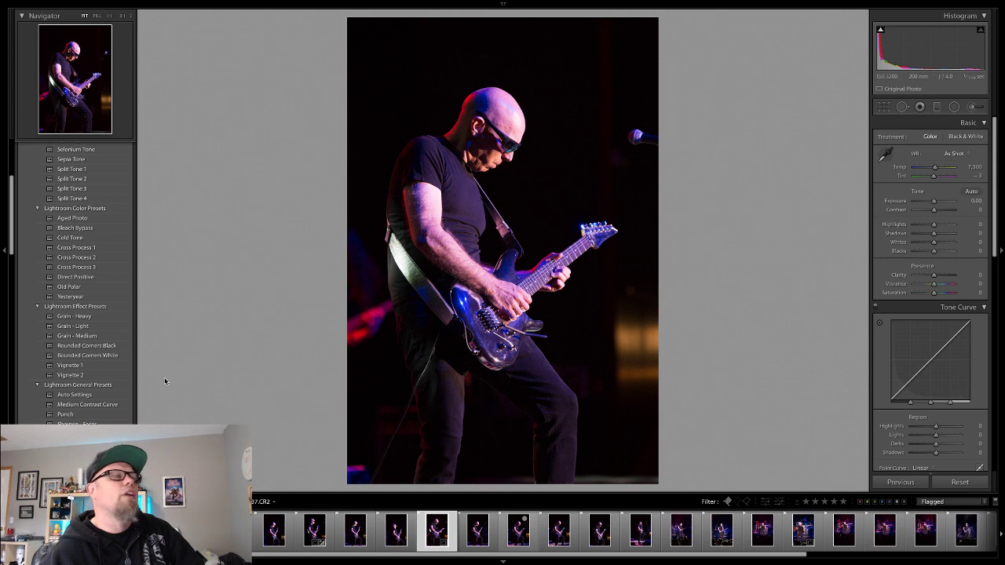
Apply the Medium Contrast Curve preset, set the blacks to -8 and the clarity to +14, and check the face
click(79, 405)
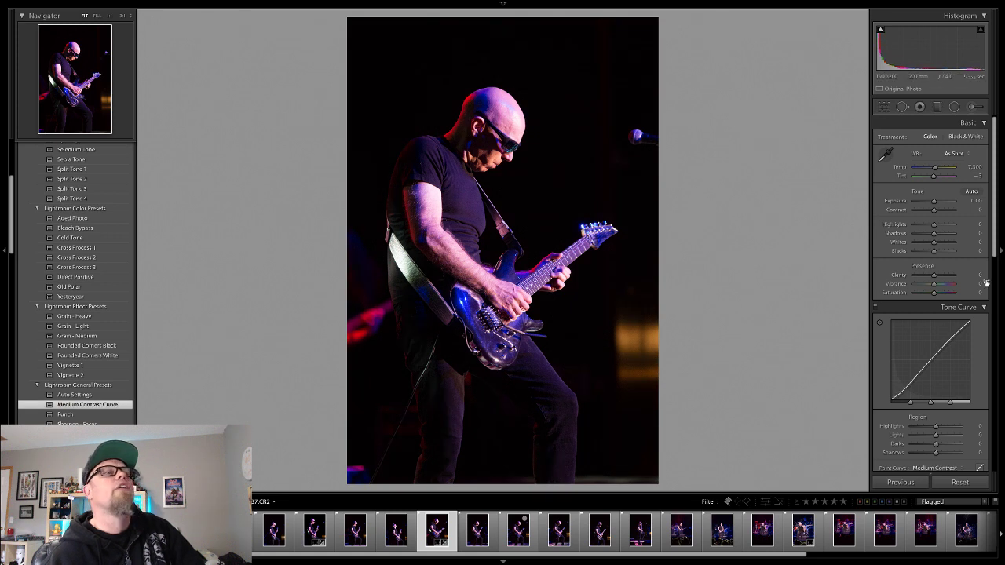
drag(934, 252, 932, 255)
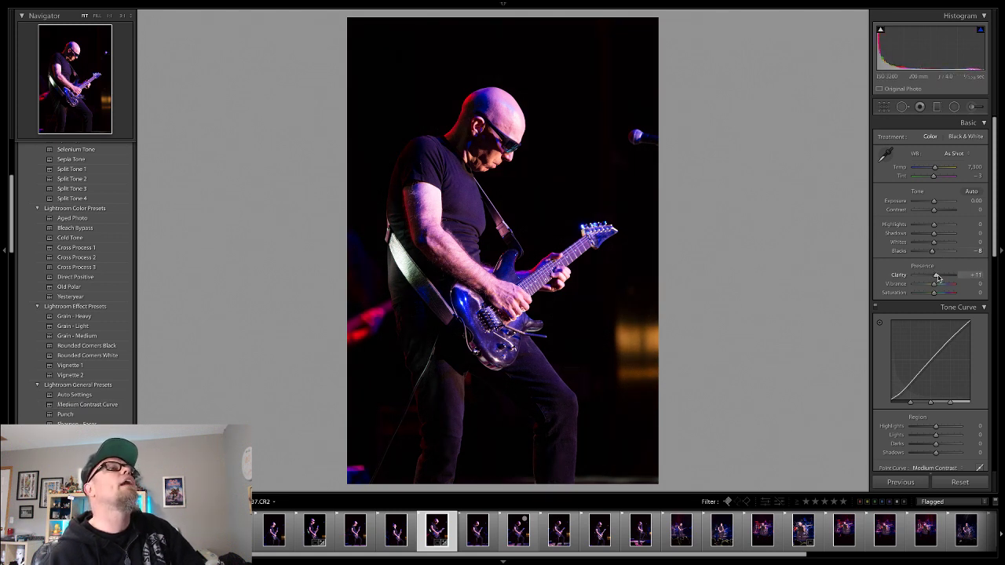
drag(938, 278, 938, 278)
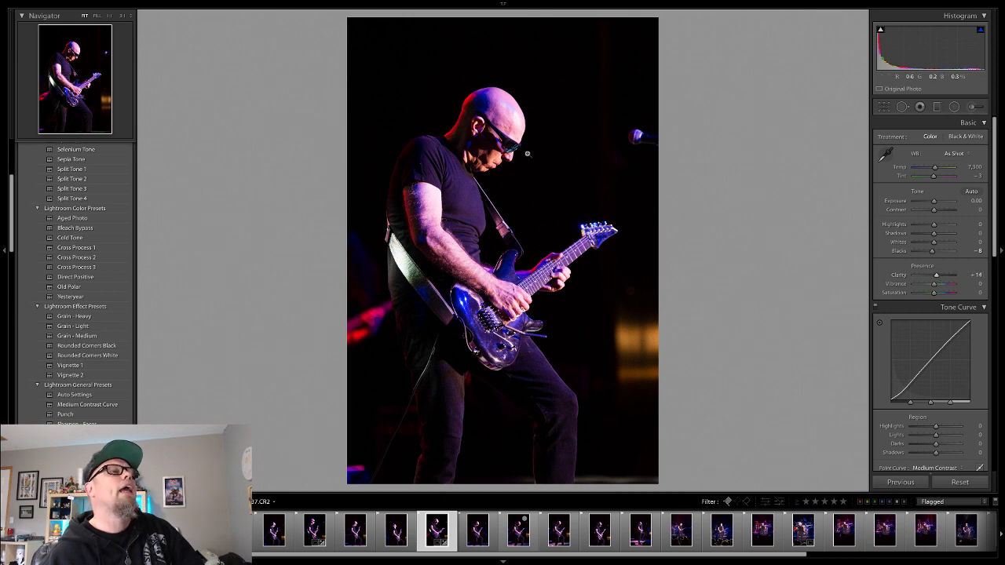
click(513, 122)
click(512, 121)
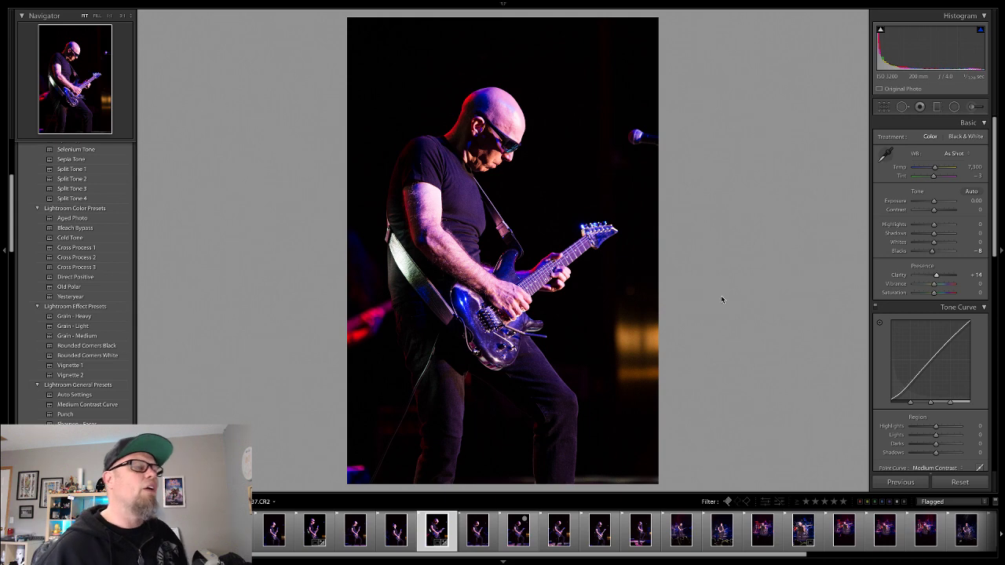
Compare the edited shot with the following guitarist photos and open the full-length shot with his knee raised
click(471, 533)
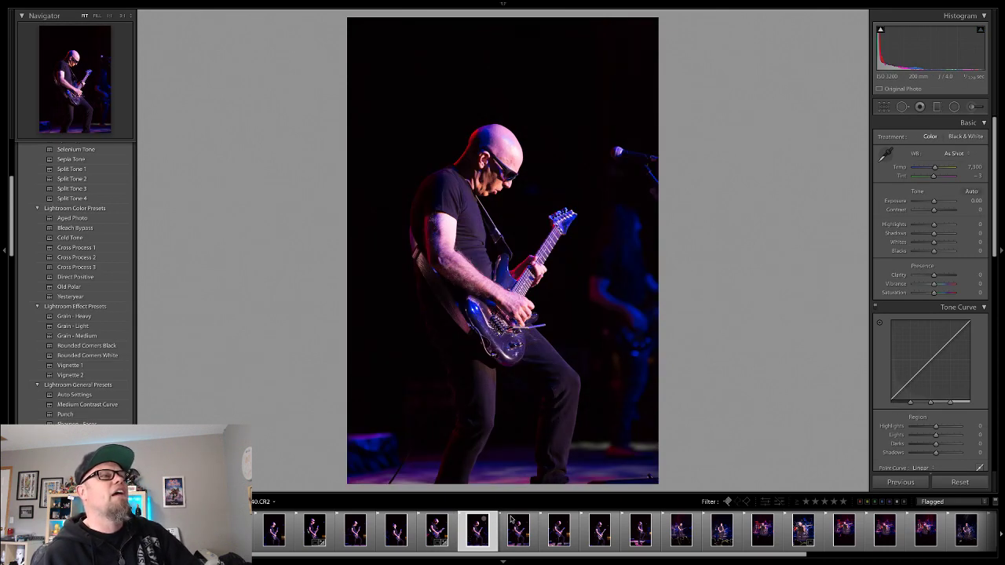
click(438, 534)
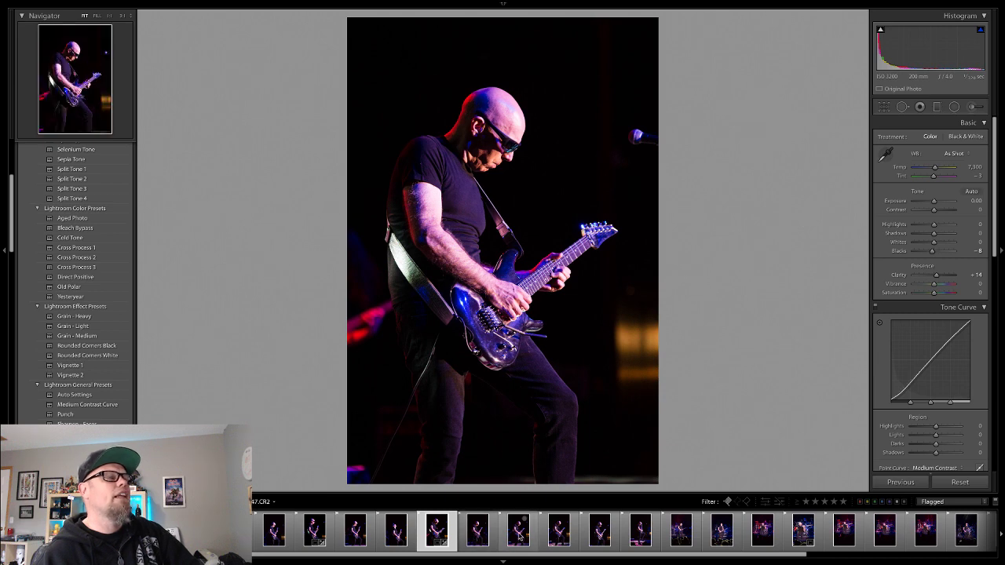
click(495, 535)
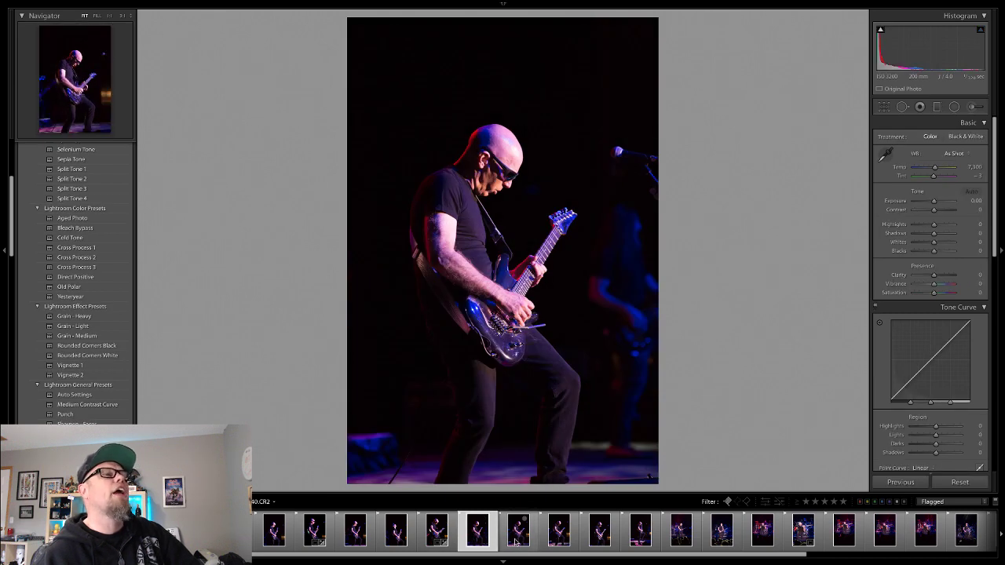
click(514, 542)
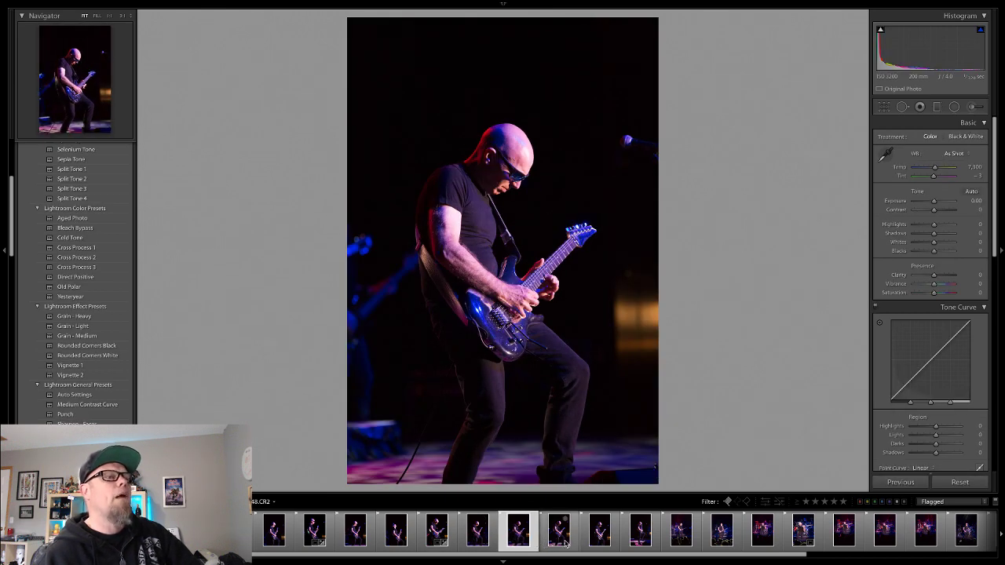
click(545, 545)
click(597, 543)
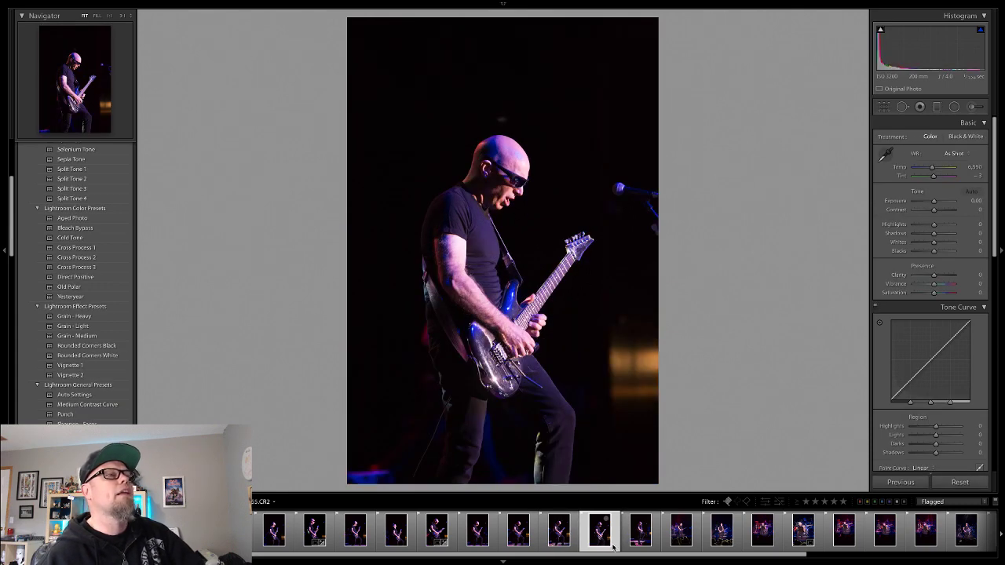
click(637, 544)
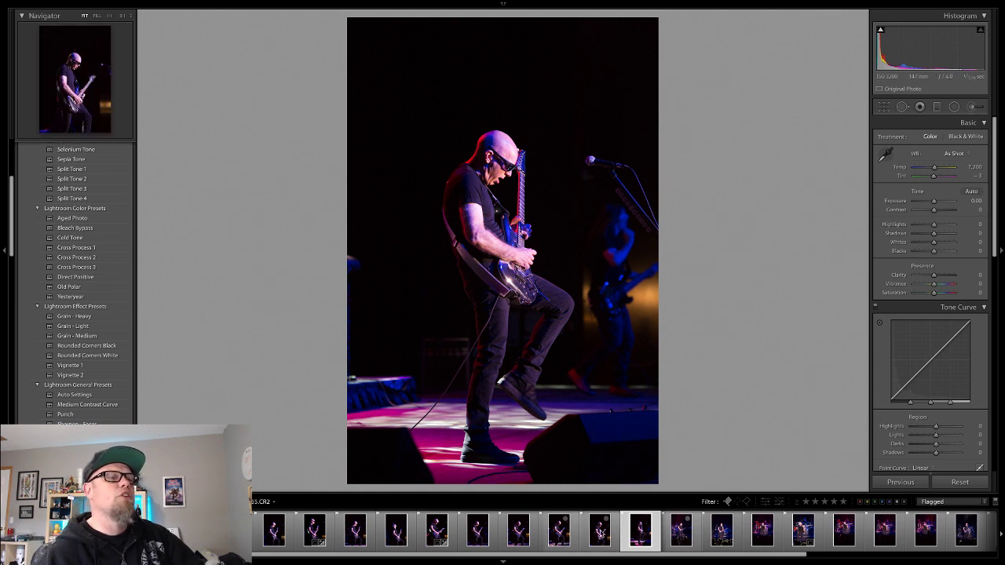
click(617, 534)
click(640, 530)
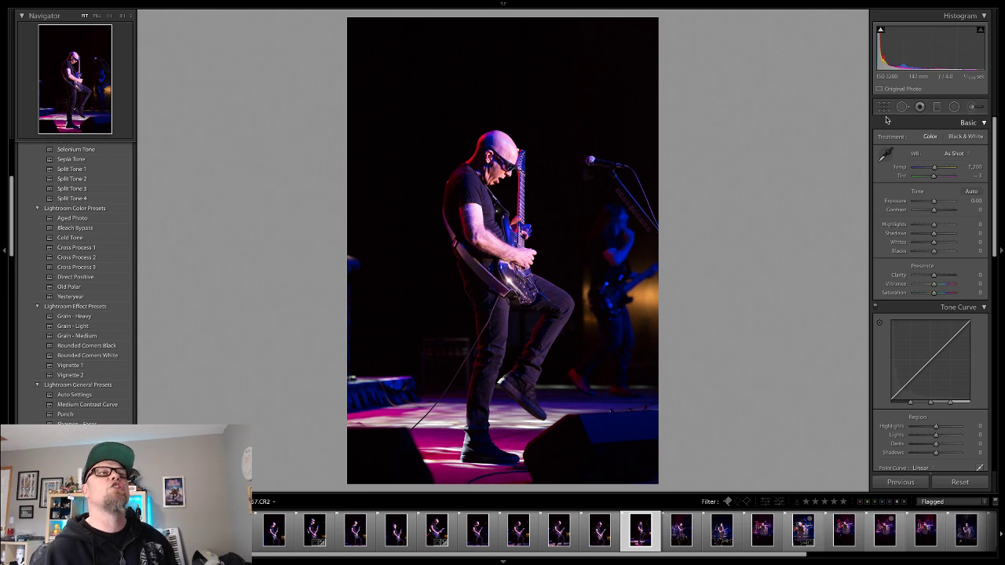
Crop the raised-knee photo tighter at the original aspect ratio, trimming the space above and behind the guitarist, and check his face up close
click(937, 107)
drag(345, 14, 367, 50)
drag(585, 176, 518, 180)
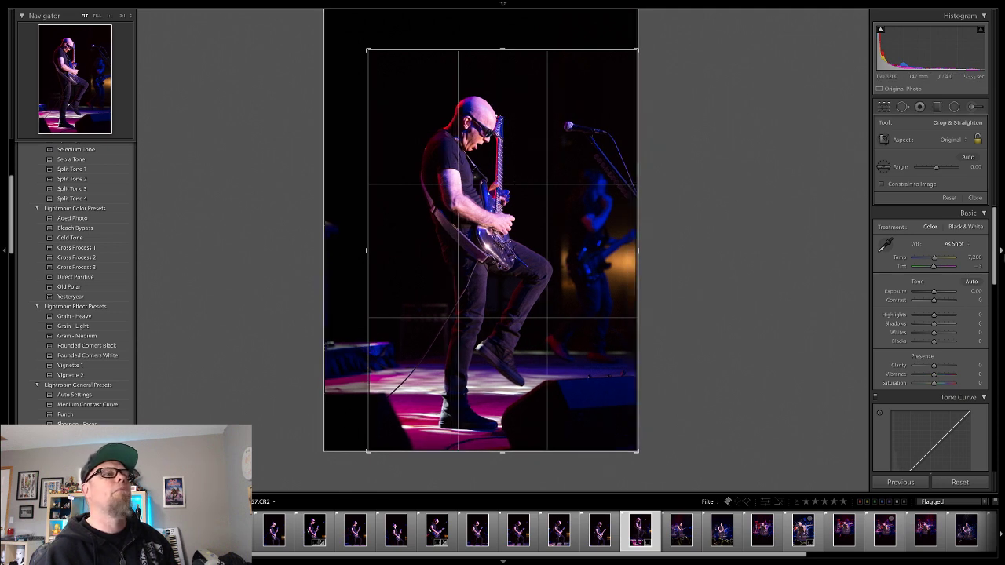
click(974, 198)
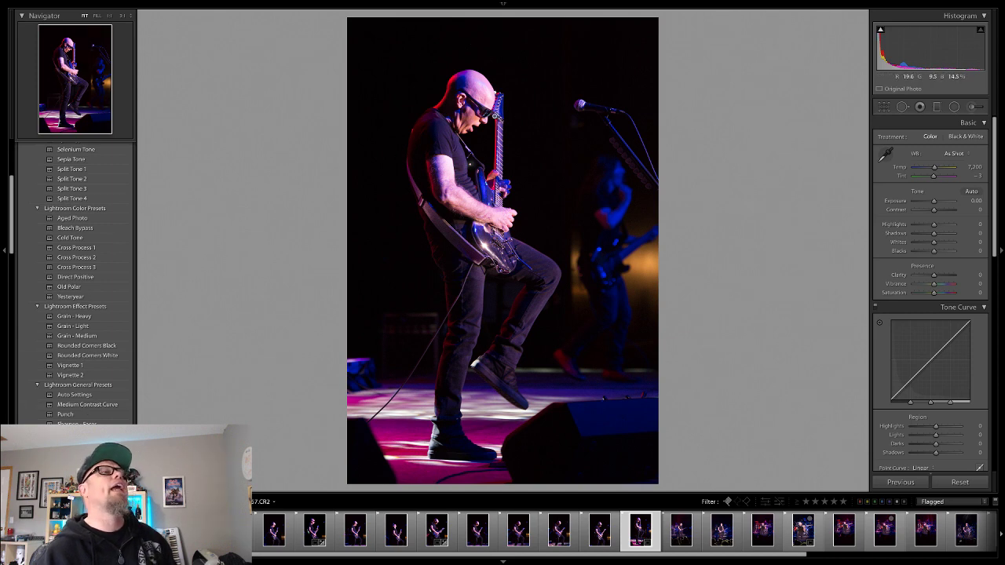
click(475, 114)
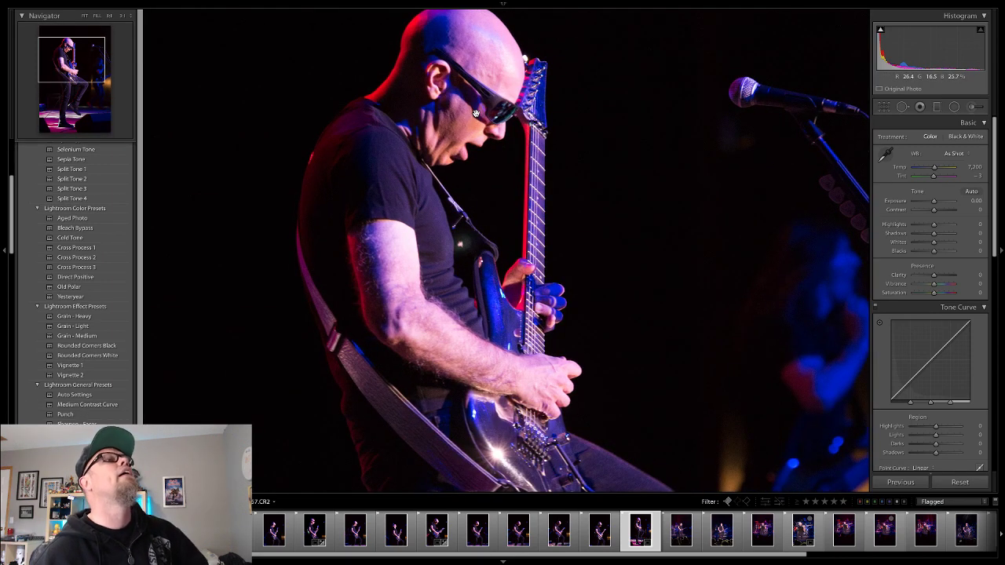
key(z)
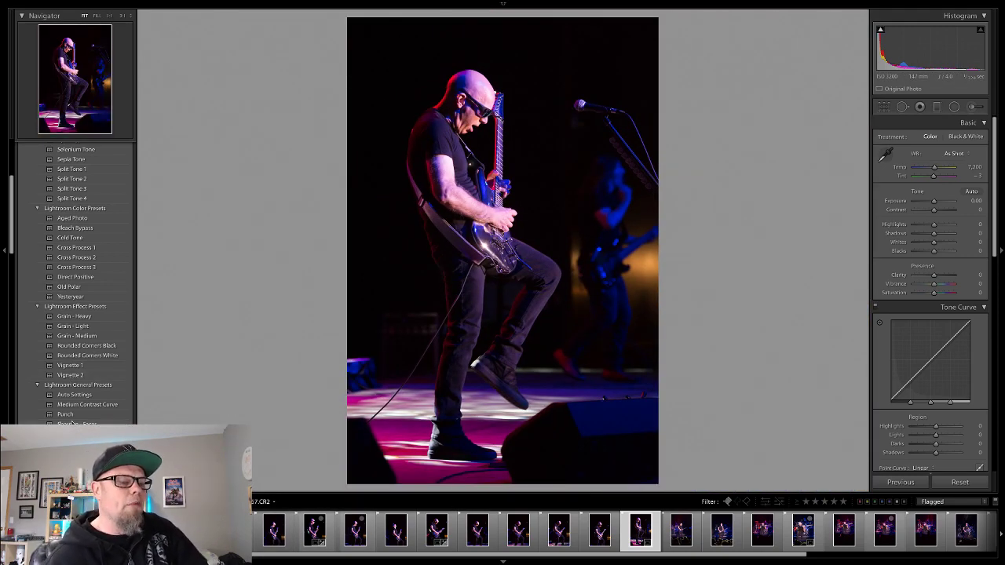
Apply the Medium Contrast Curve and Punch presets, and set the highlights to -9 and the blacks to -17
click(74, 405)
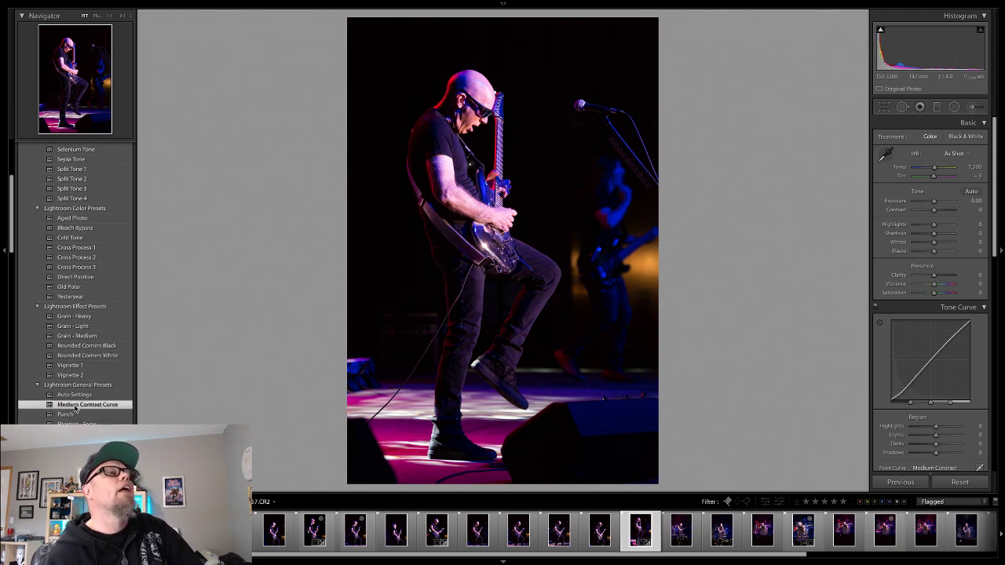
click(70, 415)
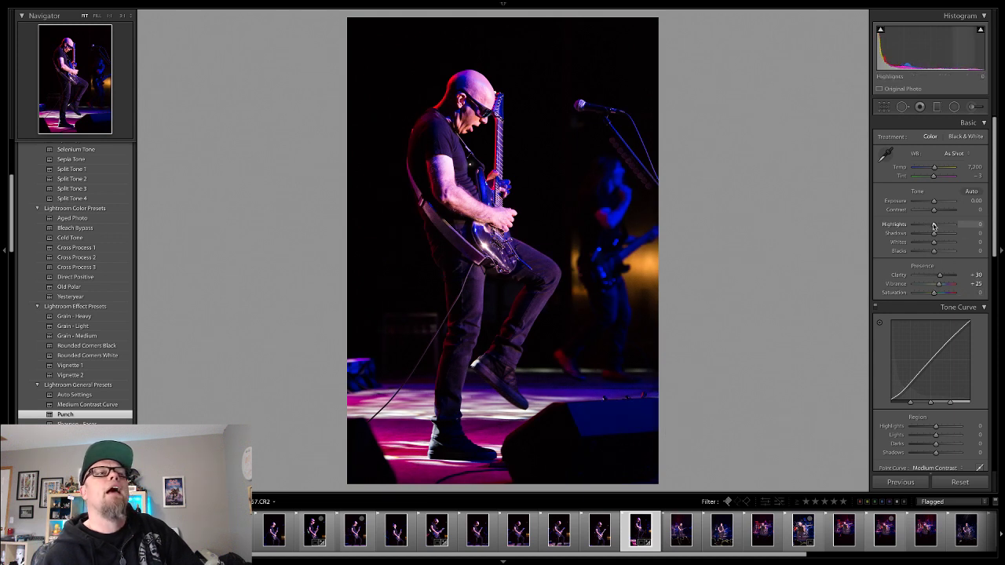
drag(934, 224, 929, 251)
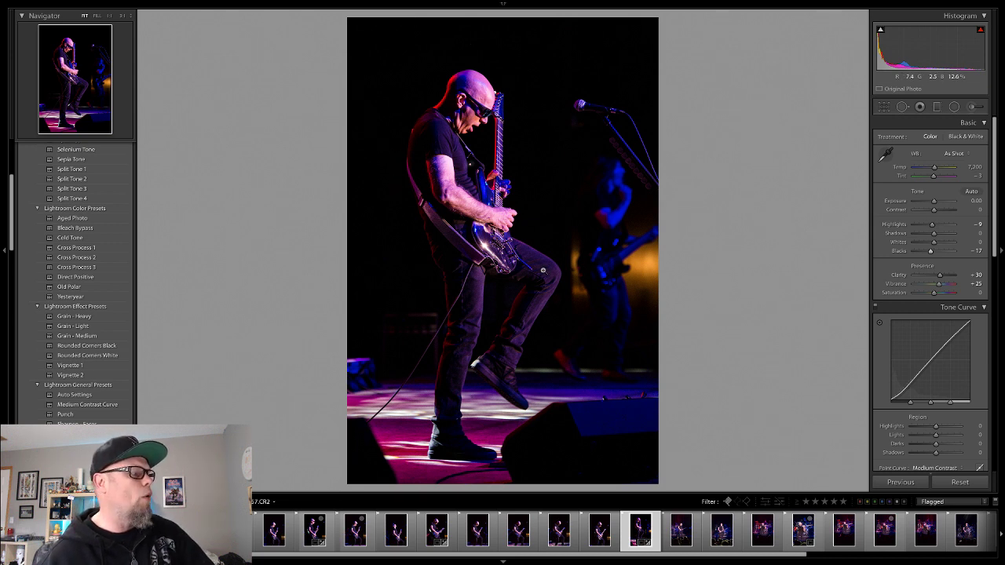
mouse_move(210, 6)
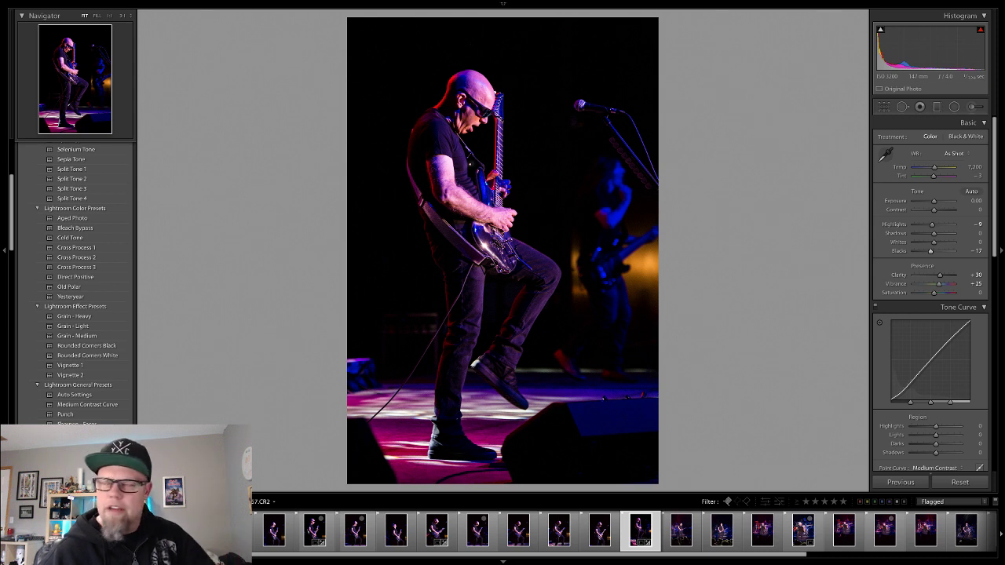
click(868, 505)
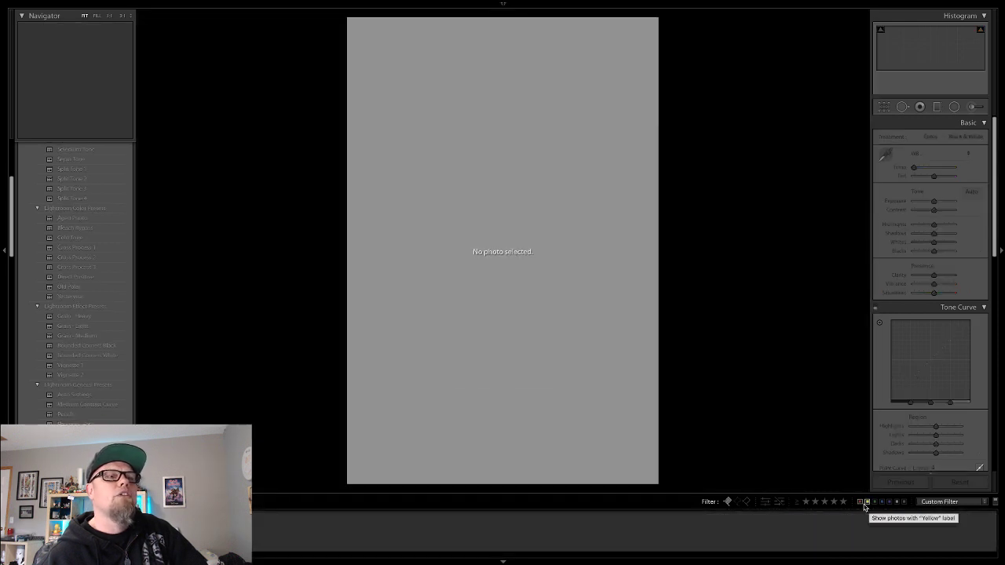
click(933, 505)
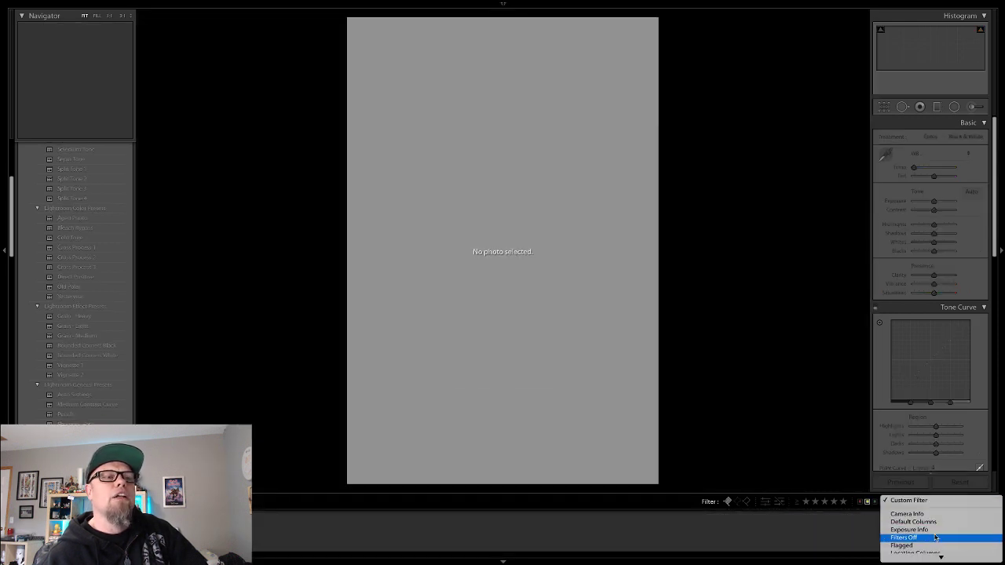
scroll(929, 538, down, 3)
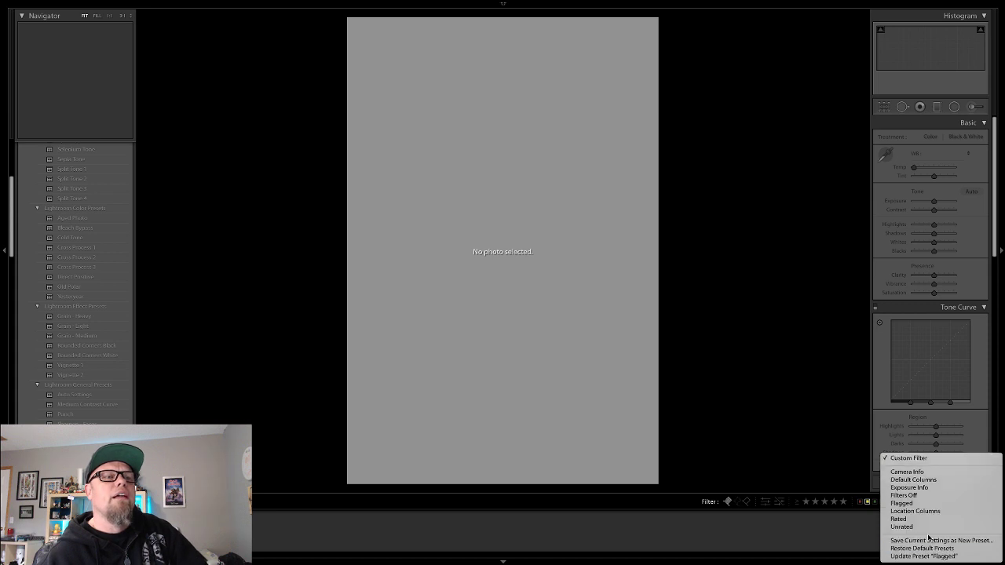
click(909, 459)
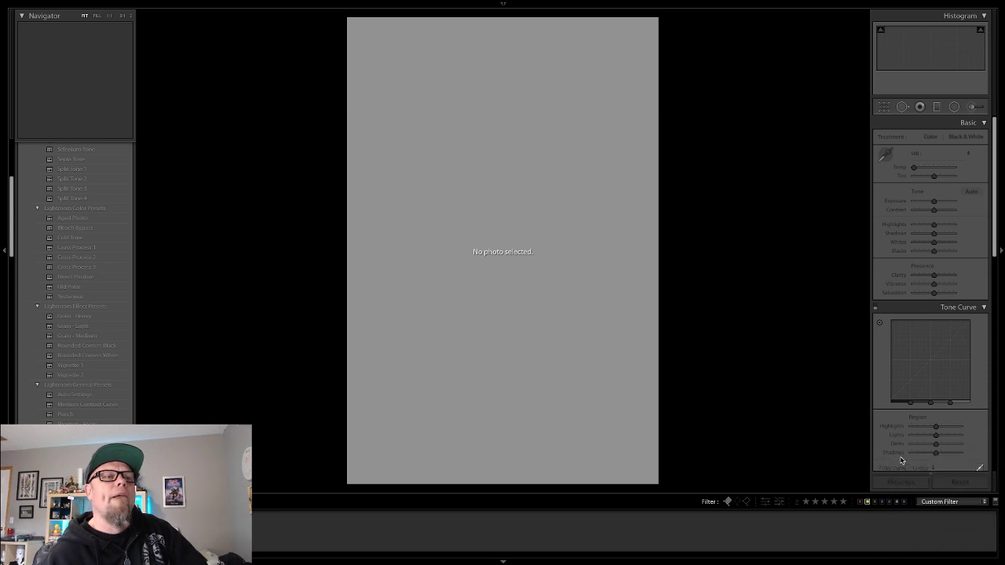
click(949, 503)
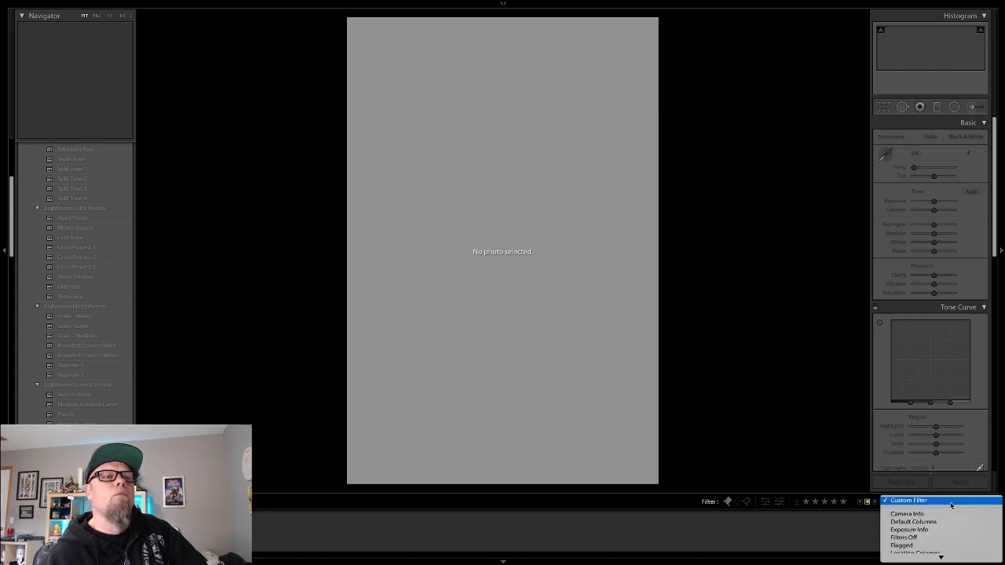
click(914, 545)
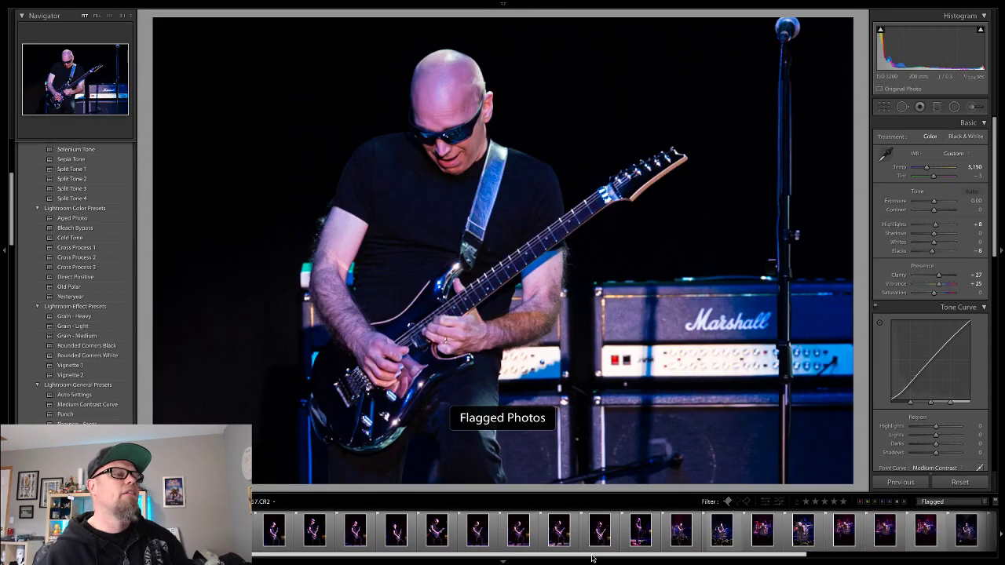
Browse the flagged photos, going back over the edited guitarist shots and forward to the shot with the drum kit behind him
click(781, 545)
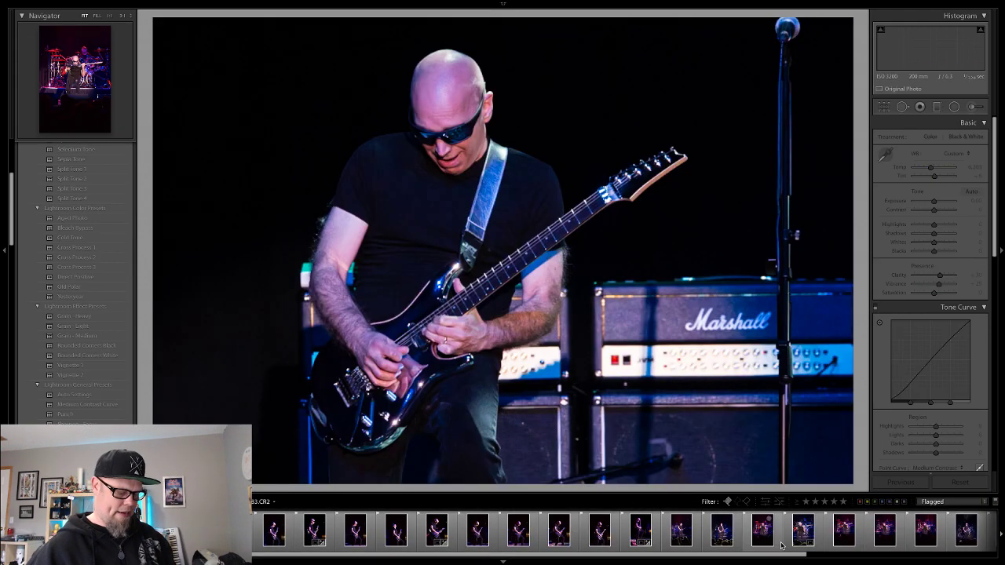
key(Left)
key(Left)
key(Left)
key(Left)
key(Left)
key(Left)
key(Left)
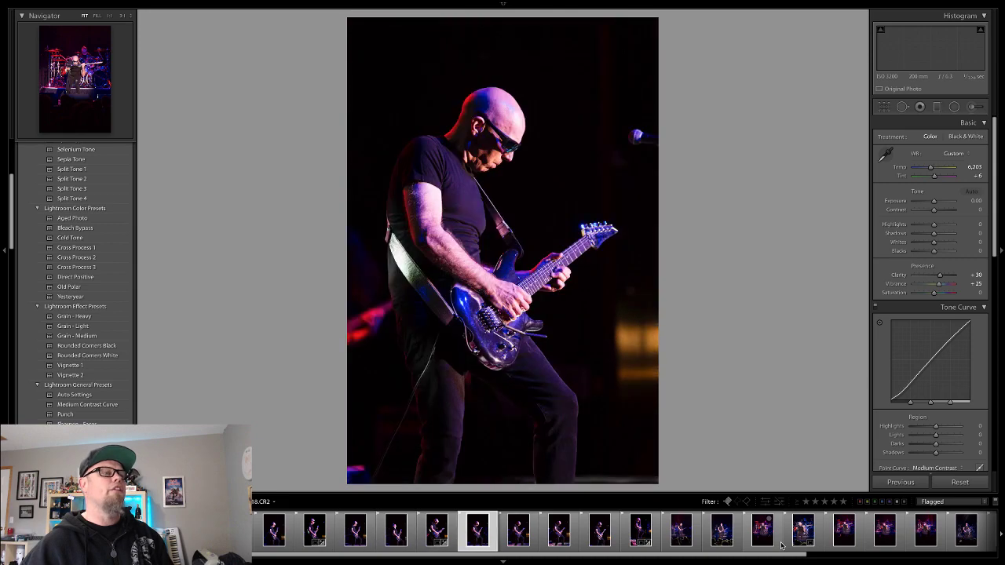
key(Right)
key(Right)
key(Right)
key(Right)
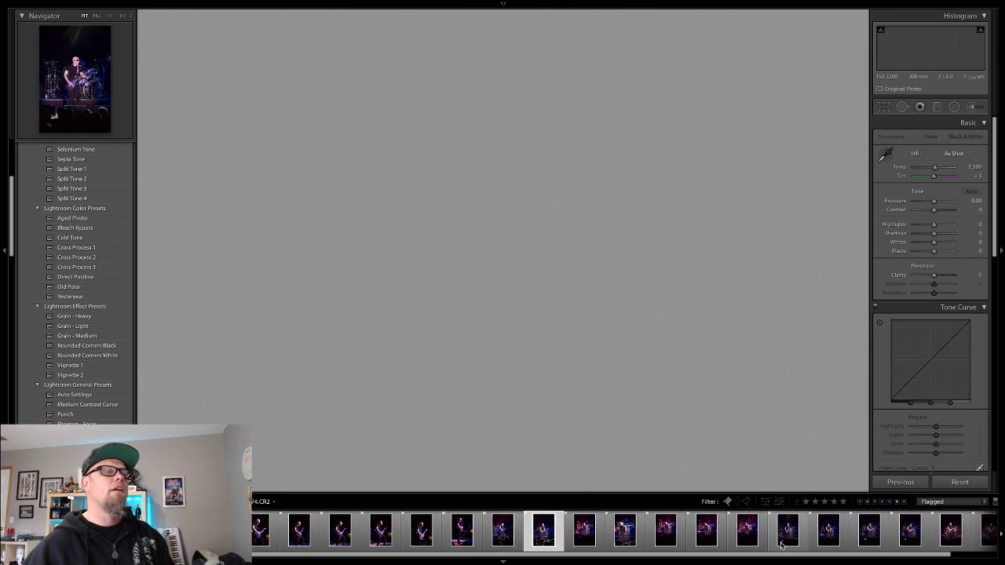
Browse the flagged photos around the drum-kit shots and the side-on guitarist shots, and return to the edited raised-knee photo
key(Left)
key(Left)
key(Left)
key(Left)
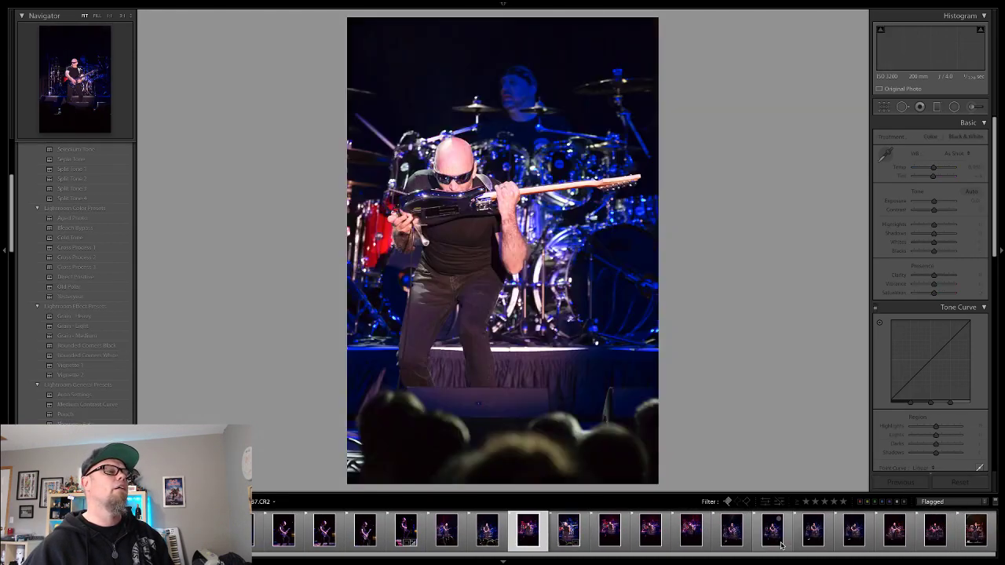
key(Left)
key(Right)
key(Right)
key(Left)
key(Left)
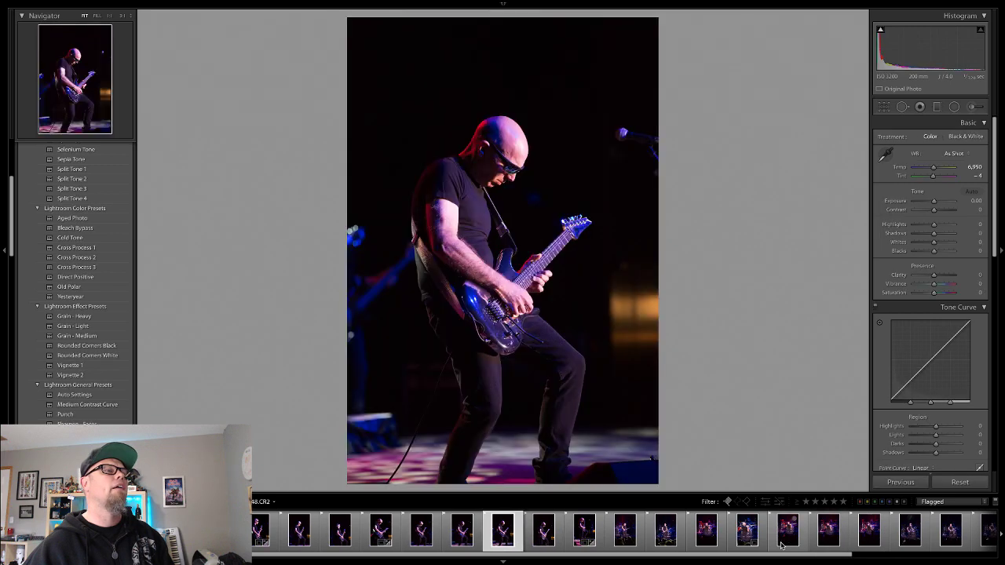
key(Right)
key(Right)
key(Left)
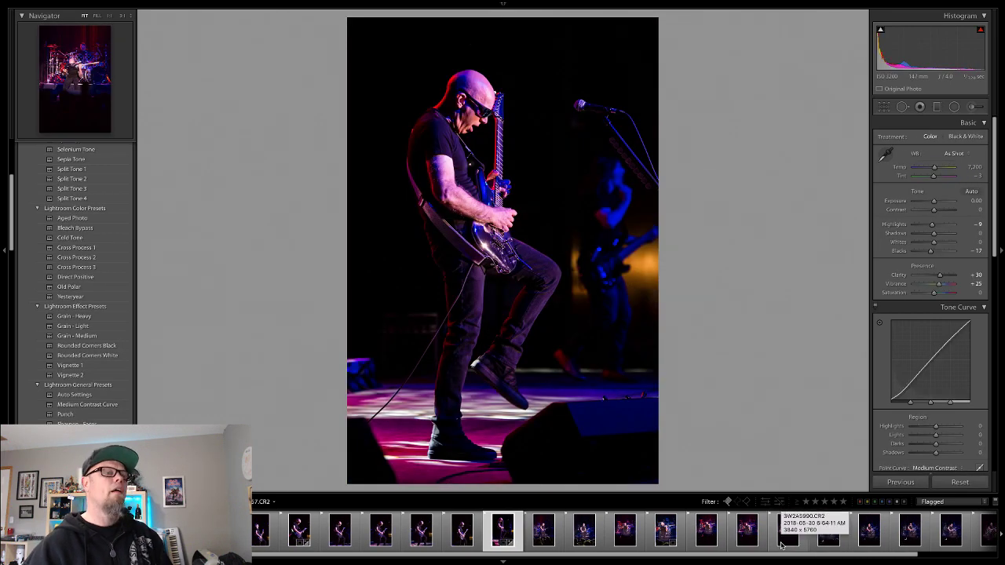
Show the module picker above the raised-knee photo, and toggle the filmstrip off and back on
key(F5)
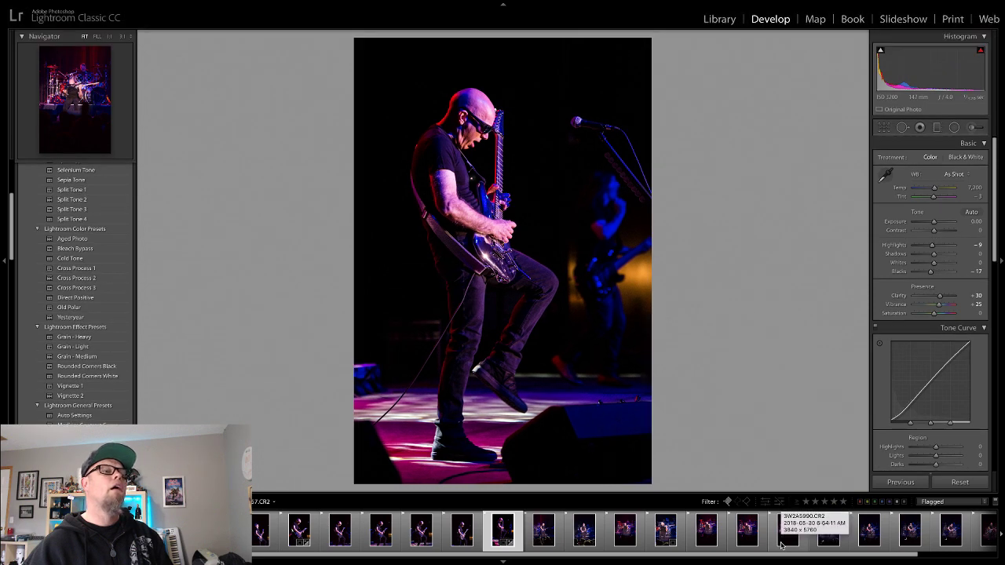
key(F6)
key(F6)
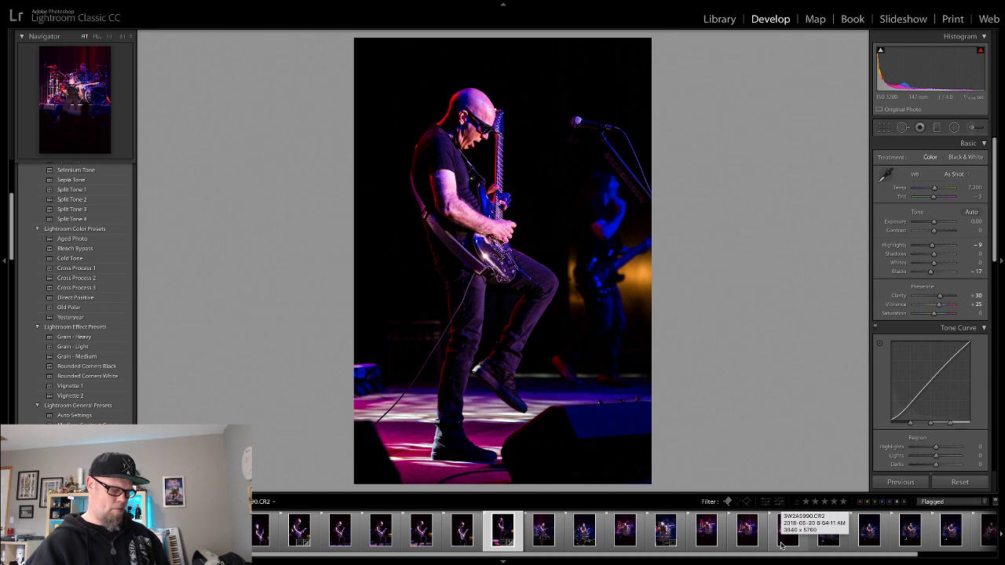
Try a rating of 5 on the raised-knee photo, clear the rating, and try the red and yellow colour labels
key(5)
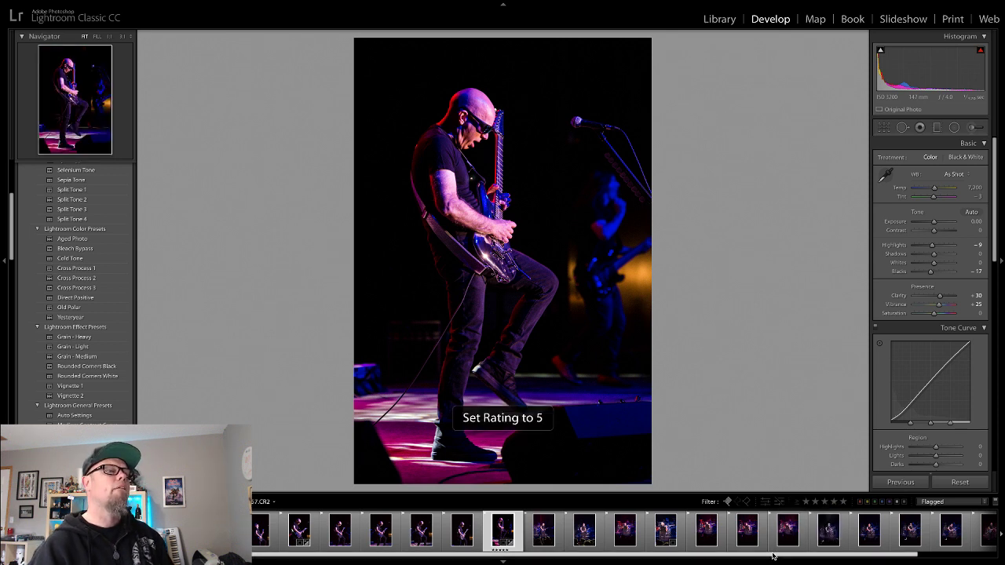
key(6)
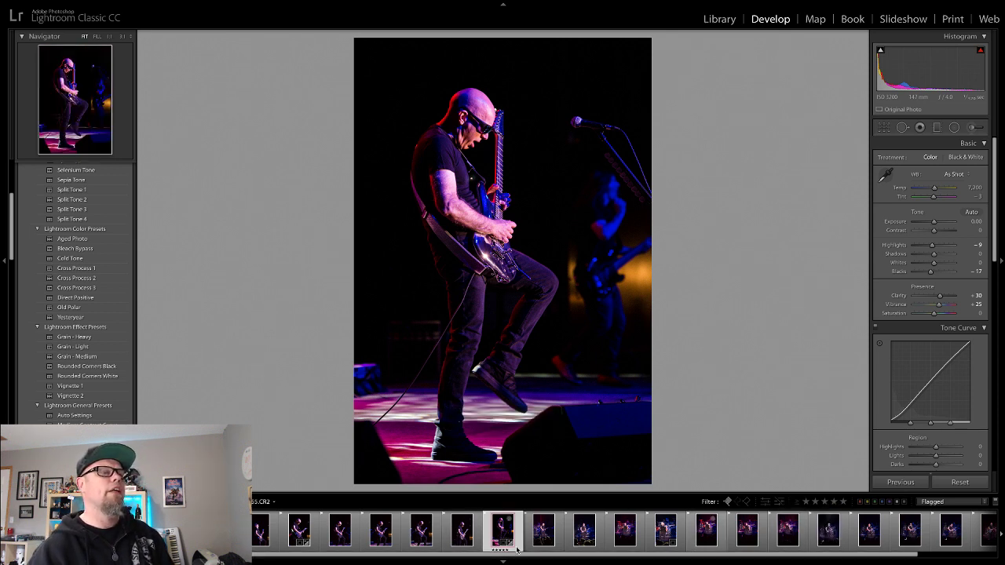
key(0)
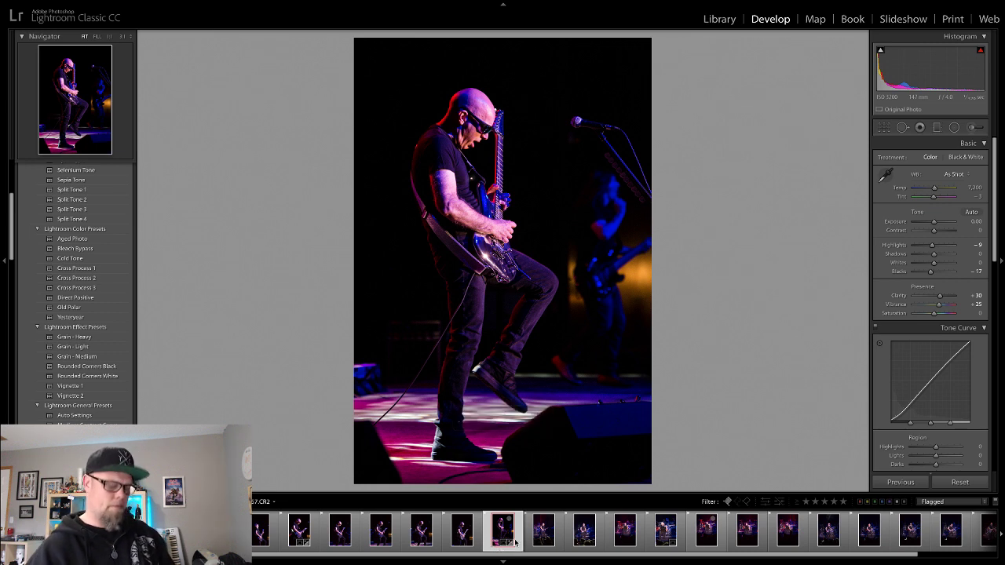
key(7)
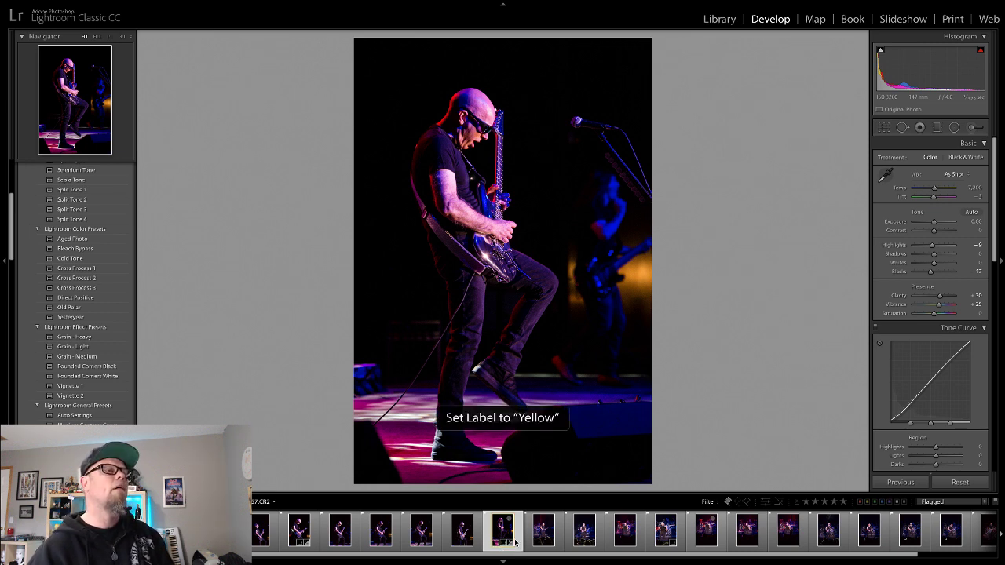
Give the raised-knee photo the green colour label and check its thumbnail by selecting a neighbouring photo
key(8)
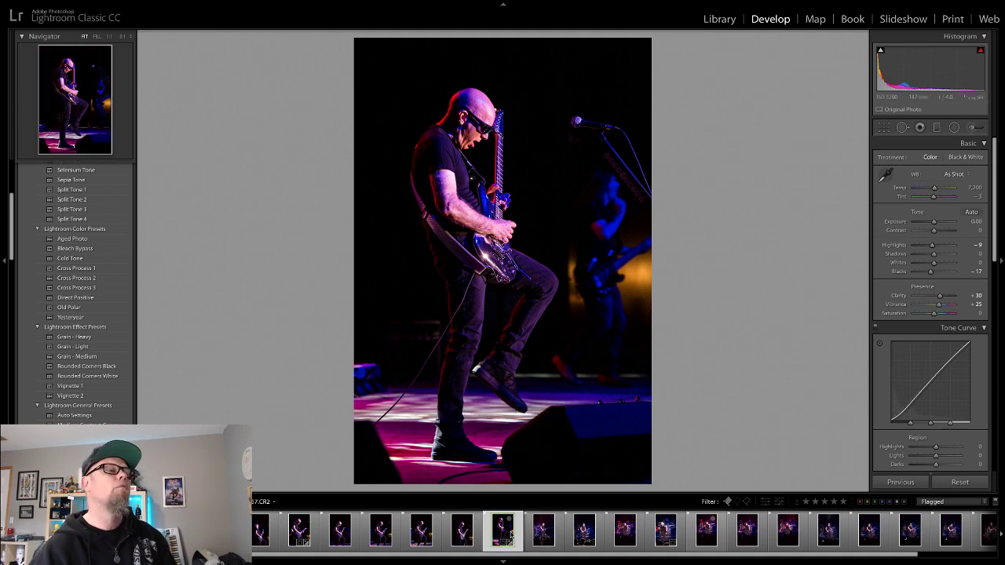
click(543, 530)
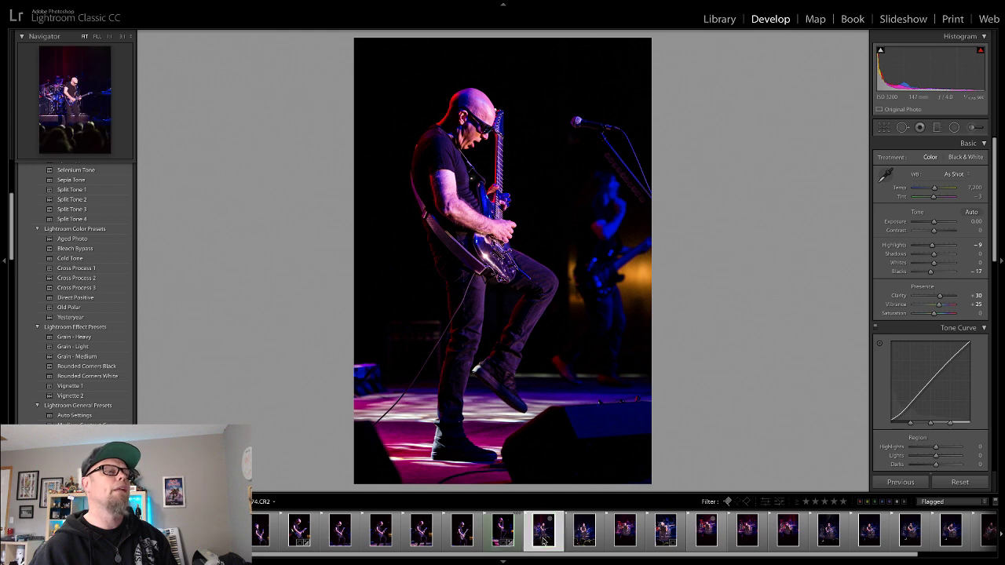
click(489, 530)
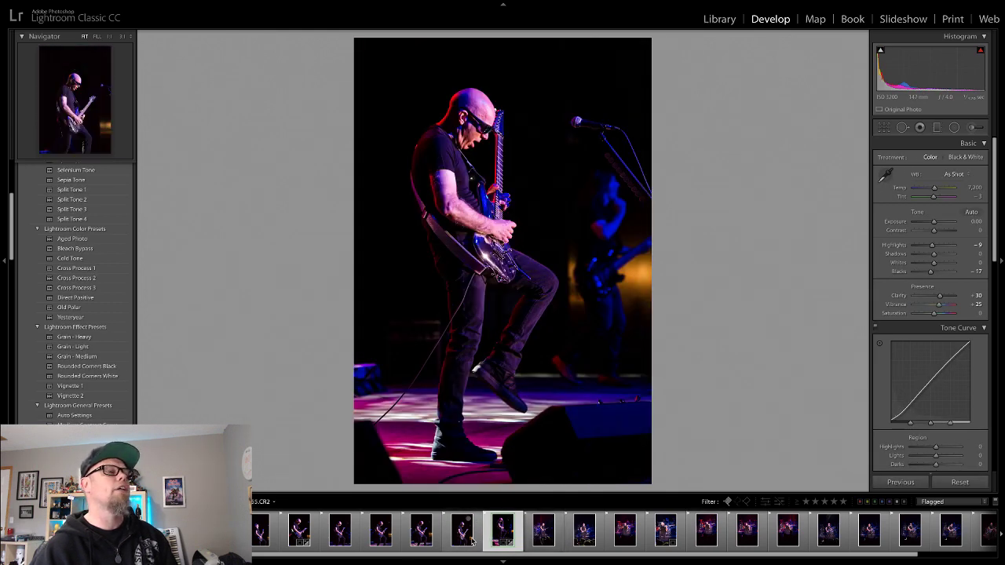
Check the guitarist up close in the following drum-kit photo, and browse on to the blue-lit shot of him playing with his teeth
click(534, 540)
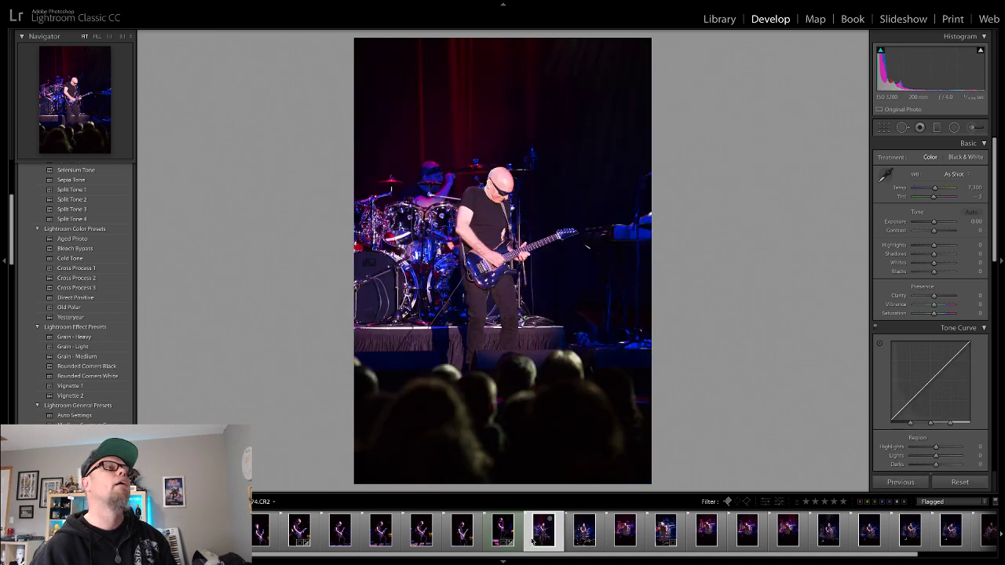
click(493, 225)
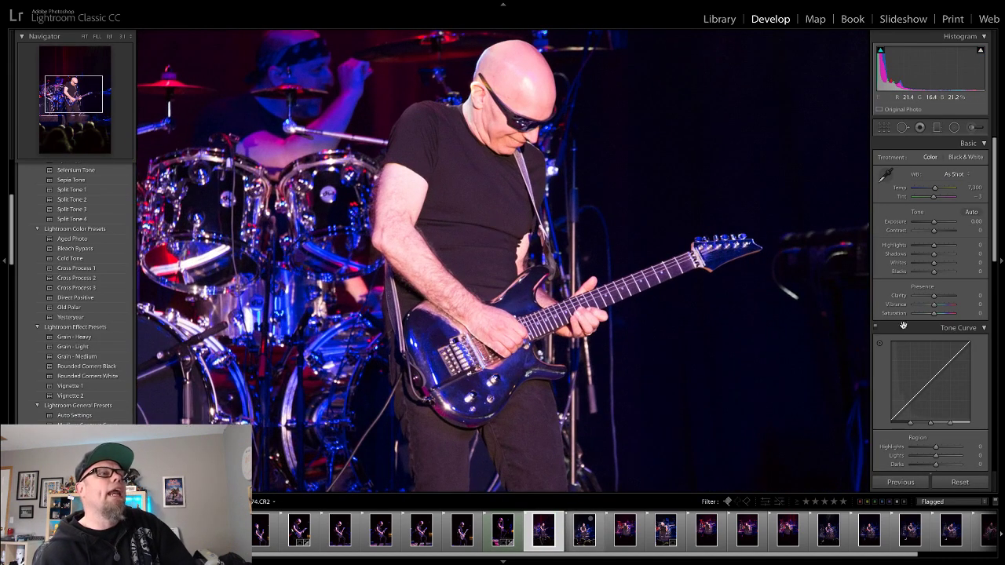
click(509, 102)
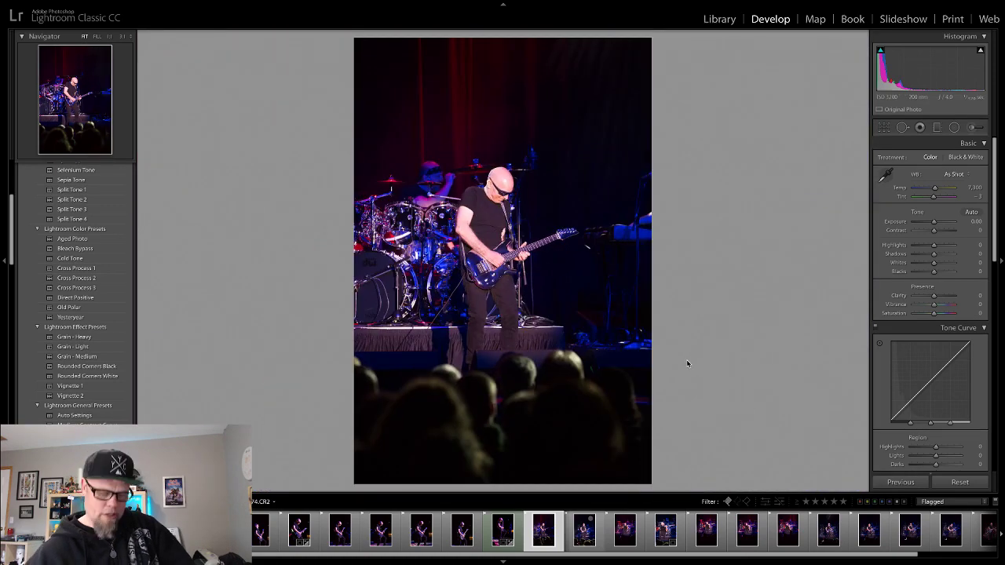
key(Left)
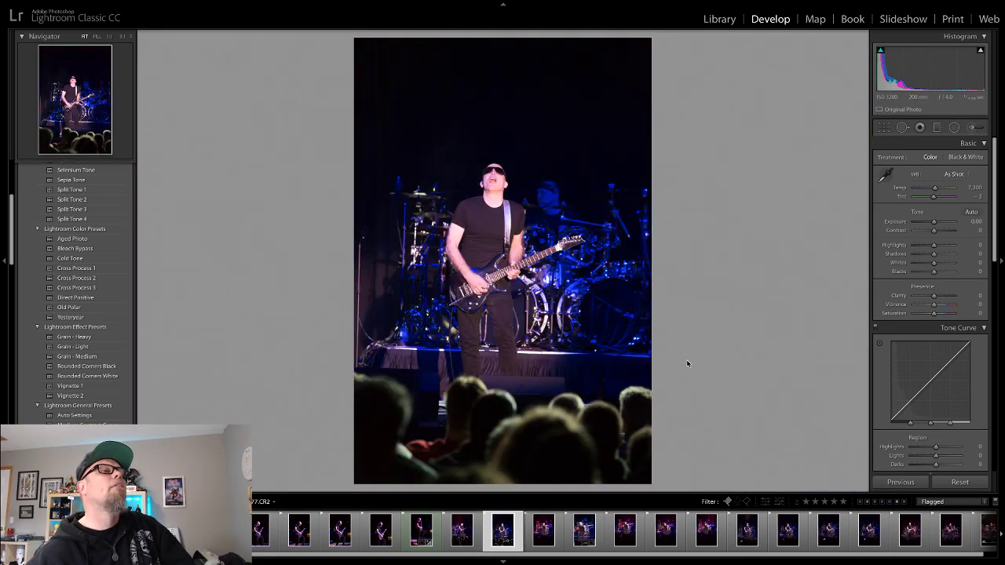
key(Right)
key(Right)
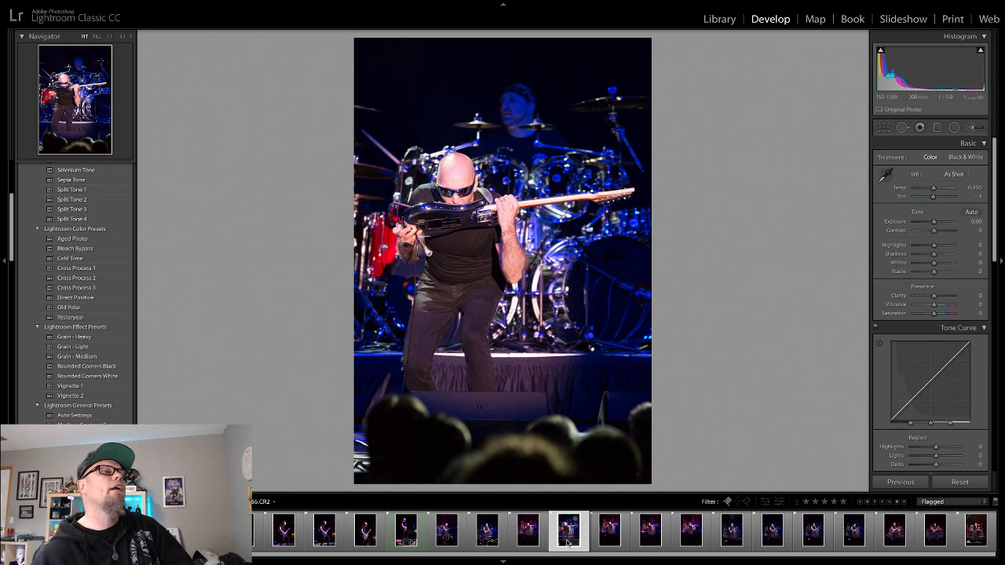
Try shifting the existing crop on the blue-lit teeth-playing shot slightly sideways, and undo the change
click(882, 128)
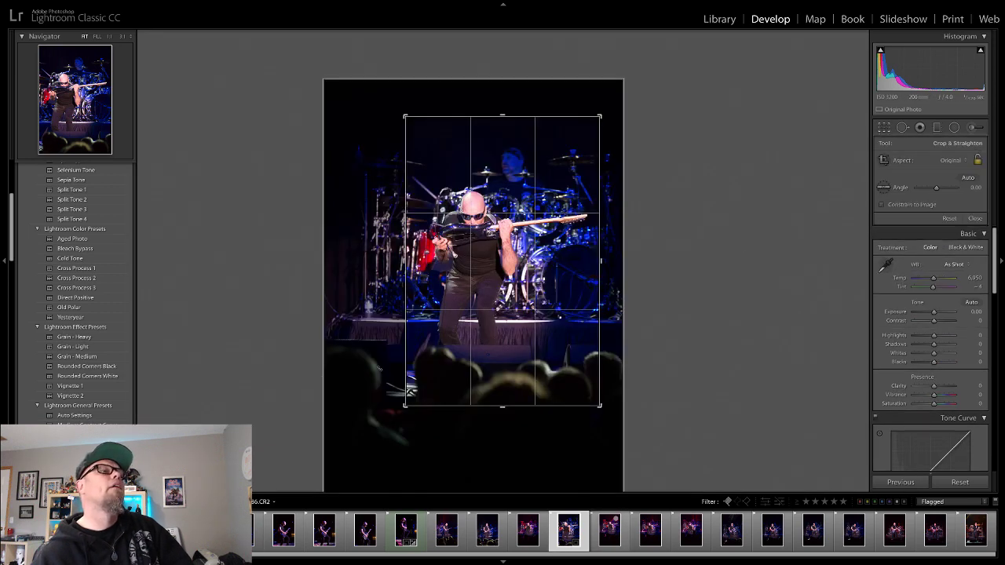
mouse_move(410, 390)
mouse_down()
mouse_move(434, 391)
mouse_move(420, 390)
mouse_up()
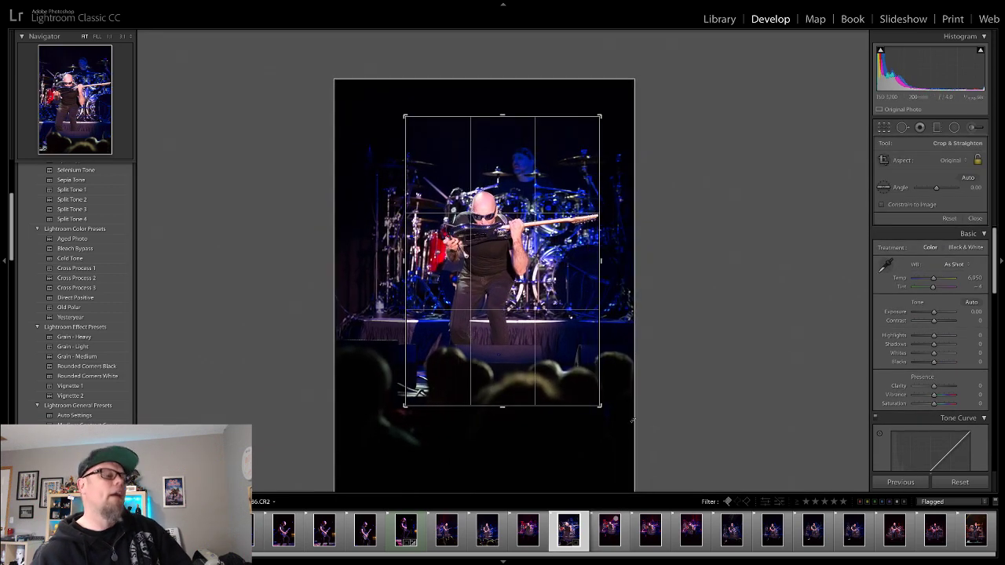
key(ctrl+z)
key(ctrl+z)
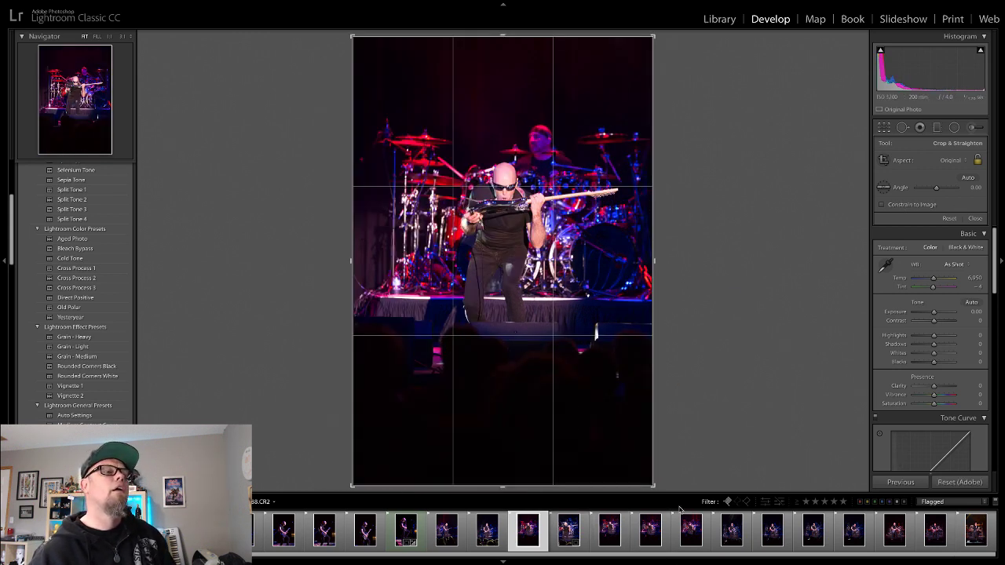
Crop the red-lit teeth-playing shot to landscape, tight around the guitarist and the drummer behind him, and set the highlights to -14
key(x)
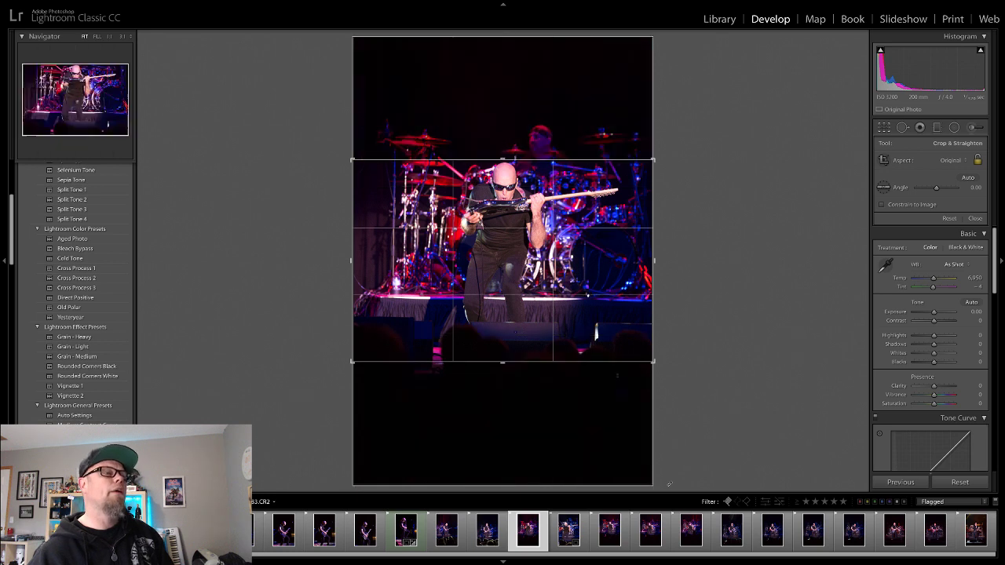
drag(540, 303, 539, 362)
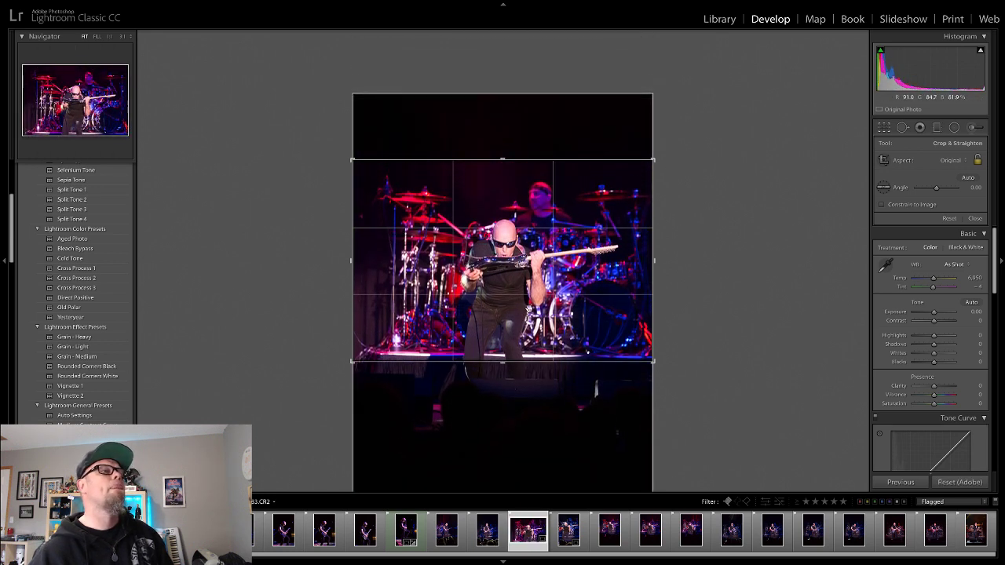
drag(351, 160, 378, 178)
drag(514, 254, 476, 261)
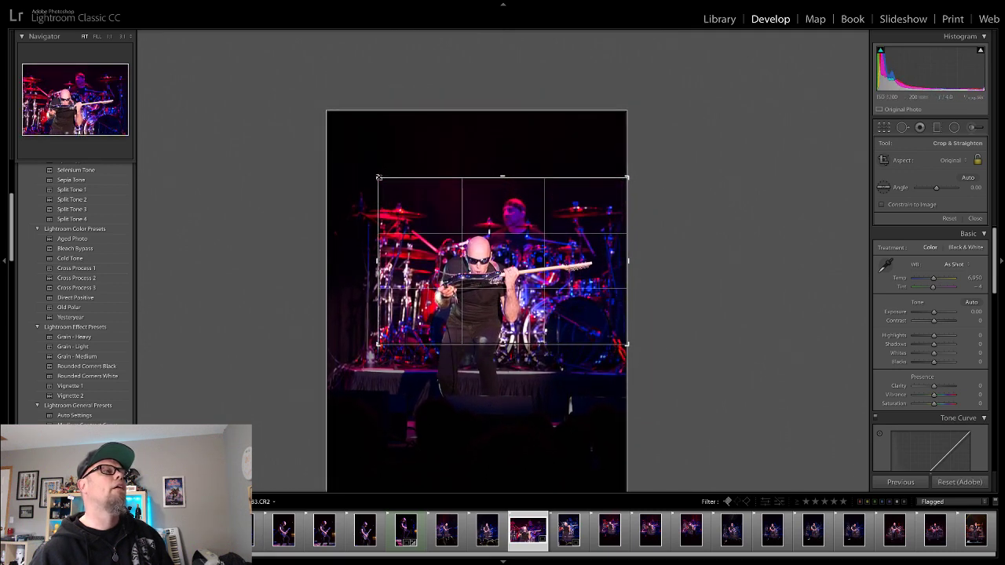
drag(379, 178, 395, 181)
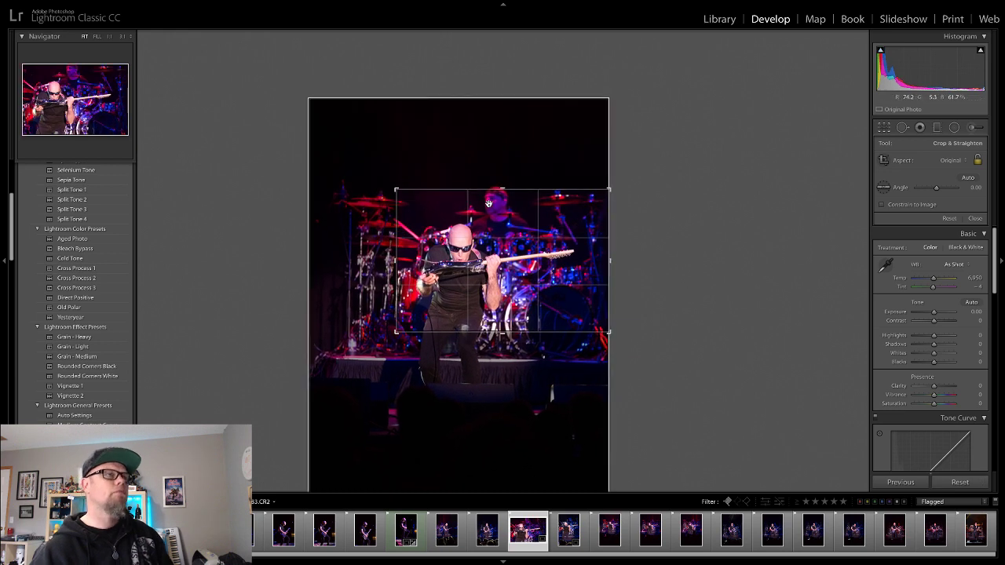
drag(492, 206, 499, 205)
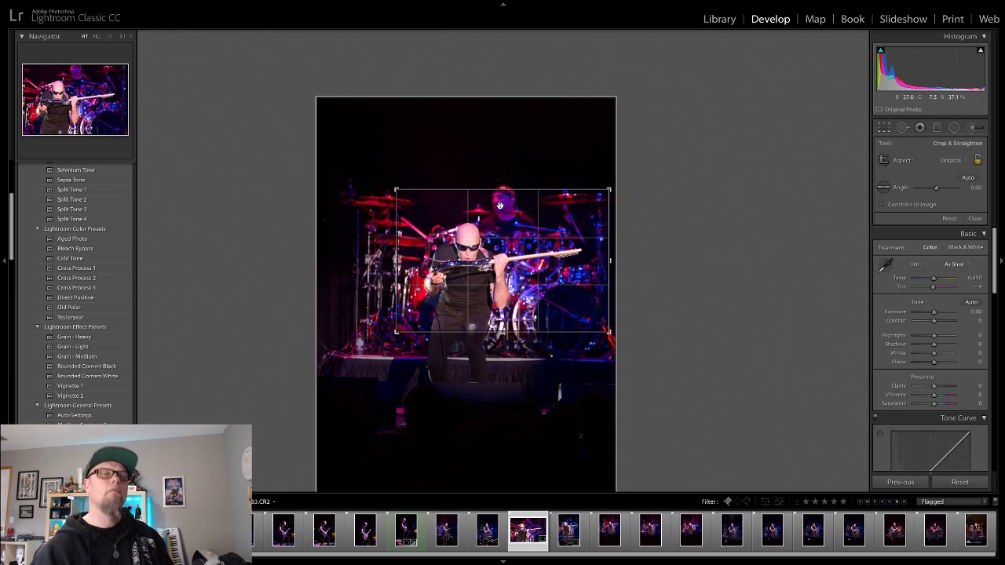
click(974, 219)
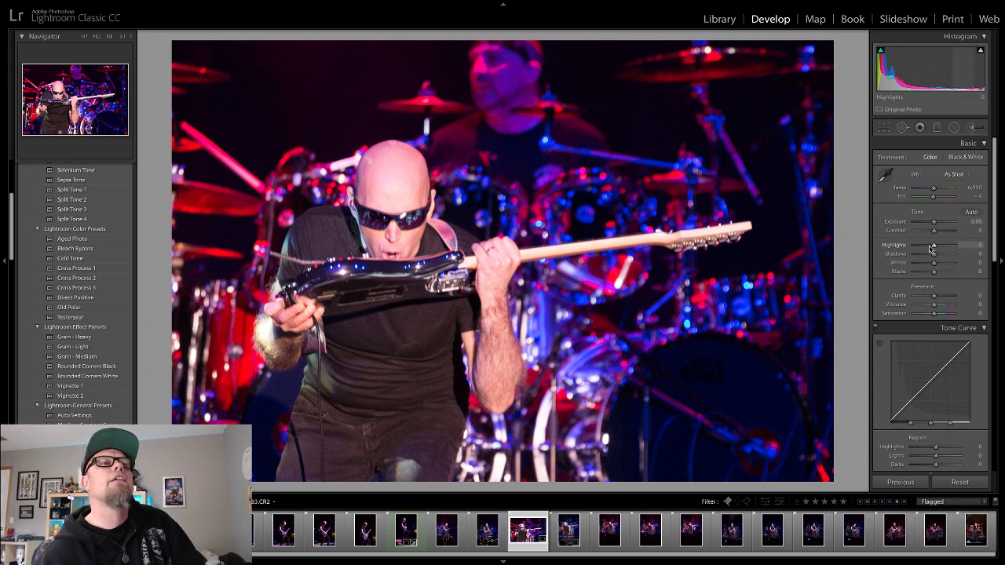
drag(930, 246, 928, 246)
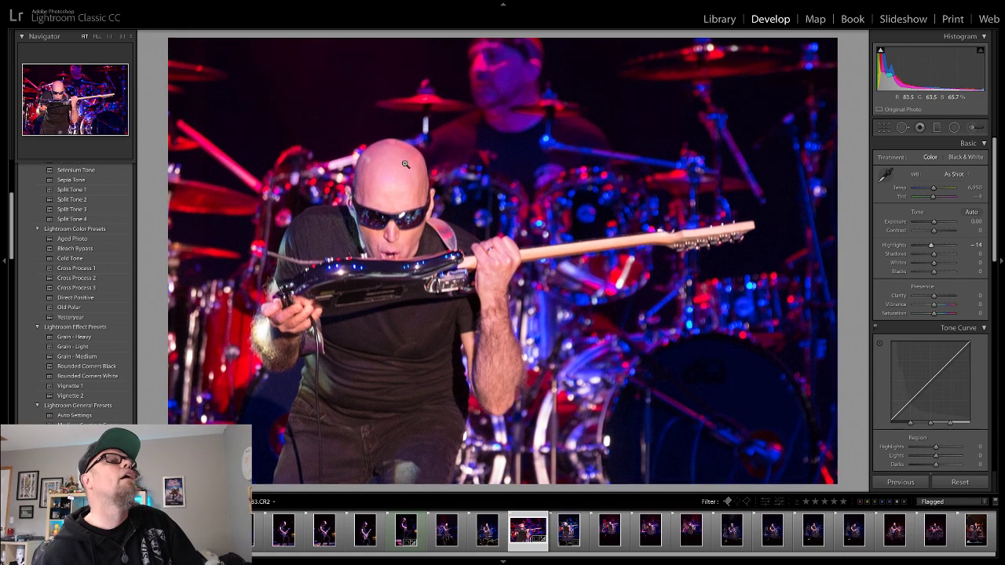
Undo the highlights adjustment and every crop change on the red-lit teeth-playing shot
key(ctrl+z)
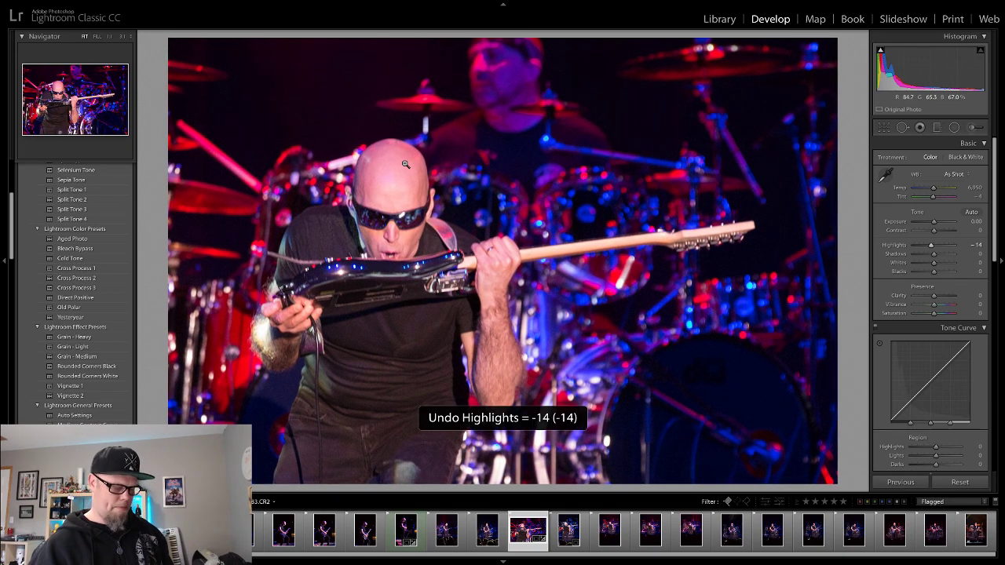
key(ctrl+z)
key(ctrl+z)
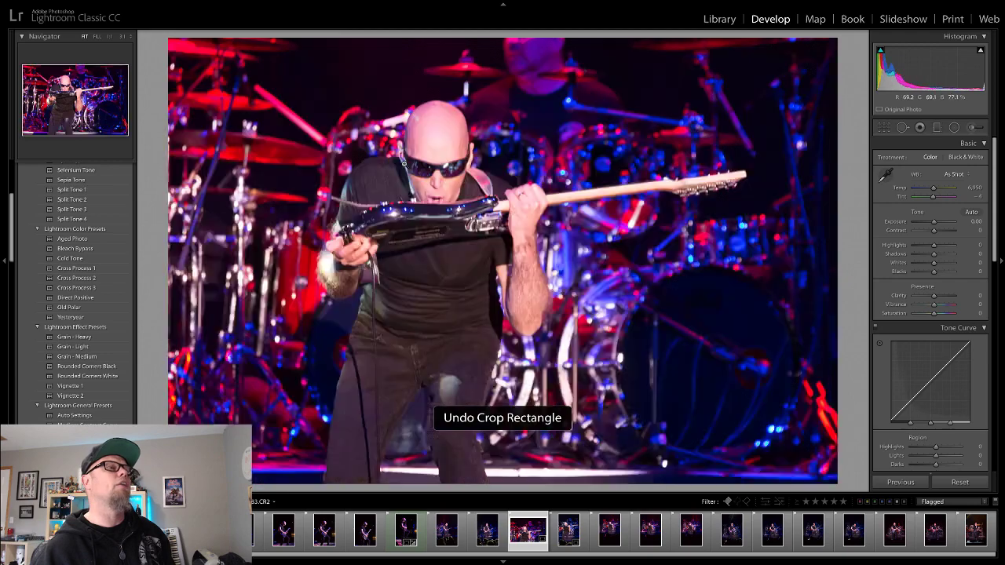
key(ctrl+z)
key(ctrl+z)
key(ctrl+z)
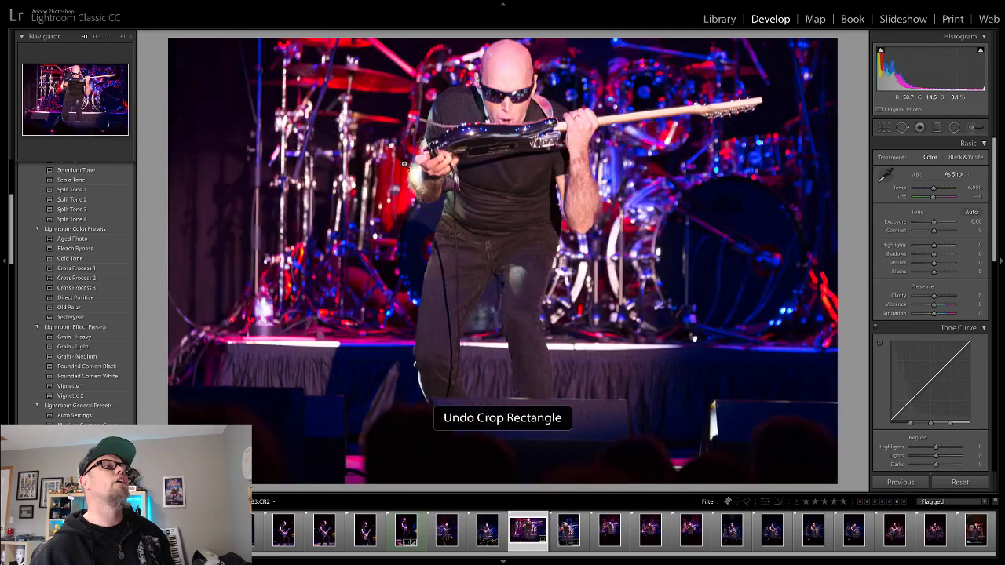
key(ctrl+z)
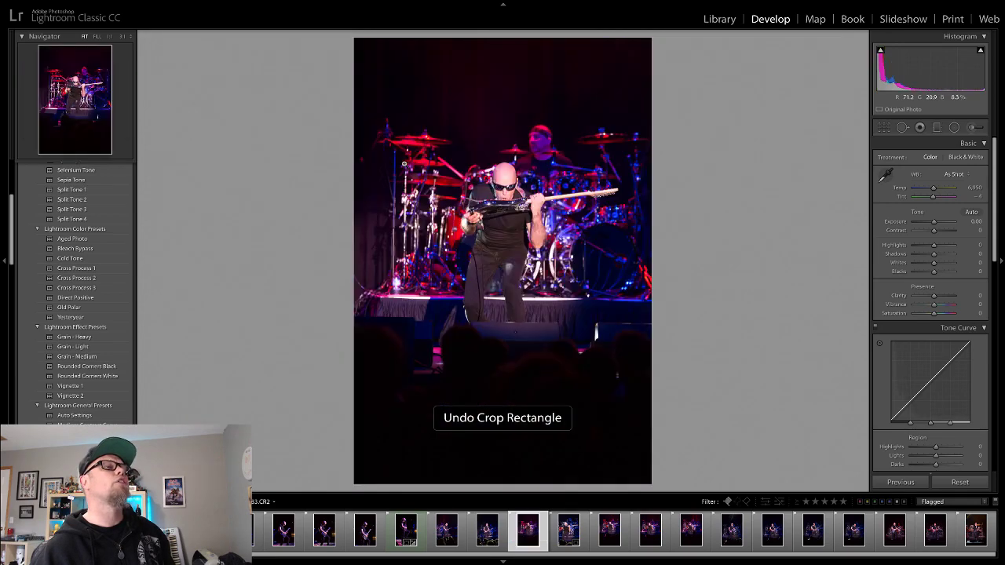
Reset the crop of the blue-lit teeth-playing shot to the full frame and close the crop tool
click(560, 539)
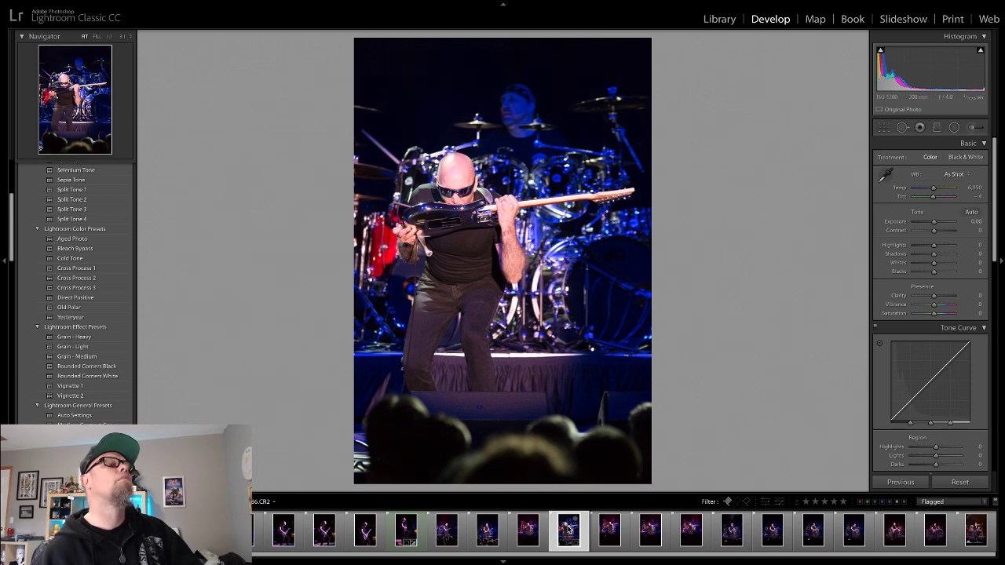
click(884, 130)
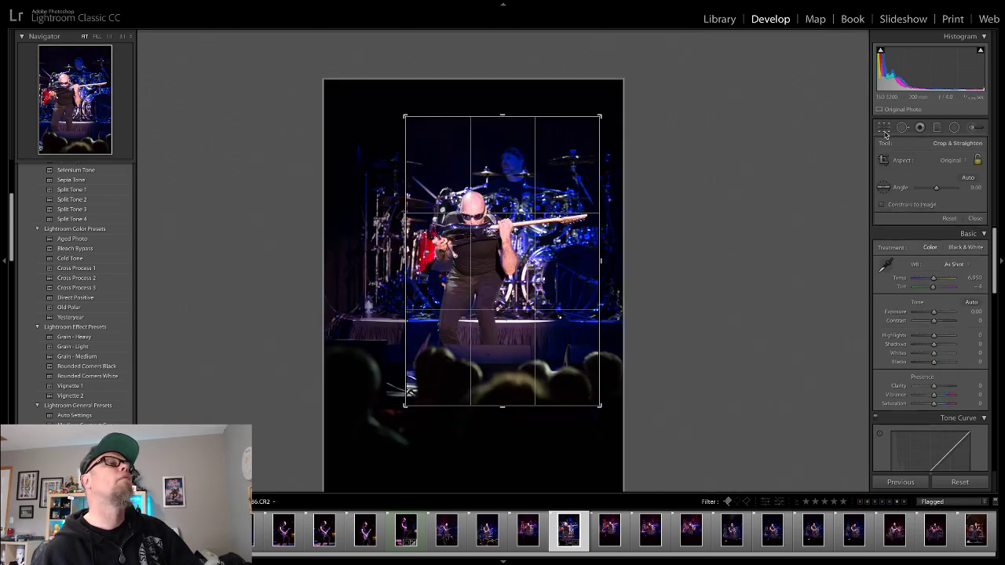
click(952, 219)
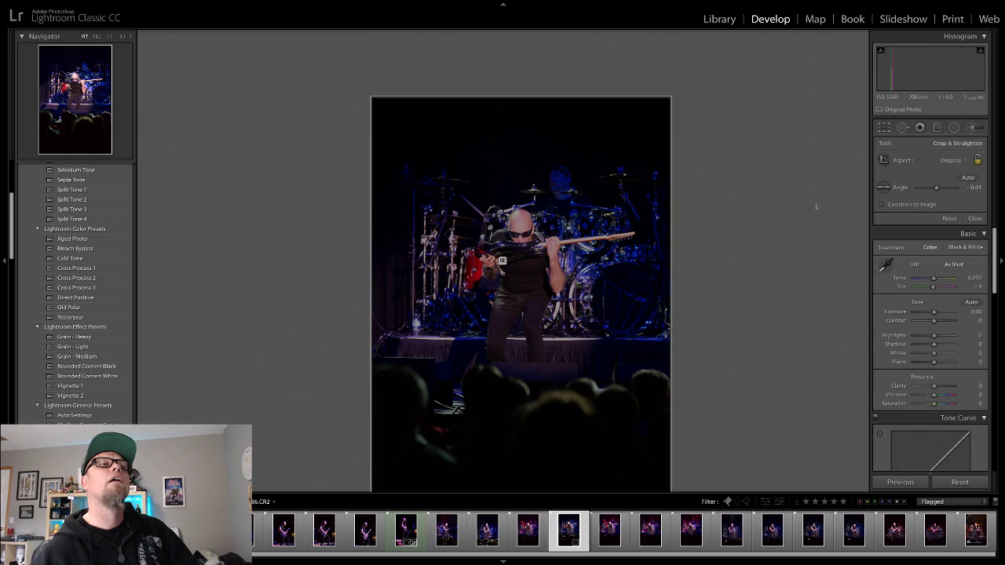
click(975, 219)
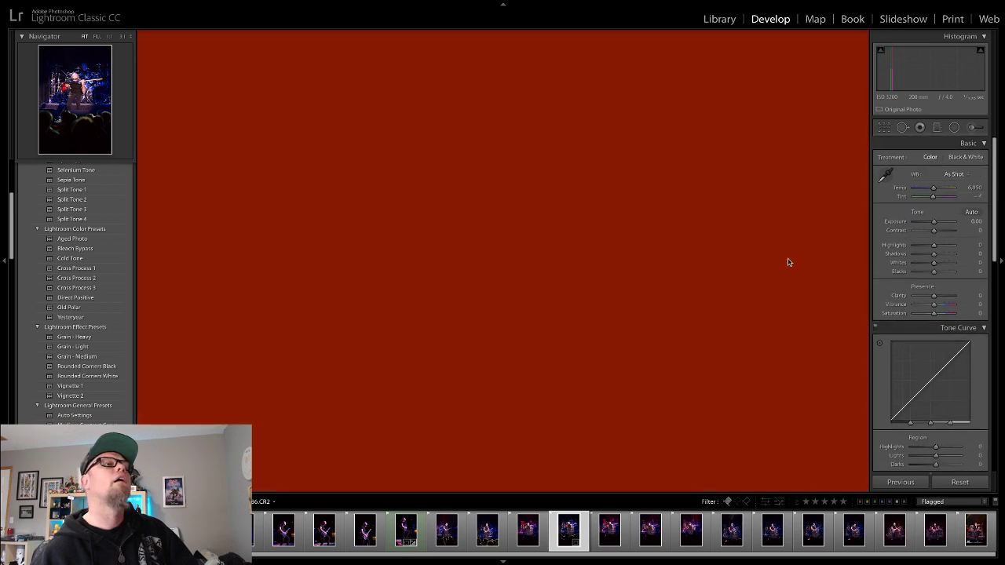
click(610, 531)
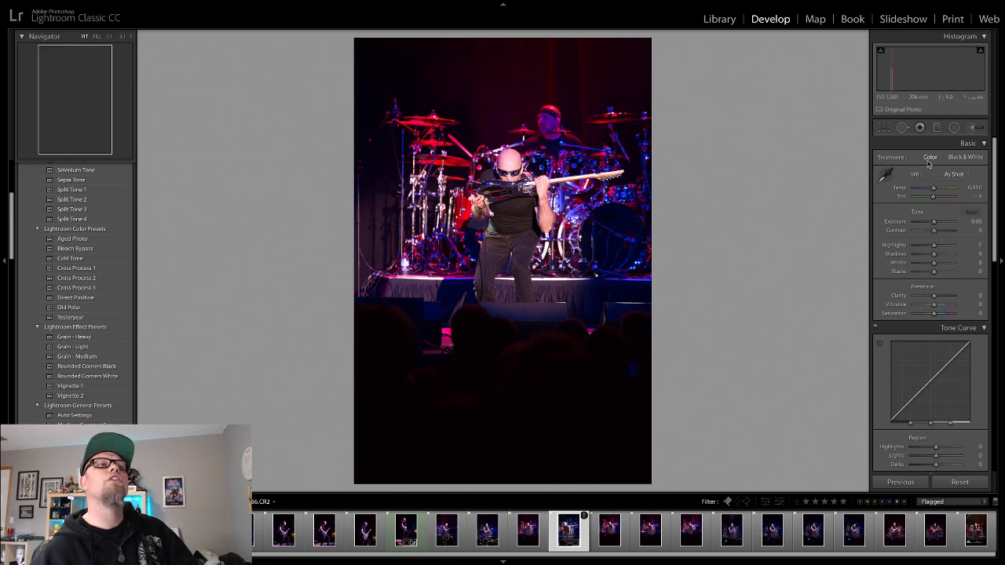
click(885, 128)
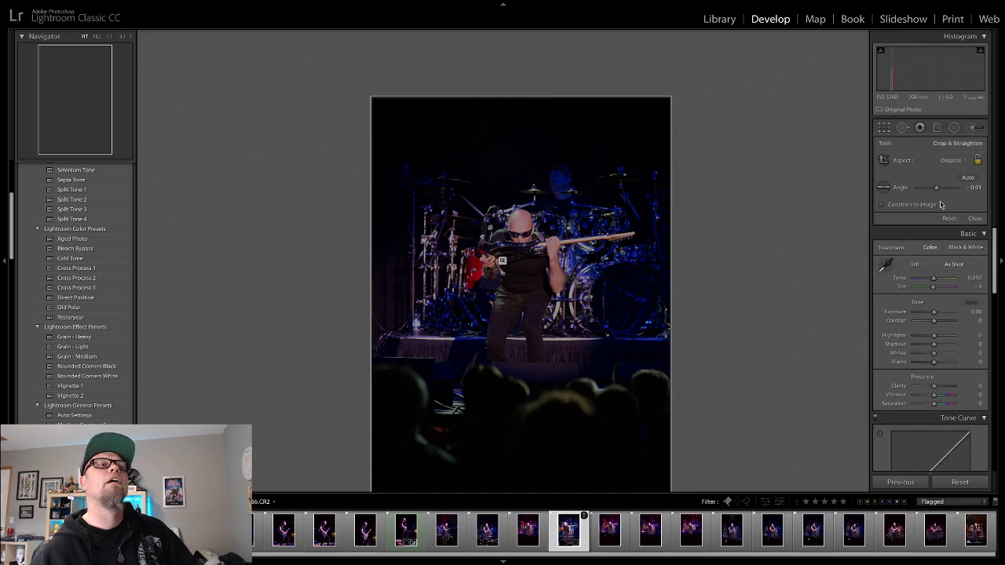
click(885, 128)
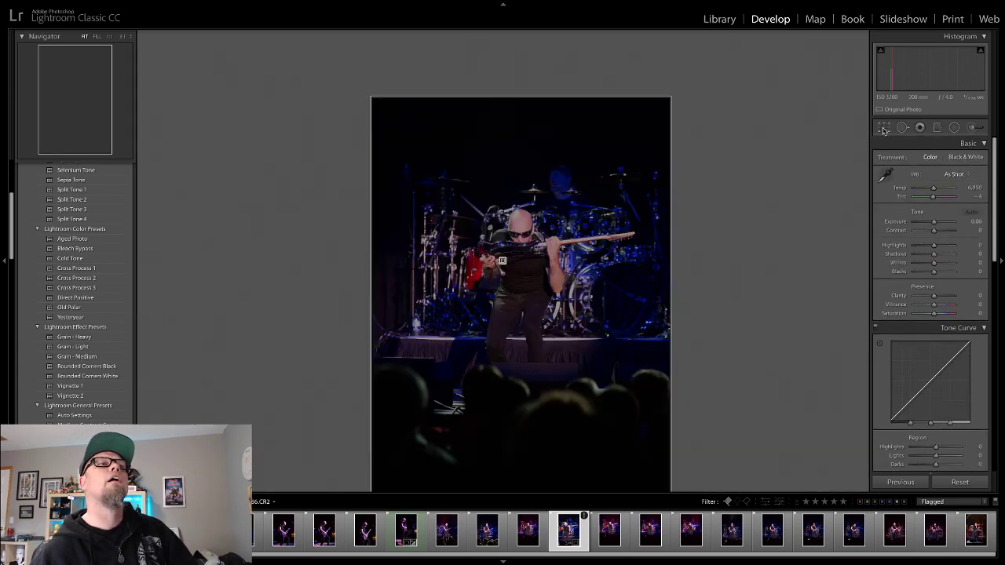
click(883, 129)
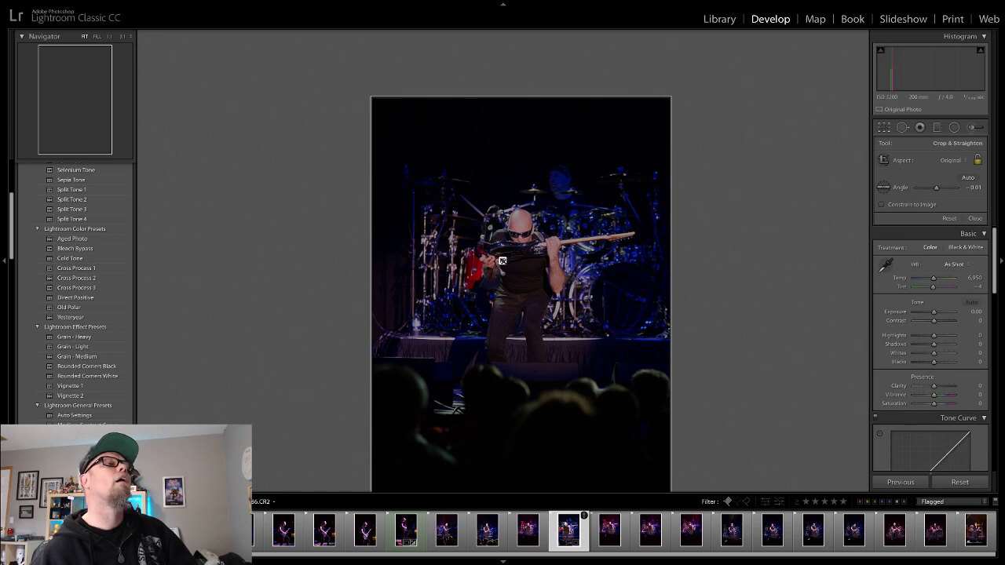
Undo the photo selection and the recent crop changes on the blue-lit teeth-playing shot
key(ctrl+z)
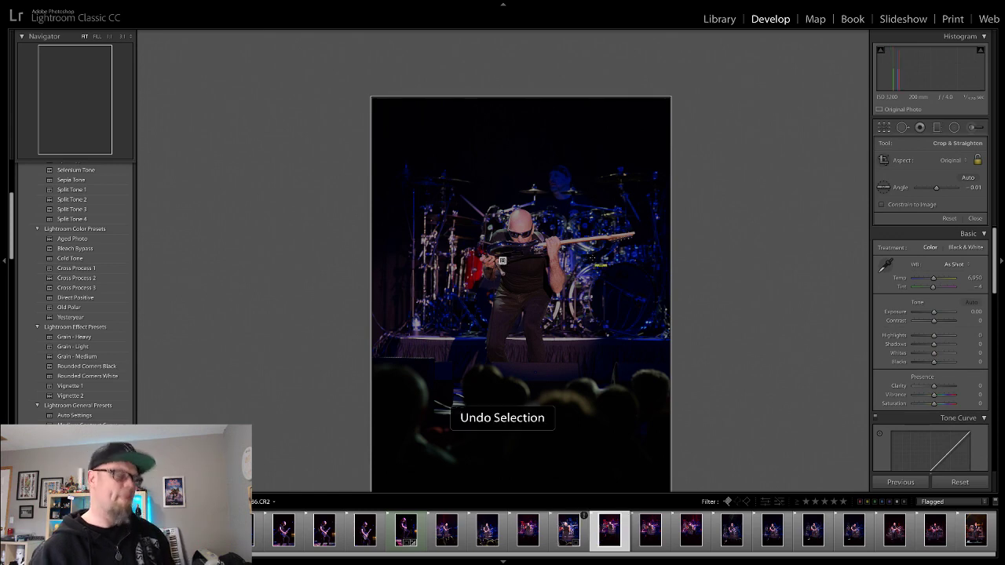
key(ctrl+z)
key(ctrl+z)
key(ctrl+z)
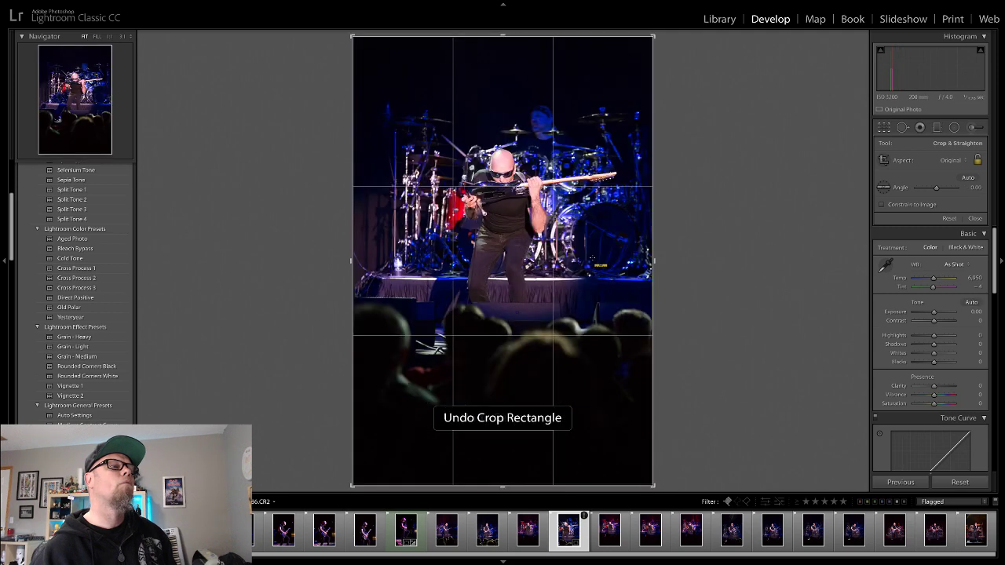
key(ctrl+z)
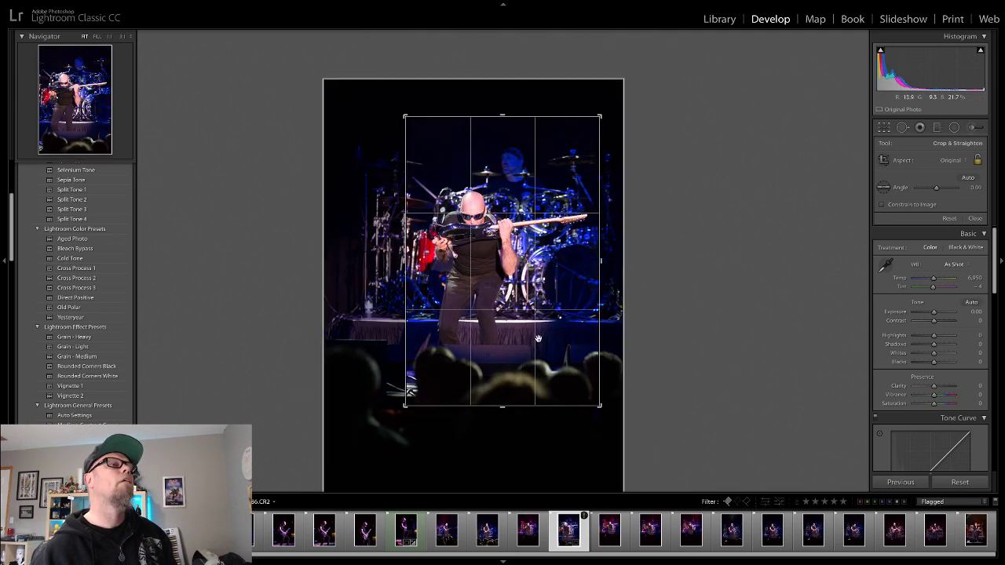
Crop the blue-lit teeth-playing shot to landscape, tight around the guitarist and drum kit, and close the crop tool
mouse_move(538, 338)
mouse_down()
mouse_move(529, 339)
mouse_move(574, 343)
mouse_move(553, 342)
mouse_up()
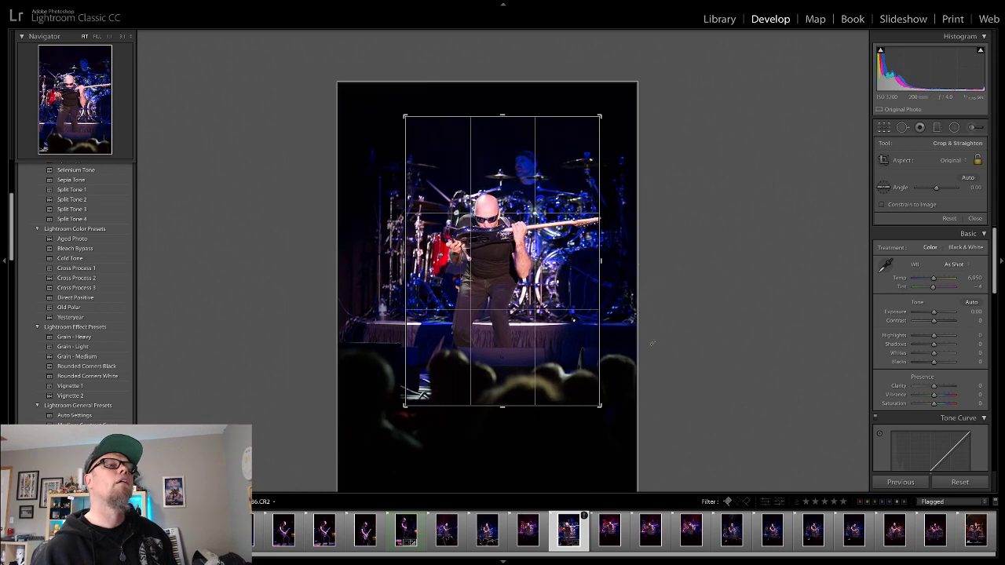
key(x)
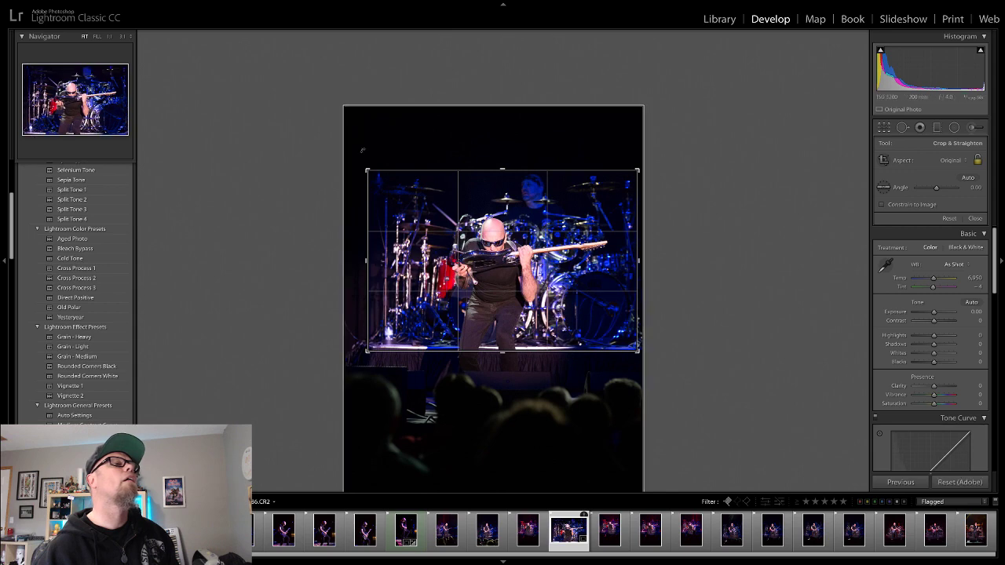
drag(367, 170, 385, 175)
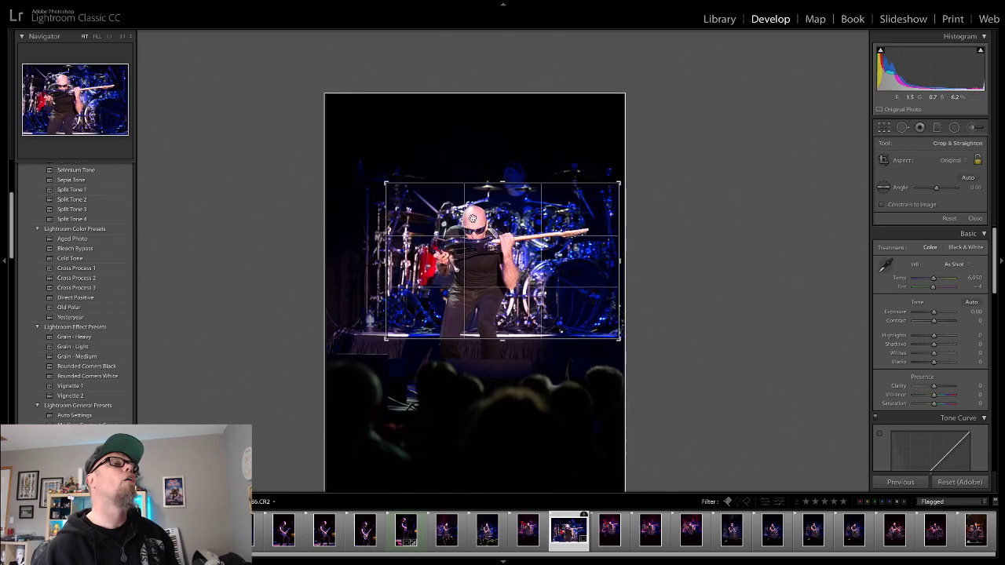
drag(497, 275, 486, 286)
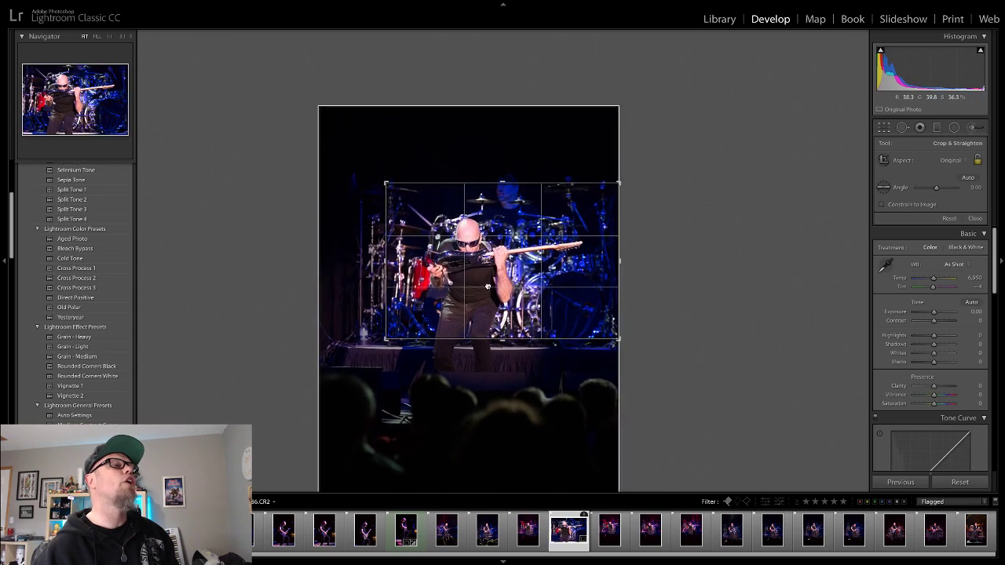
click(975, 219)
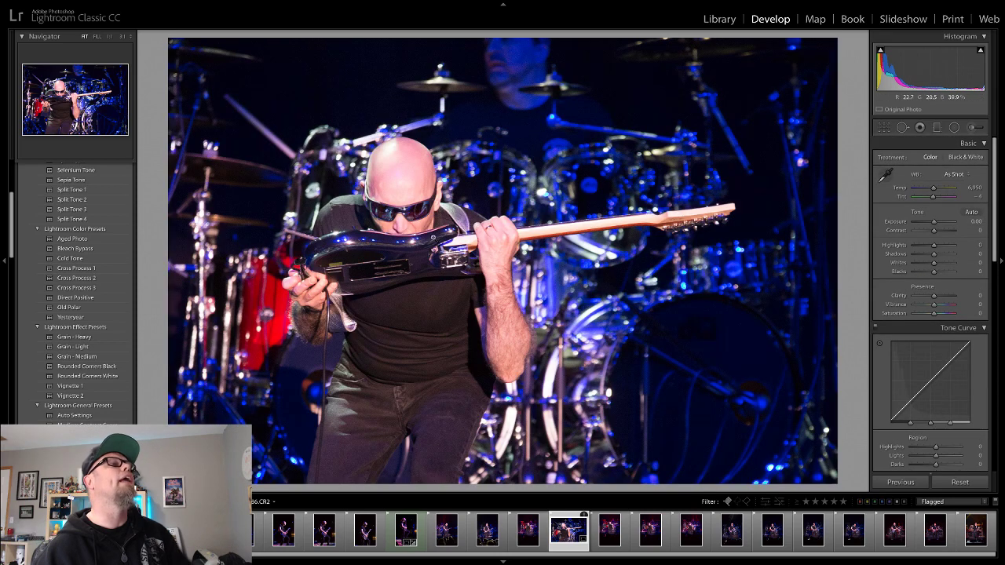
Set highlights to -25, blacks to -46 and clarity to +16 on the blue-lit shot, and give it a color label
click(408, 202)
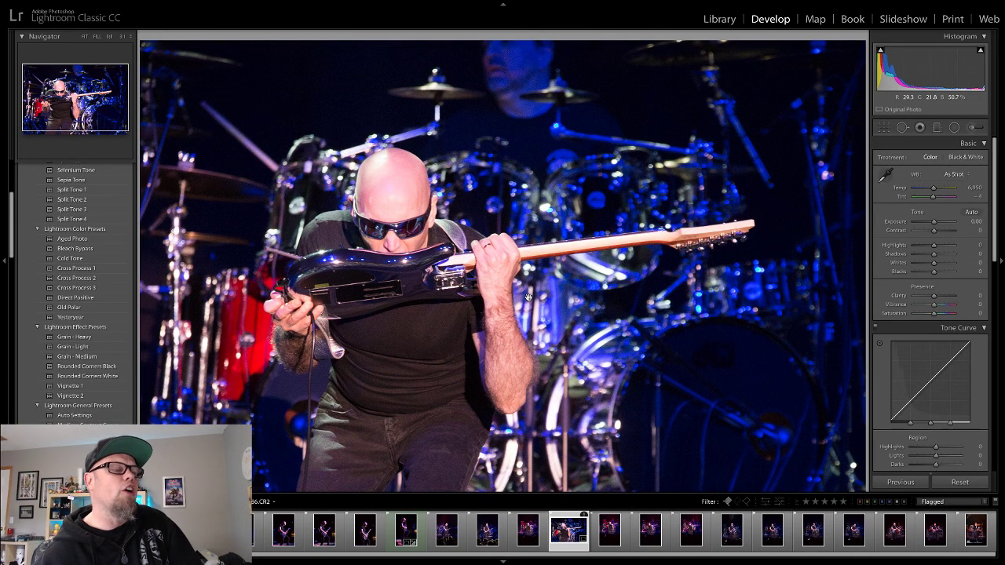
click(428, 238)
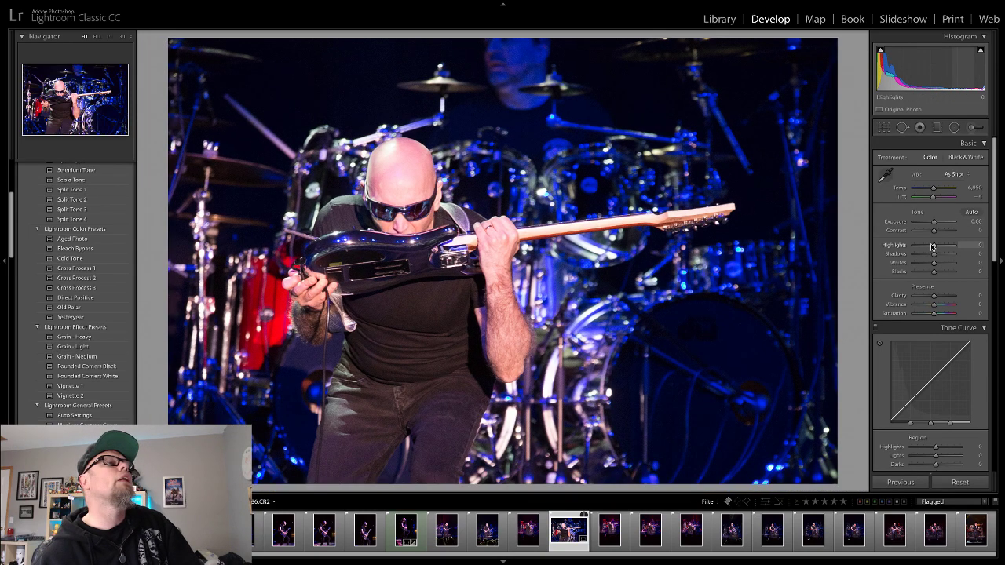
drag(932, 246, 927, 275)
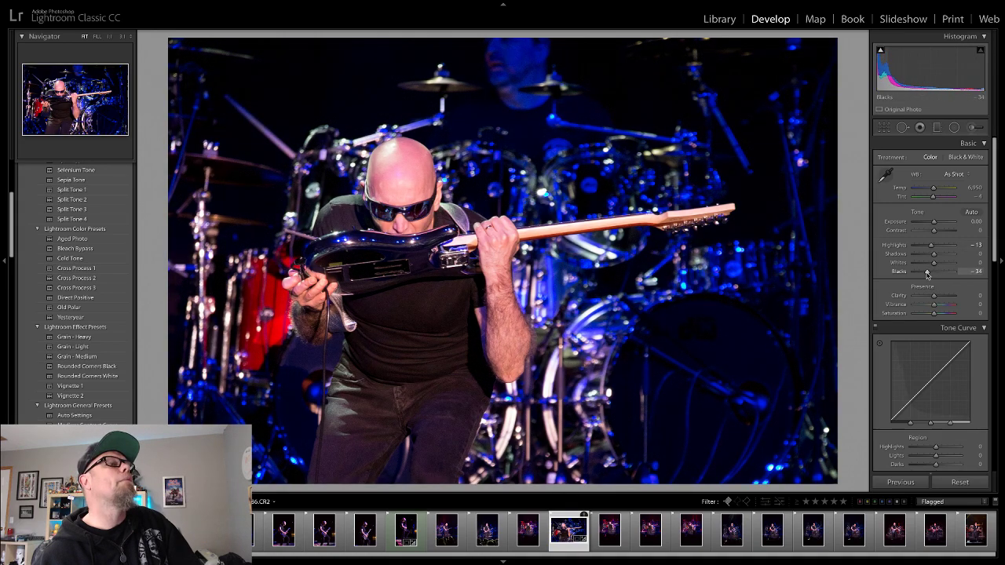
scroll(934, 286, down, 1)
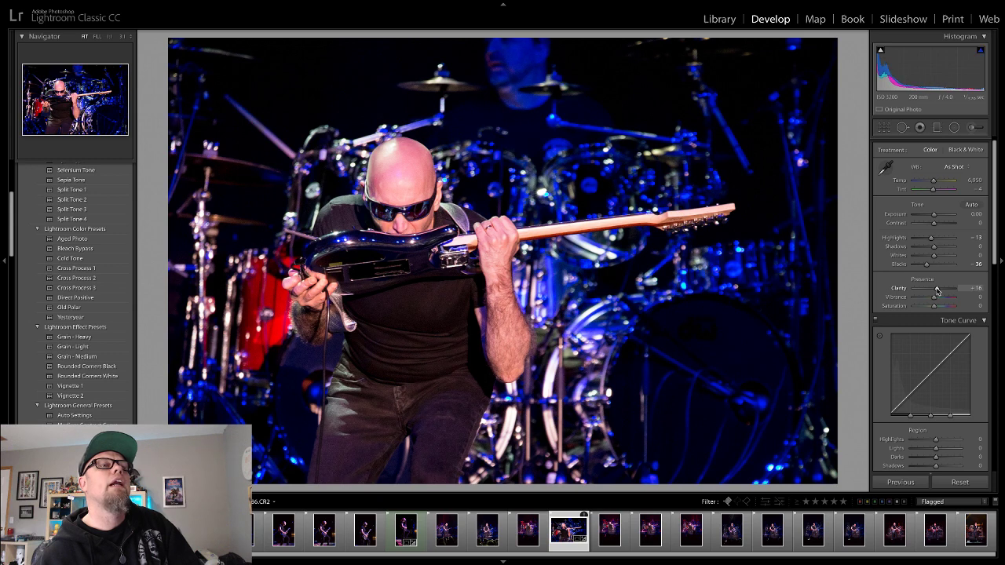
click(934, 239)
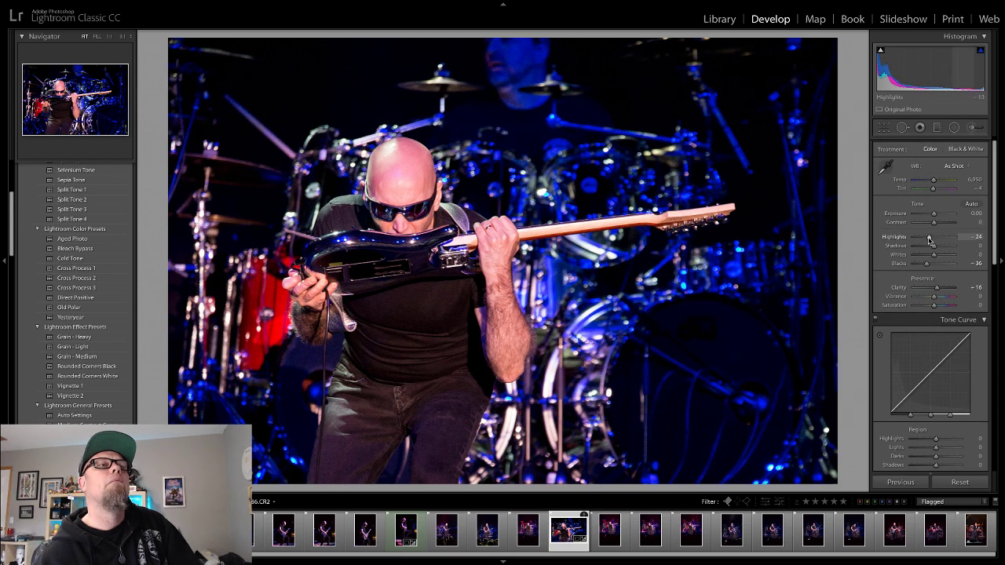
drag(930, 242, 926, 267)
click(405, 203)
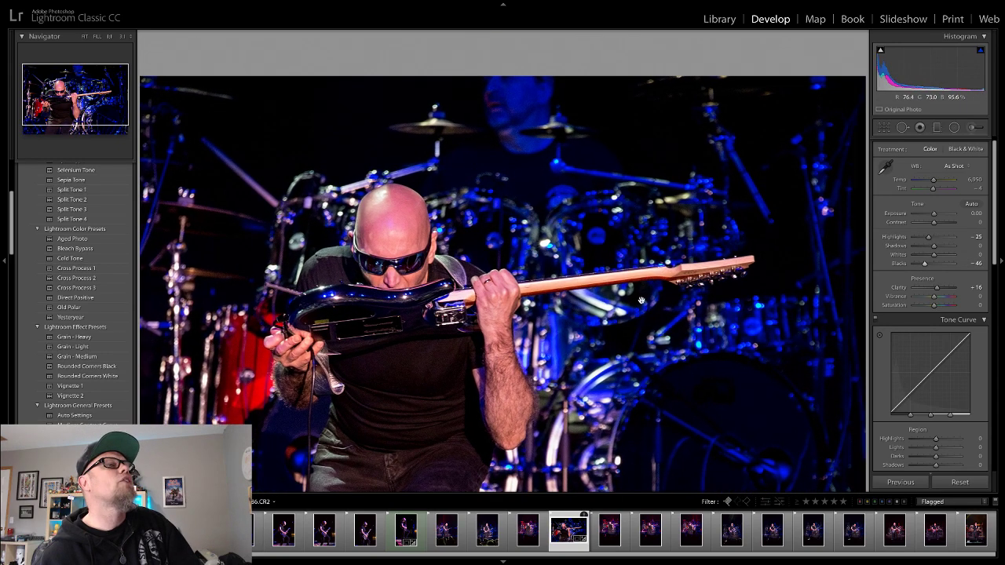
click(388, 297)
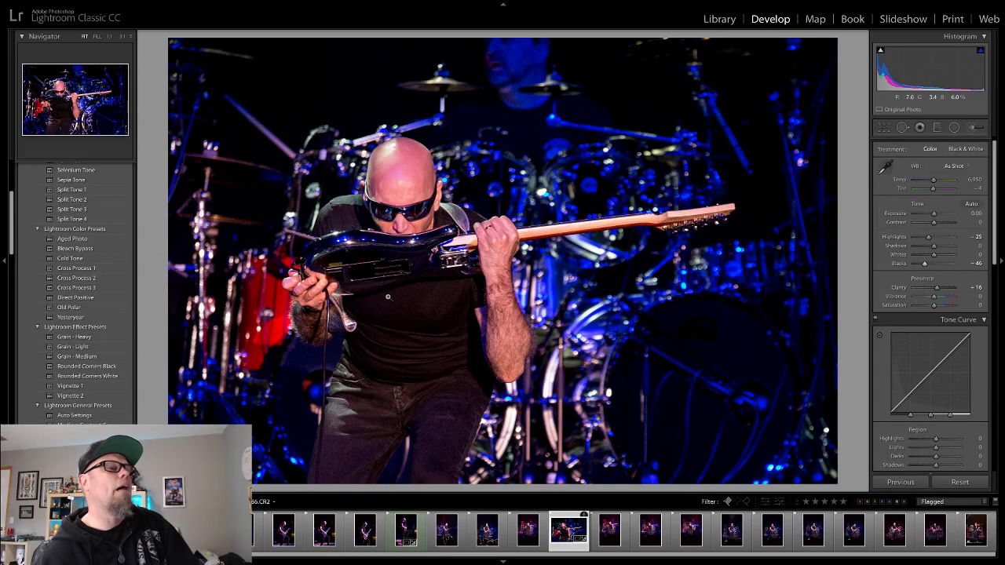
key(9)
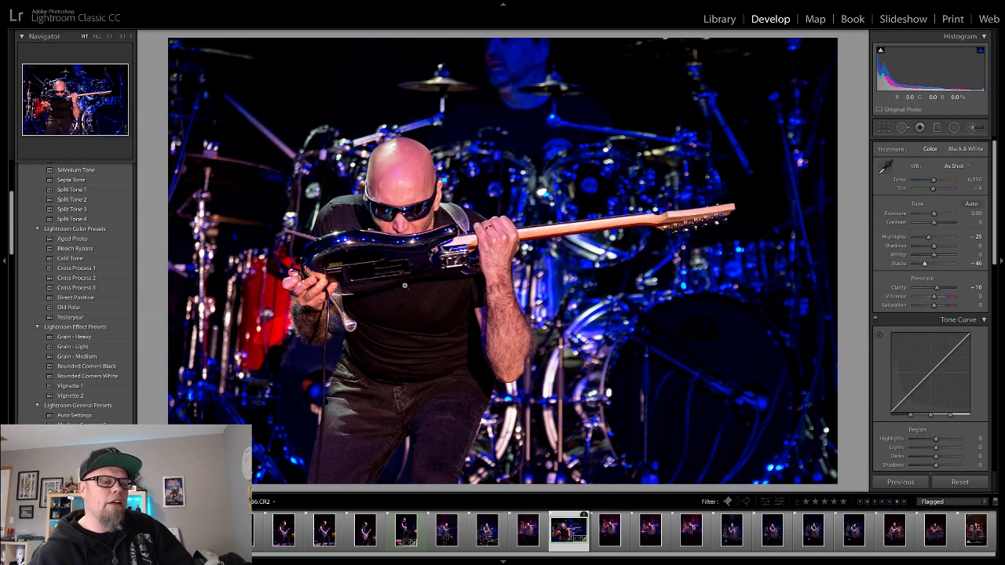
Open the neighbouring red-lit teeth-playing shot, dismiss the photo-reading error, and inspect the guitarist's face up close for sharpness
click(609, 539)
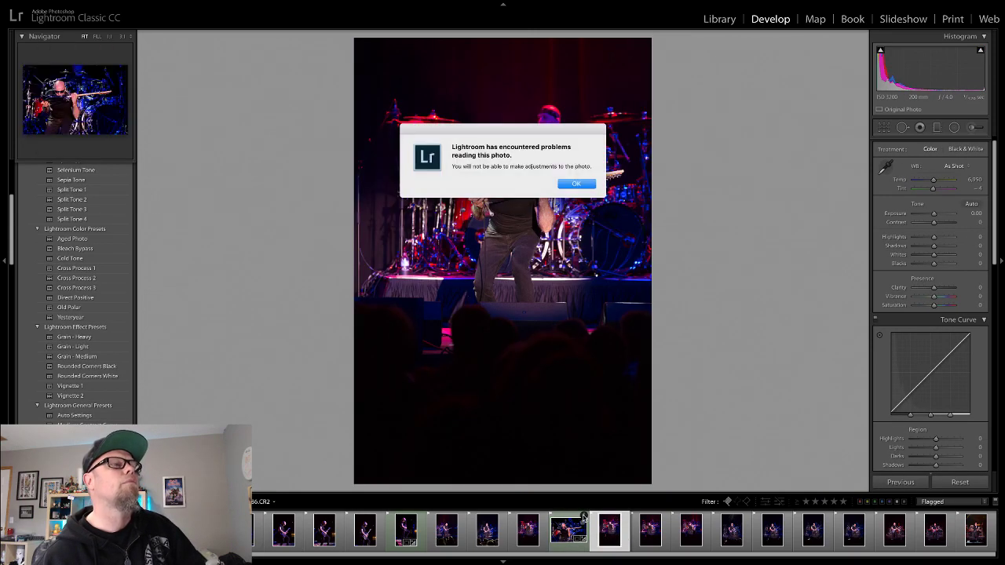
click(575, 186)
key(Left)
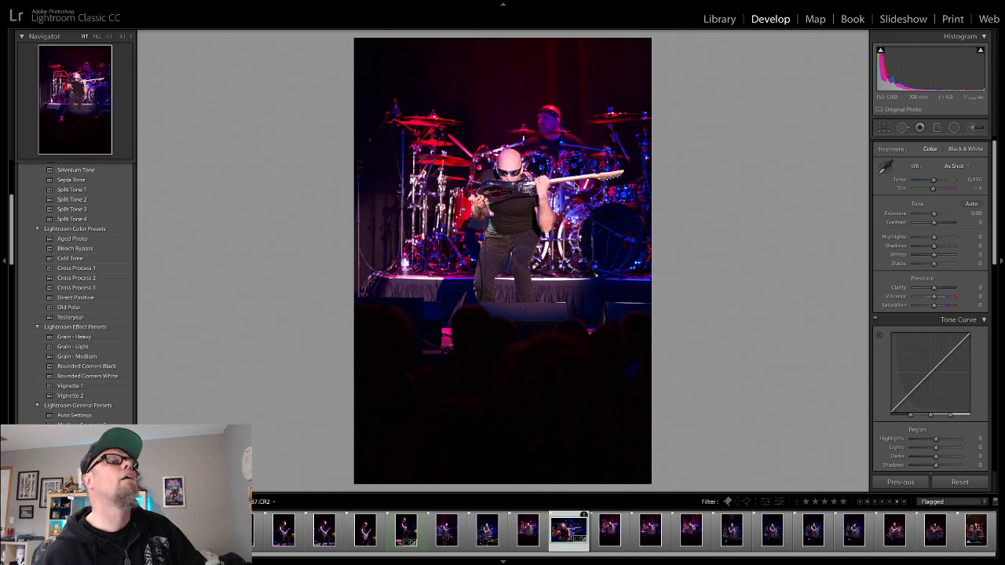
click(613, 540)
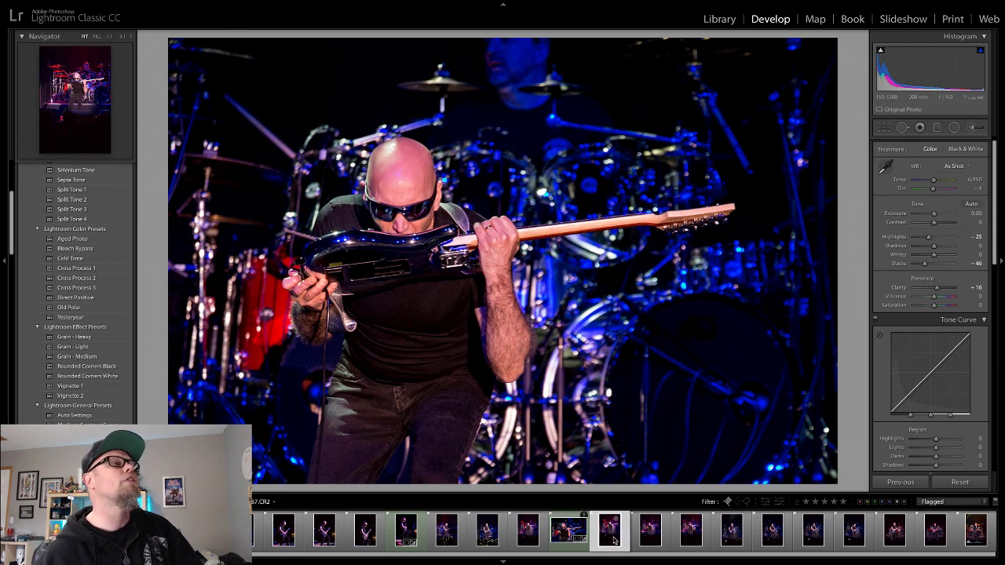
click(509, 160)
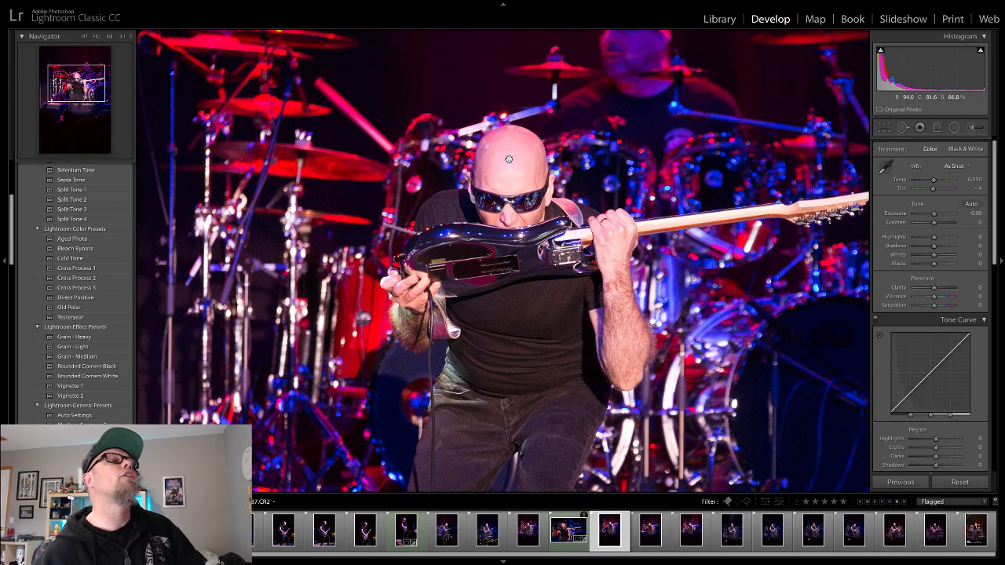
click(542, 298)
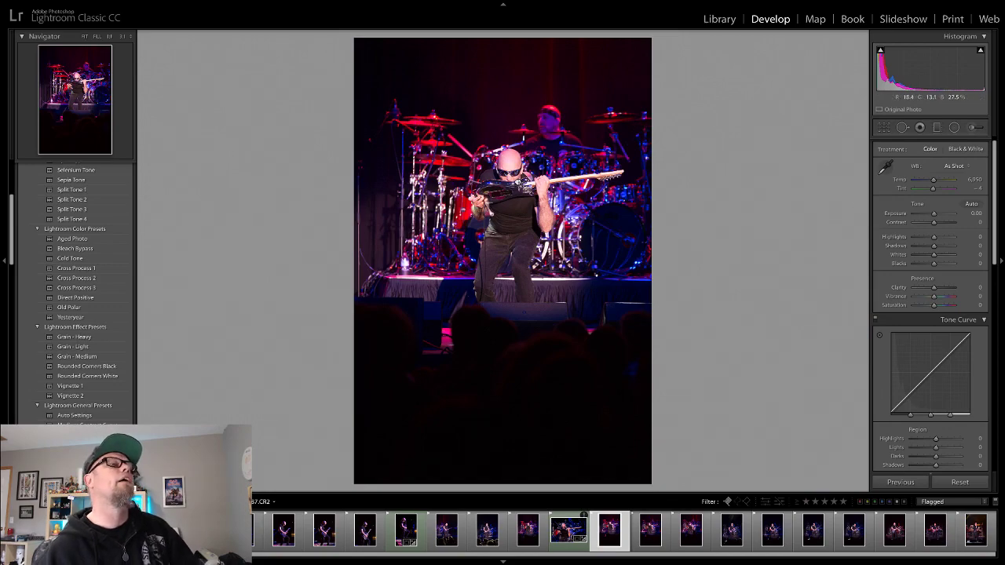
click(517, 182)
click(517, 182)
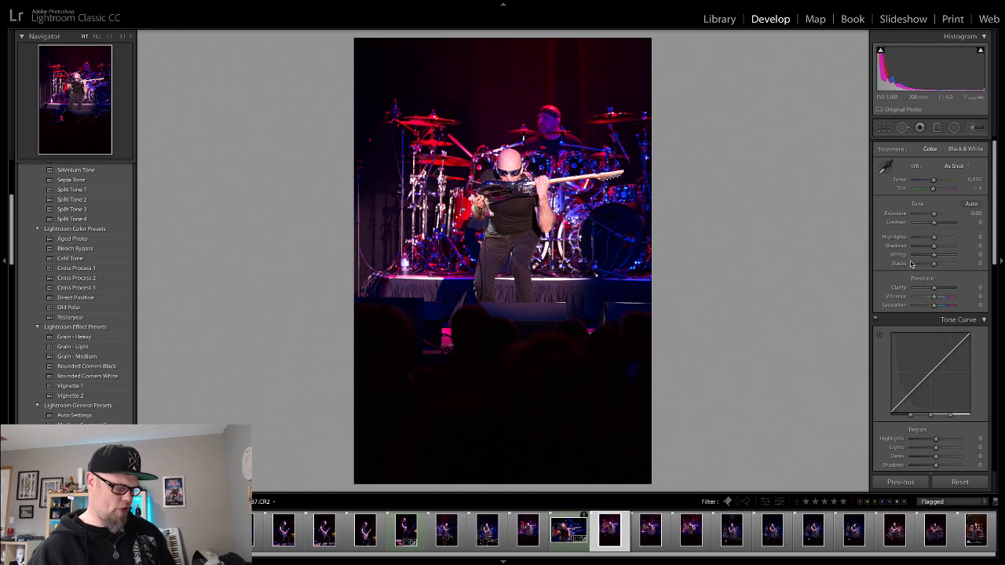
Crop the red-lit teeth-playing shot to landscape, tight around the guitarist and drum kit
click(884, 127)
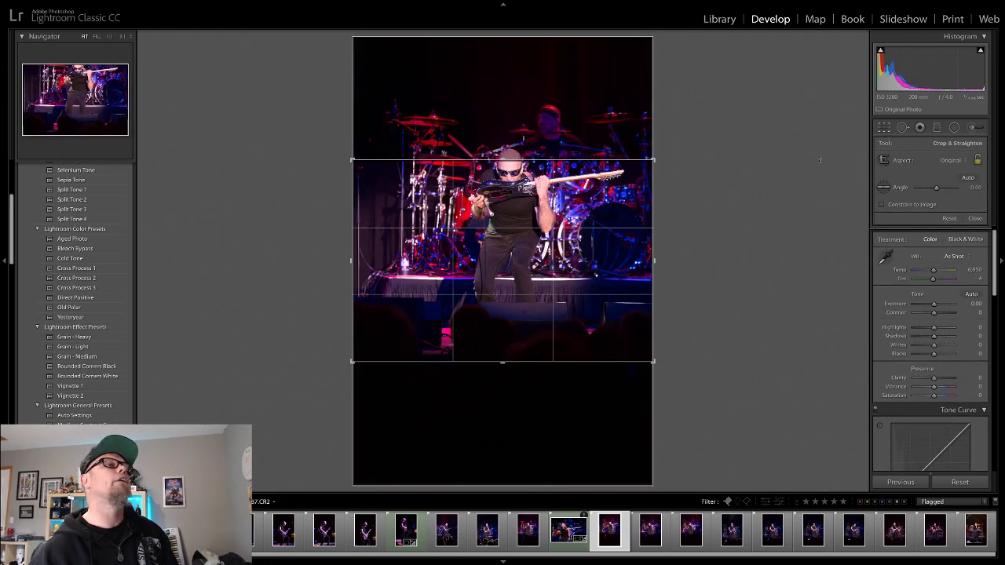
drag(502, 235, 502, 323)
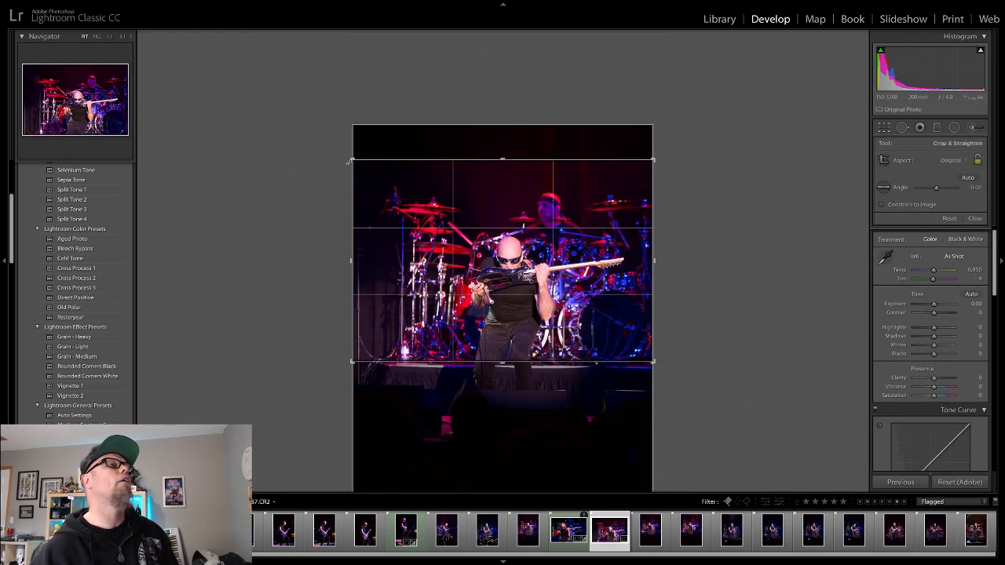
drag(349, 161, 389, 186)
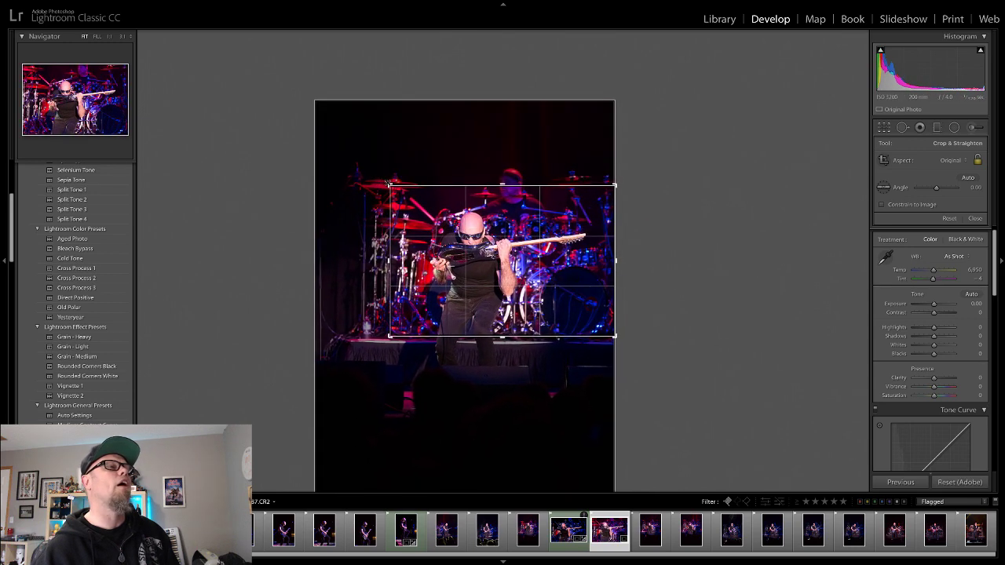
click(973, 219)
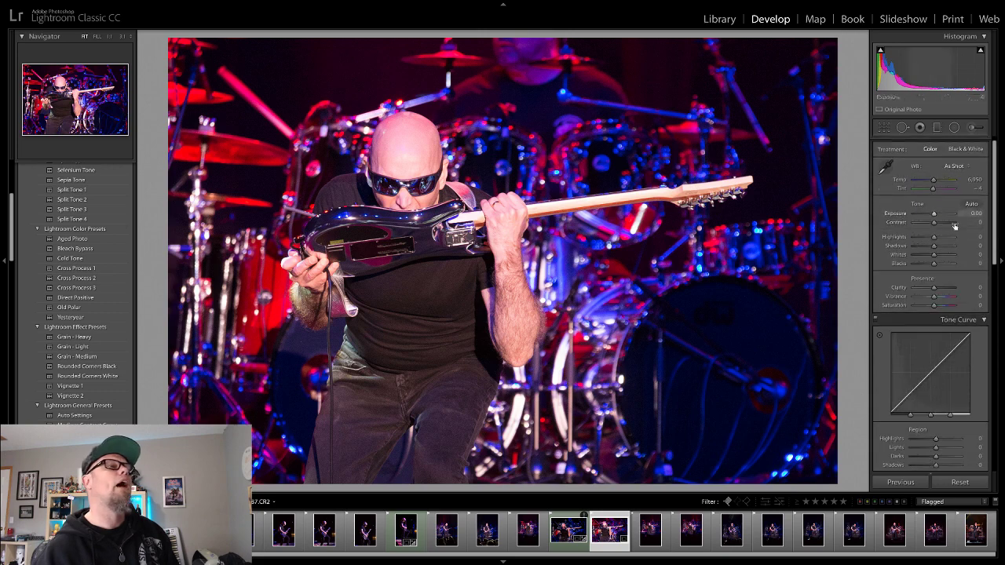
Shift the red-lit shot's crop upward to include the drummer's full head, and enlarge the crop slightly
click(884, 128)
drag(507, 310, 510, 349)
click(974, 219)
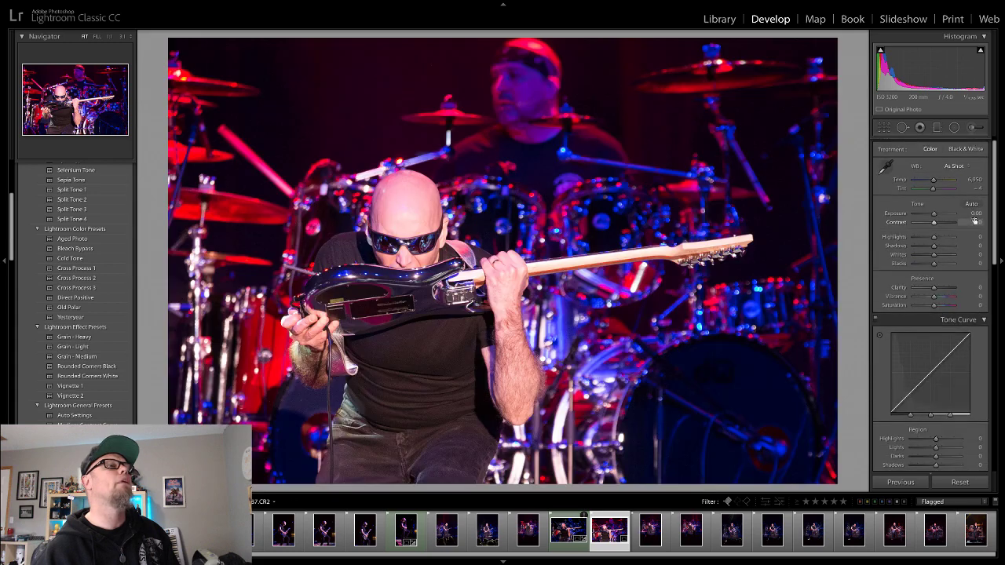
click(884, 130)
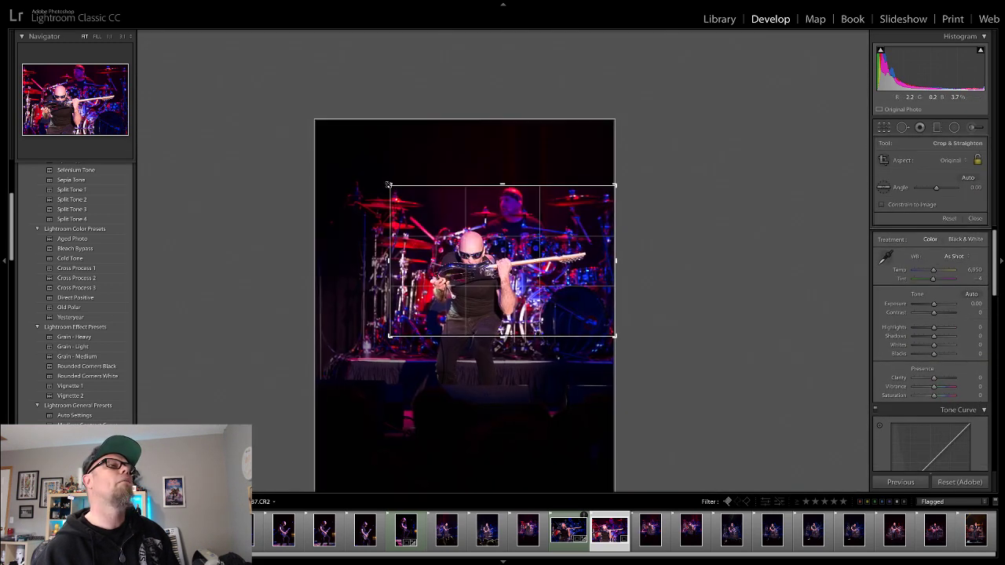
drag(388, 184, 387, 185)
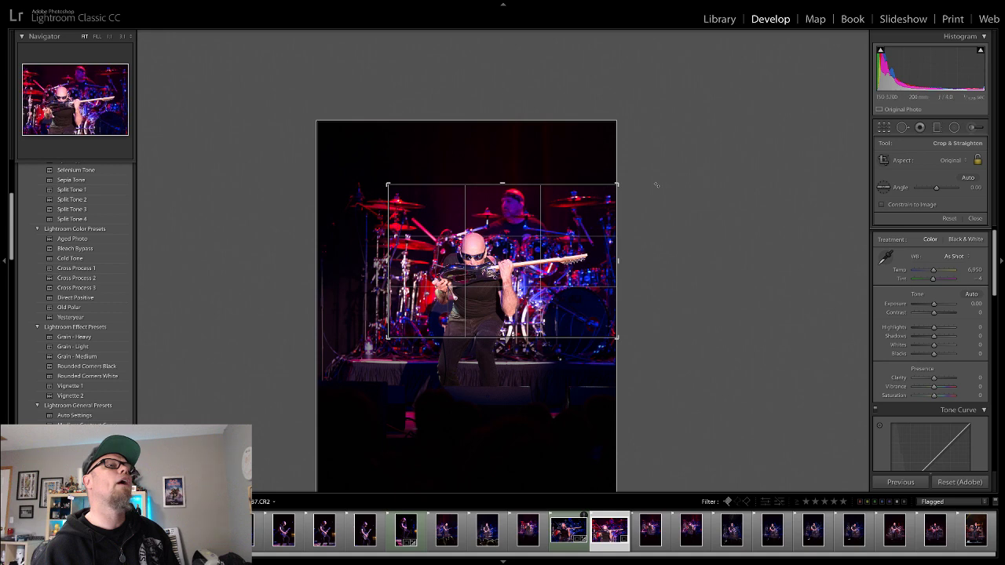
click(975, 220)
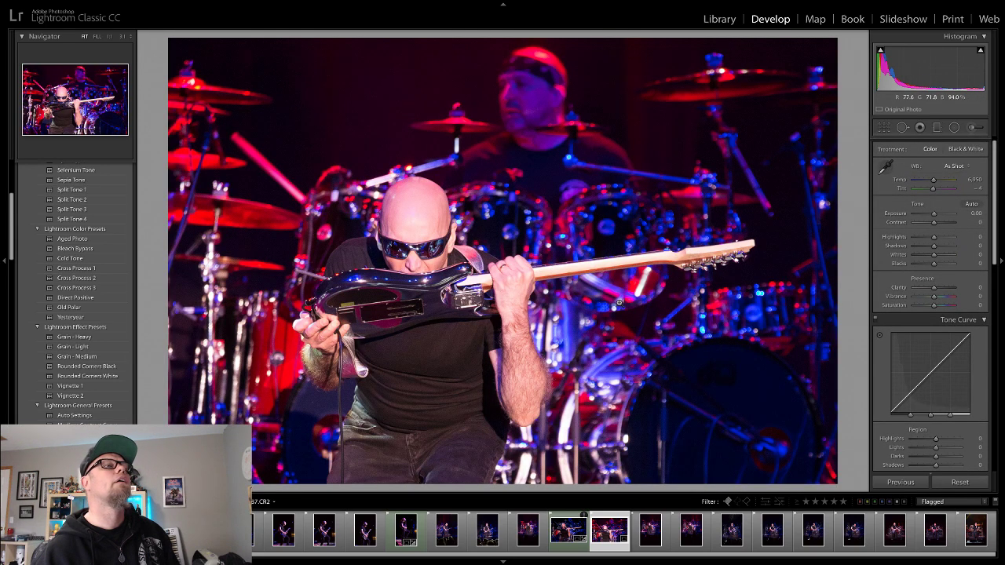
Set highlights to -16, blacks to -48 and clarity to +14 on the red-lit teeth-playing shot, and give it a green label
drag(934, 237, 932, 245)
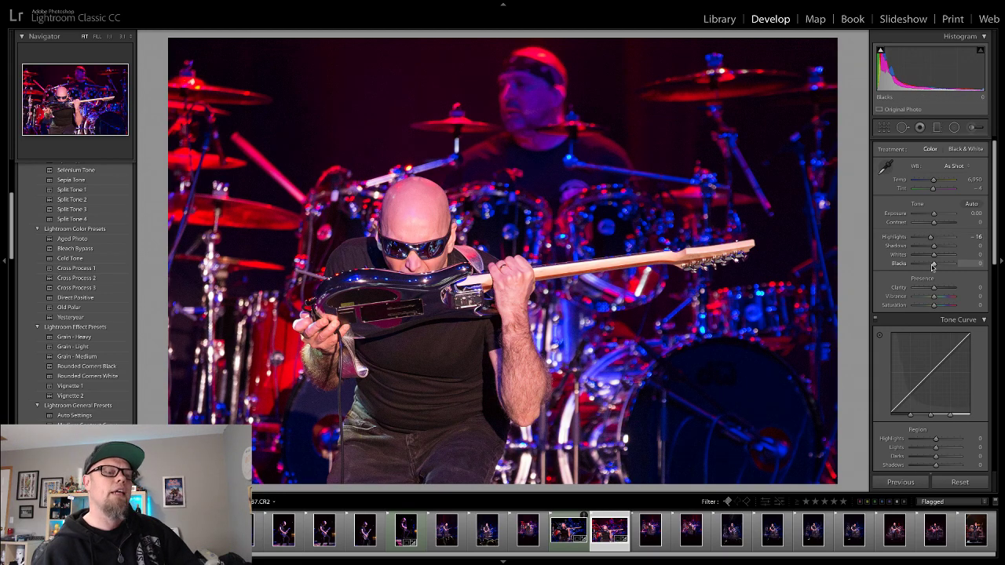
drag(933, 265, 923, 267)
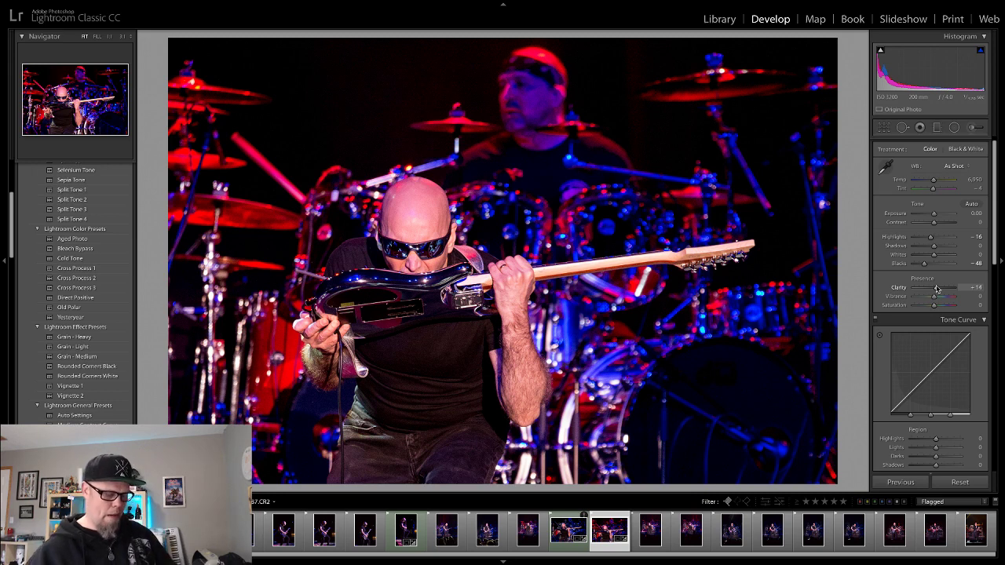
key(8)
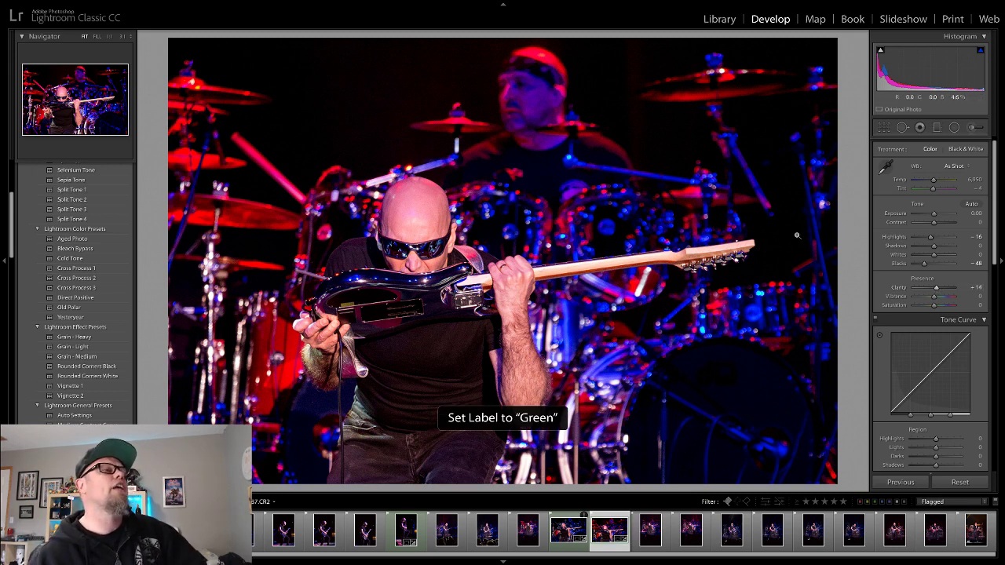
Filter the photos to the green label and flip between the blue-lit and red-lit teeth-playing shots to compare their edits
click(874, 502)
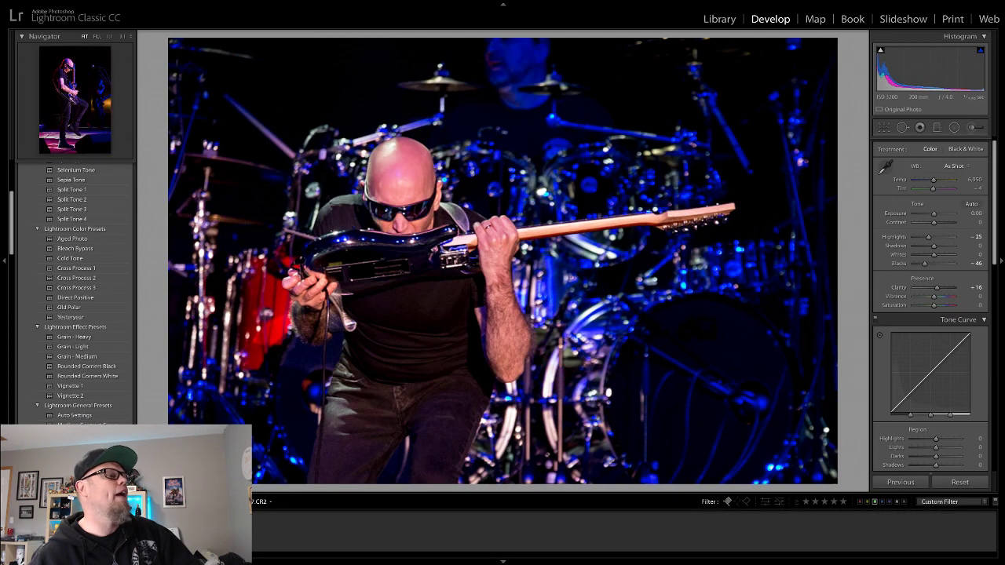
key(Left)
key(Left)
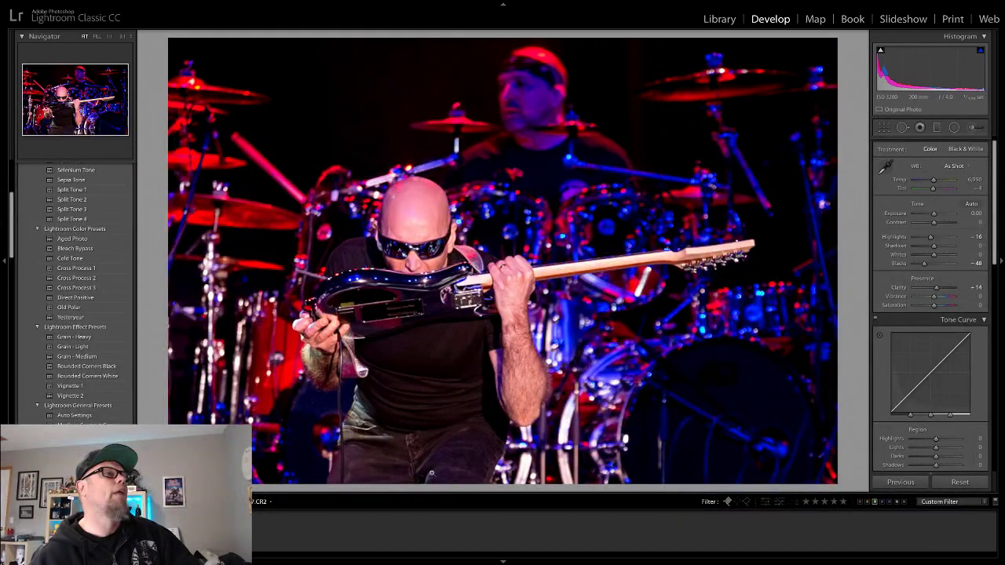
key(Left)
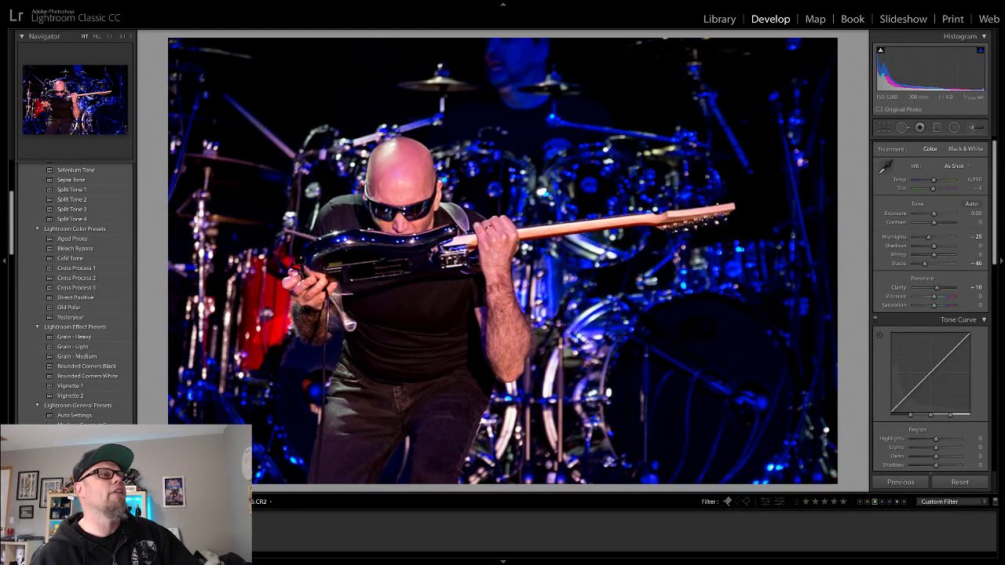
key(Left)
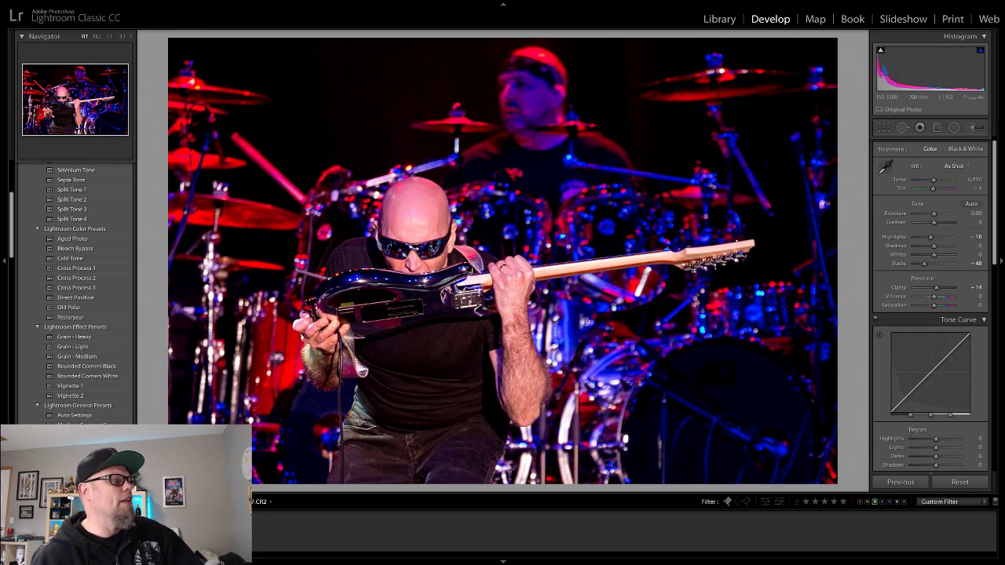
key(Left)
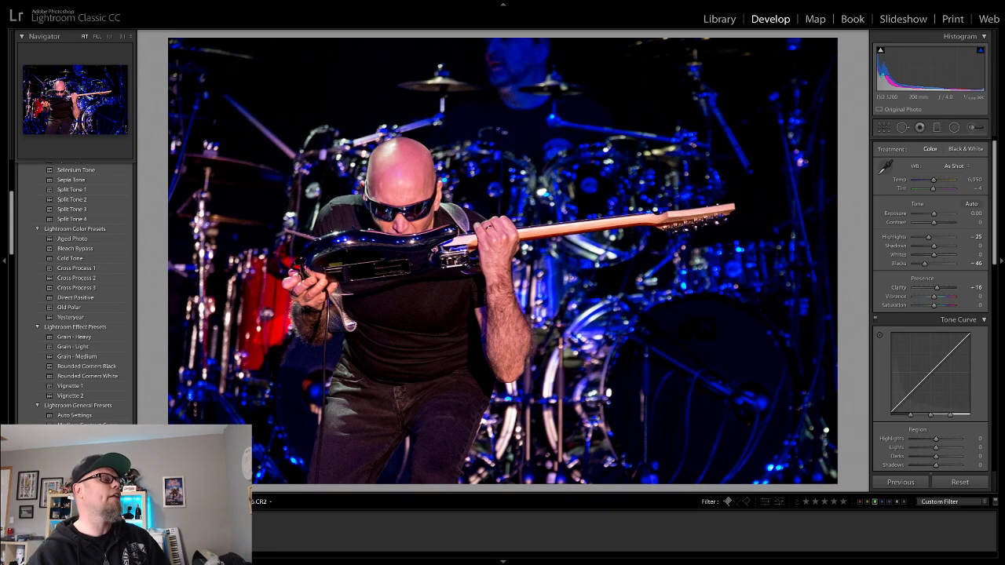
key(Right)
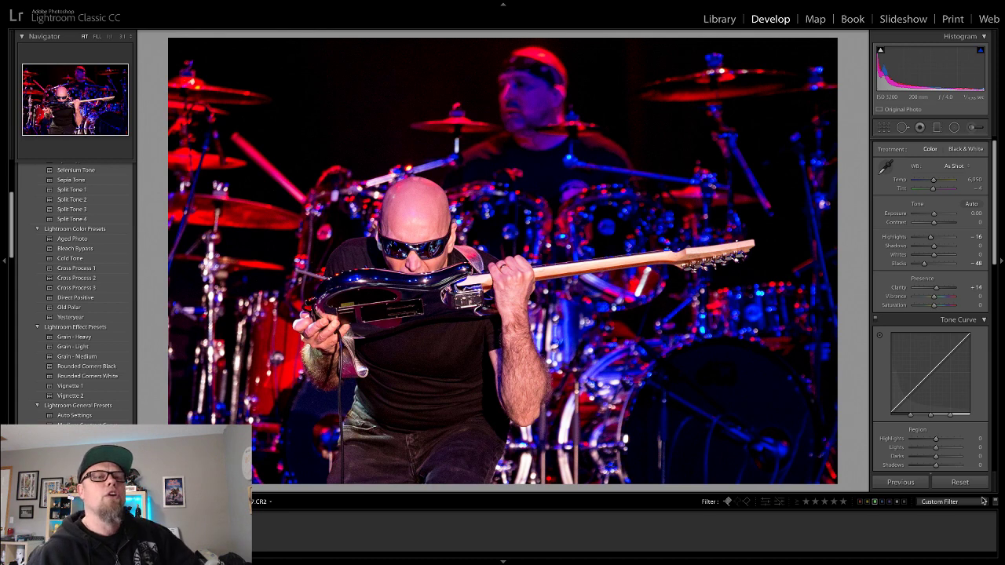
Switch the photo filter back to Flagged and open the uncropped portrait shot that follows the red-lit teeth-playing photo
click(970, 508)
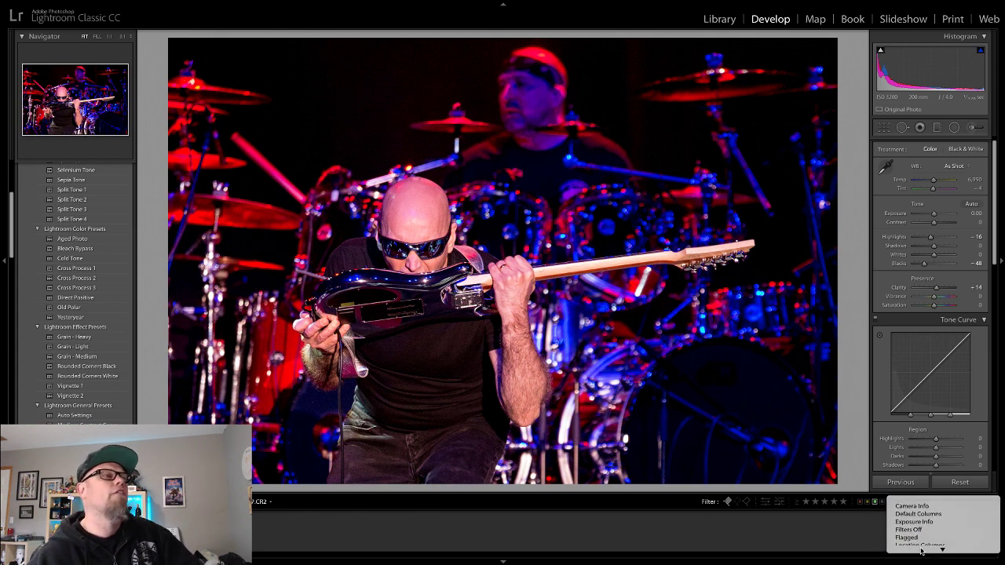
click(934, 520)
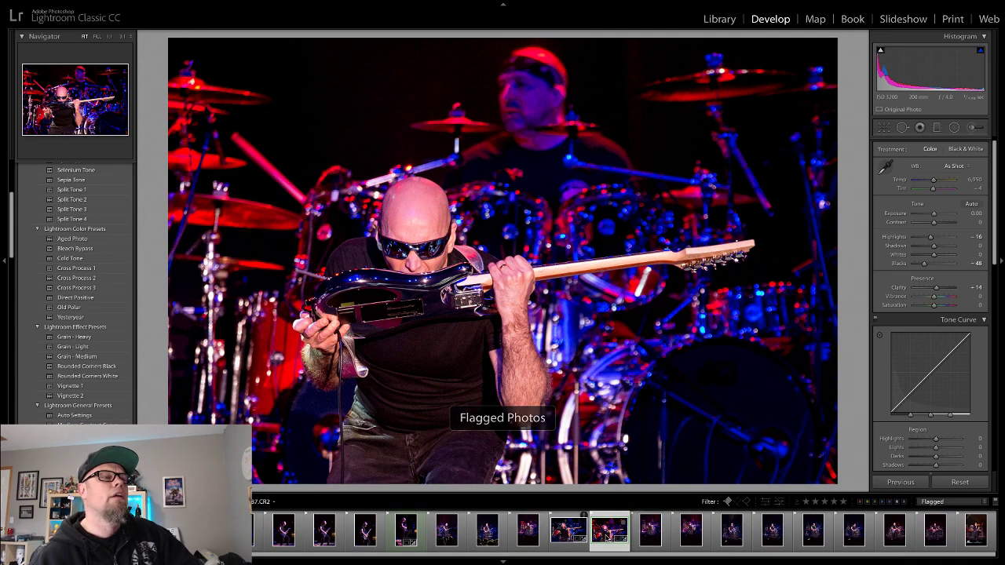
click(649, 532)
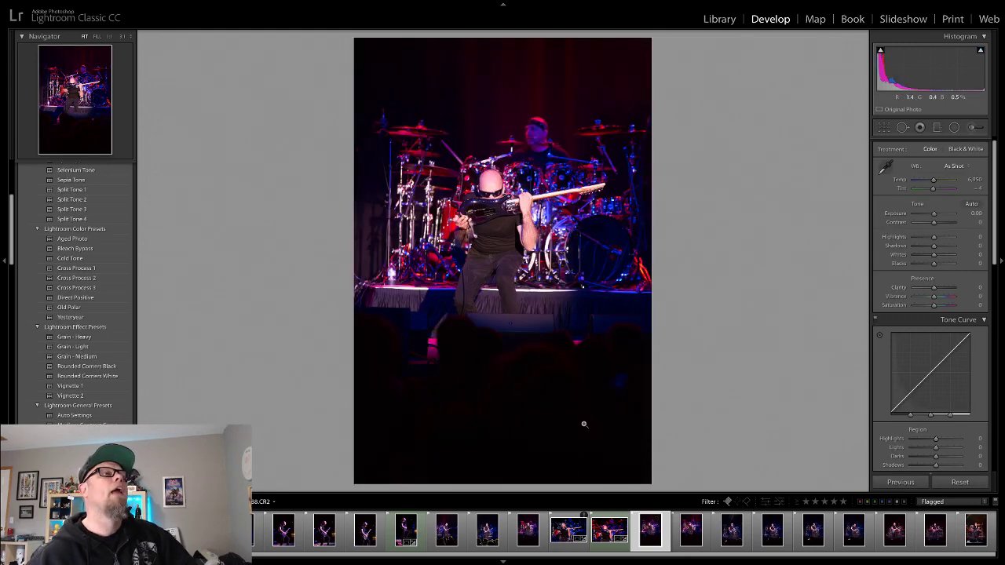
Review the next three flagged concert photos, examining the guitarist's face up close in the two blue-lit shots
key(Right)
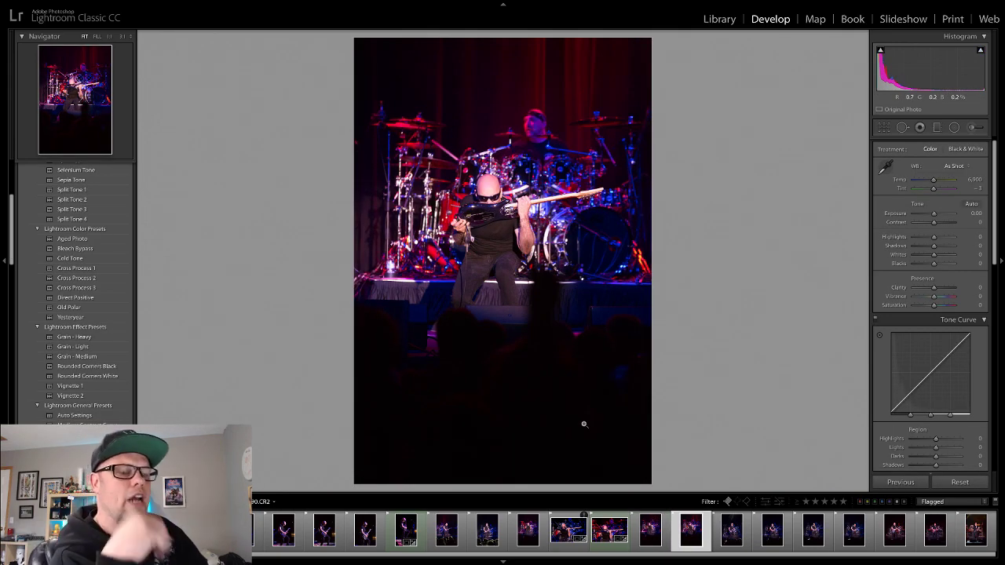
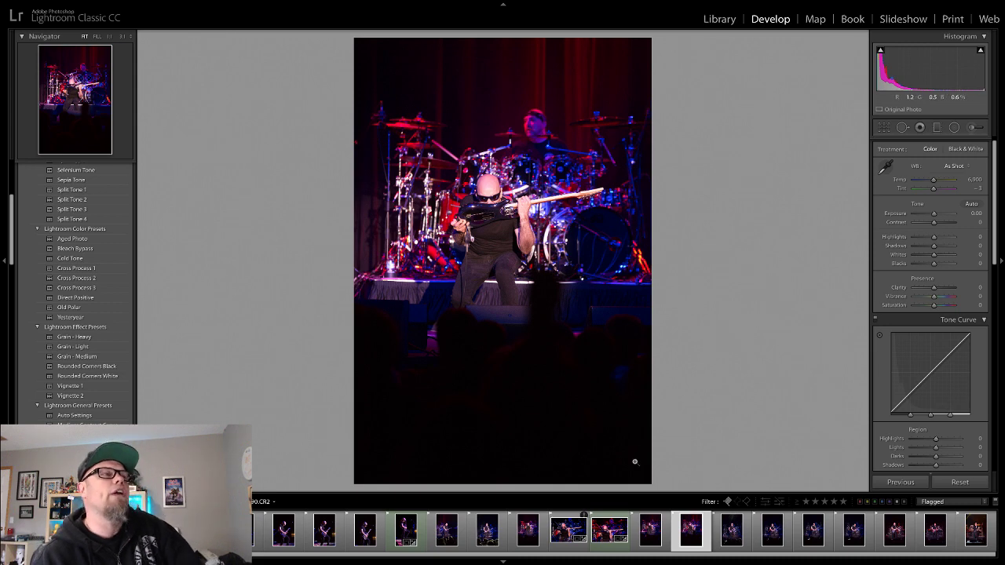
click(732, 537)
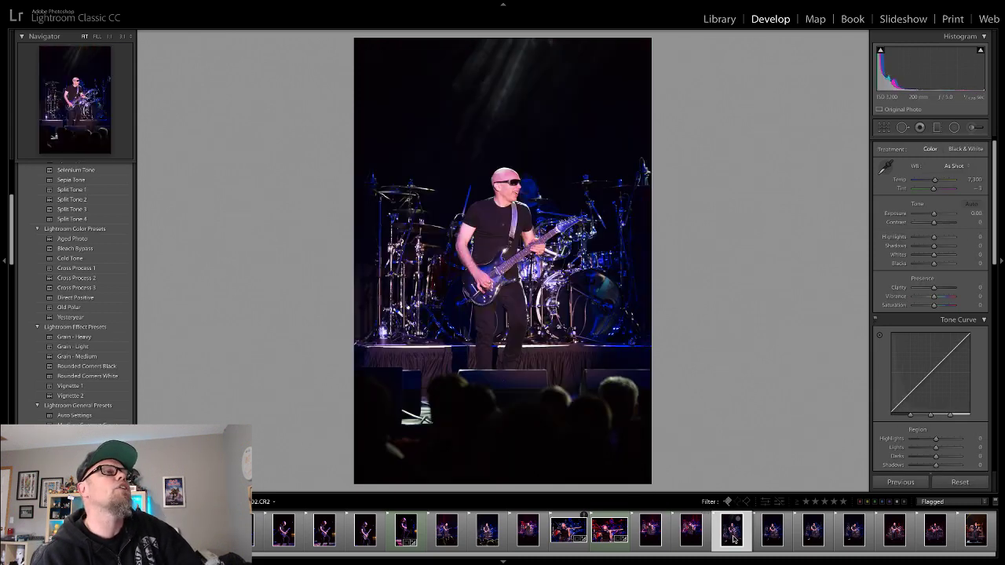
click(511, 197)
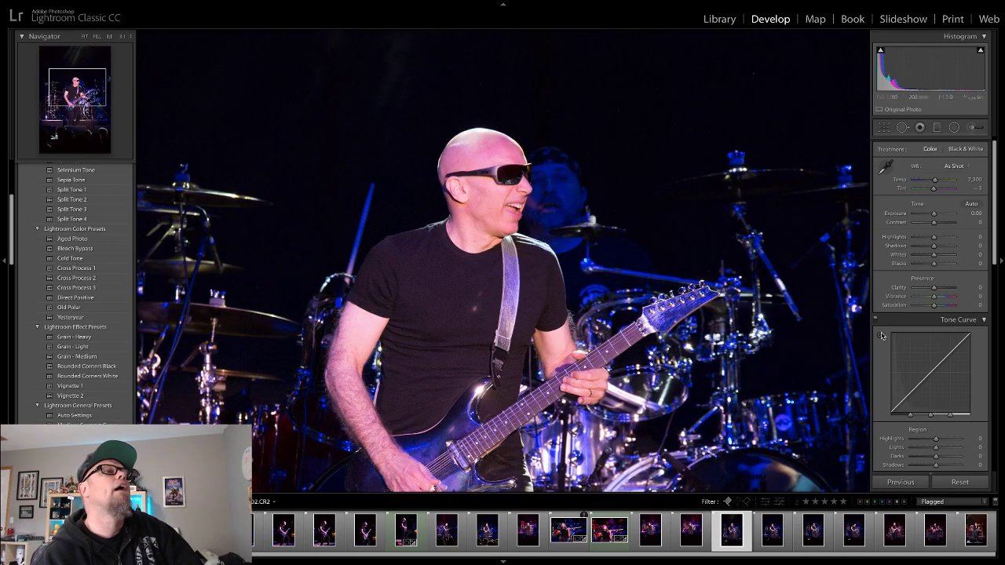
click(838, 334)
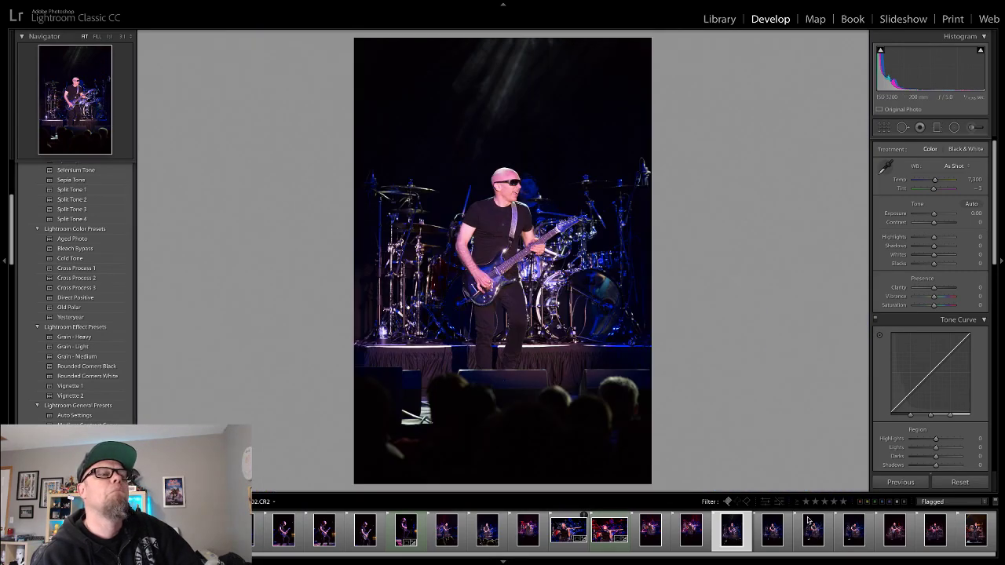
click(771, 531)
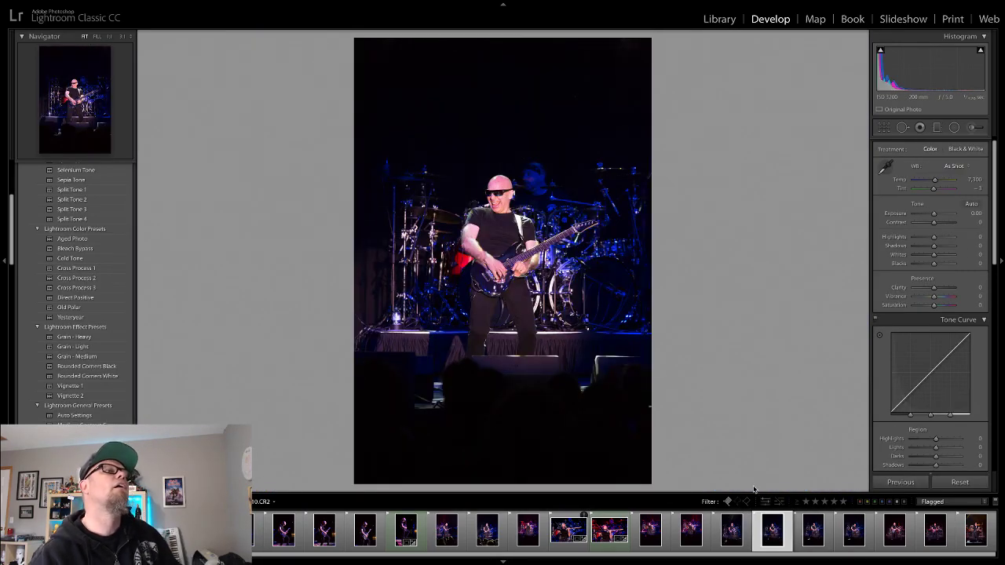
click(505, 202)
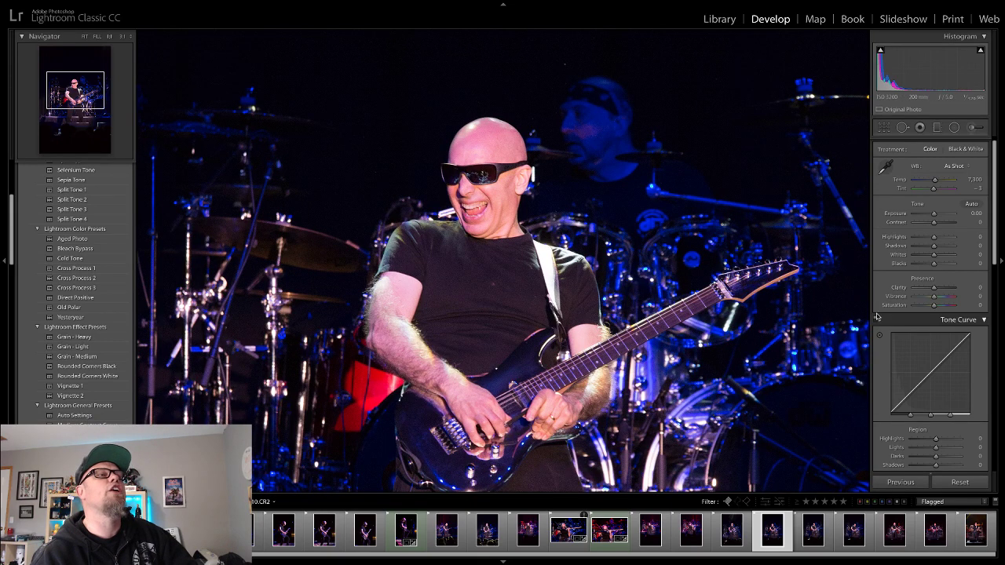
click(584, 298)
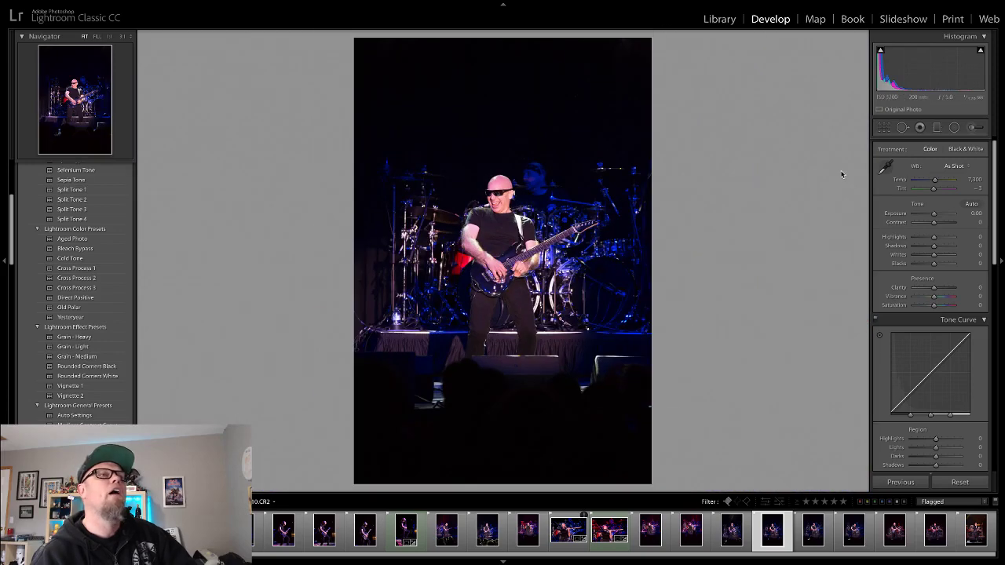
Crop the laughing guitarist's photo to landscape at the original aspect, tightly framed with him left of centre and the drums behind
click(883, 128)
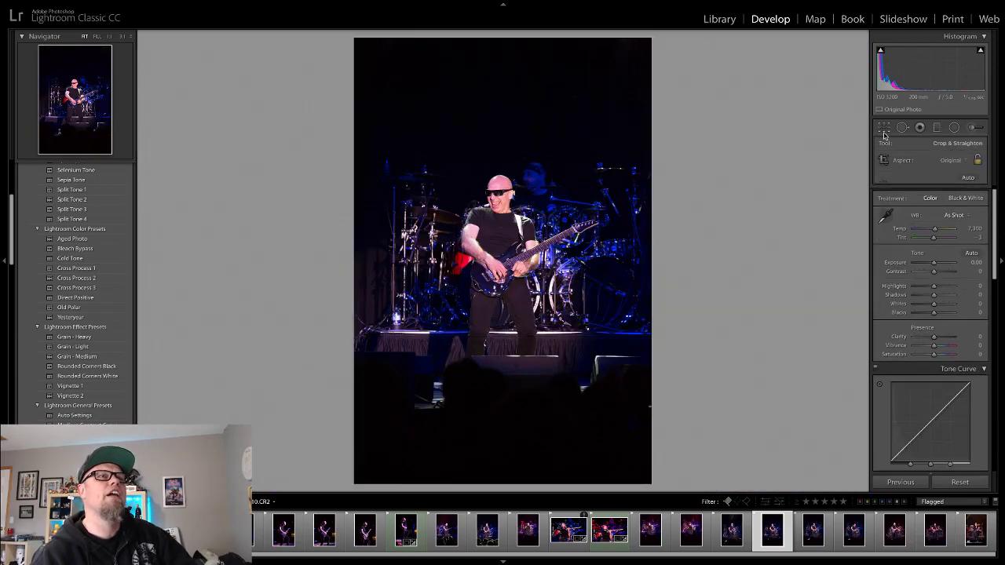
click(885, 131)
click(885, 129)
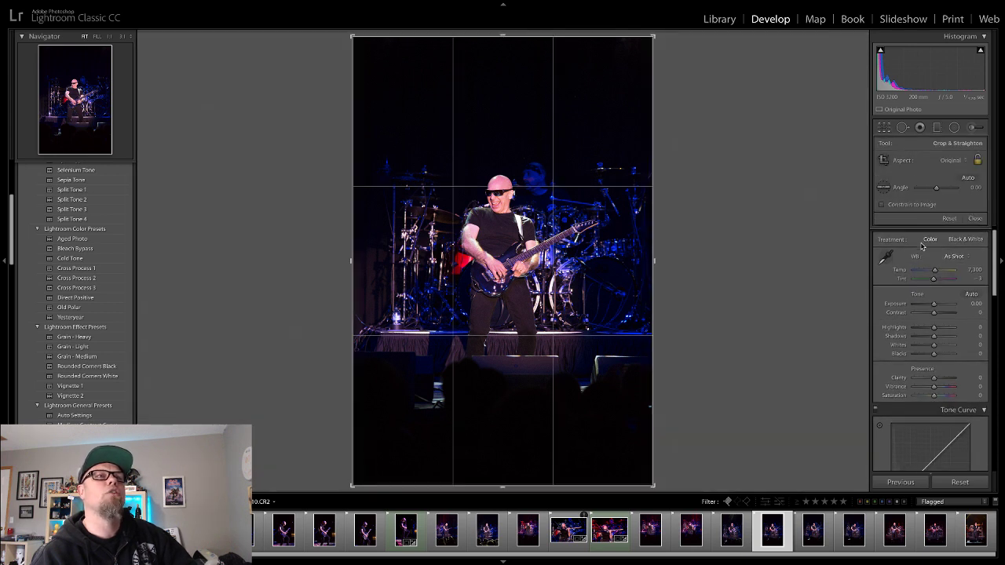
key(x)
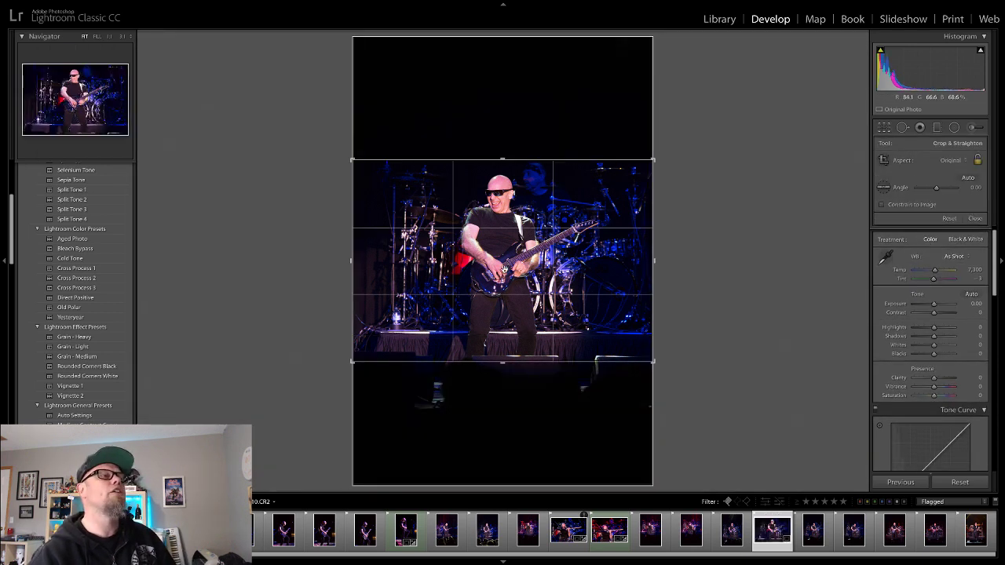
drag(504, 270, 503, 310)
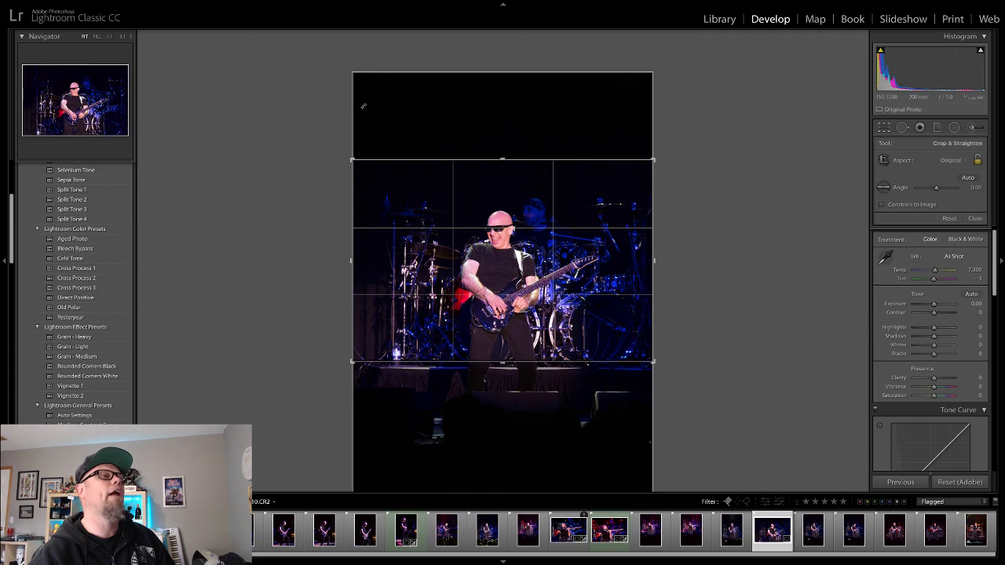
drag(345, 163, 375, 163)
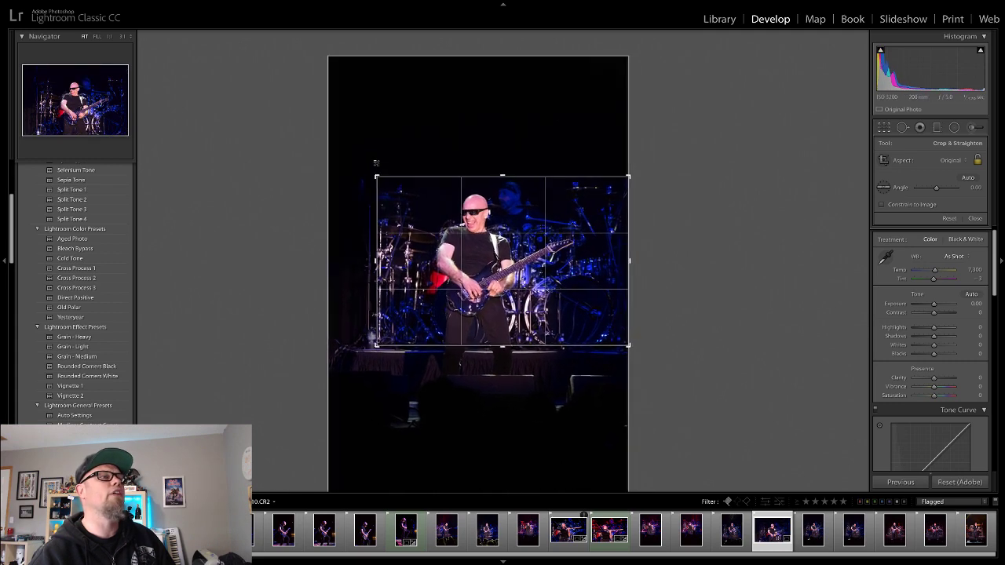
mouse_move(582, 259)
mouse_down()
mouse_move(592, 262)
mouse_move(582, 265)
mouse_up()
drag(377, 177, 385, 183)
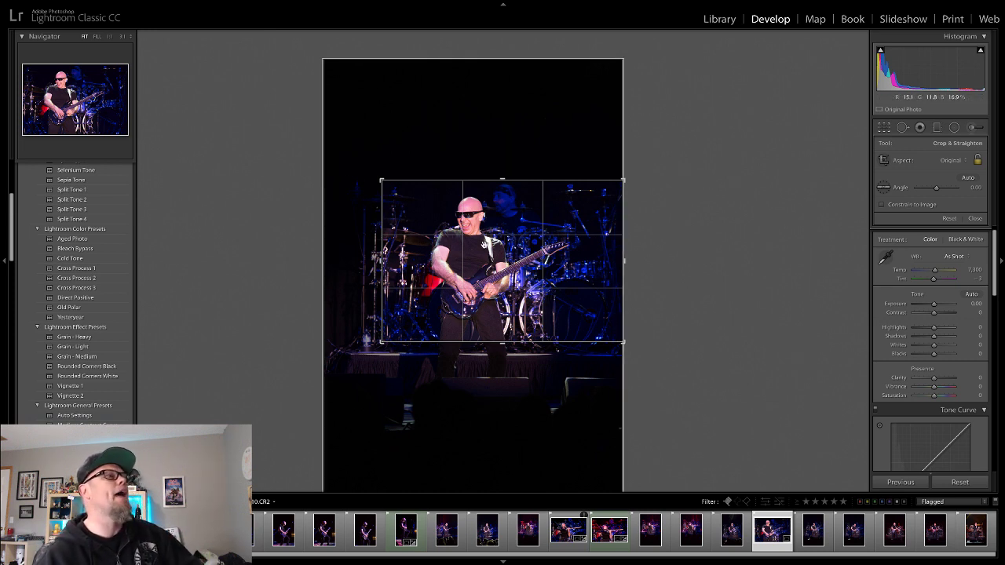
drag(485, 244, 487, 248)
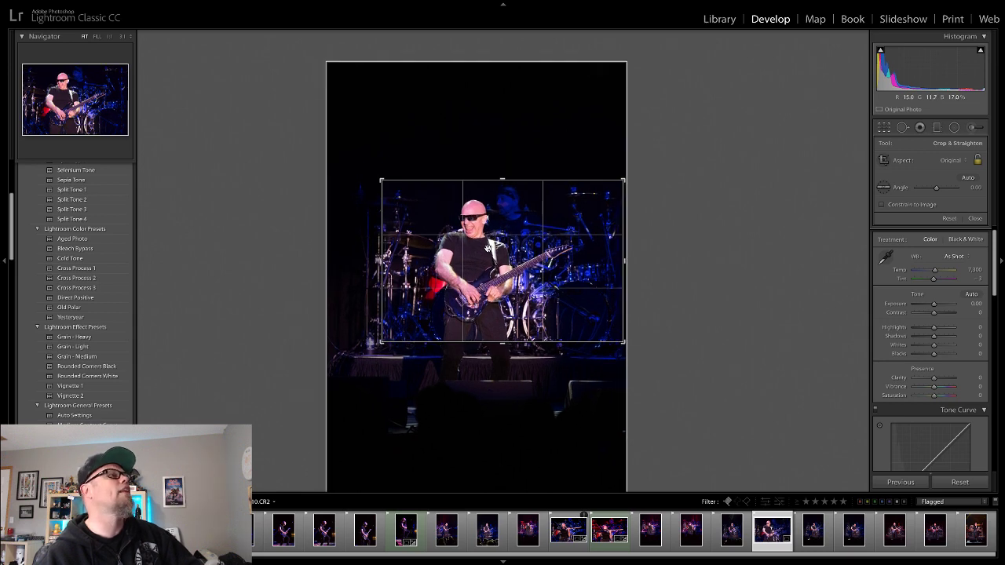
click(974, 219)
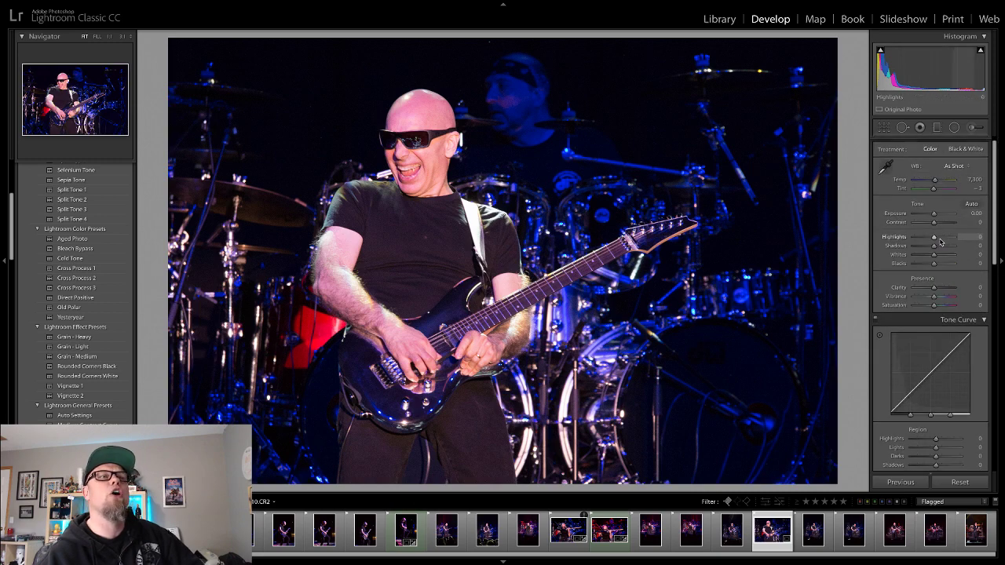
Set Highlights to −10, Blacks to −56 and Tint to −44 on the cropped photo, and give it a green label
drag(933, 238, 923, 266)
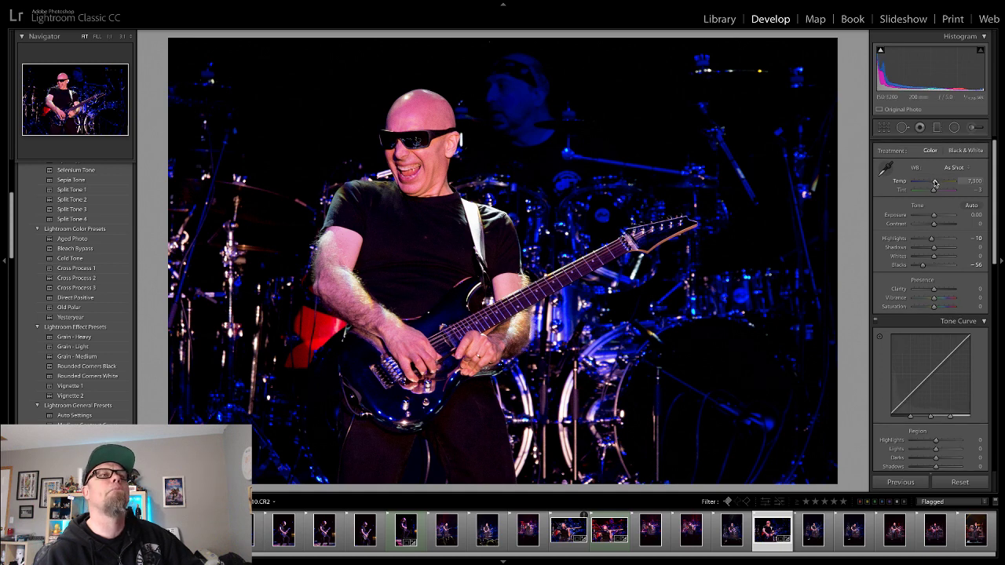
drag(935, 184, 933, 182)
key(ctrl+z)
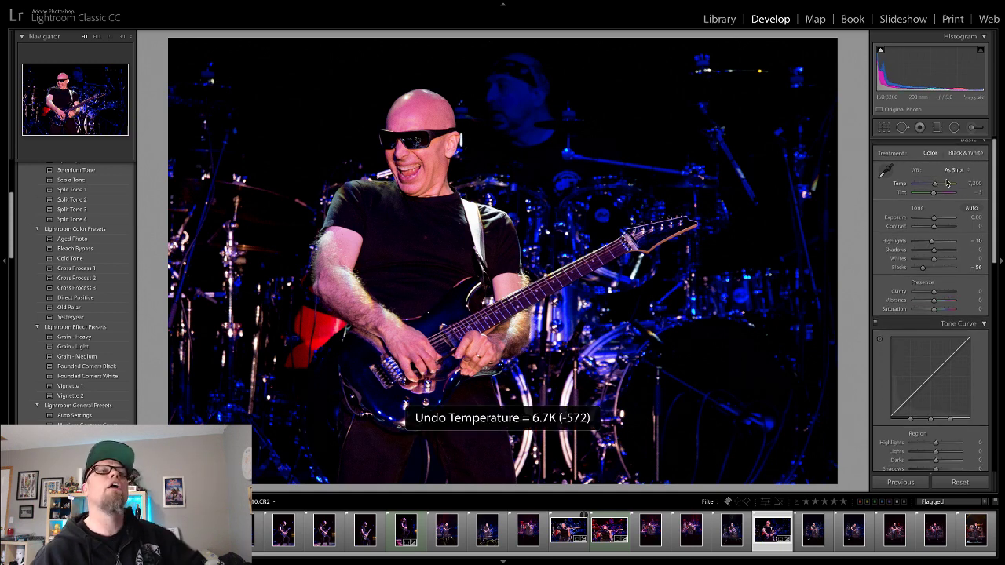
drag(934, 195, 932, 195)
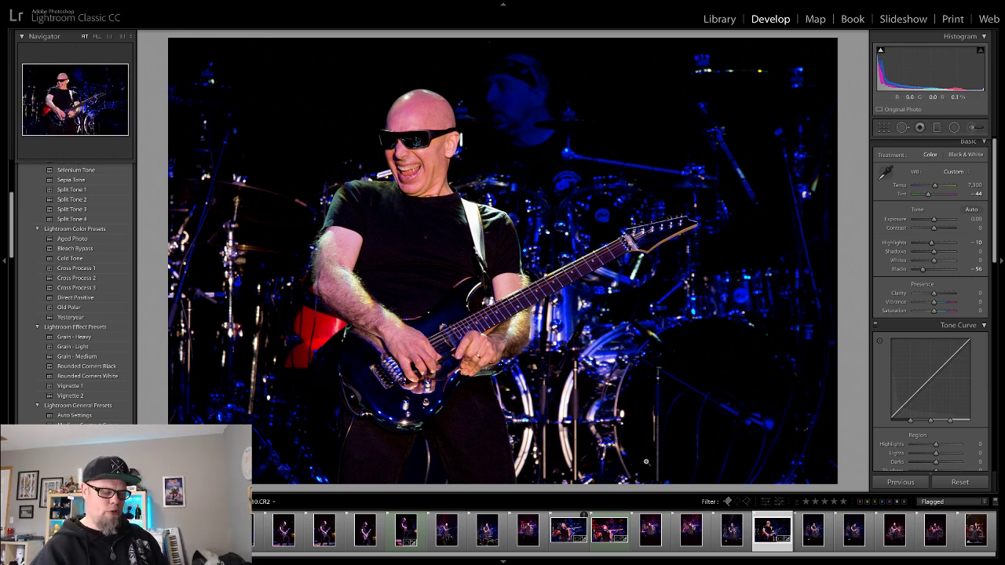
key(8)
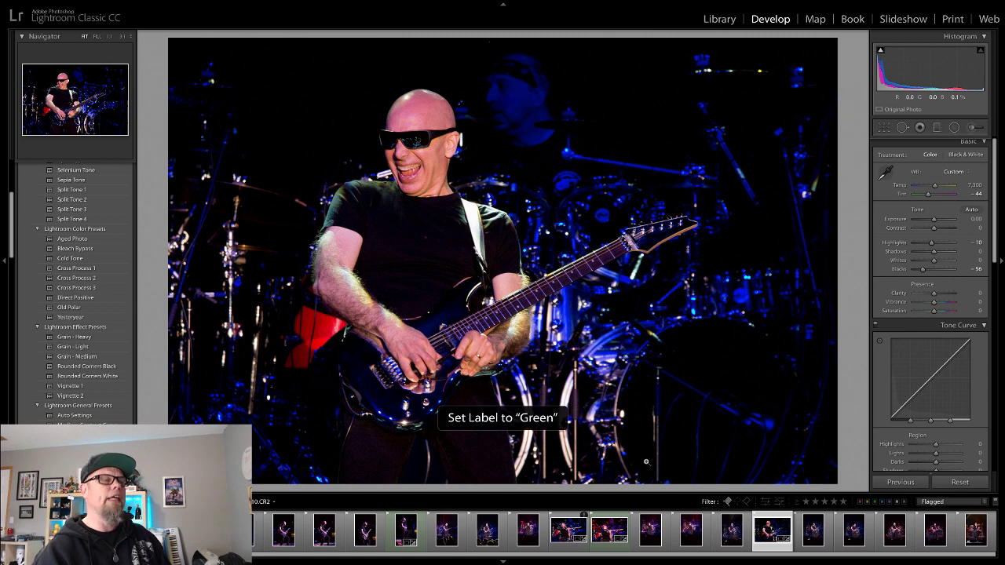
Try filtering the filmstrip to flagged photos with a green label, and restore the Flagged filter
click(930, 504)
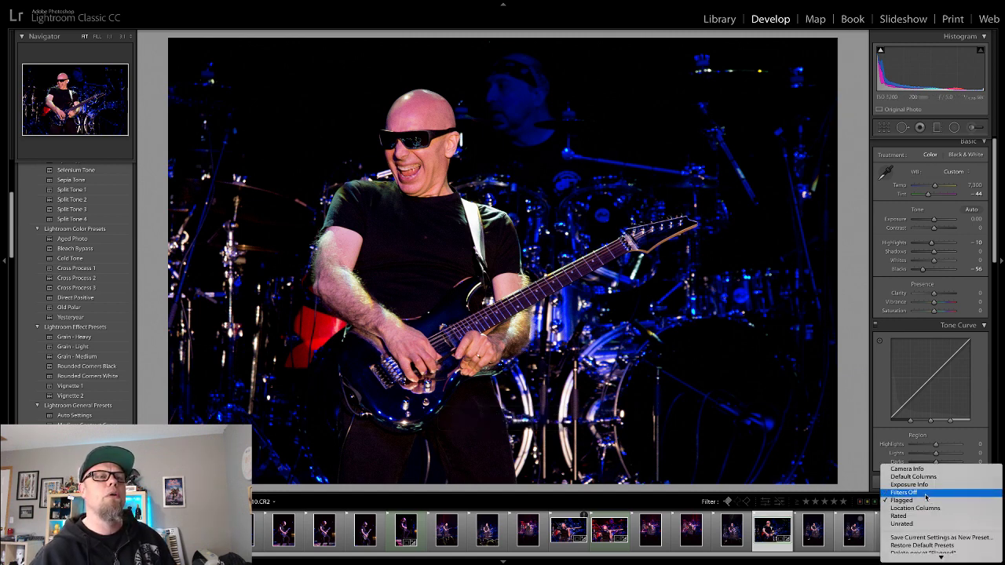
click(876, 504)
click(874, 503)
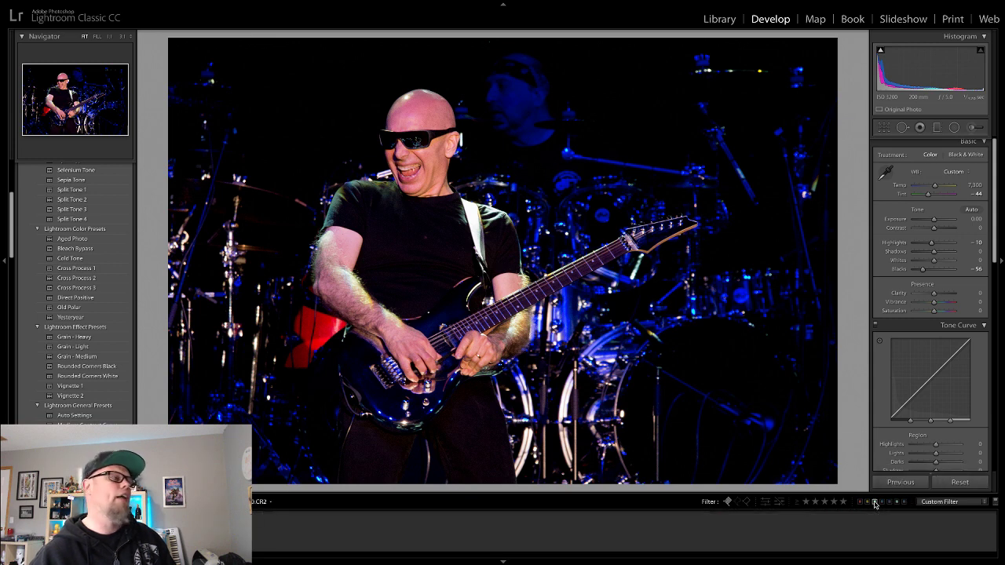
click(975, 504)
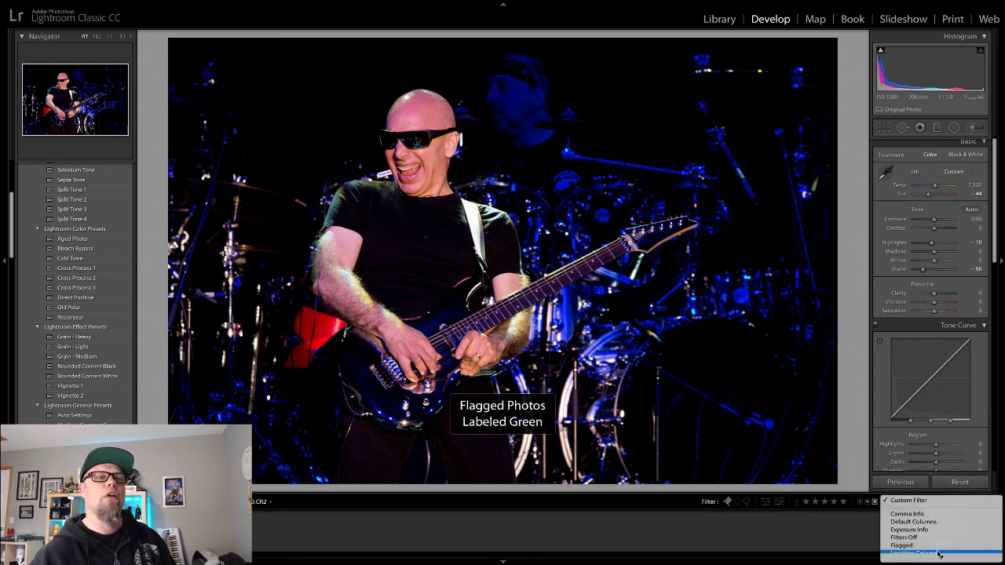
click(946, 504)
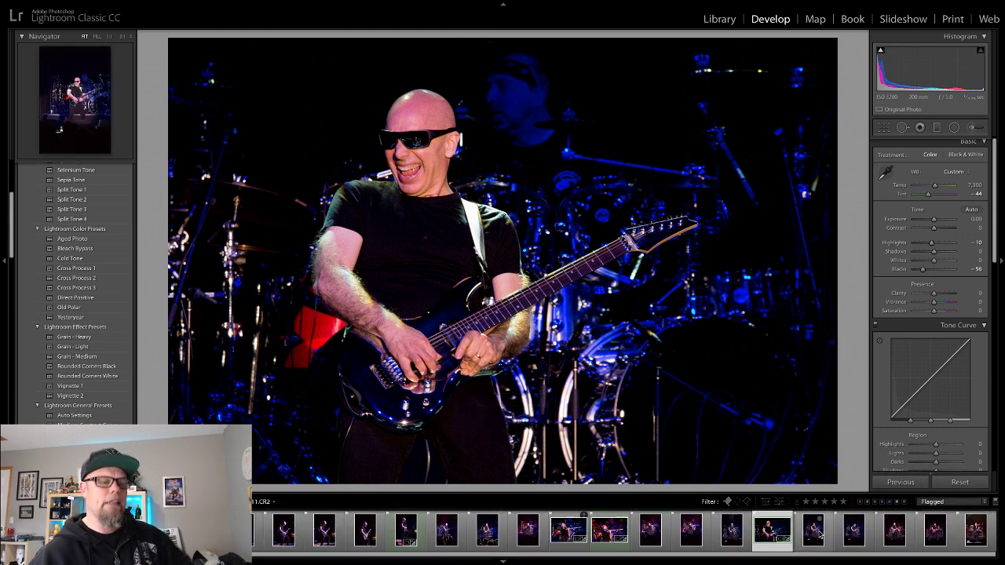
Compare the following two blue-lit guitarist shots with the edited photo, checking expression and sharpness up close
click(817, 531)
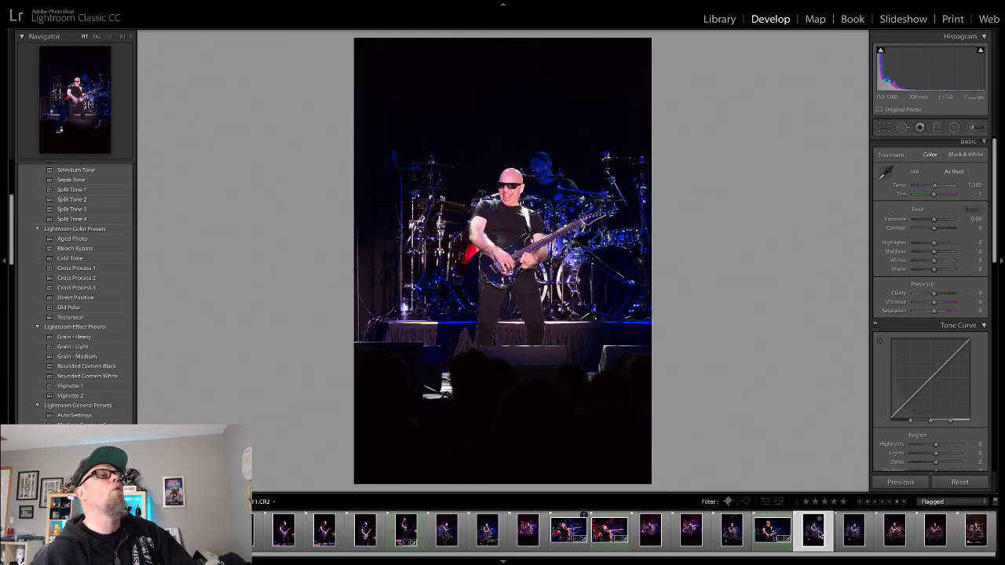
key(Right)
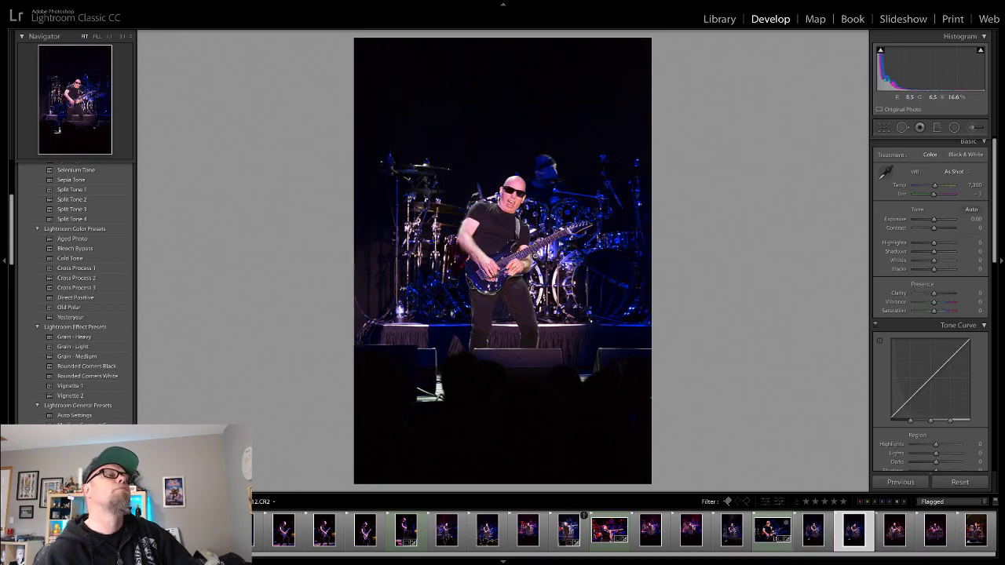
click(516, 200)
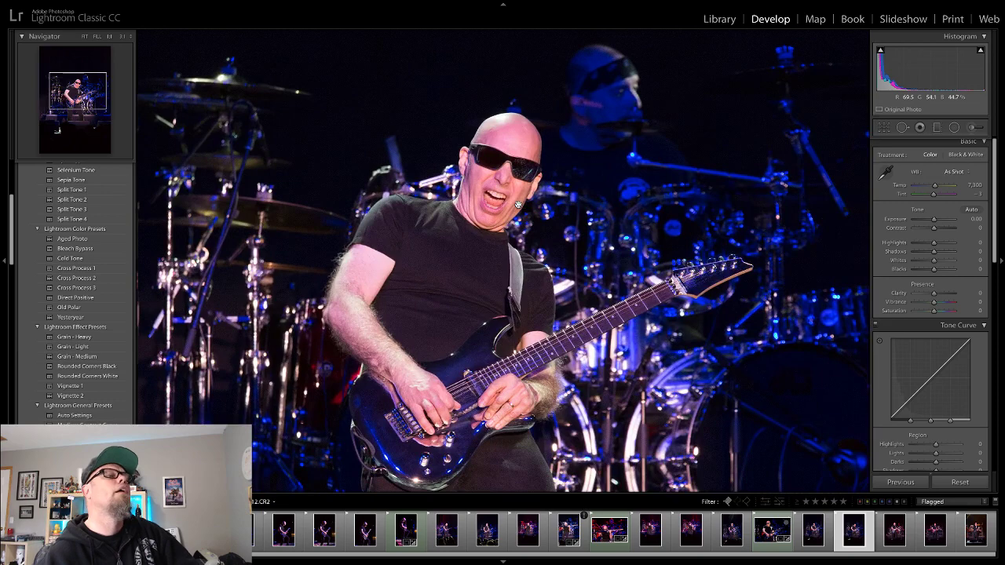
click(779, 532)
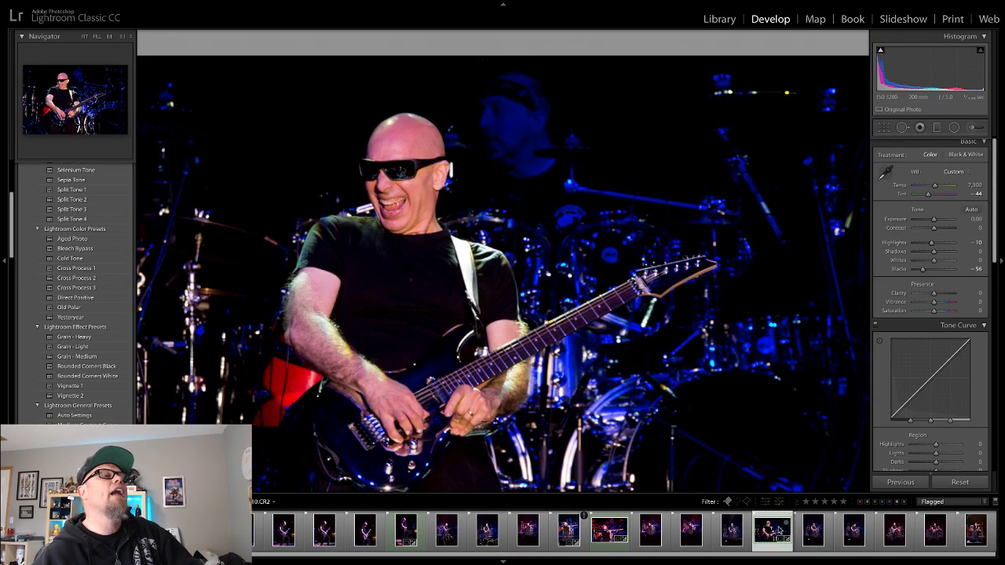
click(850, 535)
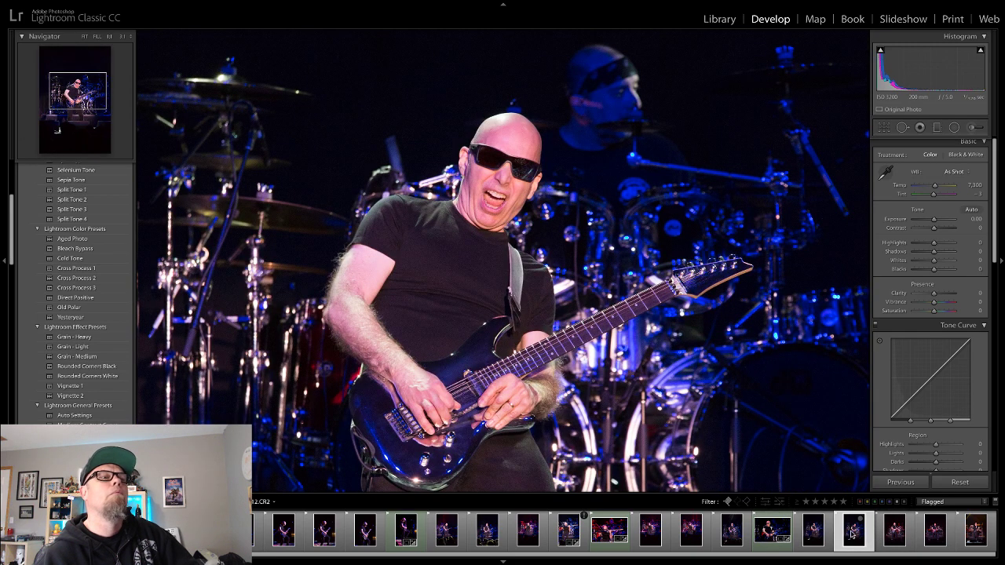
Examine the last three flagged photos, two red-lit and one pointing pose, both up close and in full frame
click(891, 537)
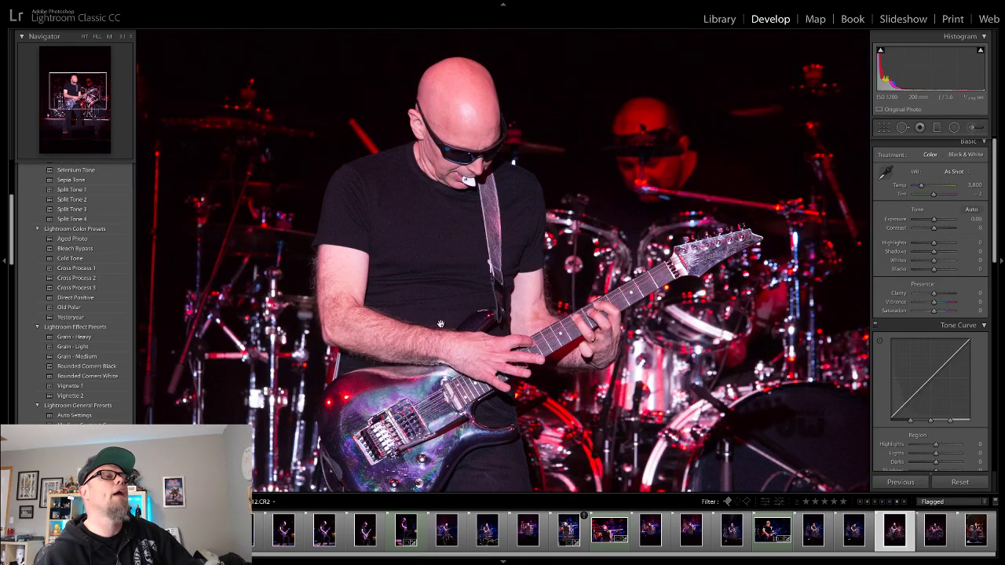
click(727, 404)
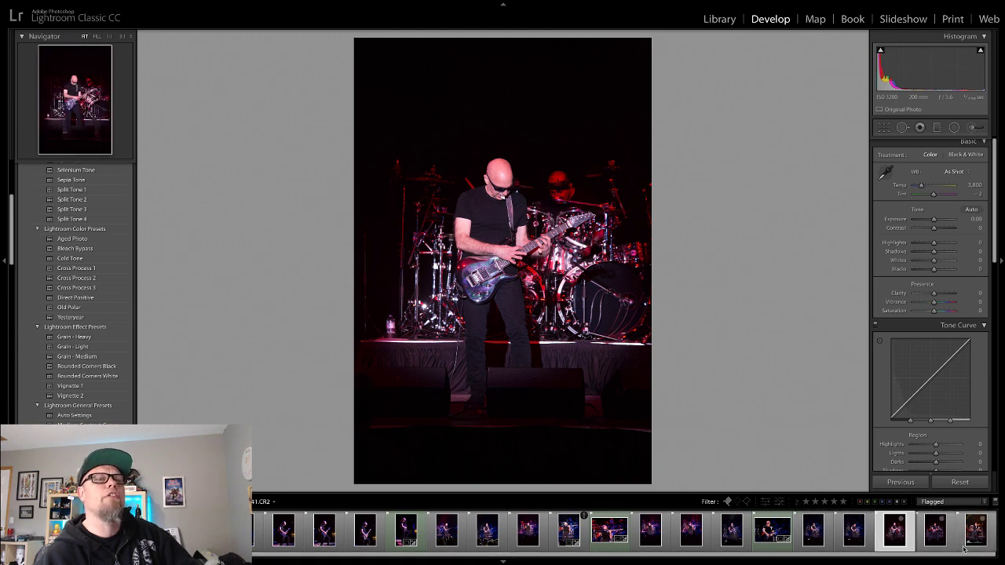
click(503, 229)
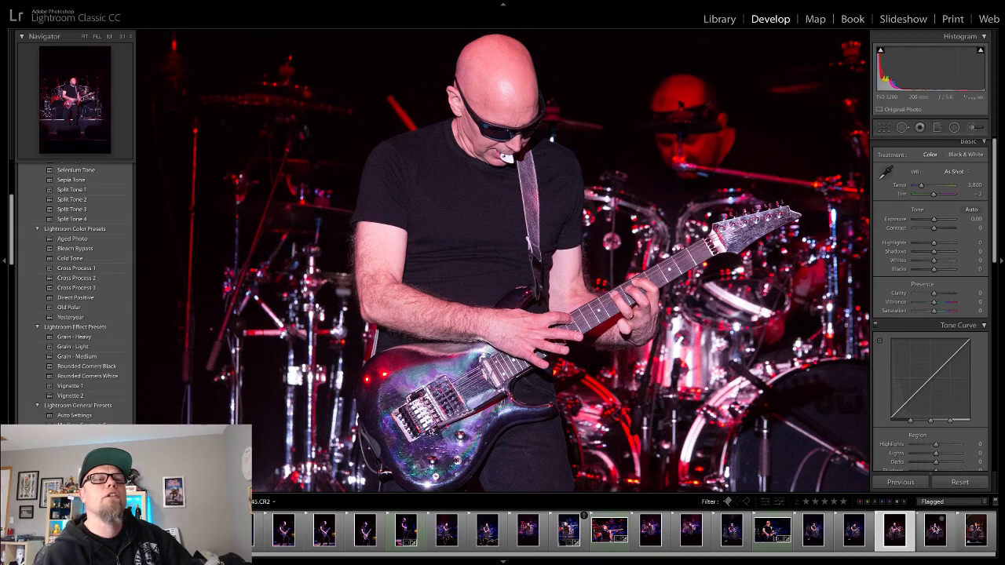
click(934, 531)
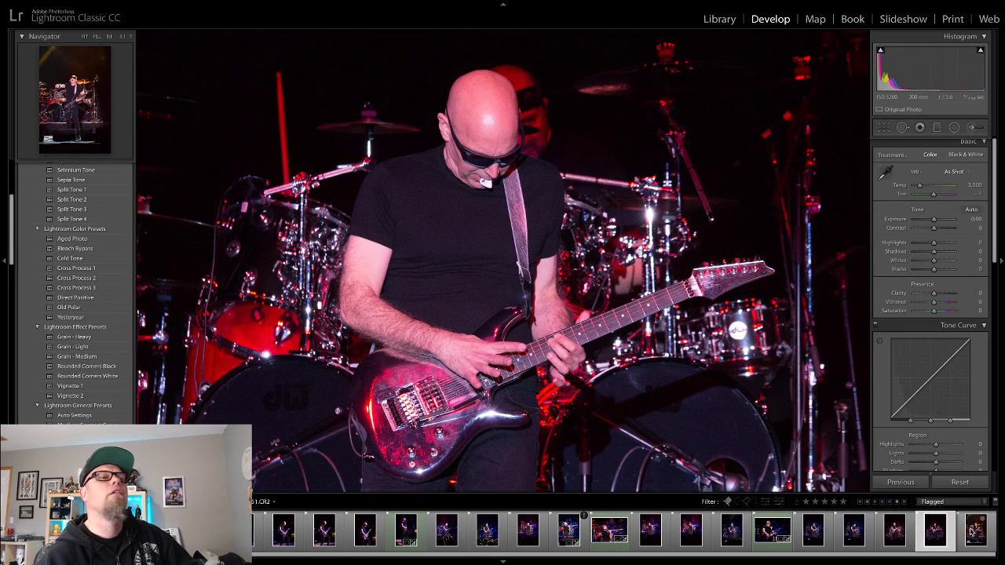
click(974, 530)
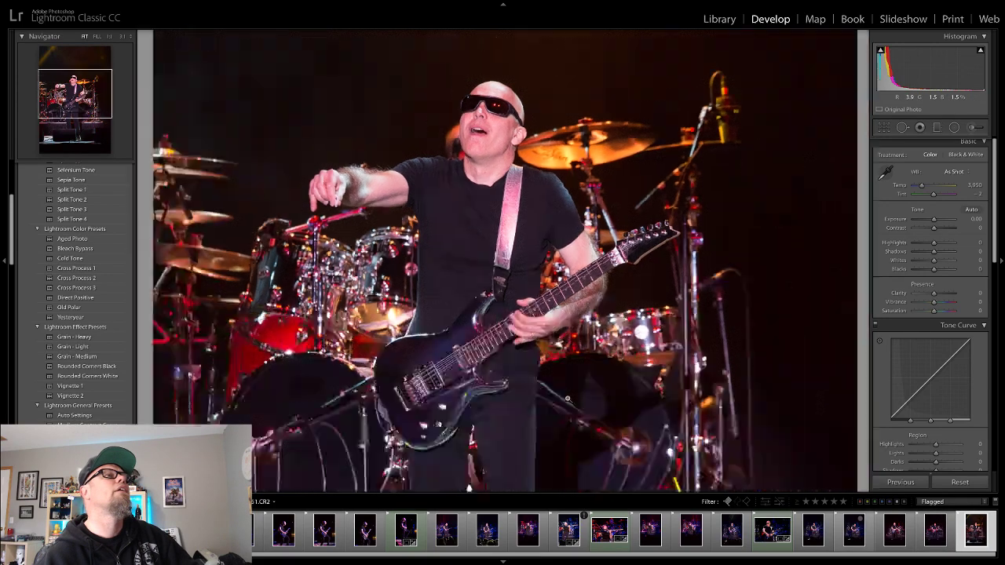
click(567, 398)
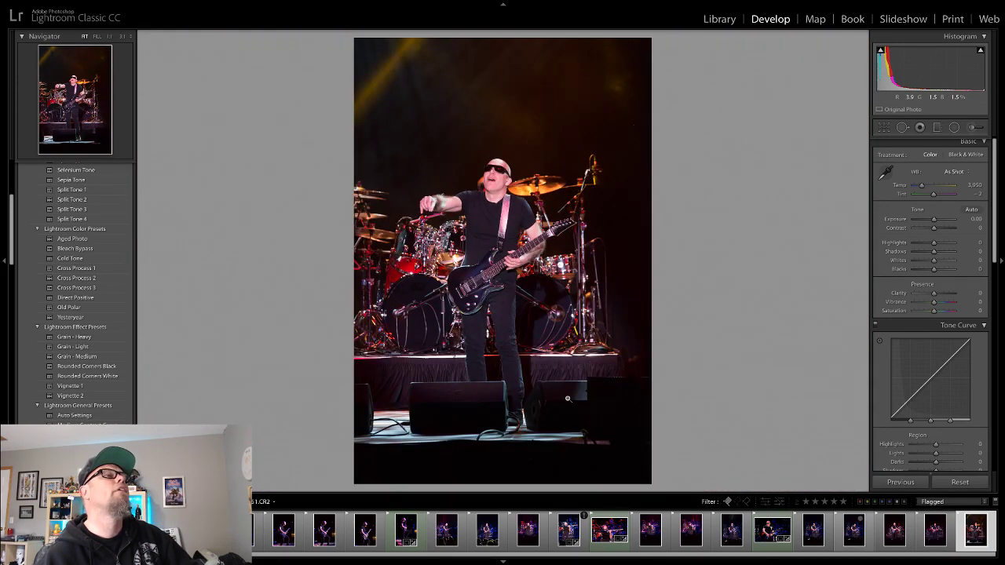
Check the pointing pose up close, and compare the two red-lit guitarist shots in full frame and zoomed in
click(389, 271)
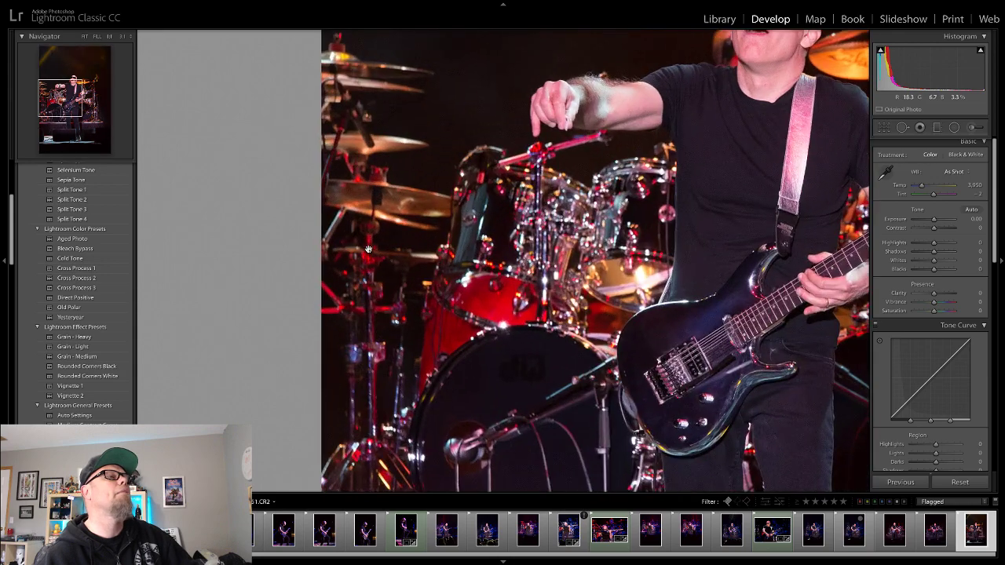
click(559, 131)
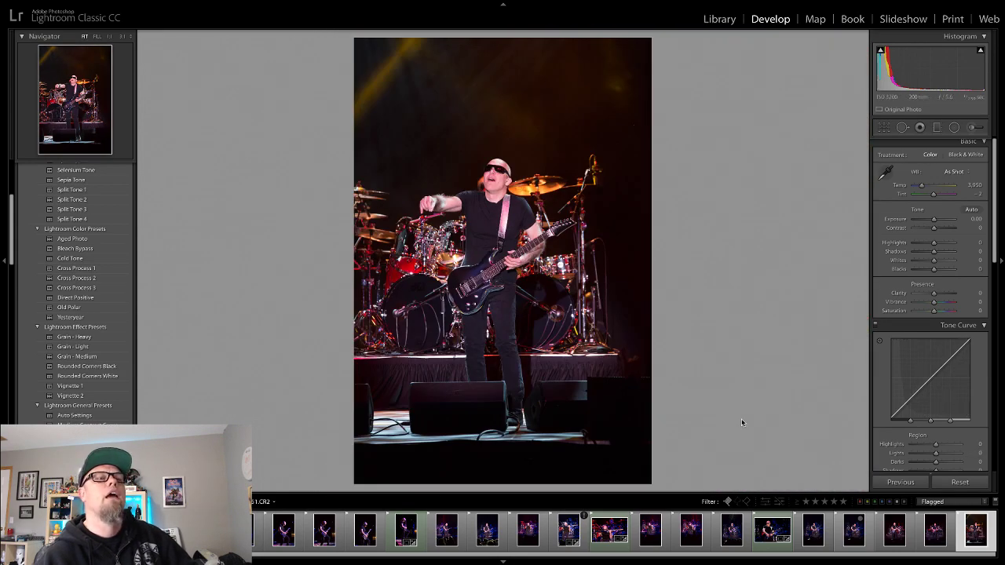
click(935, 531)
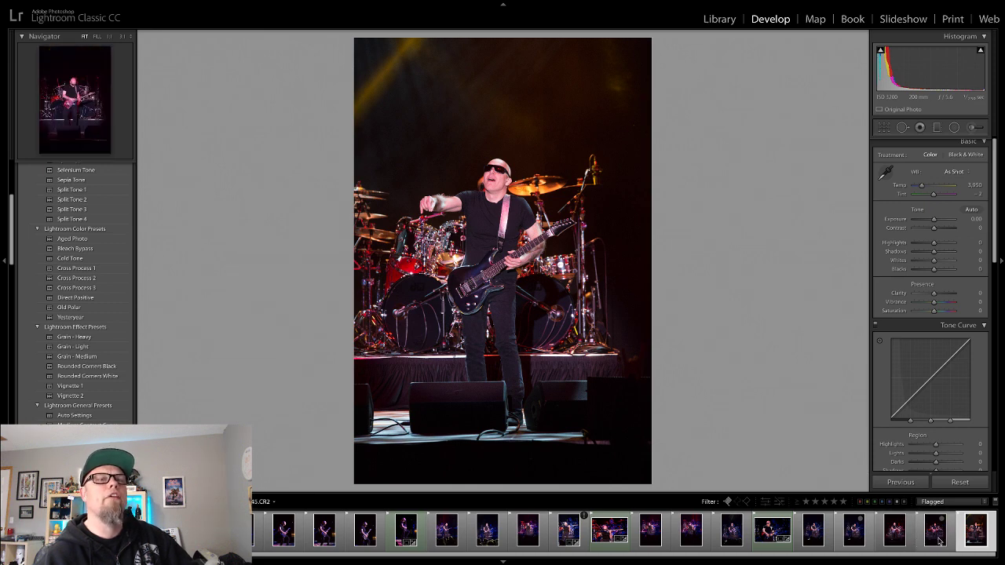
click(896, 539)
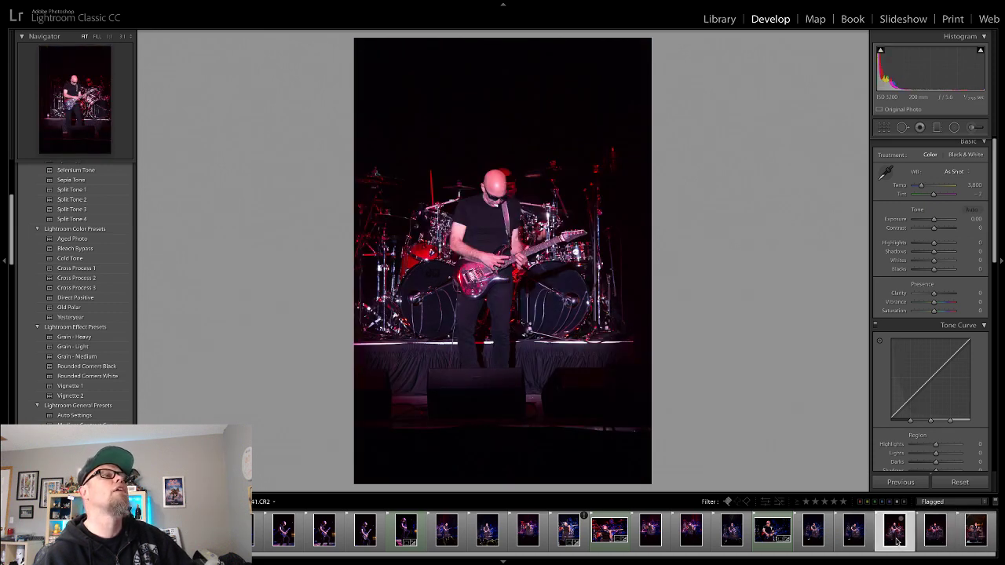
click(936, 542)
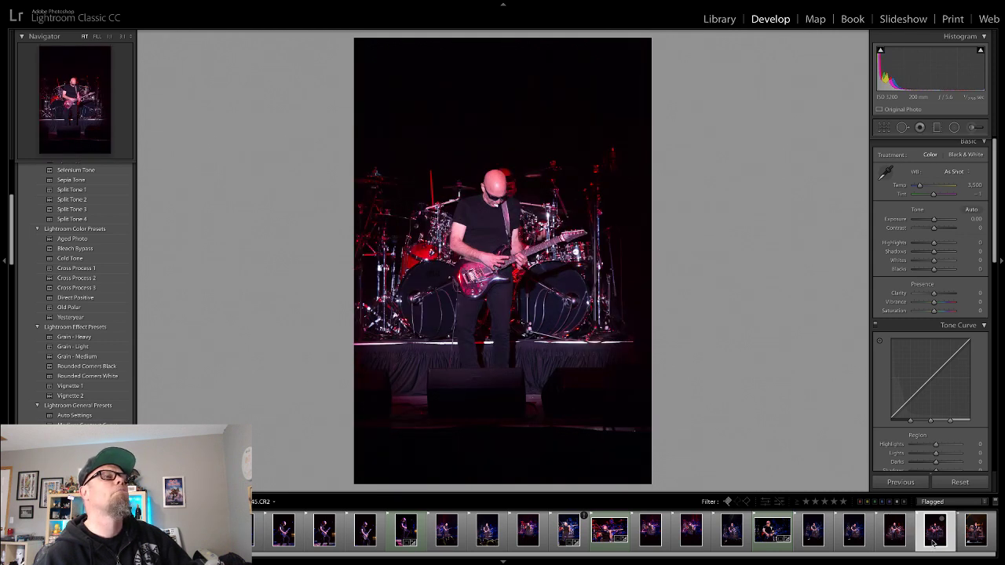
click(895, 540)
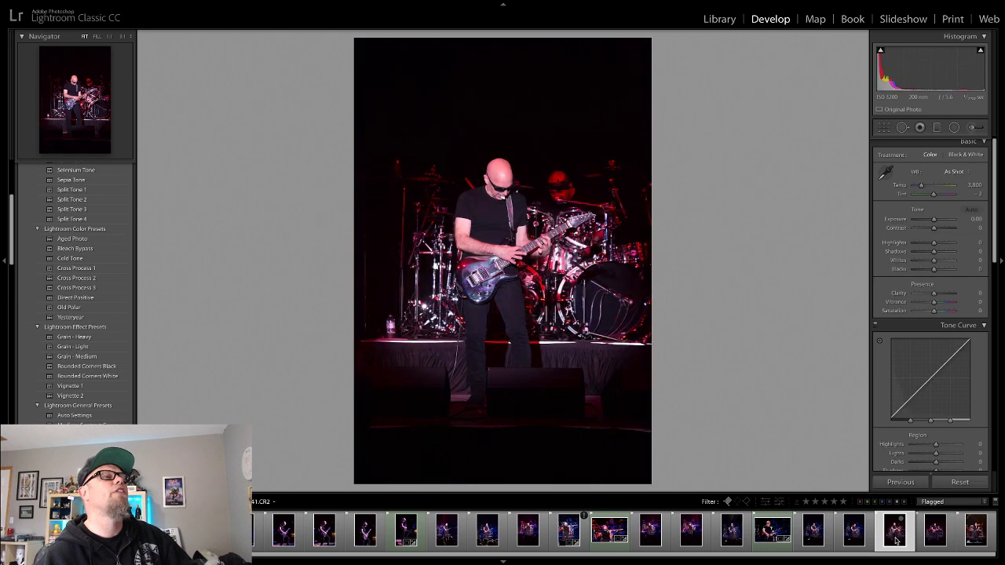
click(482, 256)
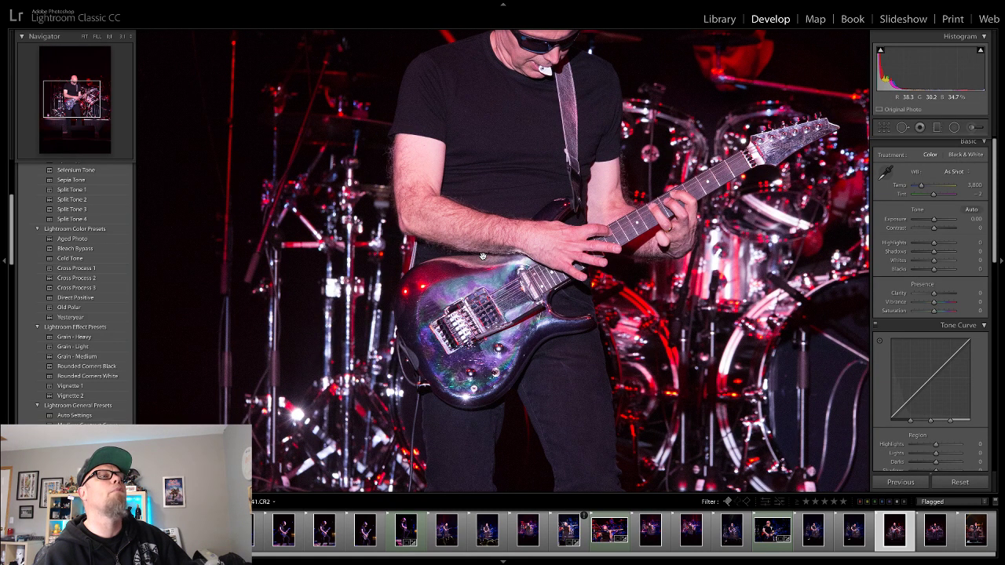
click(934, 533)
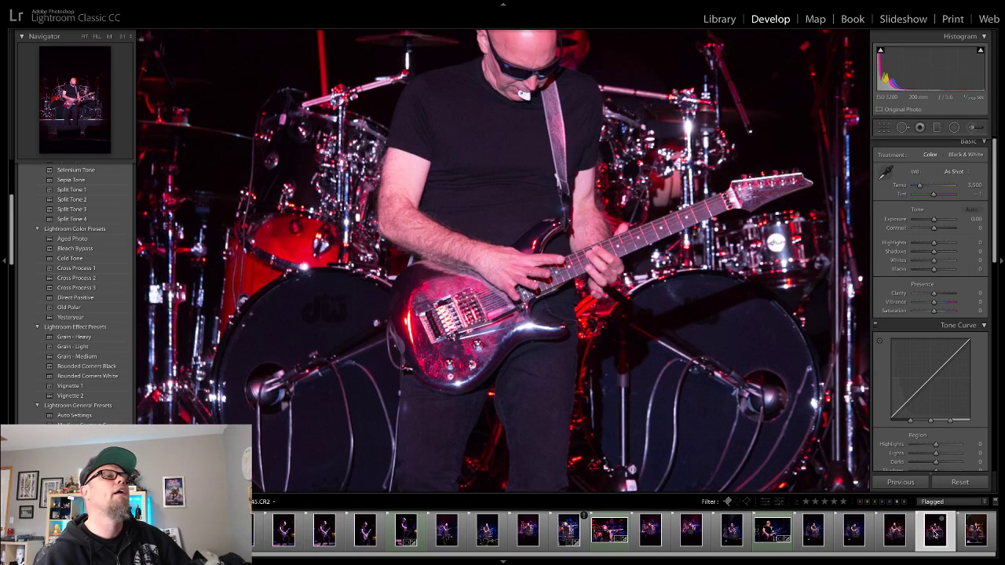
click(895, 530)
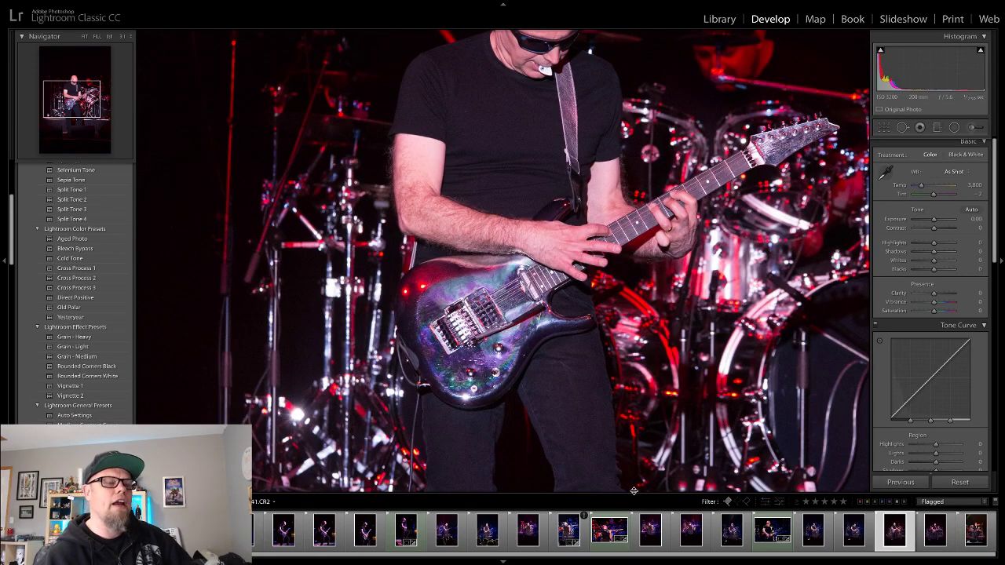
click(850, 149)
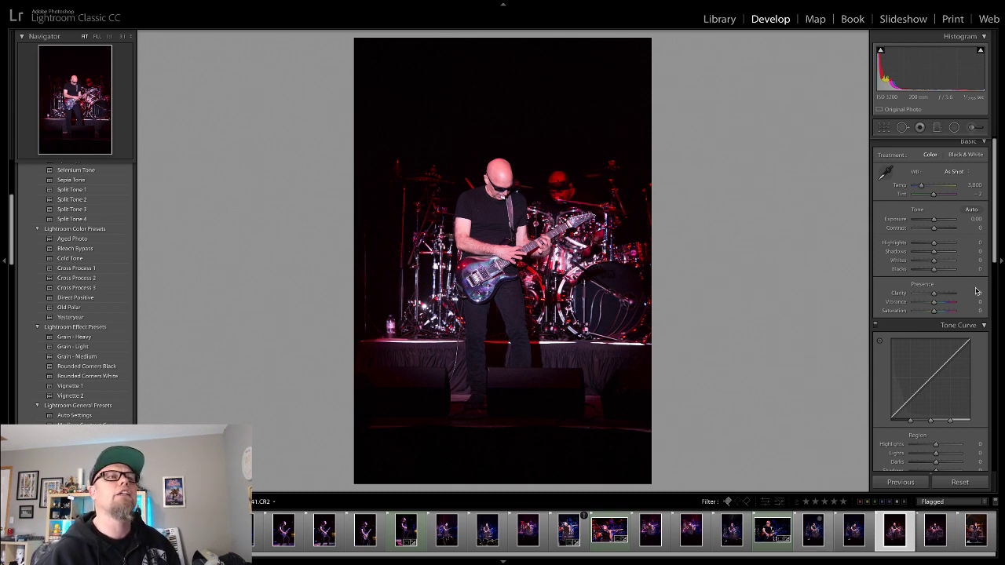
Crop the red-lit shot with the drummer visible to landscape orientation, framing the guitarist from the thighs up with the drums behind
click(883, 128)
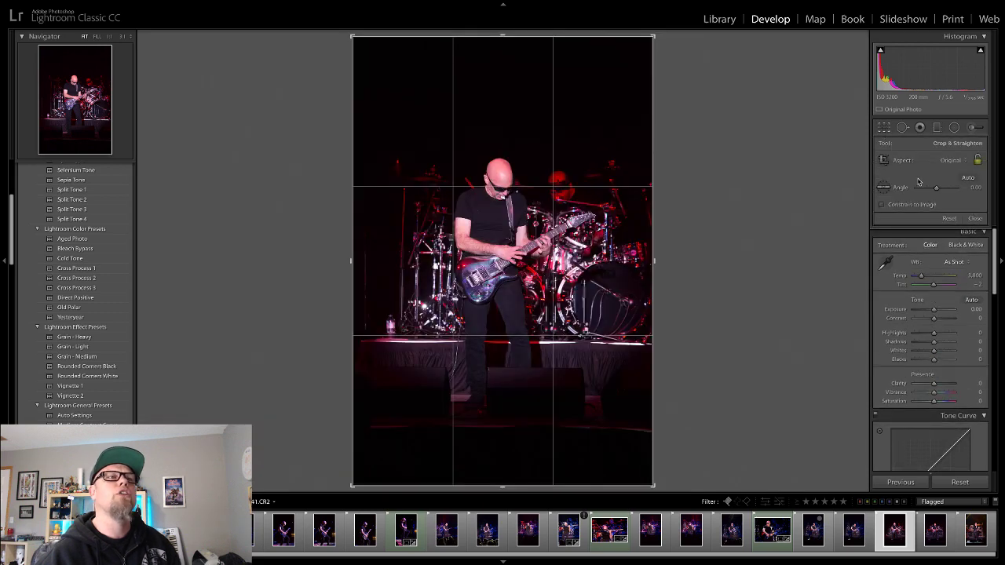
click(883, 128)
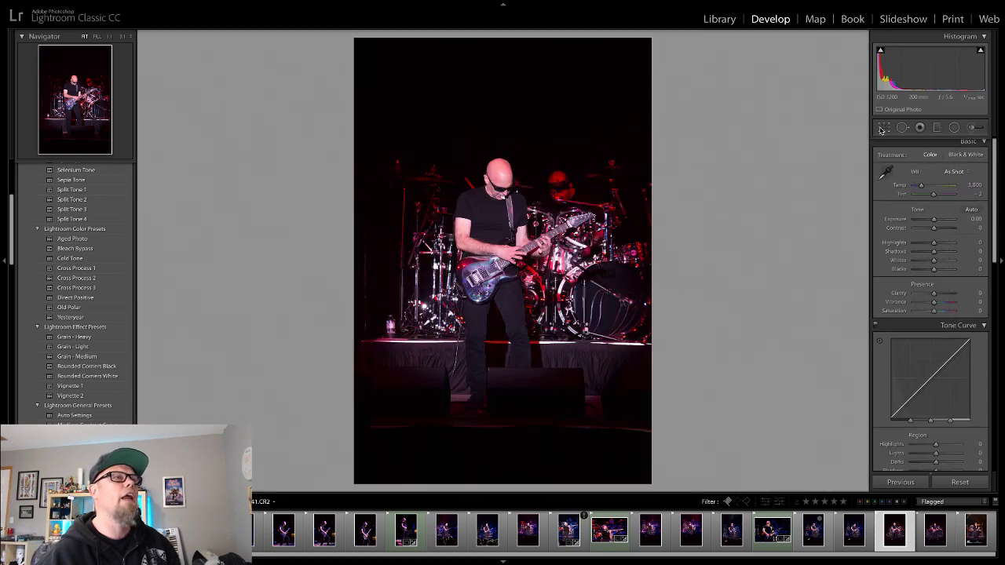
click(883, 128)
key(x)
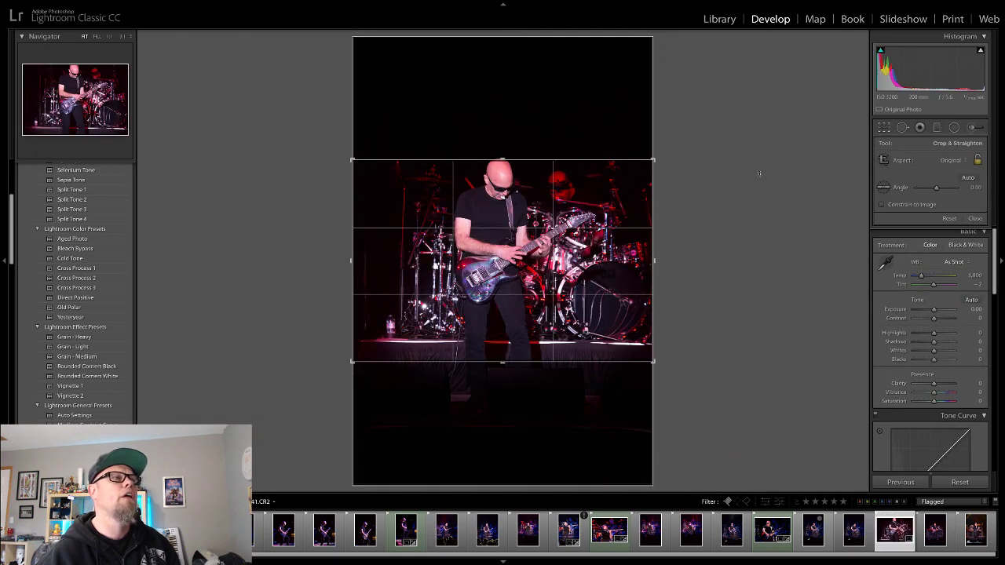
drag(522, 310, 530, 348)
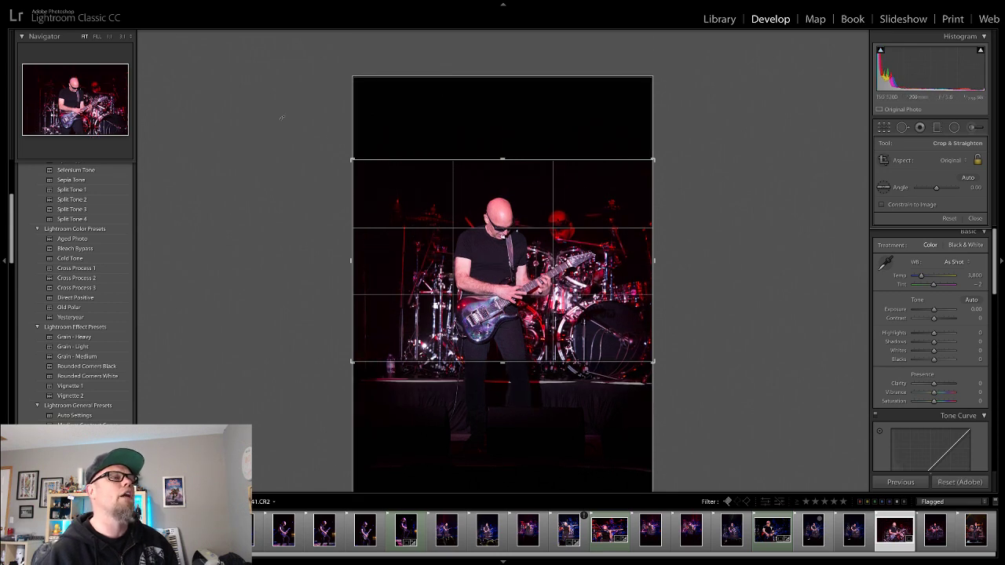
drag(352, 154, 374, 164)
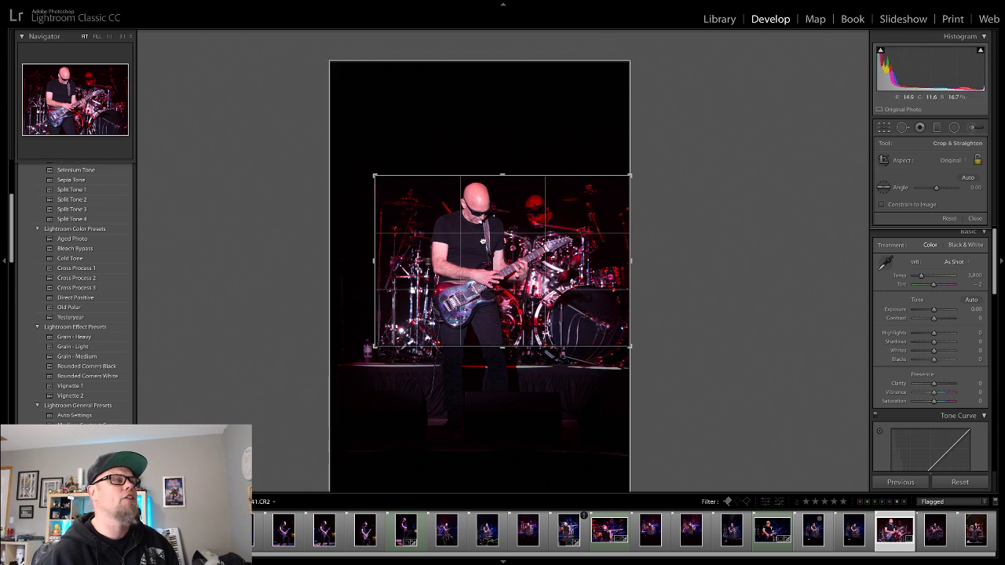
drag(481, 240, 481, 245)
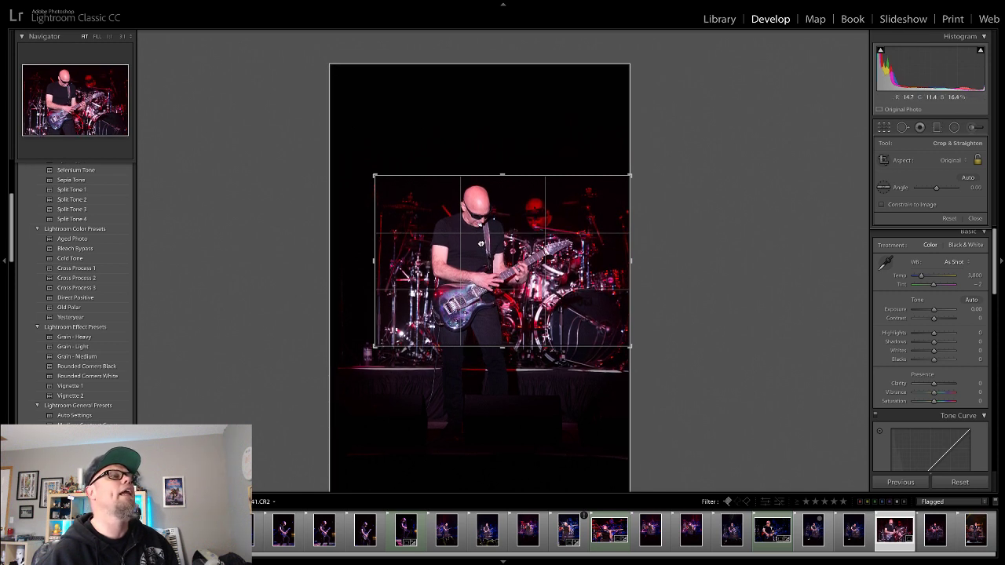
Refine the landscape crop slightly tighter around the guitarist and drummer, leaving a little space above his head, and apply it
drag(374, 175, 378, 178)
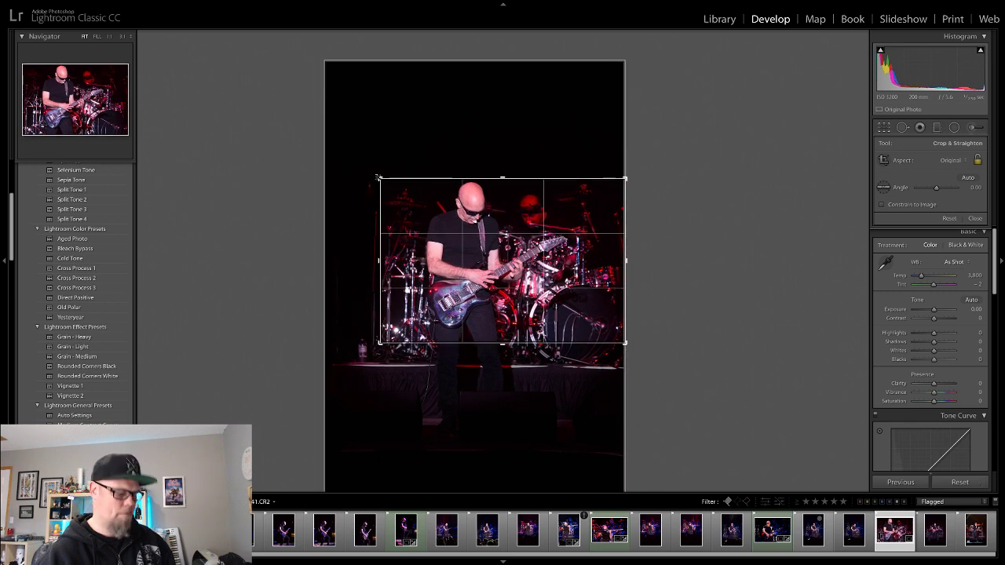
key(ctrl+z)
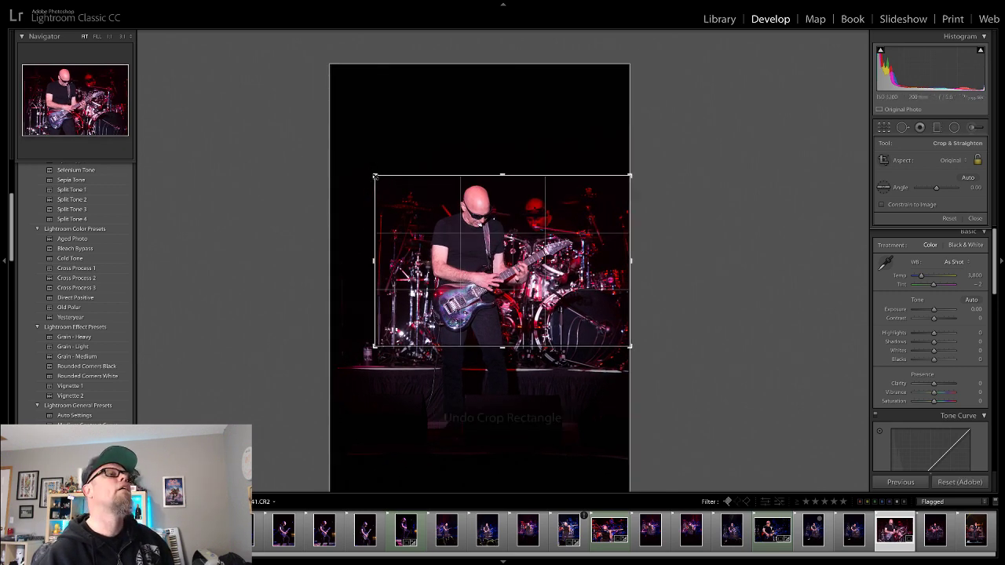
drag(375, 176, 388, 186)
drag(441, 216, 453, 244)
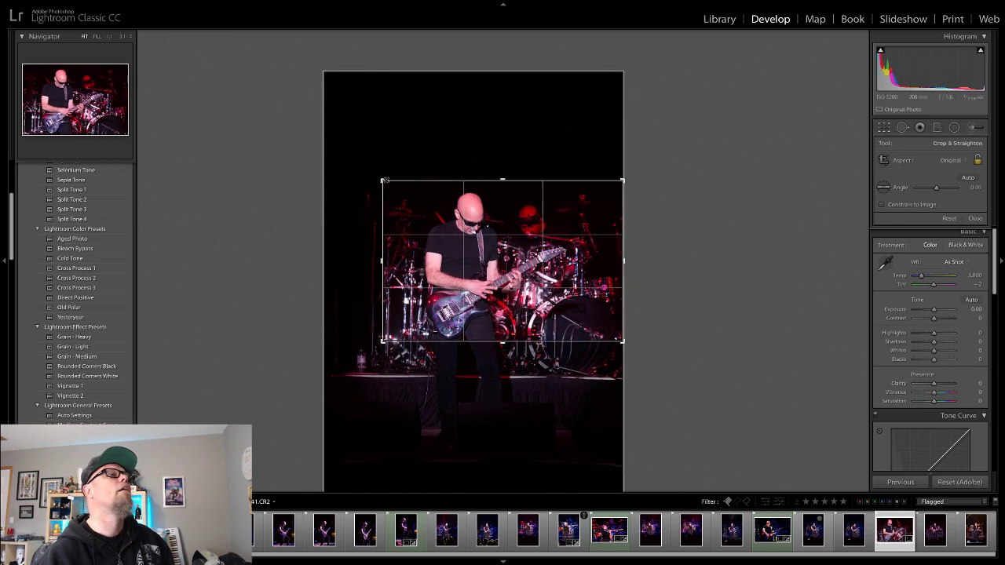
drag(383, 180, 375, 175)
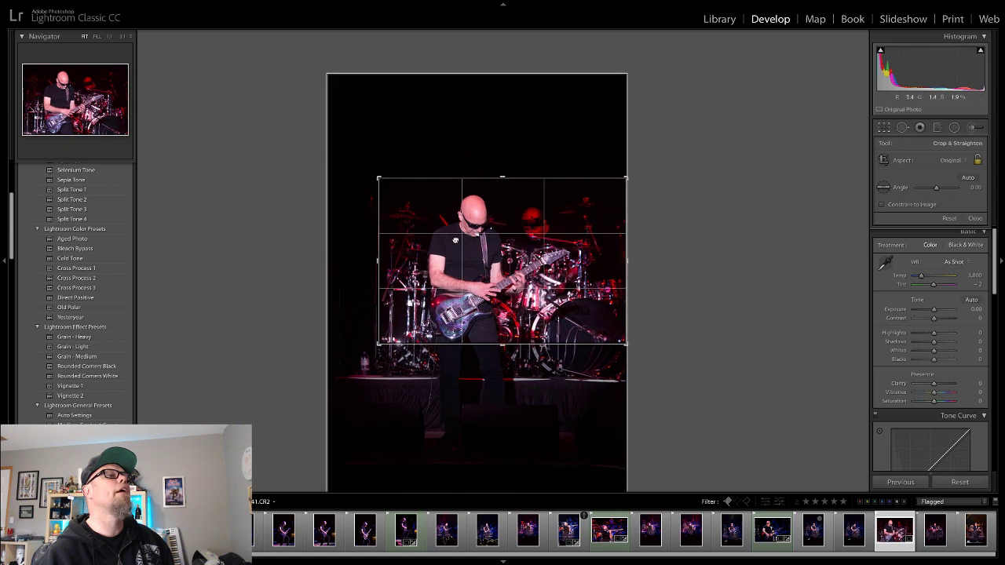
drag(456, 240, 459, 236)
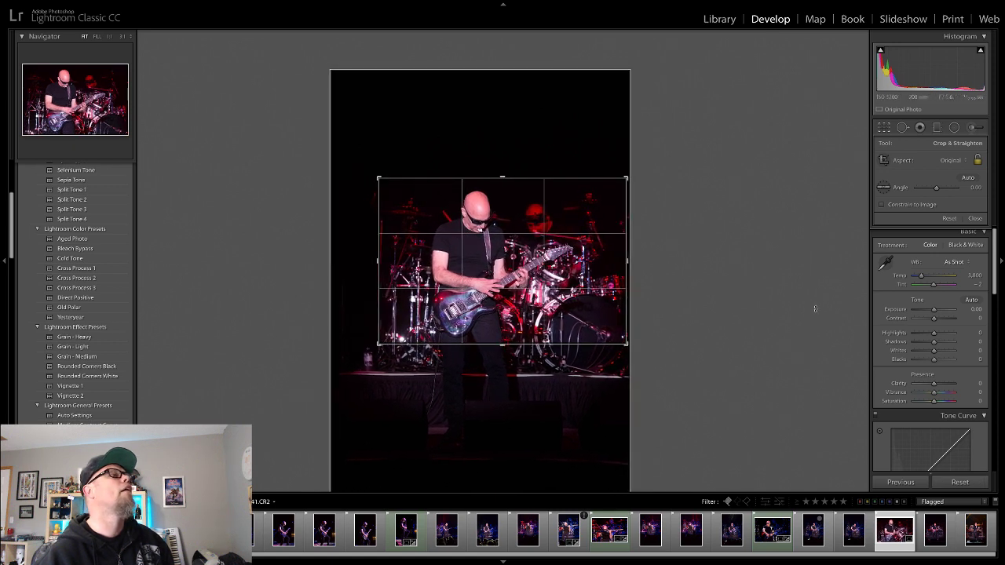
click(974, 219)
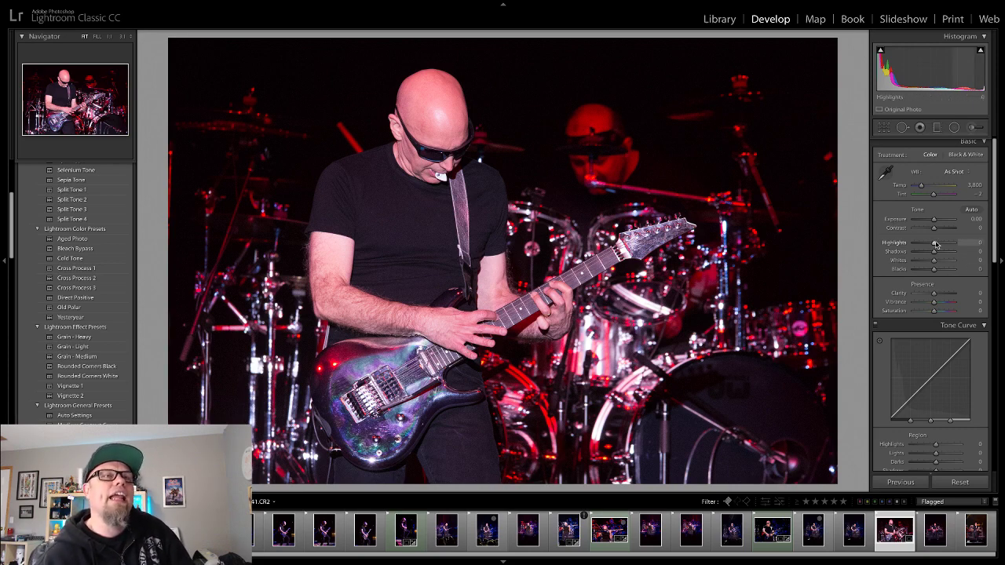
Set Highlights to −6 and Blacks to −16 on the cropped red-lit photo
drag(934, 245, 931, 246)
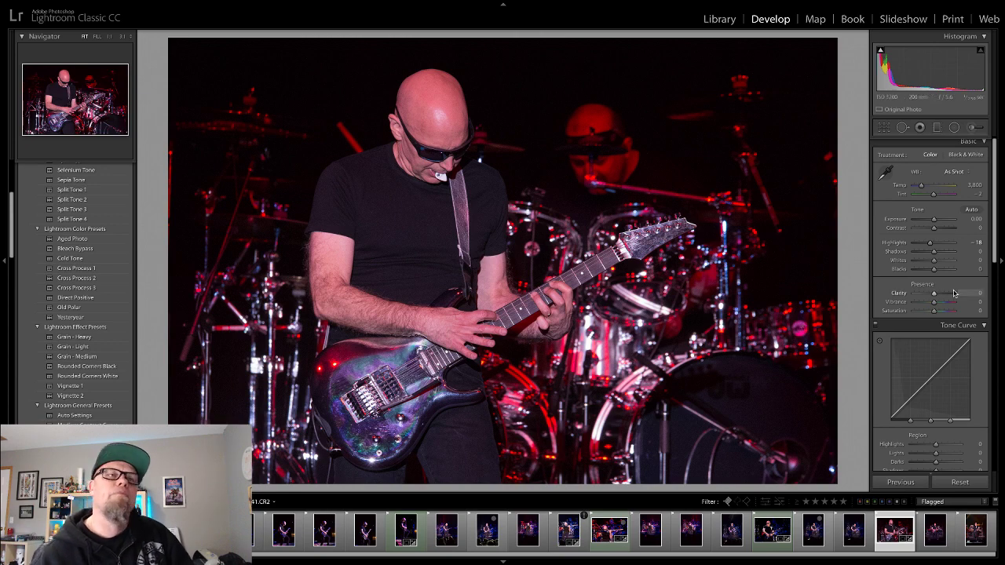
drag(933, 270, 929, 270)
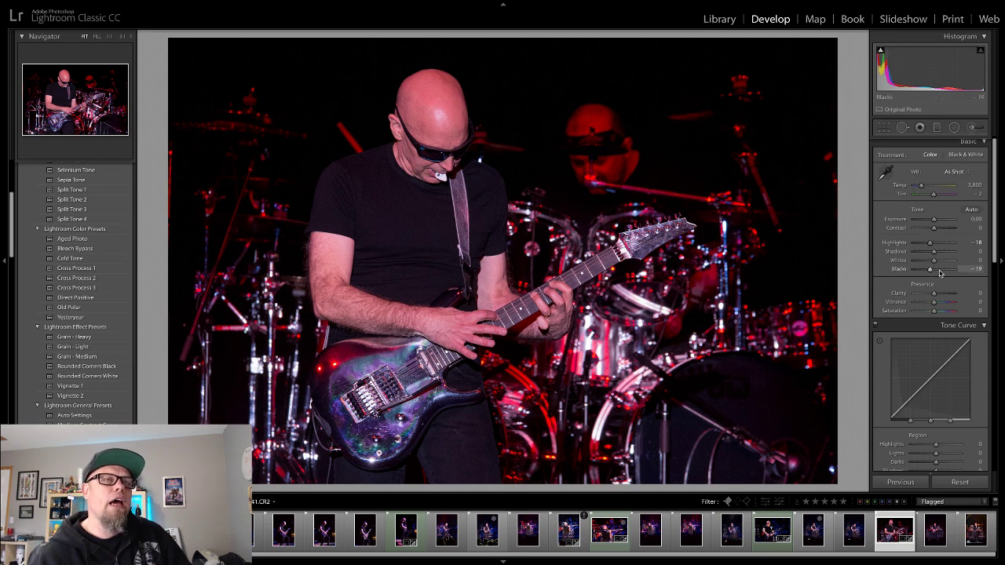
drag(931, 270, 930, 272)
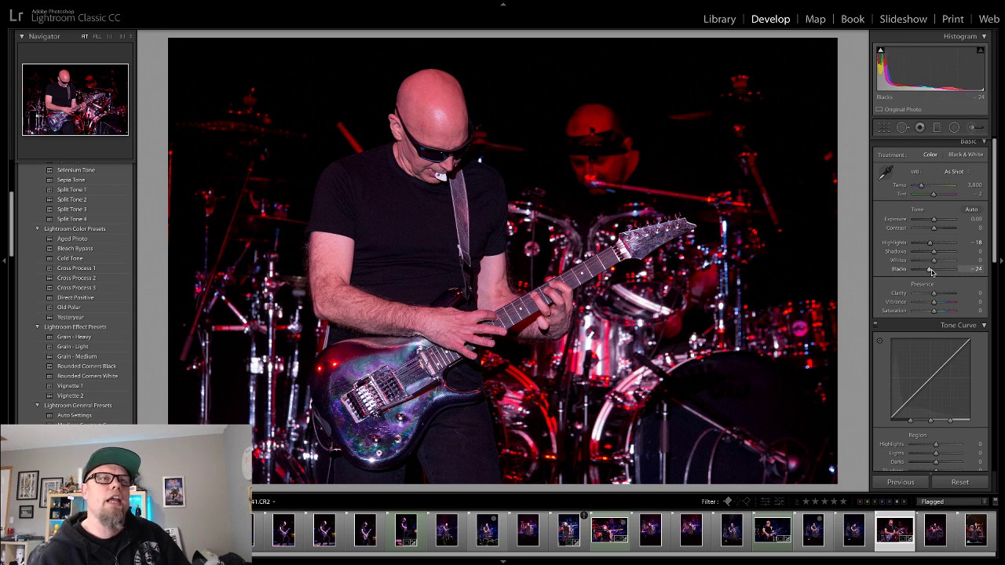
drag(931, 270, 934, 271)
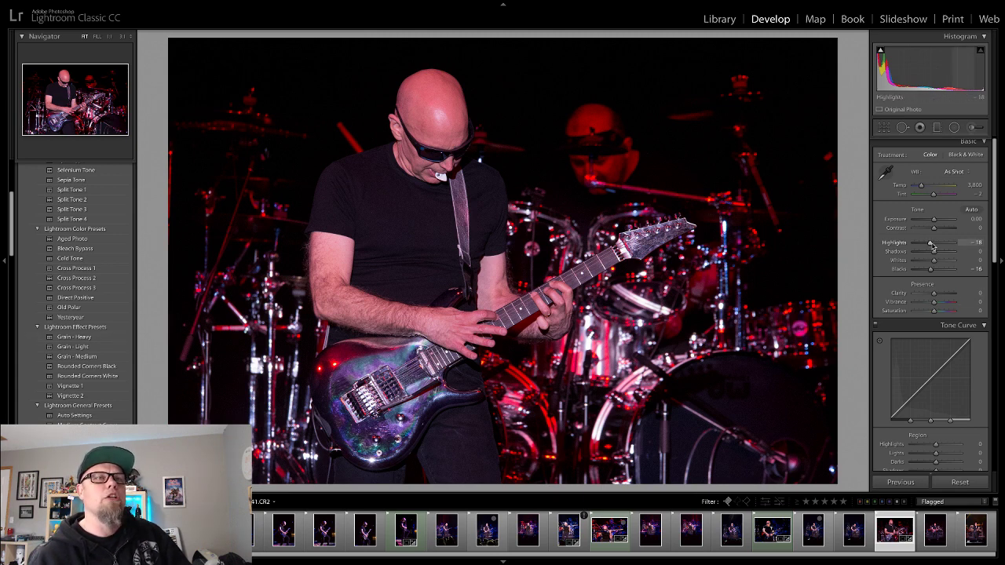
drag(930, 244, 934, 246)
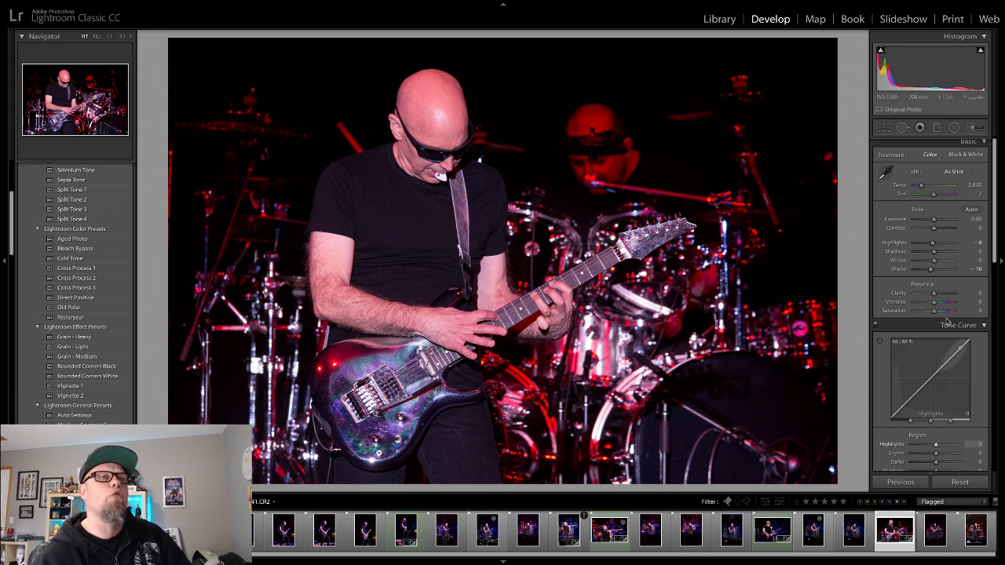
Apply the general presets for medium contrast and for Clarity +30 with Vibrance +25, and cool Temp to 3,572
scroll(926, 267, up, 1)
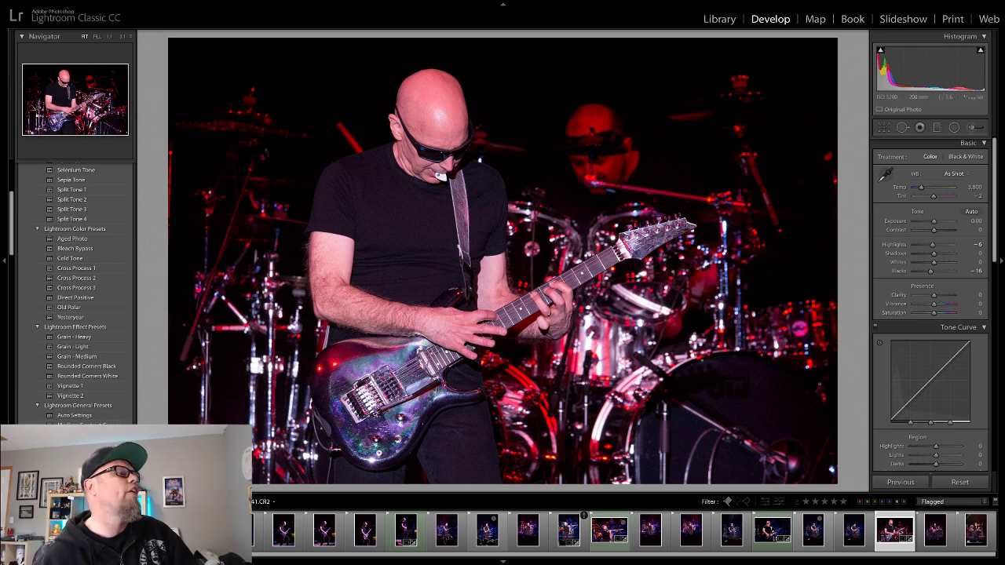
click(117, 424)
click(94, 435)
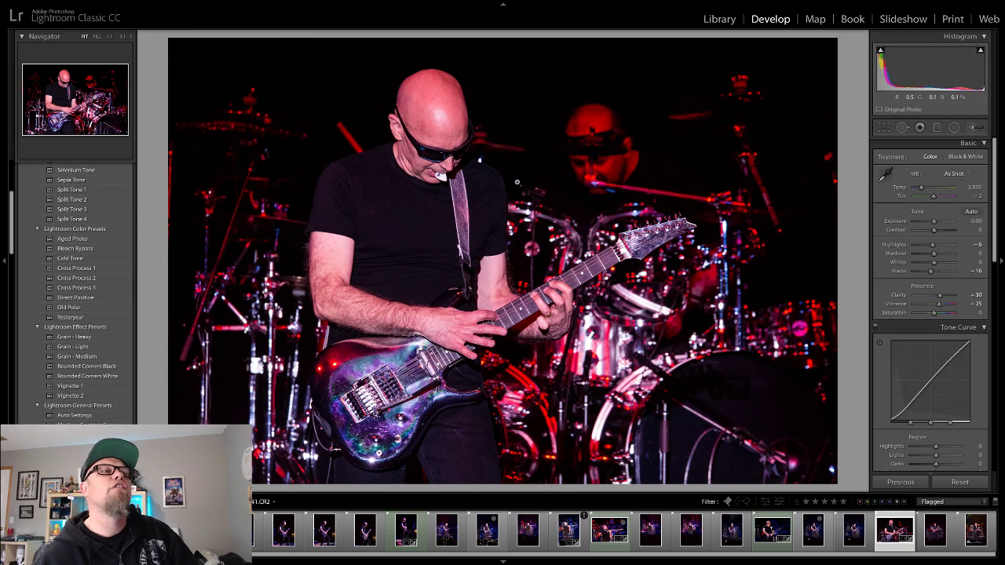
drag(924, 189, 917, 189)
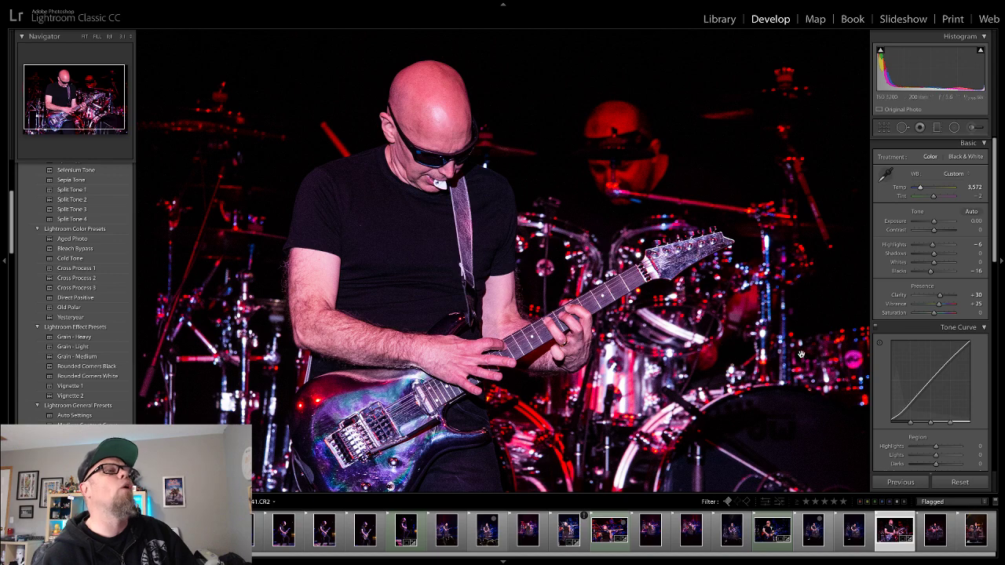
click(480, 228)
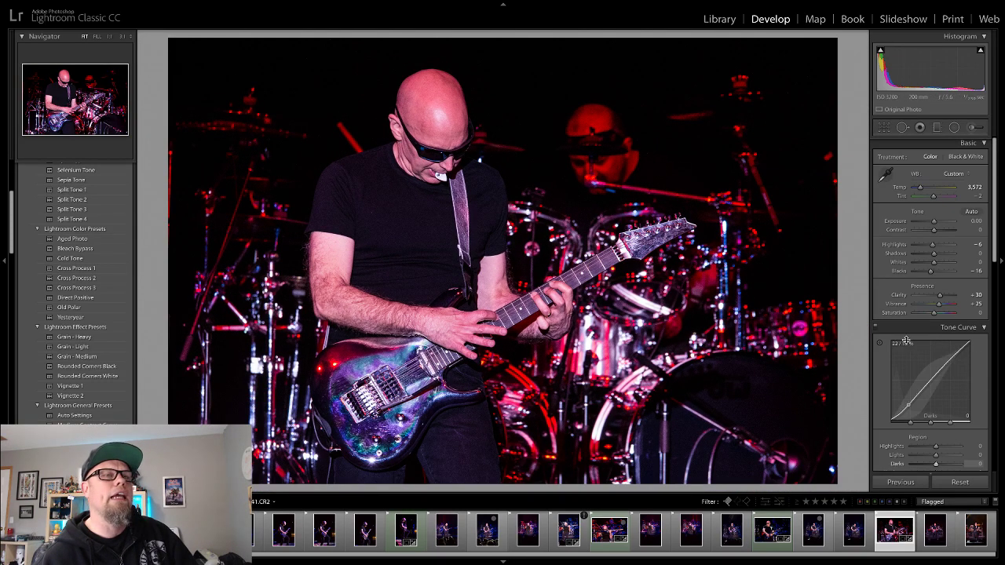
Set Luminance noise reduction to 14 on the red-lit photo and give it a green label
scroll(906, 341, down, 5)
scroll(906, 343, down, 3)
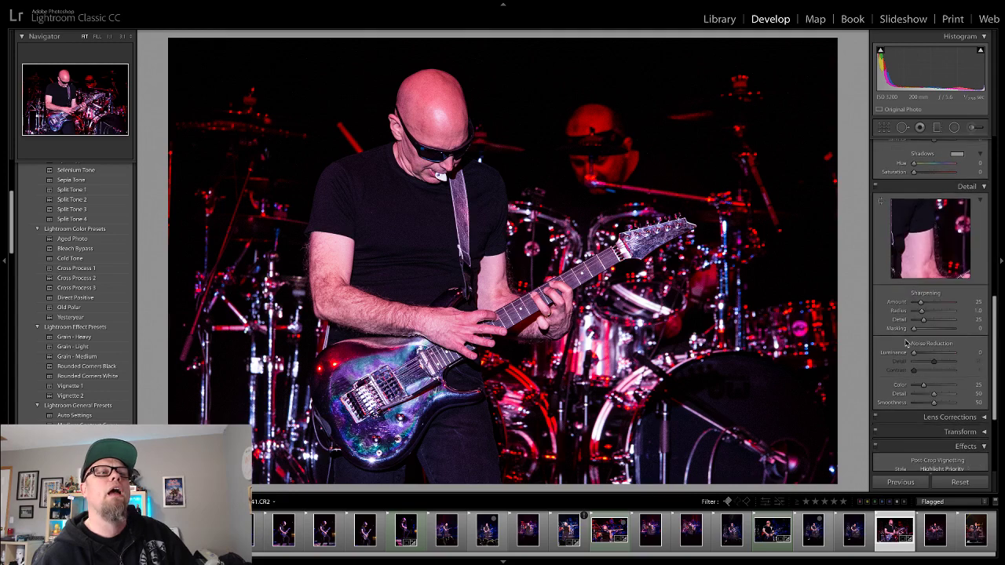
mouse_move(913, 353)
mouse_down()
mouse_move(887, 361)
mouse_move(919, 355)
mouse_up()
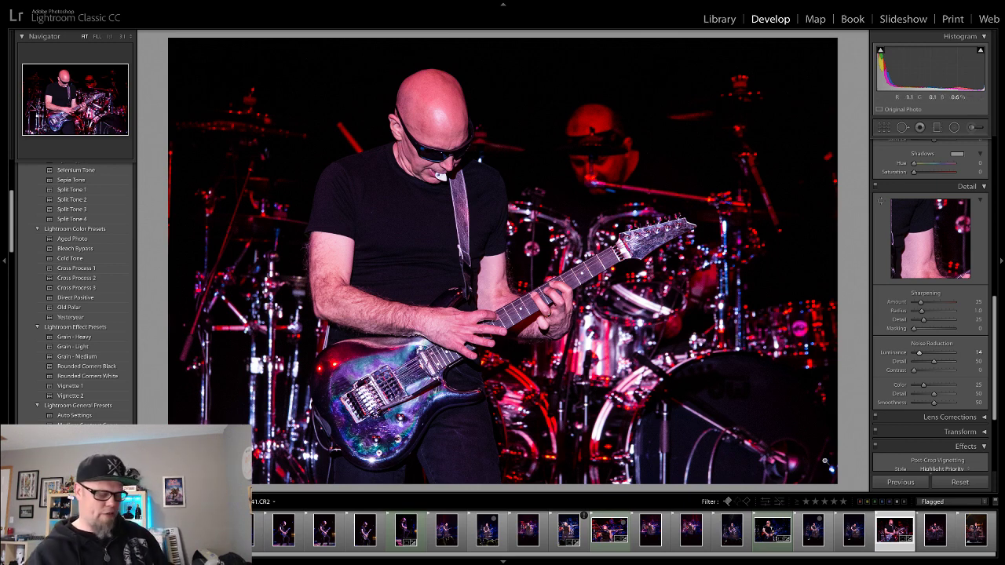
key(8)
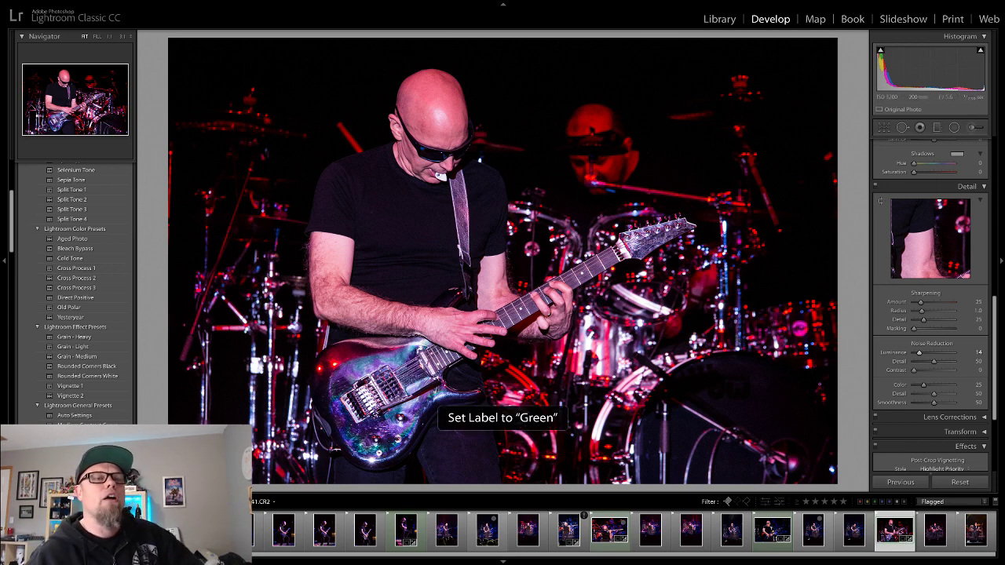
Crop the last flagged photo, the portrait shot of the pointing guitarist, tighter at its original aspect ratio and apply it
click(975, 531)
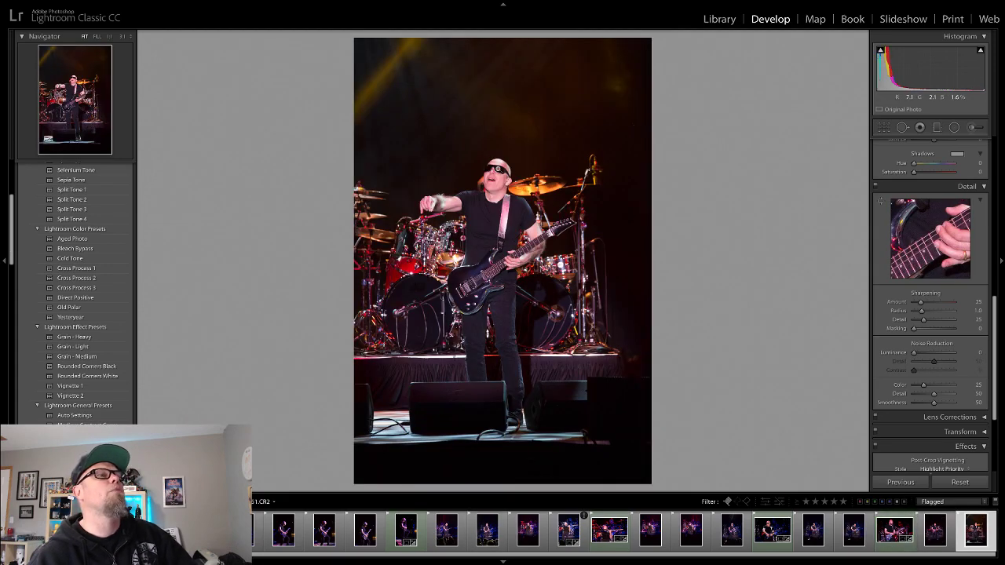
click(497, 168)
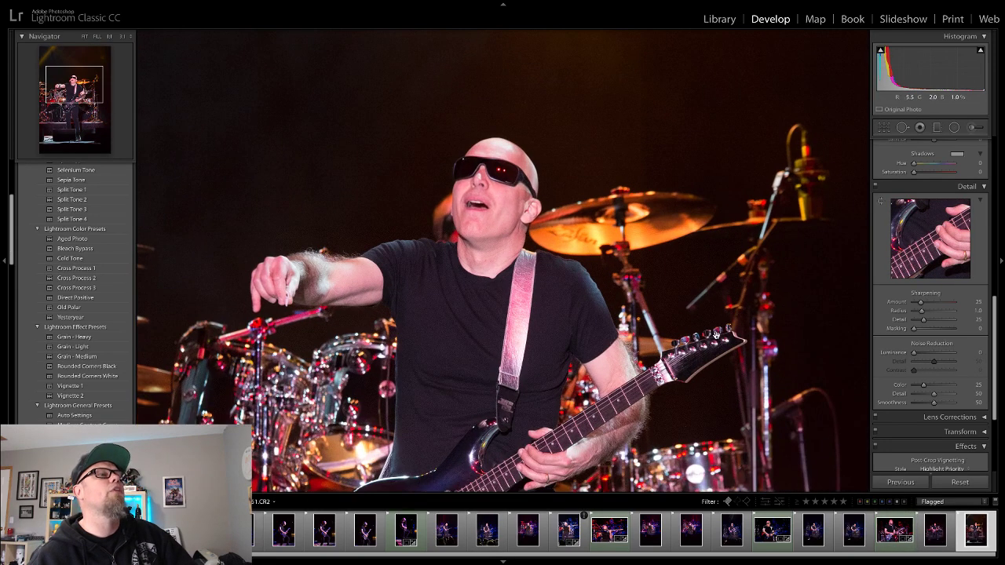
scroll(615, 329, down, 3)
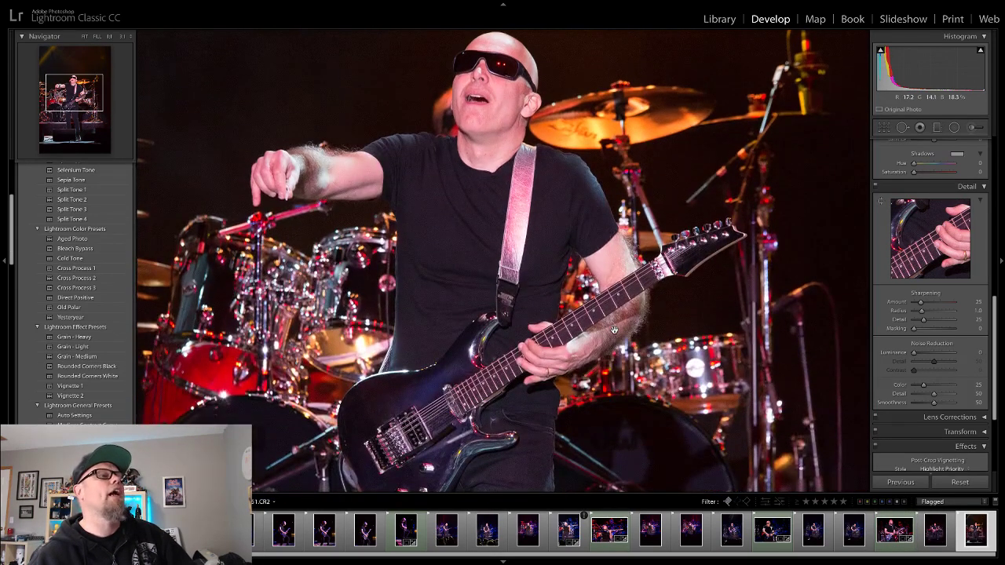
scroll(614, 330, down, 2)
scroll(565, 251, up, 2)
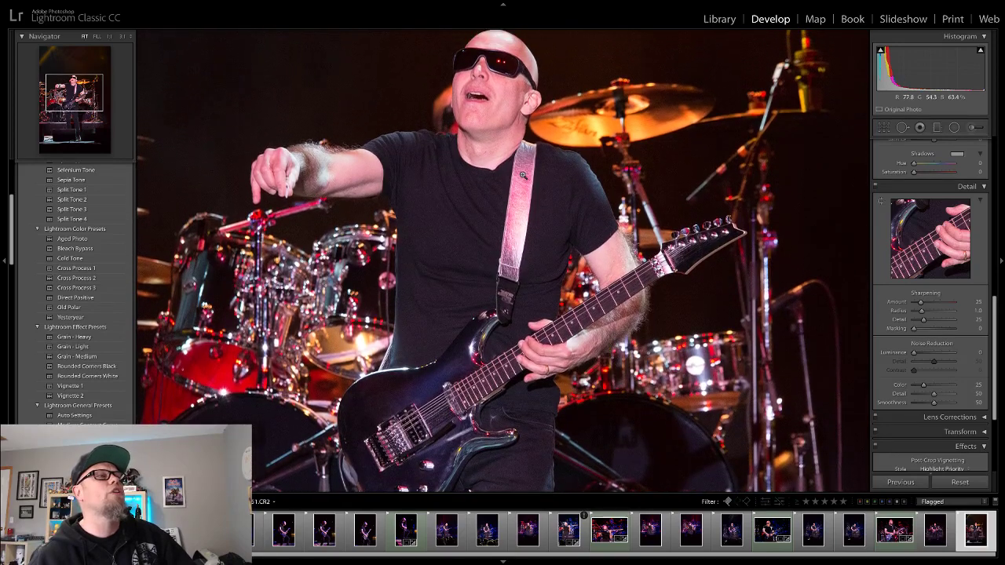
click(522, 175)
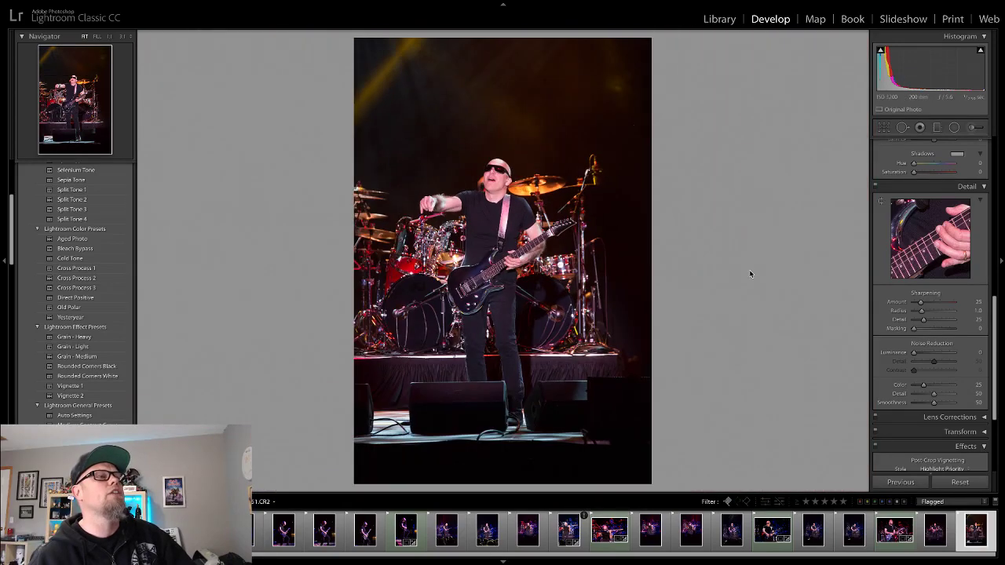
click(885, 128)
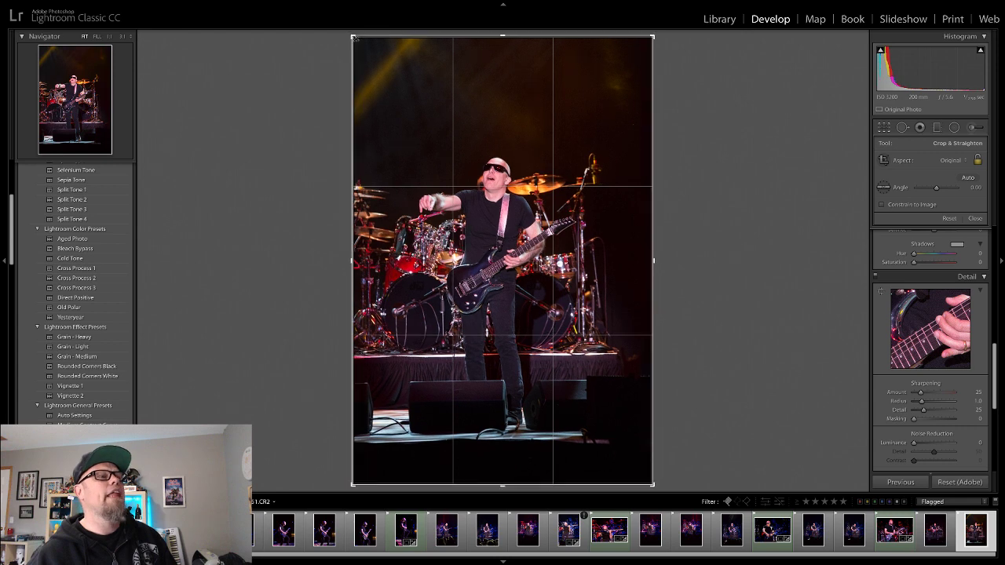
drag(354, 38, 375, 70)
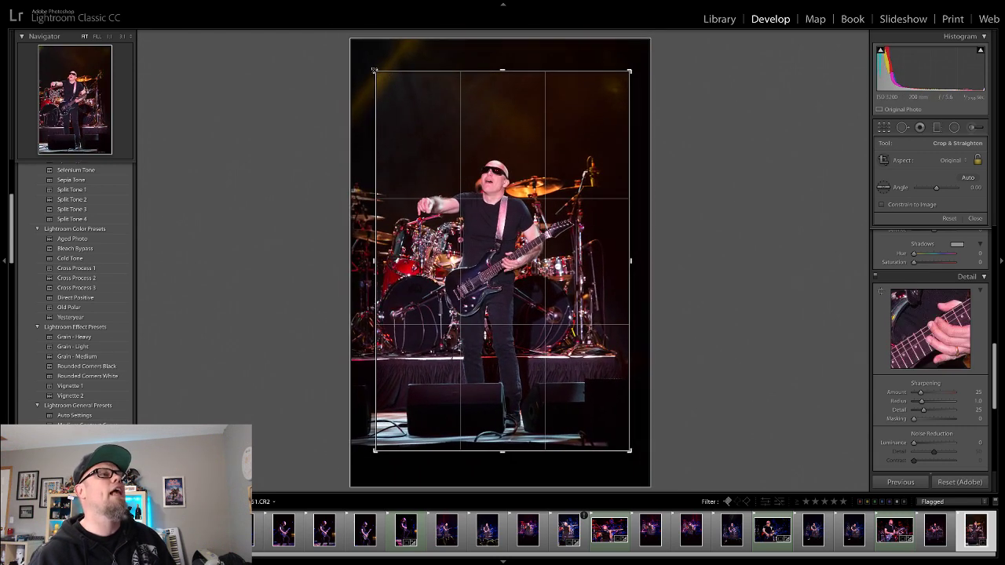
mouse_move(481, 155)
mouse_down()
mouse_move(501, 155)
mouse_move(480, 170)
mouse_move(492, 171)
mouse_up()
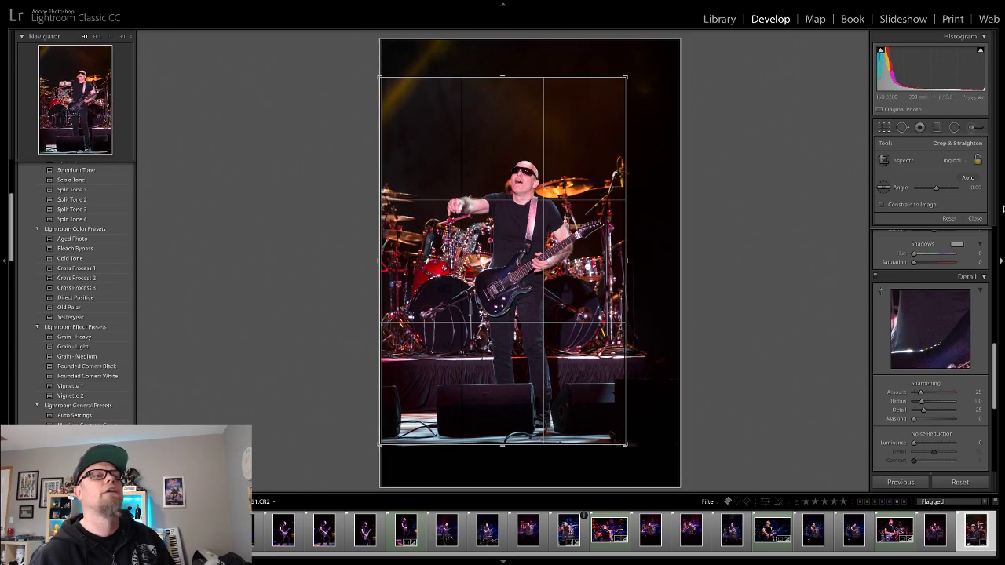
click(978, 220)
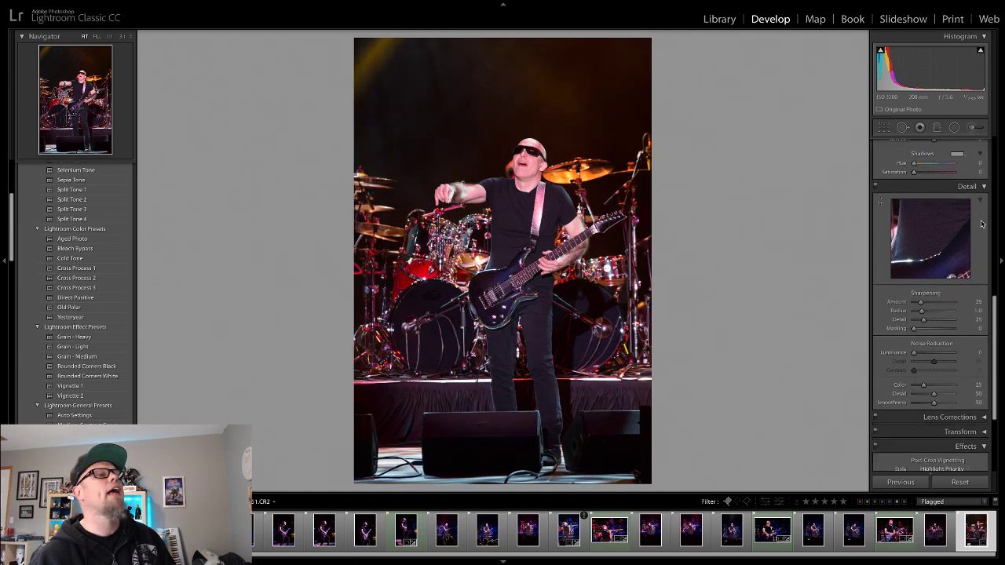
Tighten the portrait crop slightly further around the pointing guitarist and drum kit
click(884, 127)
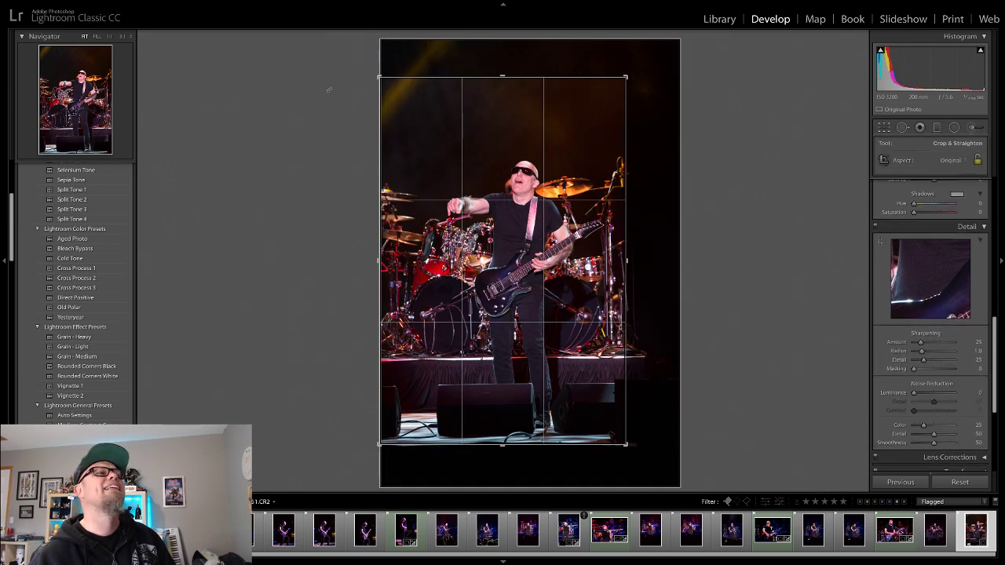
drag(377, 75, 384, 82)
click(975, 218)
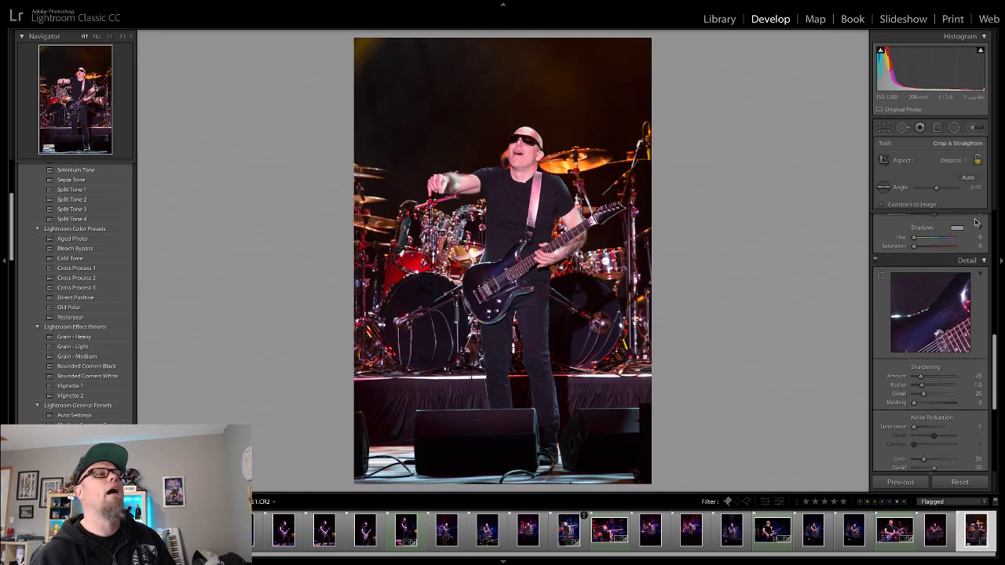
Set Highlights to −13, Blacks to −30 and Clarity to +14 on the pointing-guitarist photo
click(520, 147)
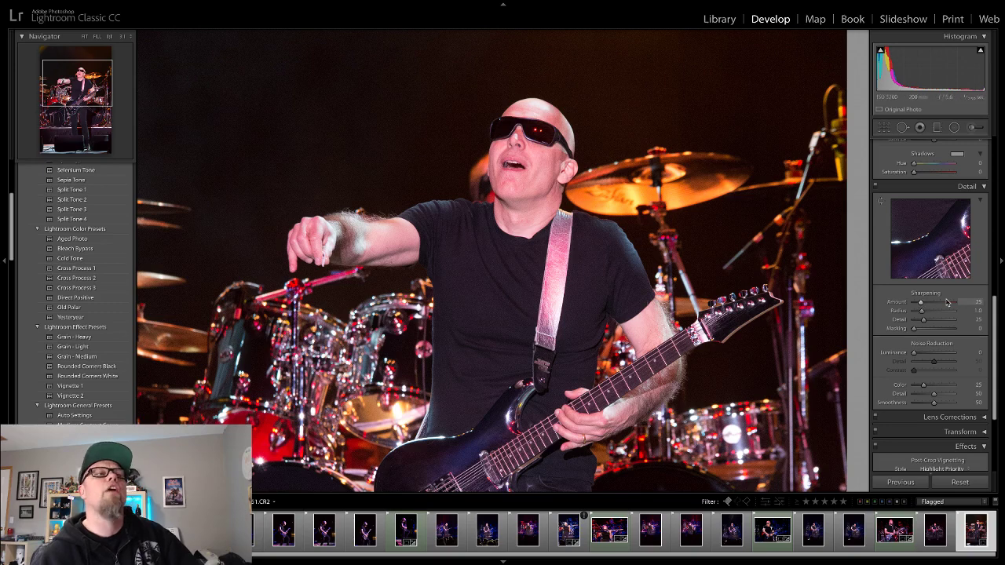
scroll(932, 236, up, 10)
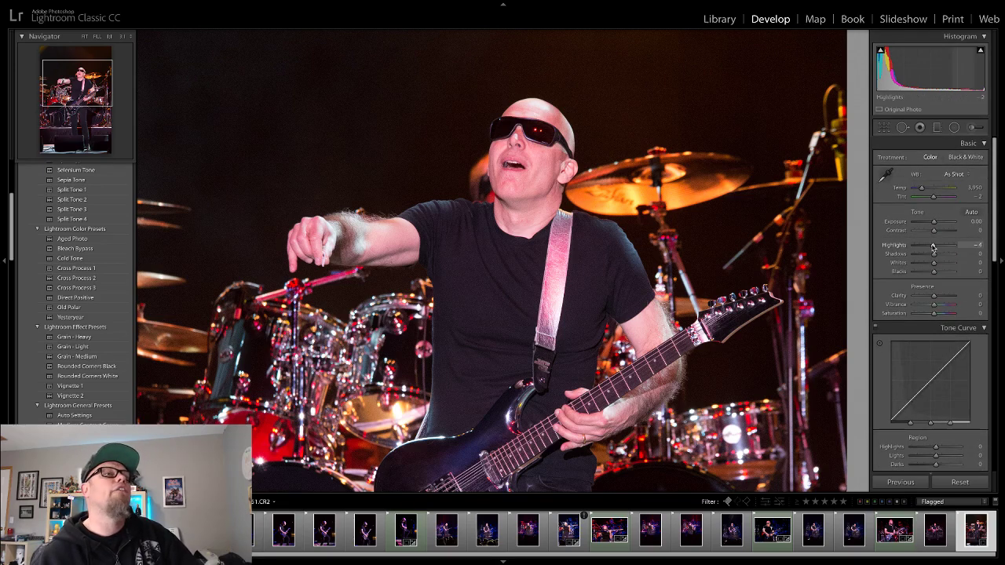
drag(933, 246, 938, 301)
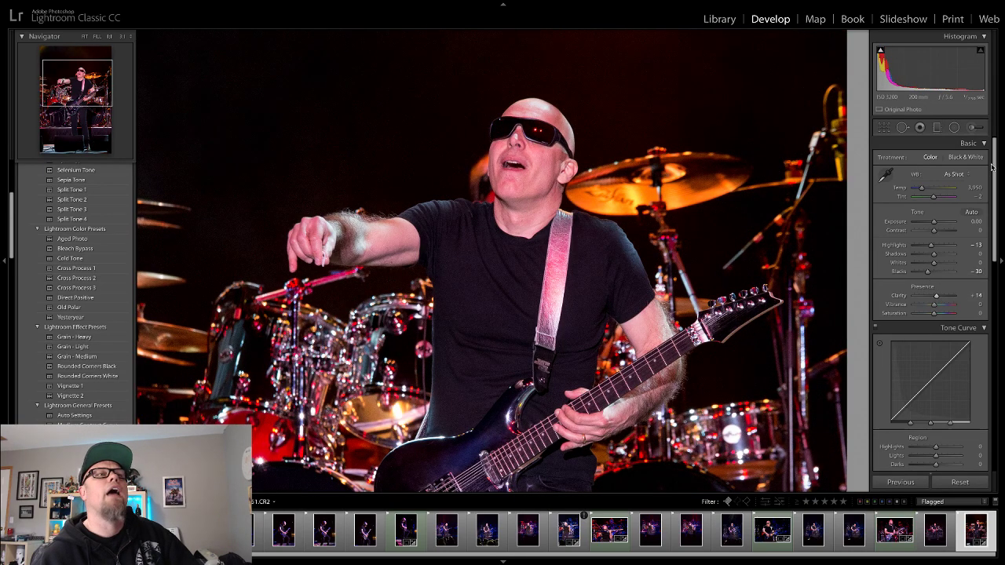
Sample a custom white balance from the photo and warm Temp to 3,179
click(885, 174)
click(543, 108)
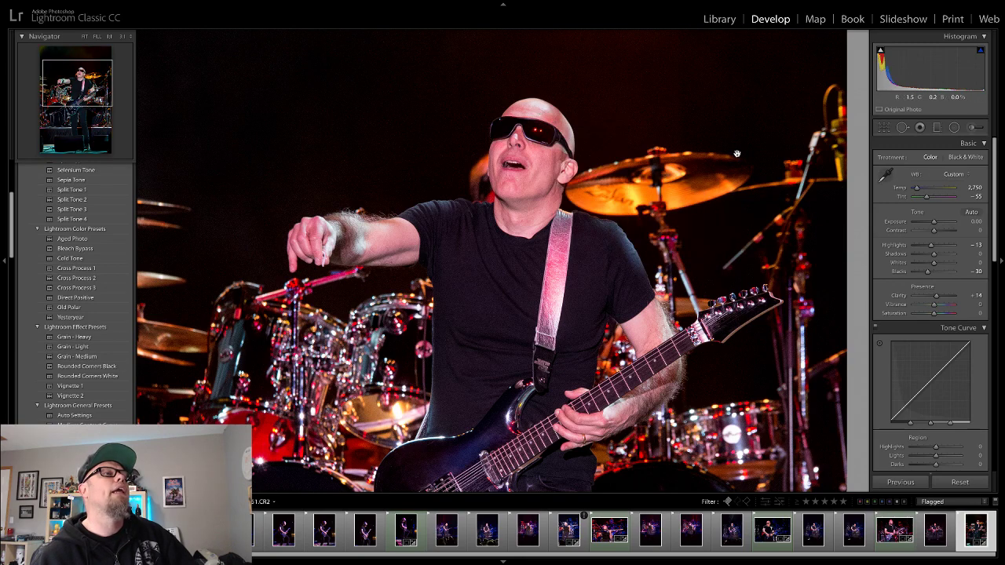
drag(916, 189, 919, 190)
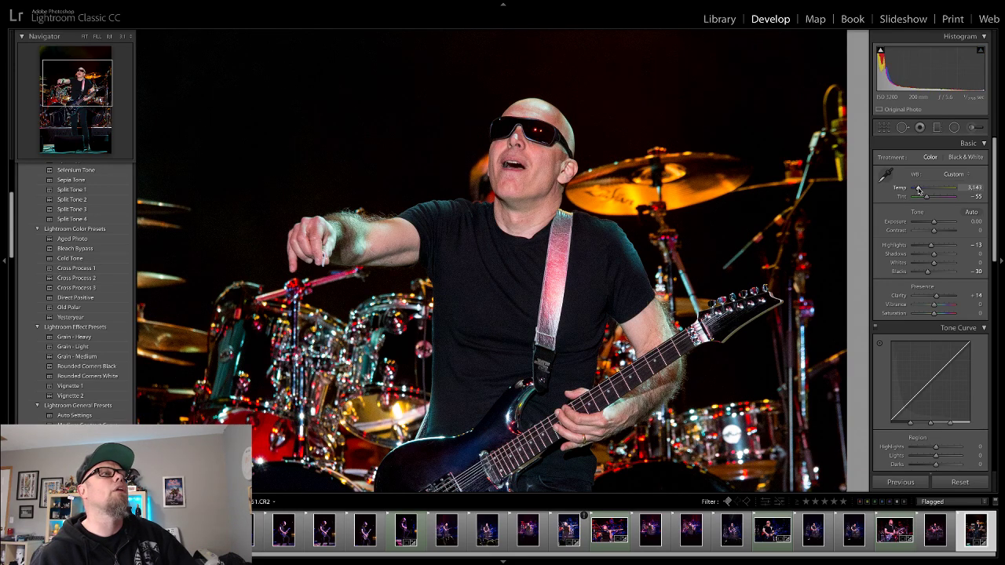
click(551, 161)
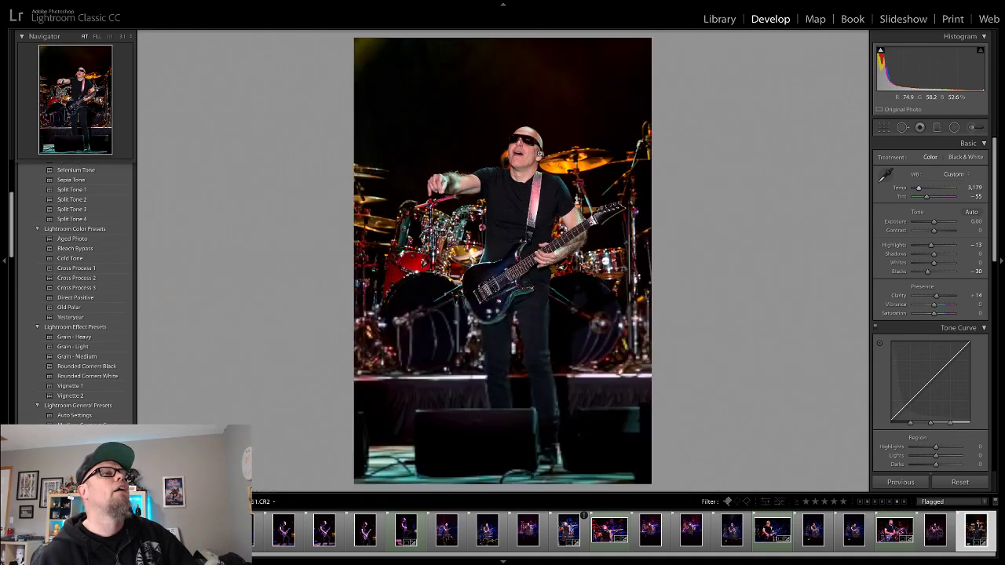
Set Luminance noise reduction to 13 on the pointing-guitarist photo and give it a green label
click(539, 154)
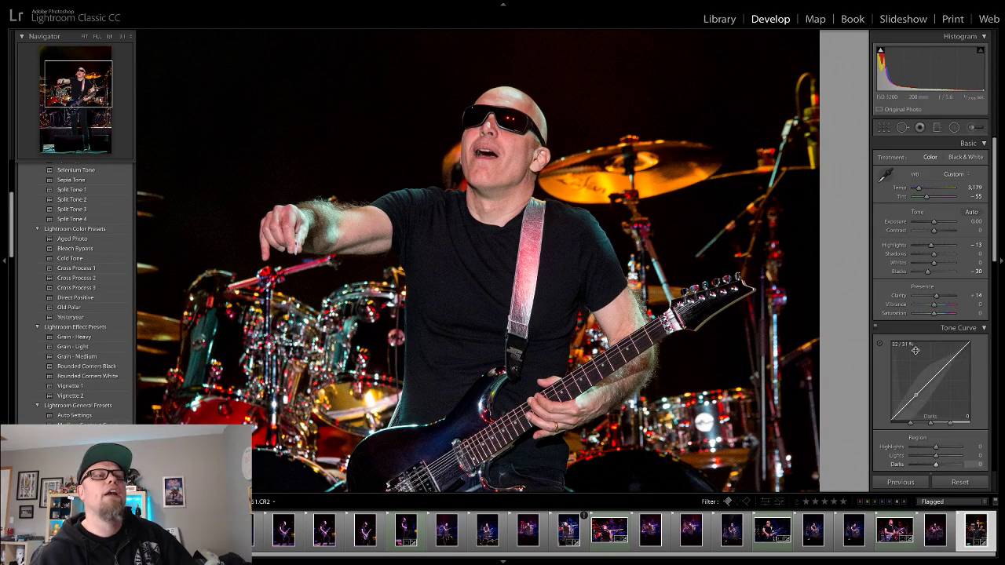
scroll(922, 229, down, 5)
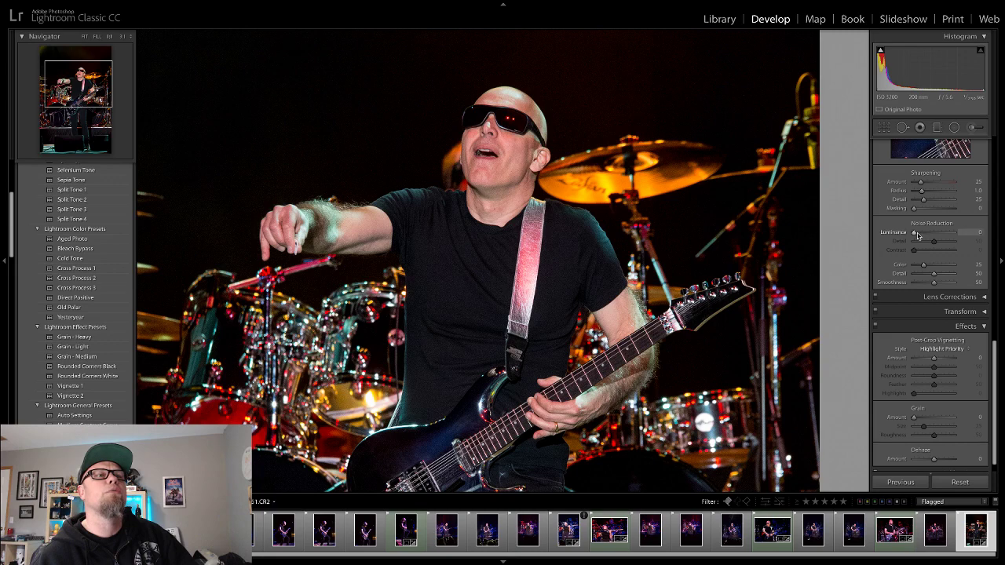
drag(913, 233, 921, 234)
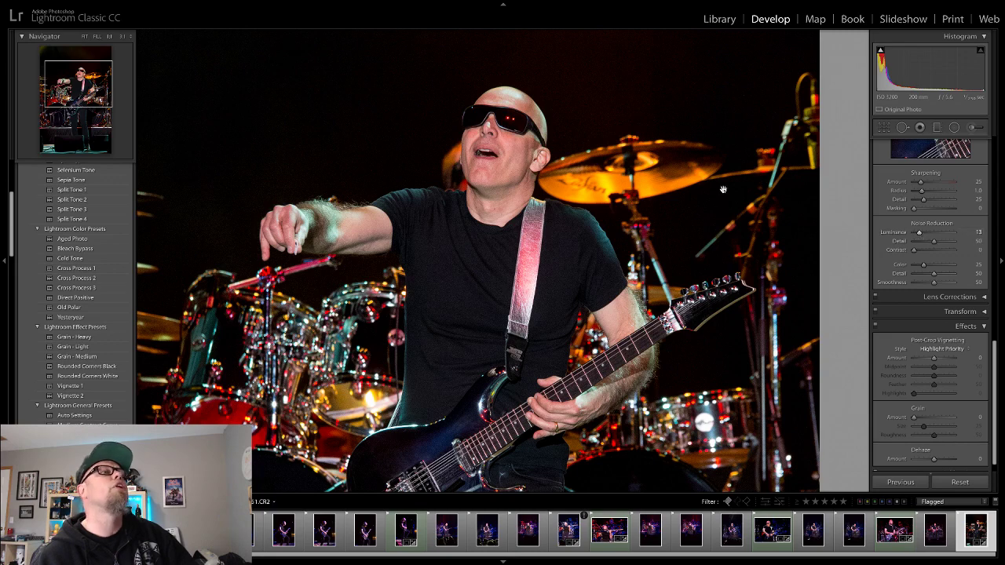
click(579, 154)
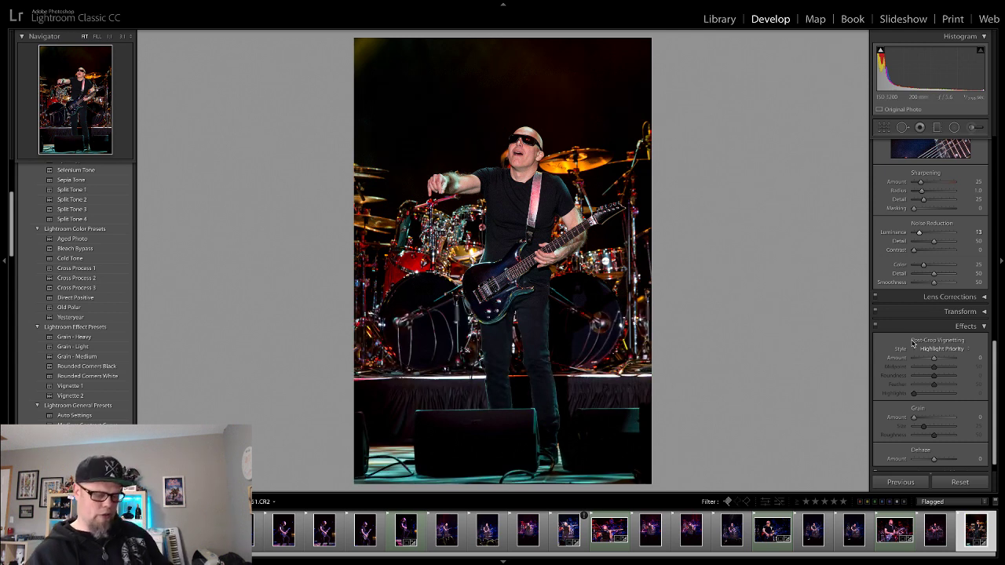
key(8)
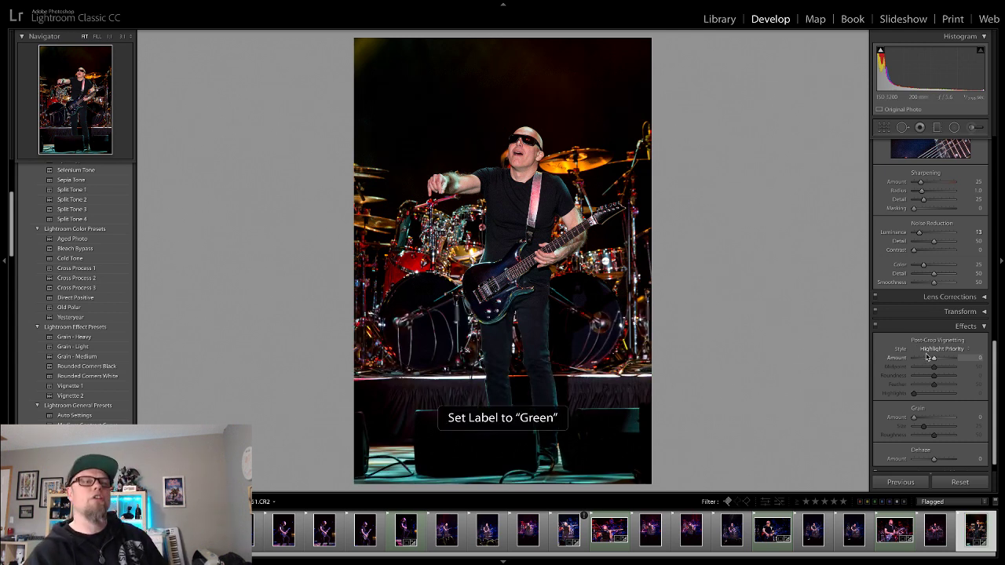
Try filtering the filmstrip to green-labelled photos, and return it to the Flagged filter
click(935, 502)
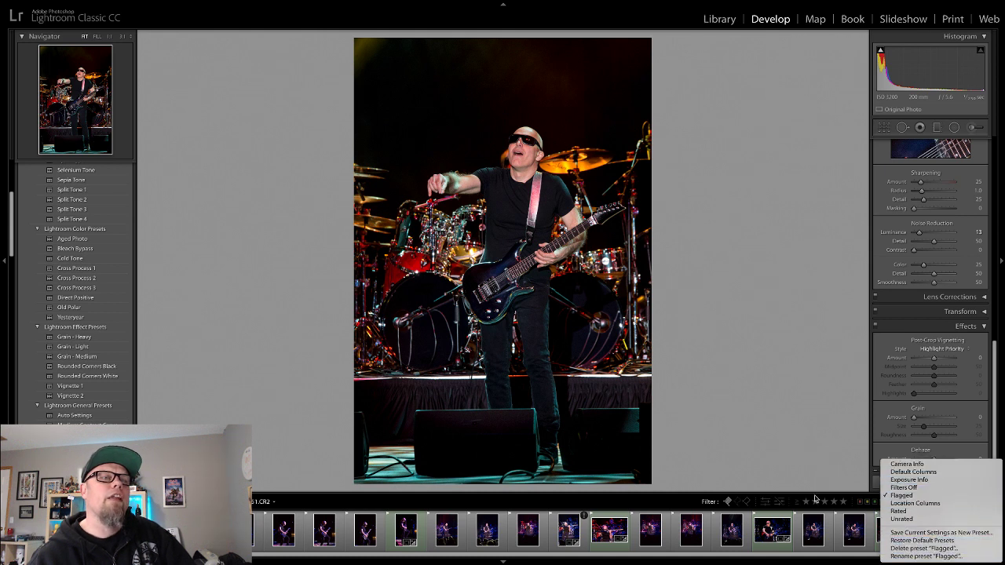
click(854, 503)
click(873, 502)
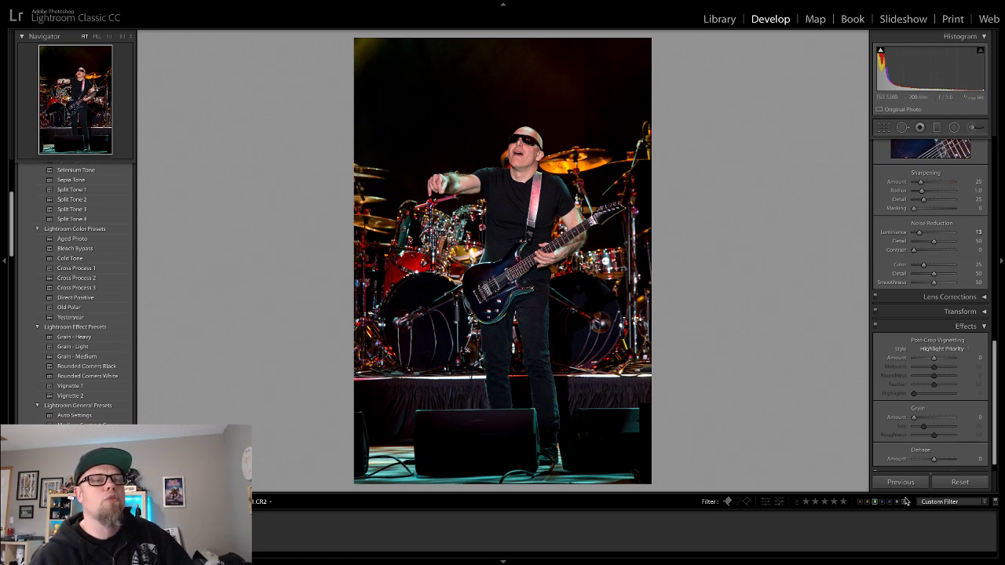
click(970, 503)
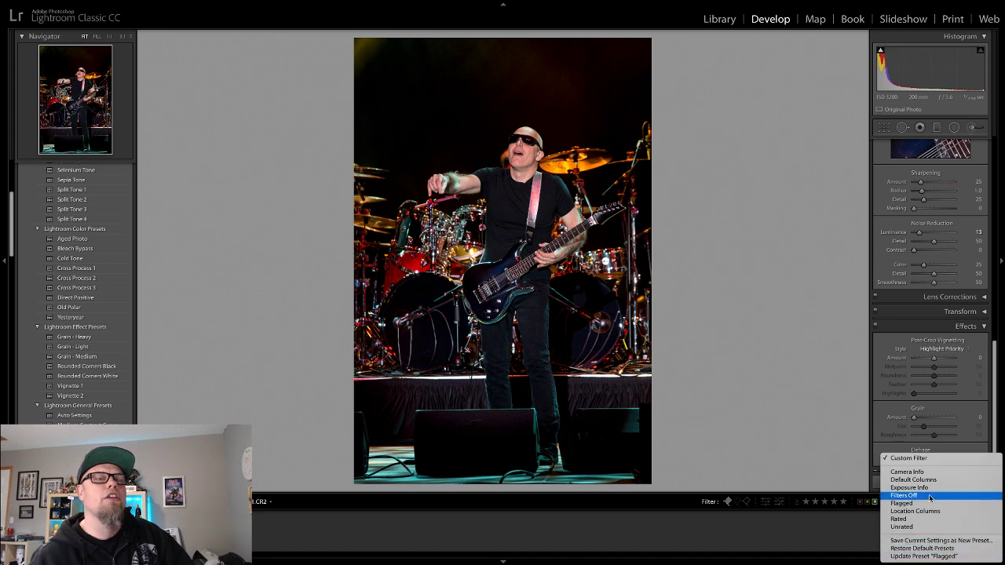
click(934, 503)
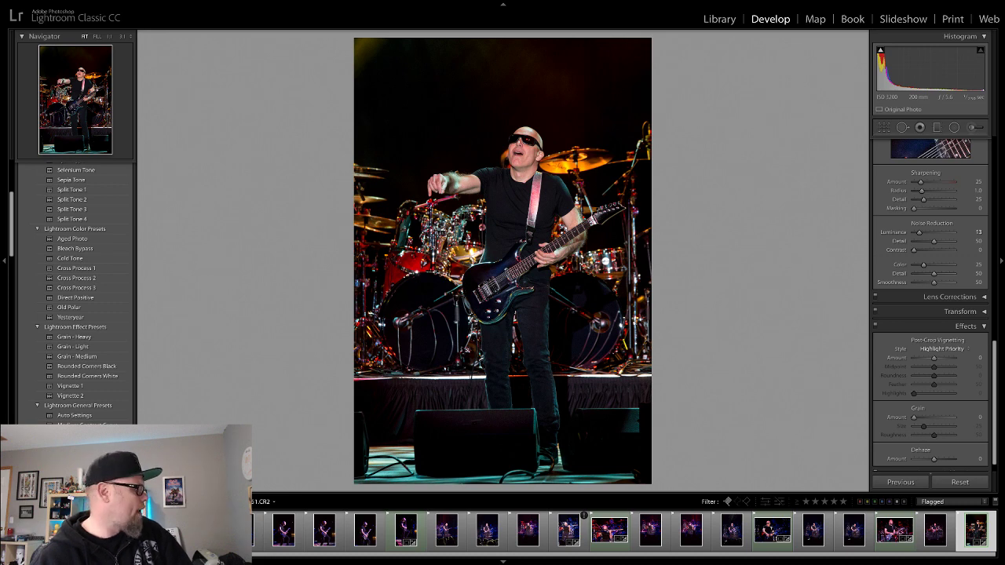
Examine the edited pointing-guitarist photo up close, checking the face, guitar and drum kit
click(496, 170)
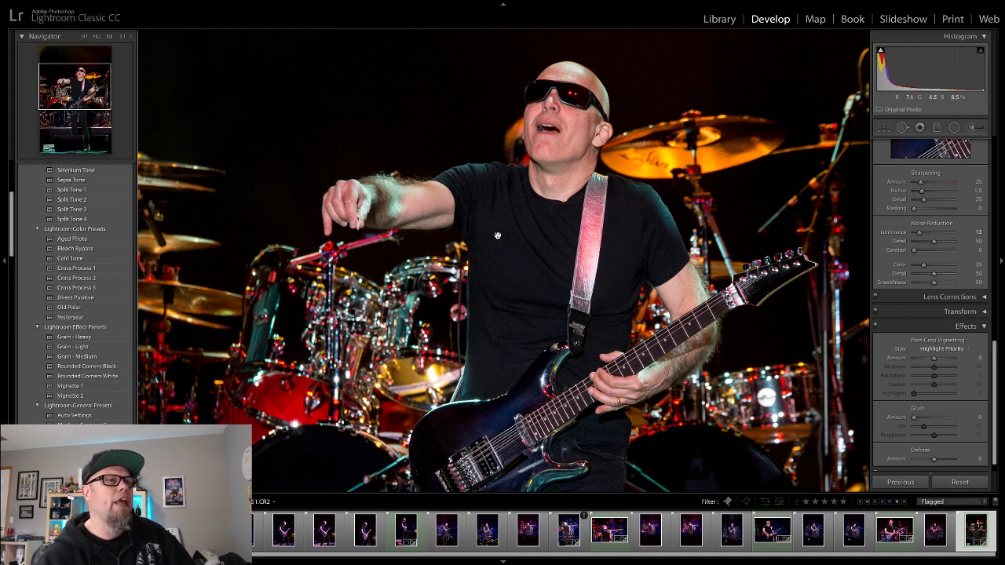
scroll(497, 235, down, 4)
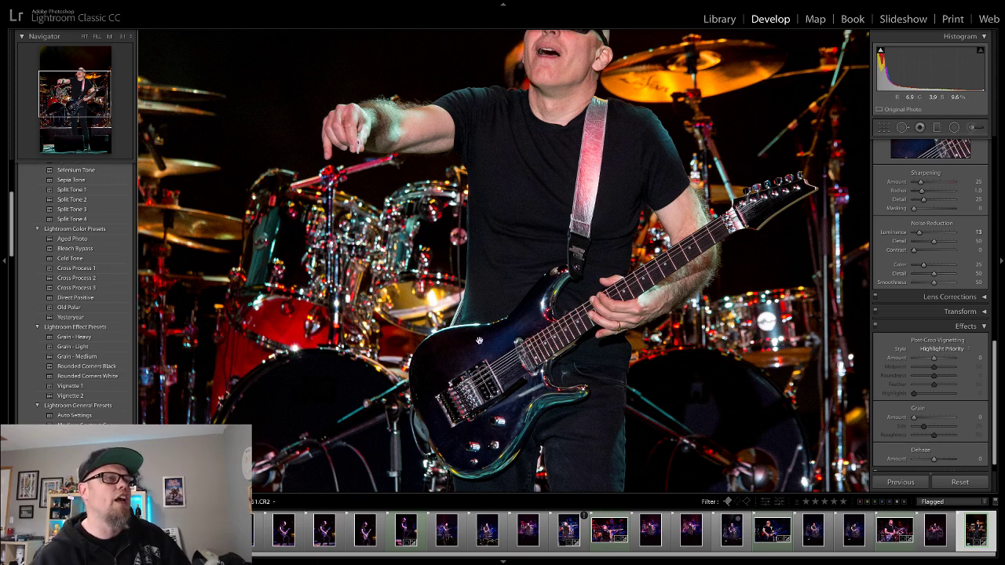
drag(481, 278, 481, 332)
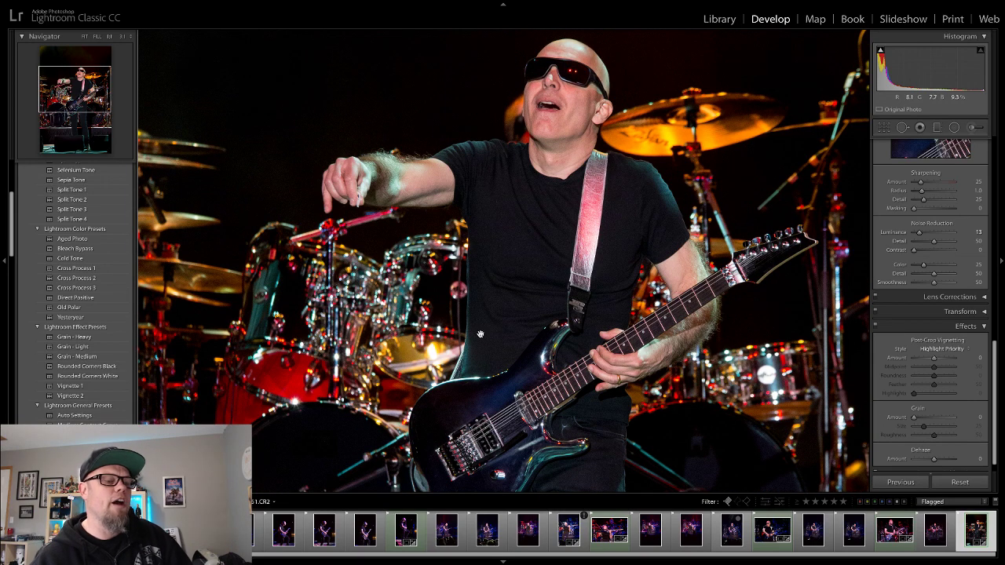
click(554, 280)
click(554, 279)
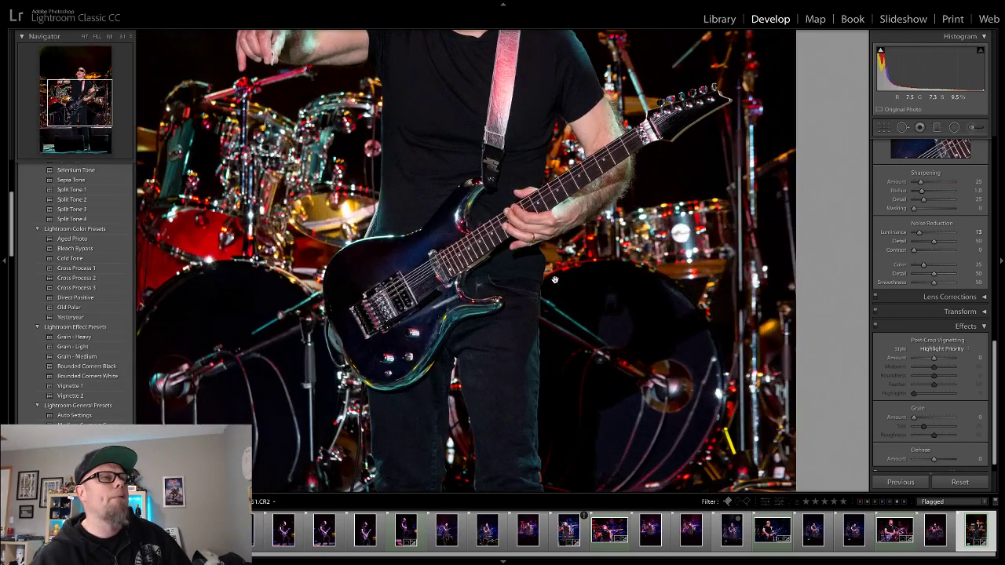
click(554, 280)
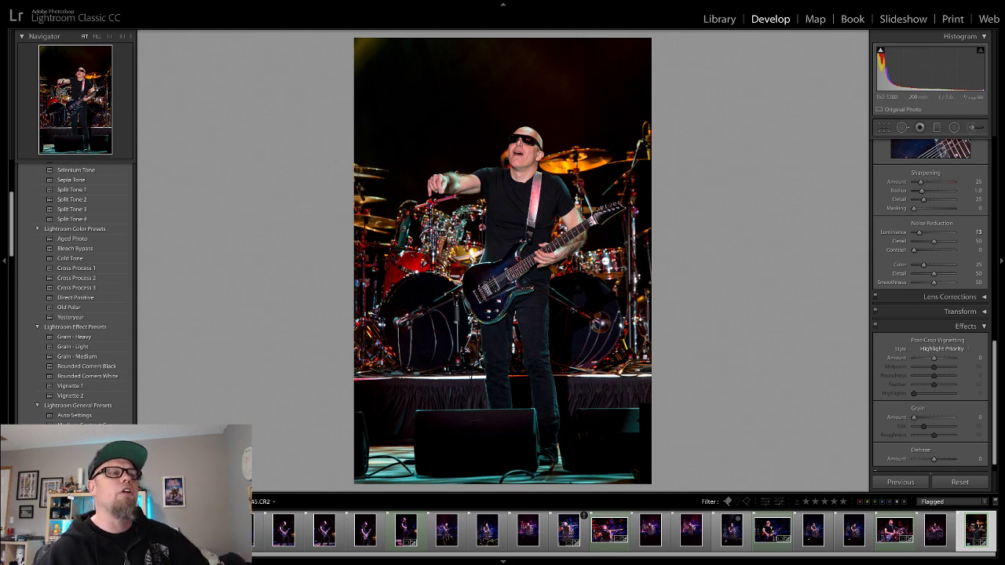
Review the blue-lit landscape shot and earlier flagged photos, through to the guitarist beside the Marshall amplifiers
click(772, 528)
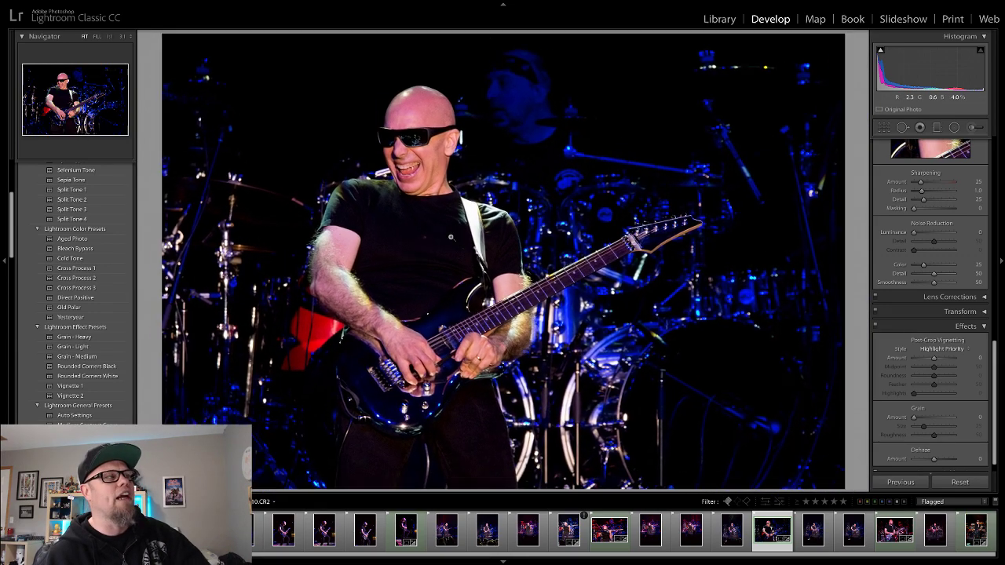
click(450, 236)
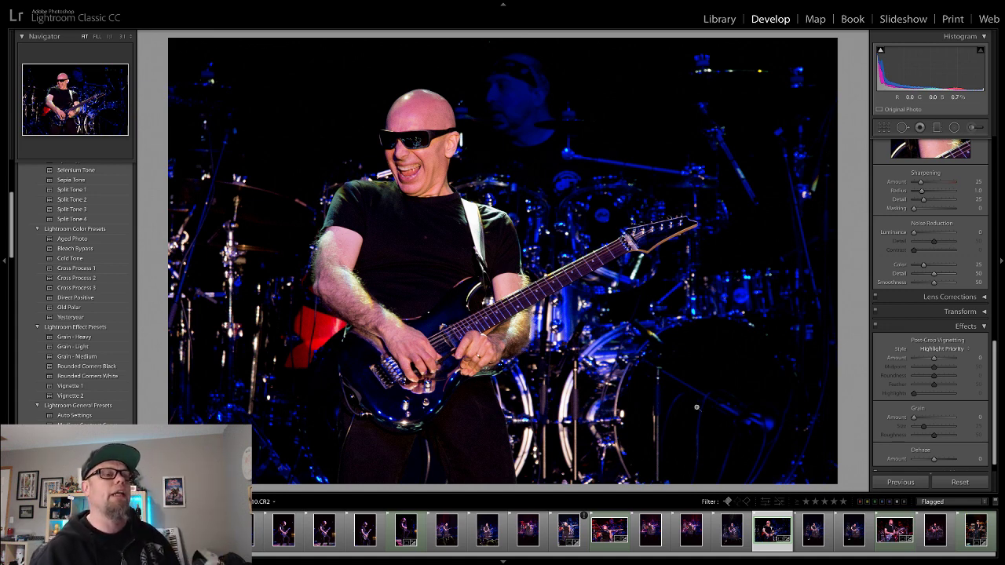
click(726, 533)
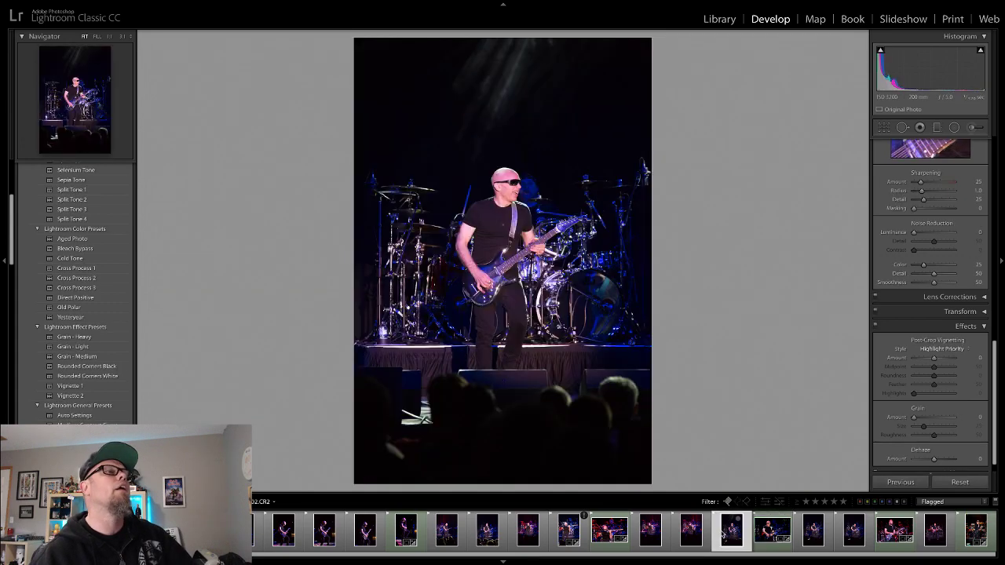
click(690, 531)
scroll(636, 537, up, 3)
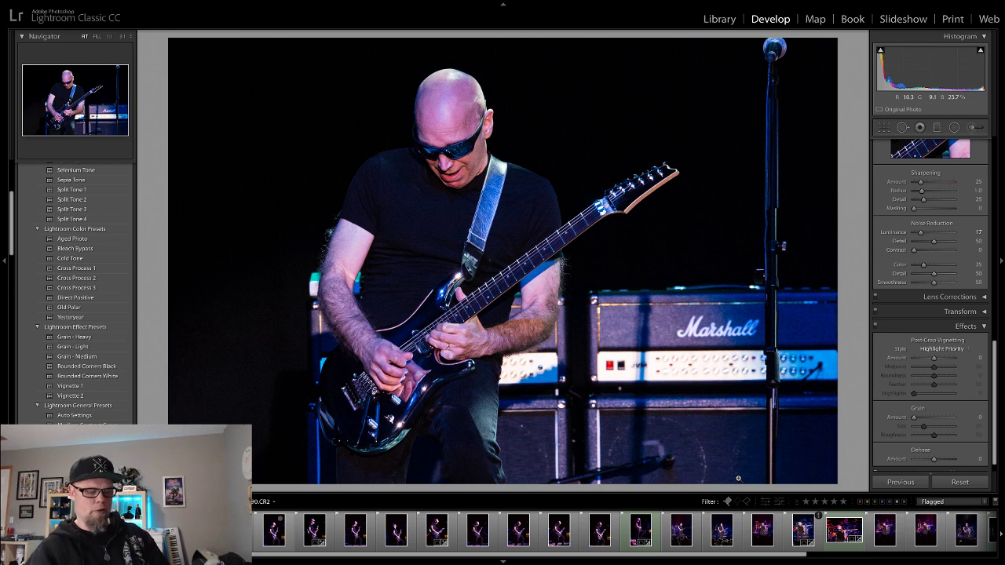
Give the guitarist photo beside the Marshall amplifiers a green label and open the open-mouthed shot in front of the drum kit
key(8)
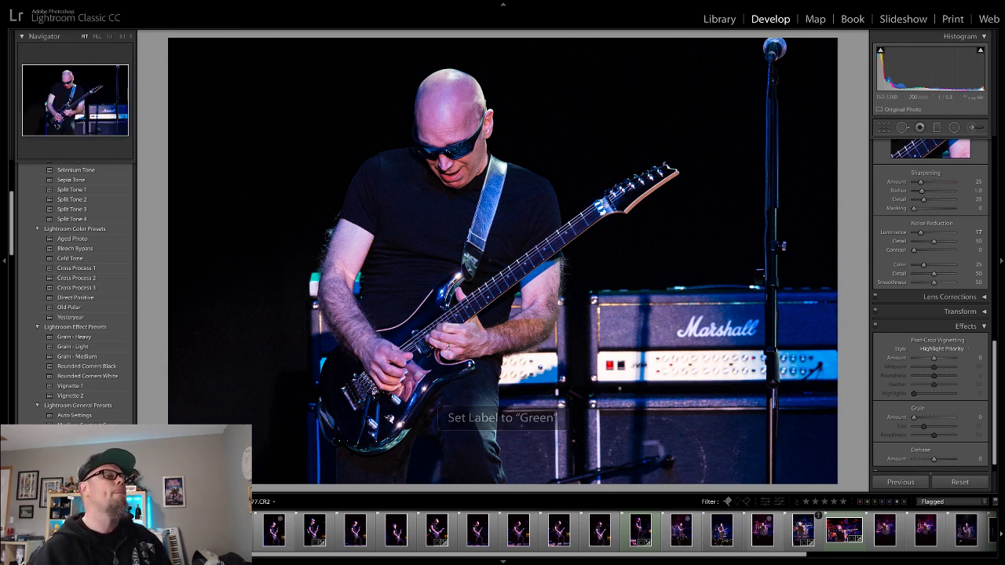
click(331, 558)
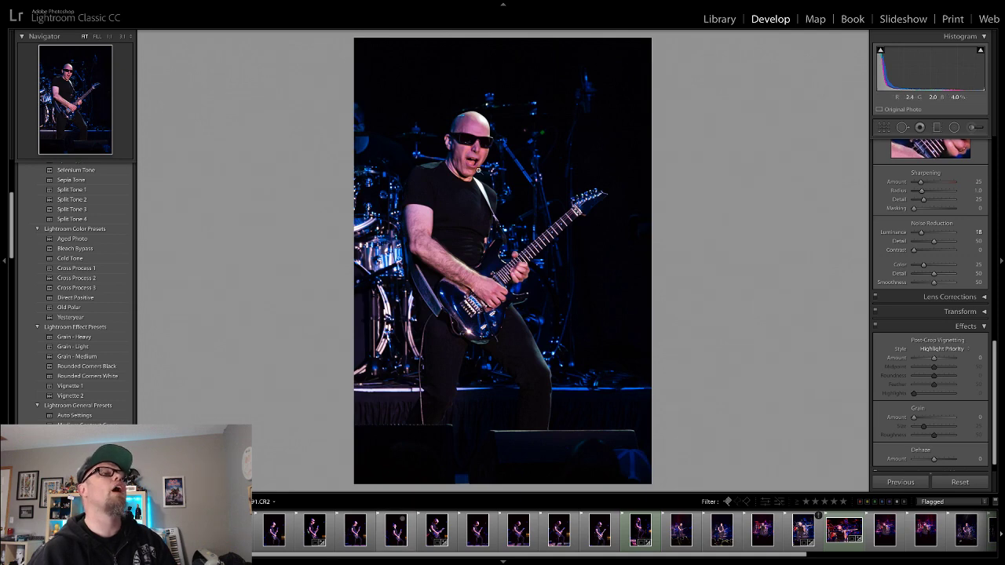
Check the face detail and crop of the open-mouthed guitarist photo in front of the drum kit, and give it a green label
click(473, 162)
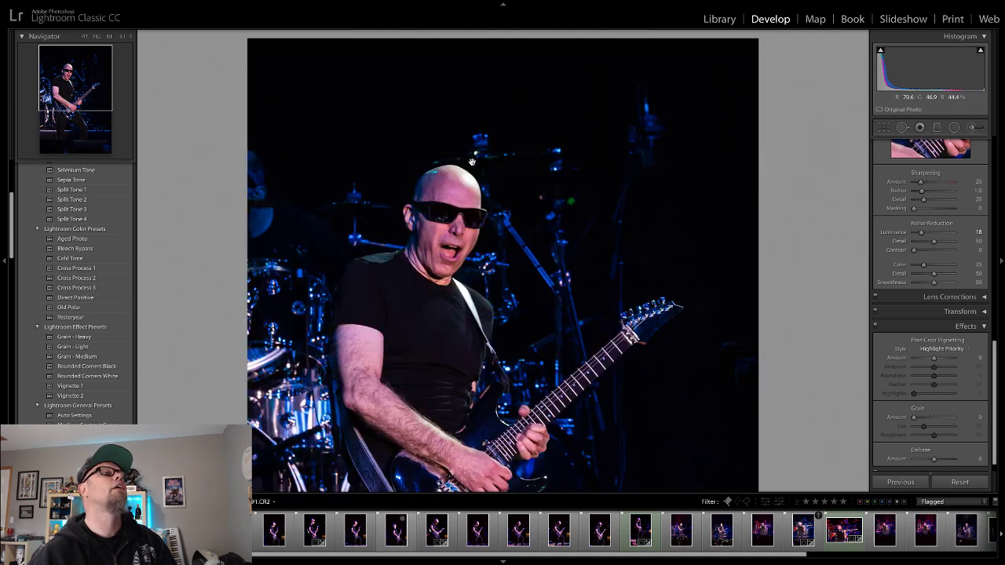
click(472, 162)
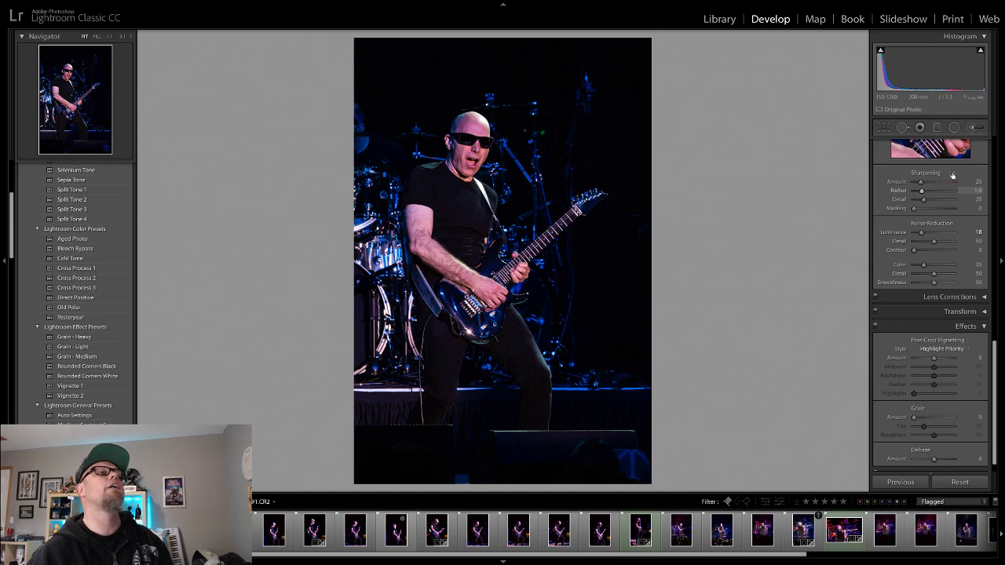
click(886, 129)
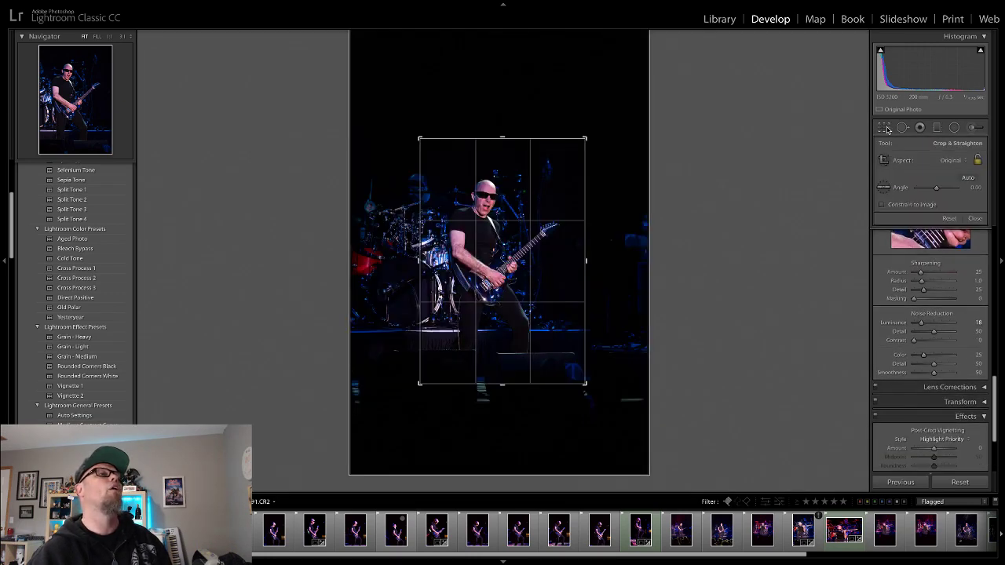
click(886, 129)
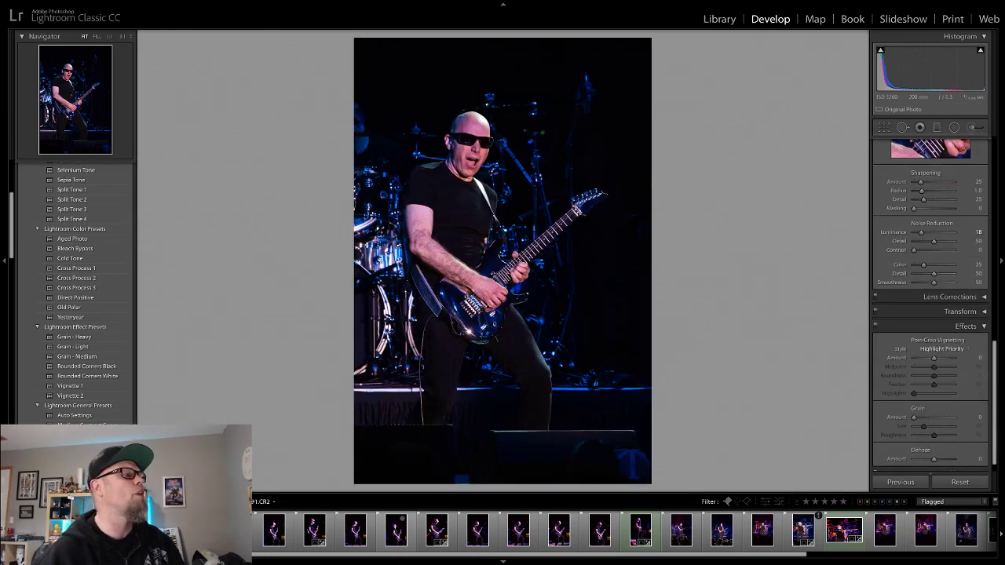
click(464, 176)
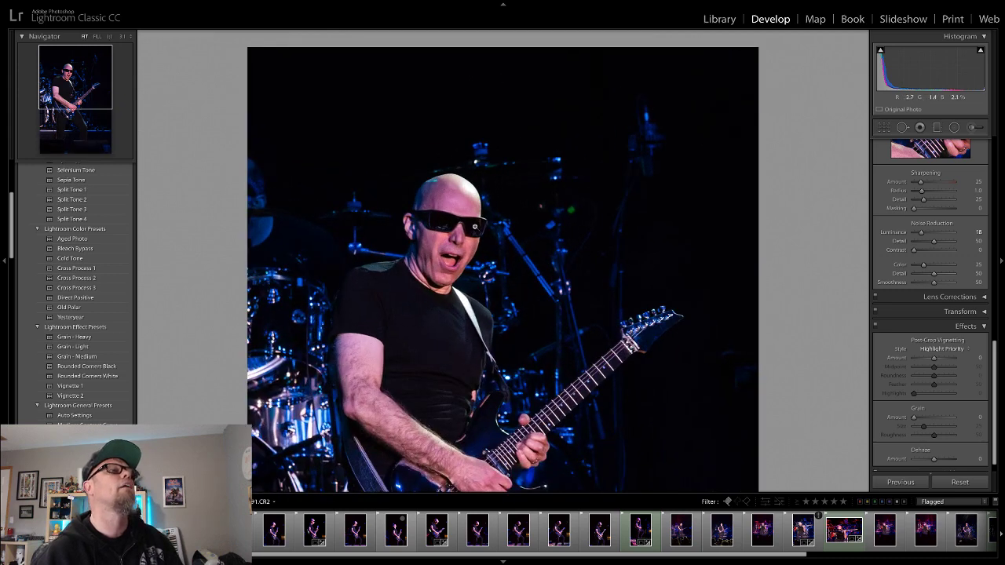
click(476, 228)
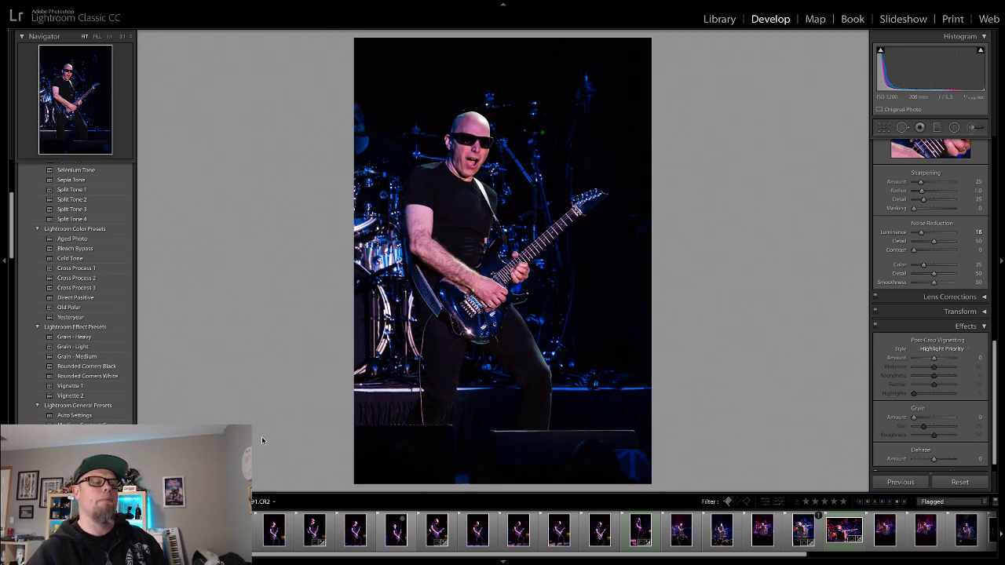
key(8)
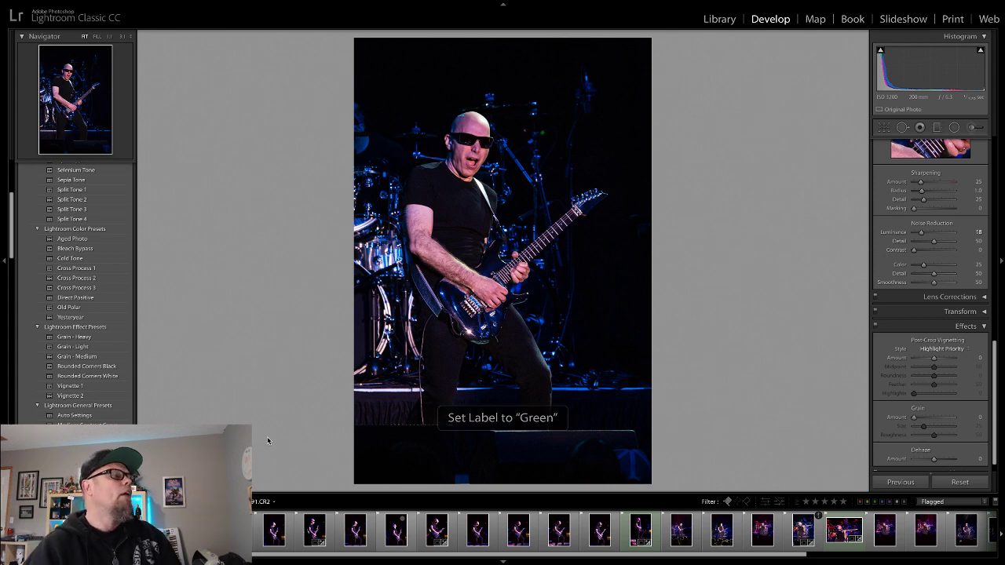
Review the neighbouring flagged photos and settle on the edited side-profile guitarist shot against the black background
click(774, 522)
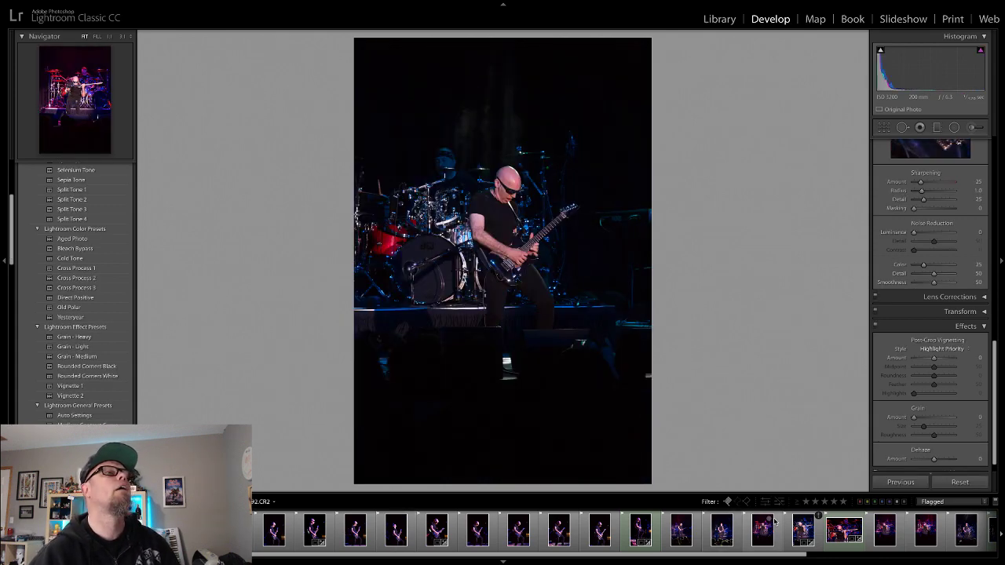
key(Right)
key(Right)
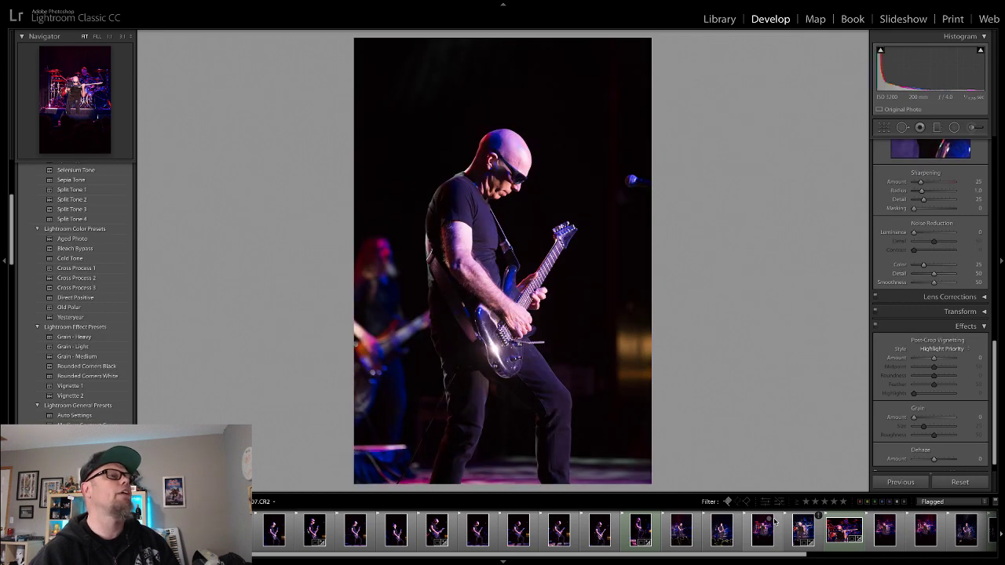
key(Left)
key(Left)
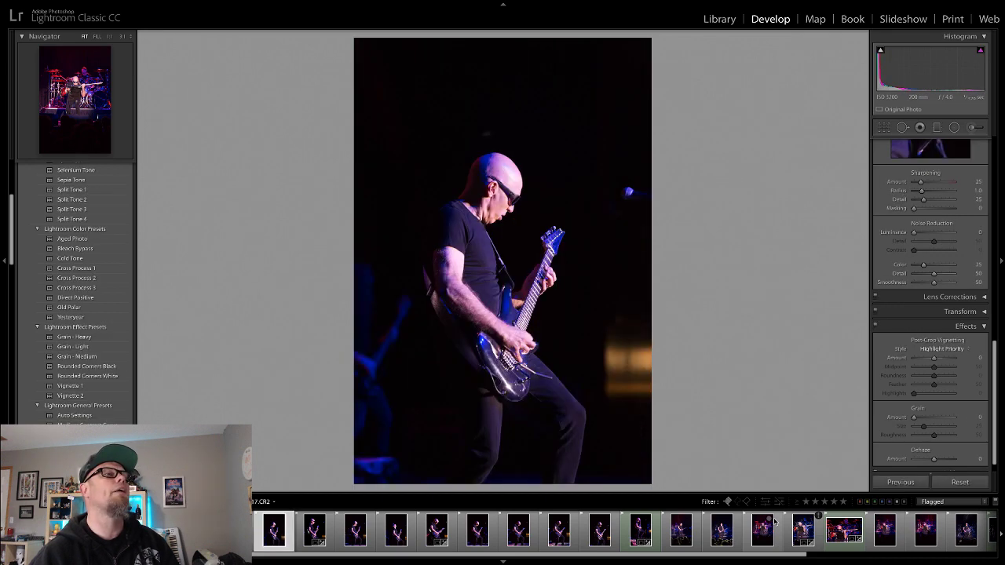
key(Right)
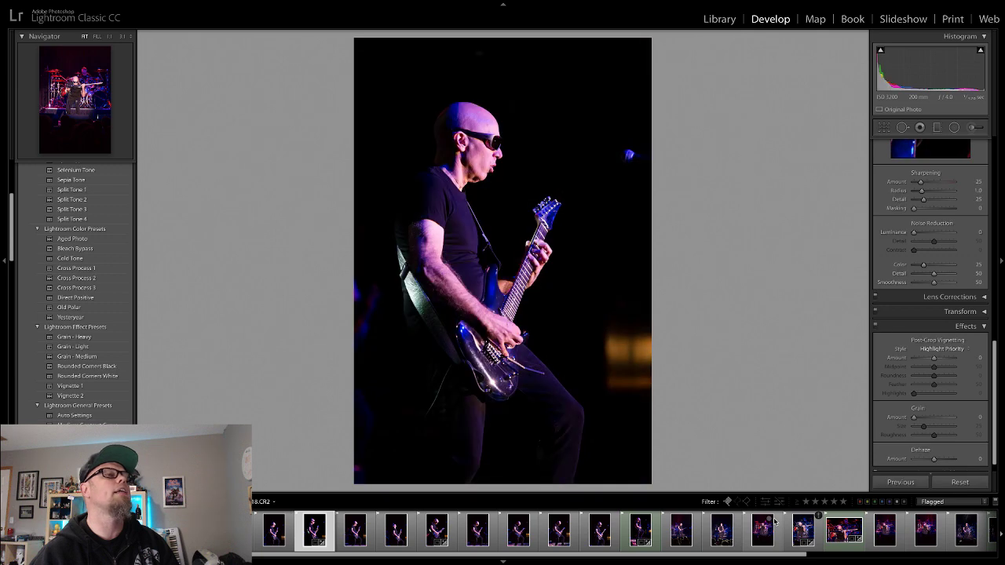
Examine the side-profile guitarist's face up close, compare with the next photo, and check the existing crop
click(462, 148)
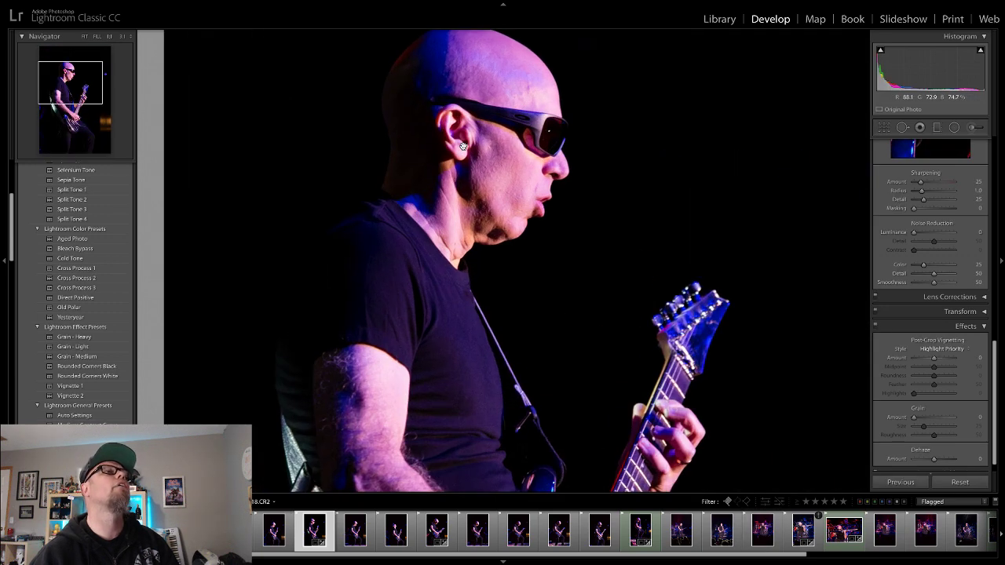
click(463, 147)
key(Right)
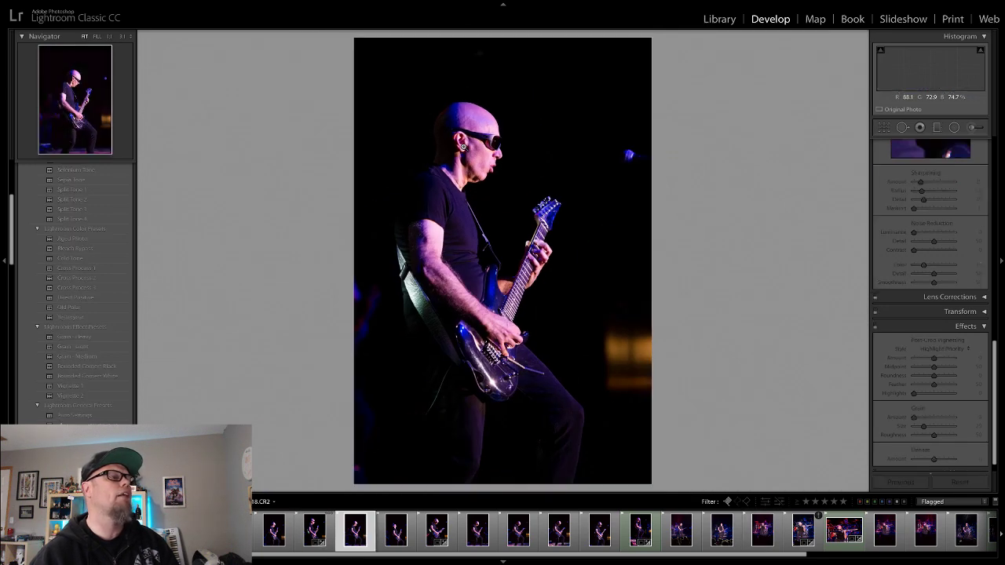
key(Left)
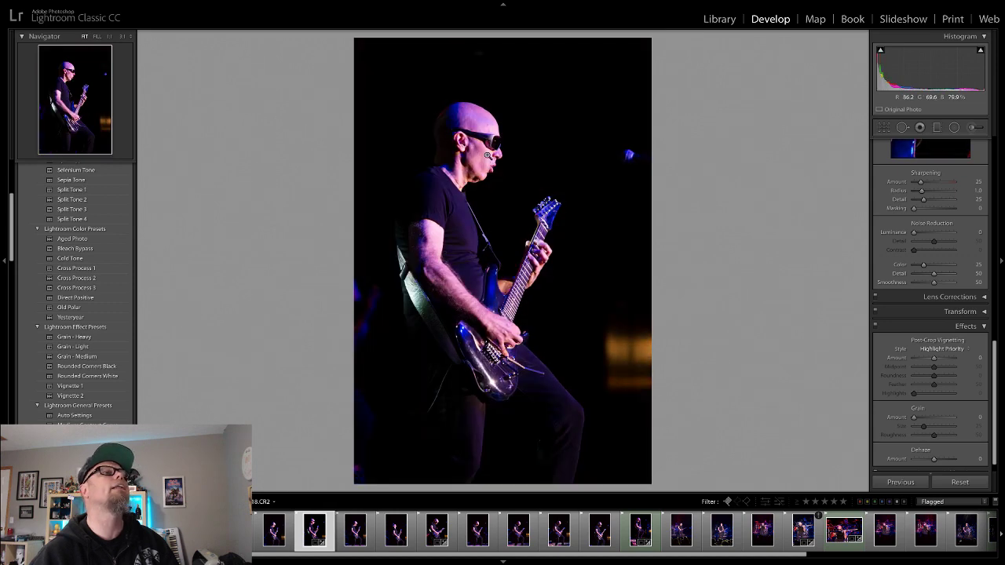
click(487, 154)
click(487, 155)
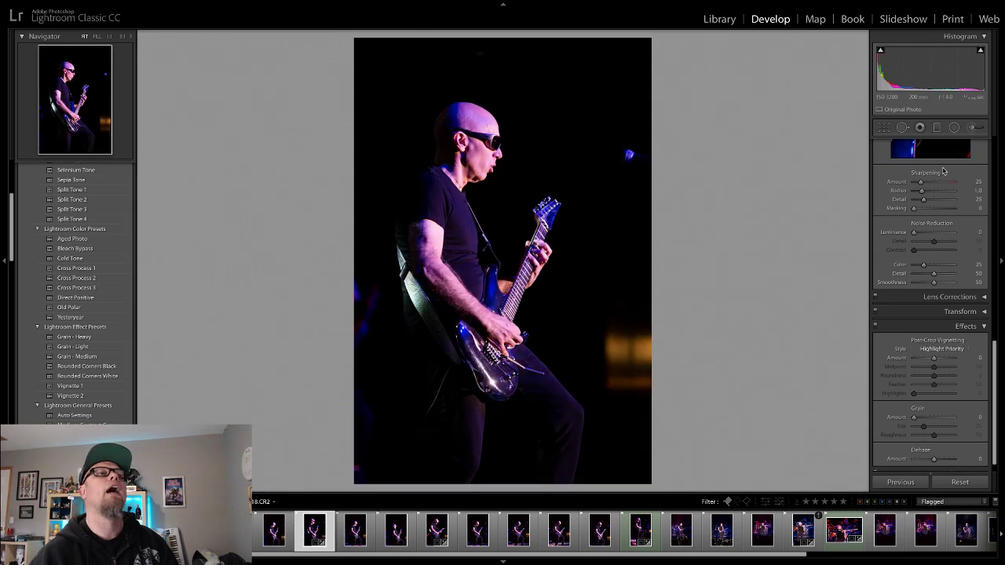
click(884, 128)
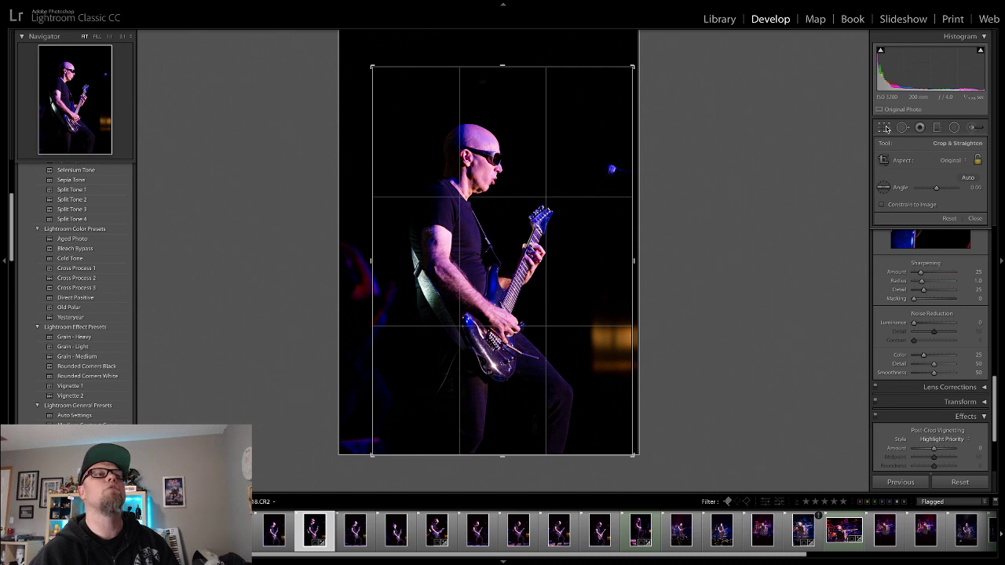
click(885, 128)
Set Clarity to +21 and Tint to -26 on the side-profile guitarist photo, and give it a green label
click(475, 147)
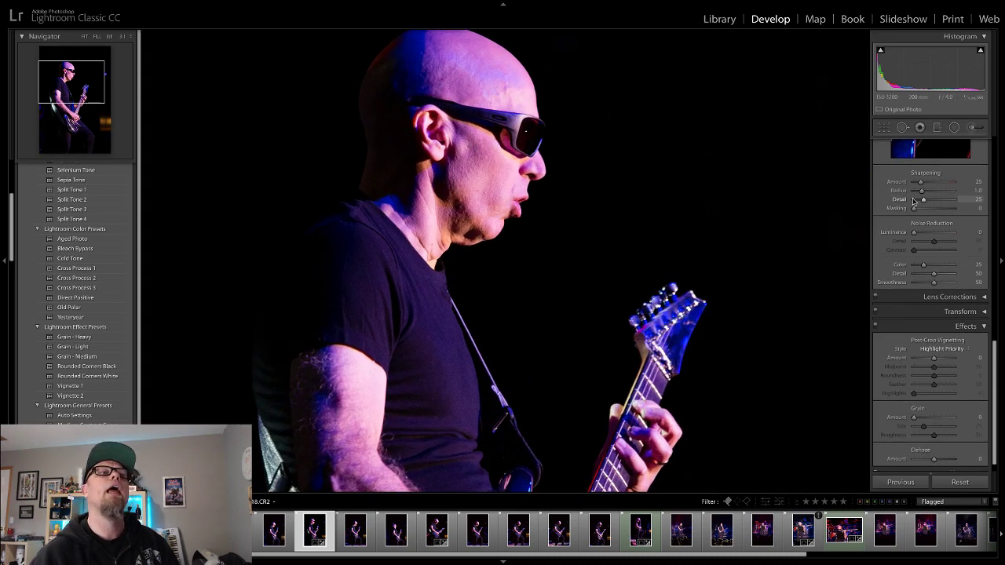
scroll(910, 199, up, 3)
scroll(911, 199, up, 8)
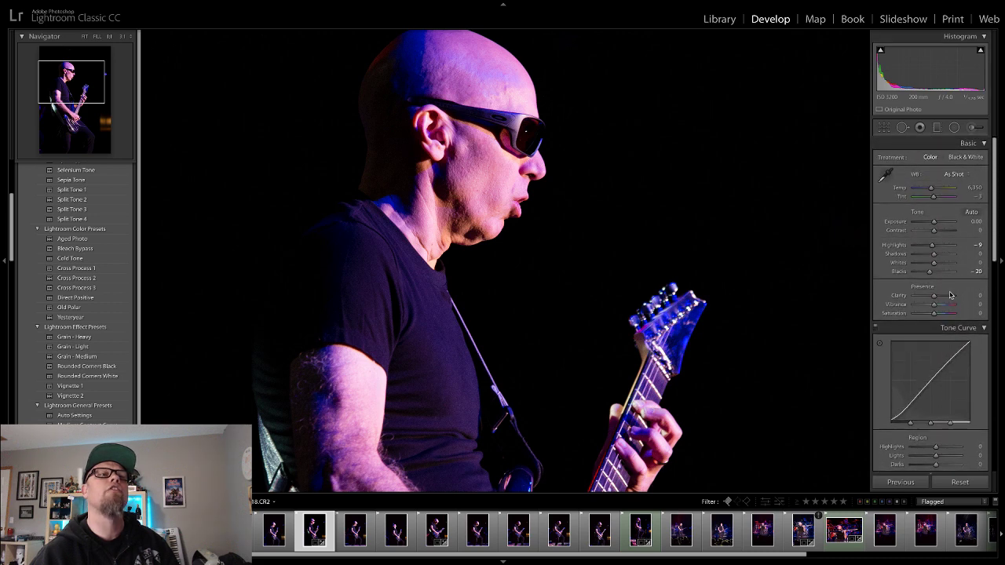
drag(933, 295, 937, 296)
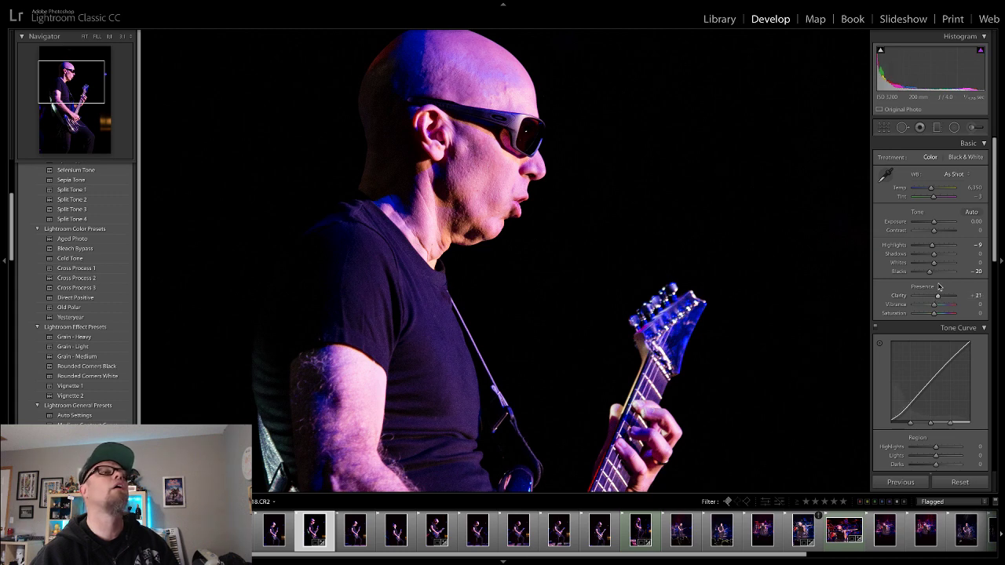
drag(934, 198, 931, 199)
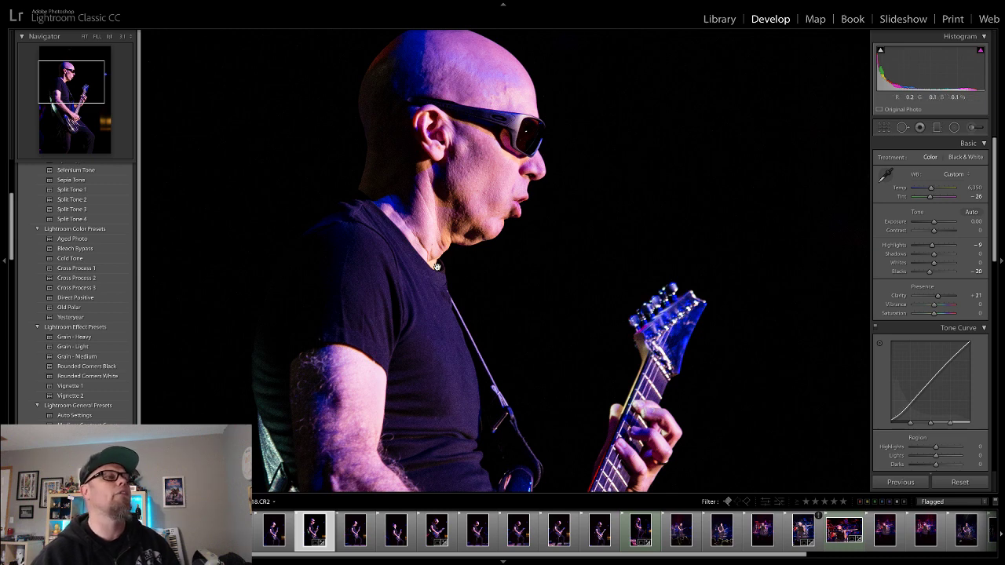
click(852, 312)
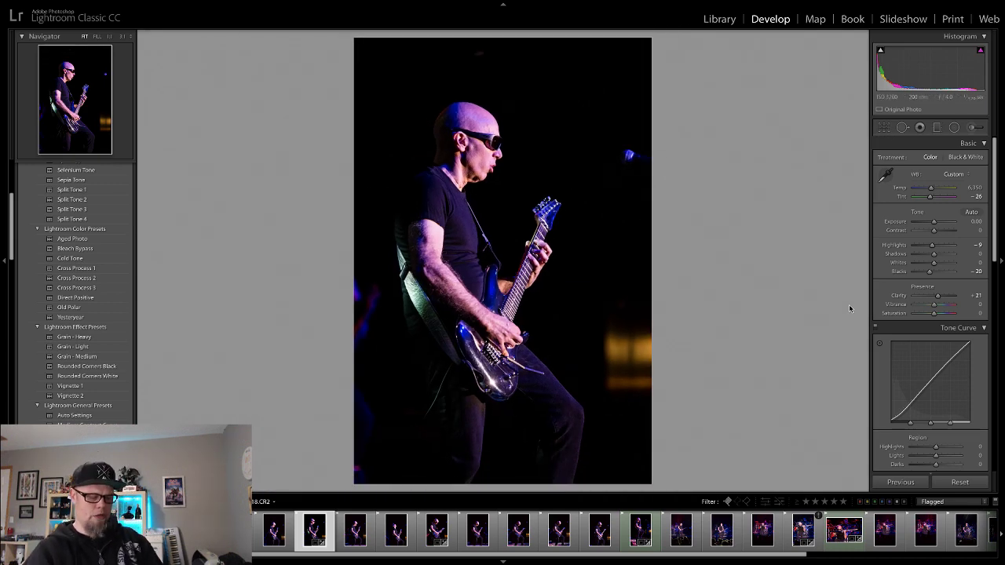
key(8)
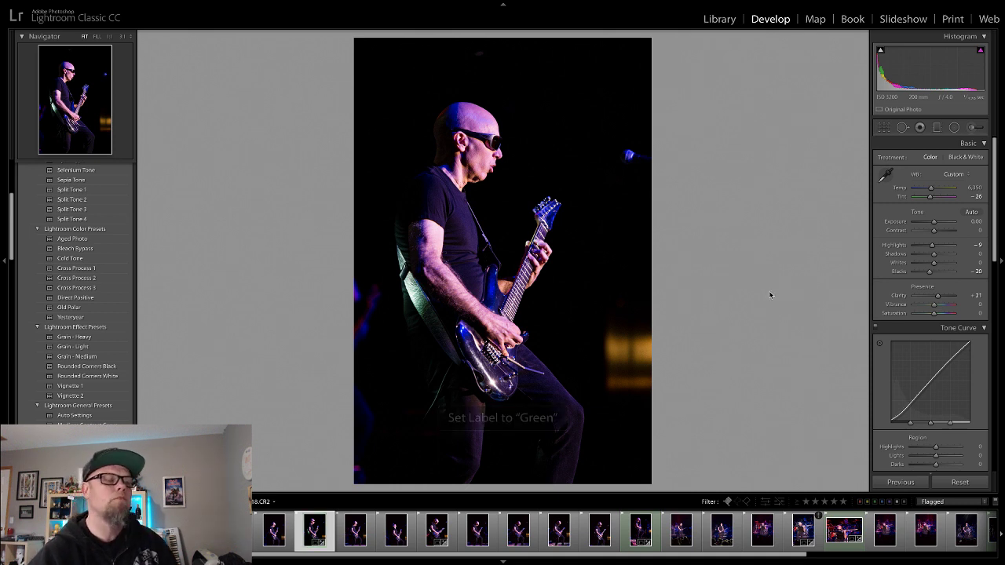
Advance through the flagged photos to the edited shot of the guitarist looking down at his guitar, and dismiss the browser notification
key(Right)
key(Right)
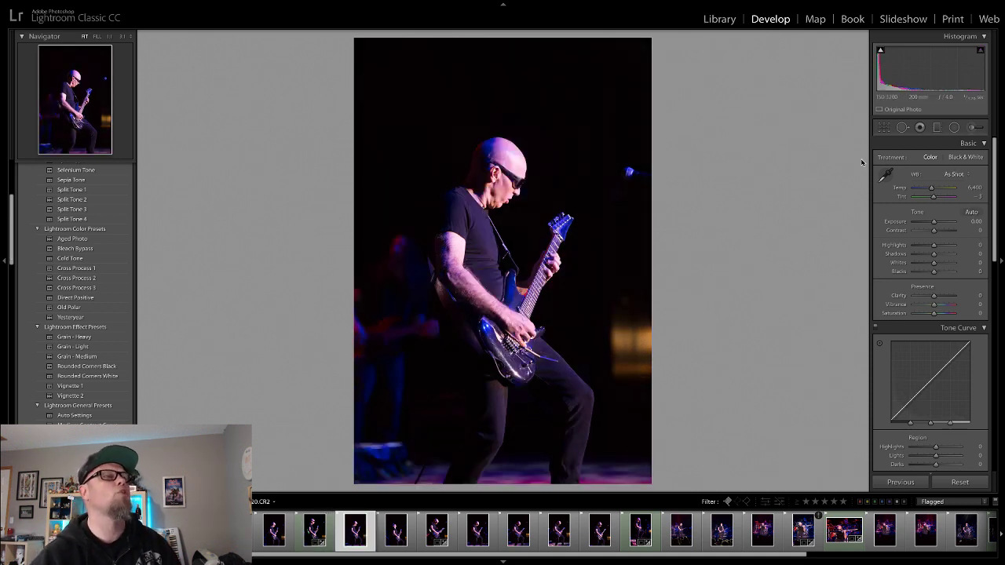
key(Right)
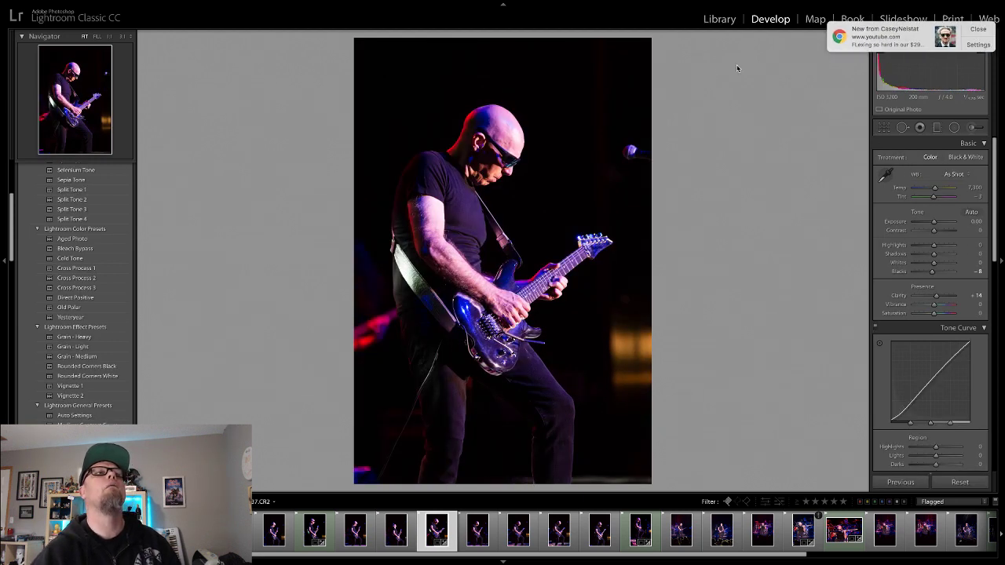
click(977, 35)
Examine the looking-down guitarist photo up close, checking the face, hands, guitar body and legs
click(507, 155)
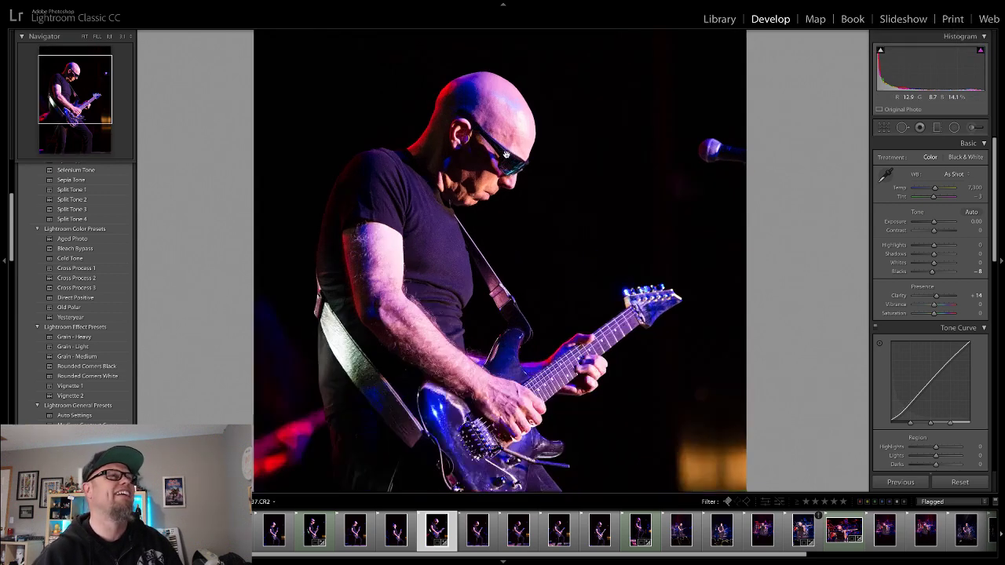
click(507, 155)
click(503, 160)
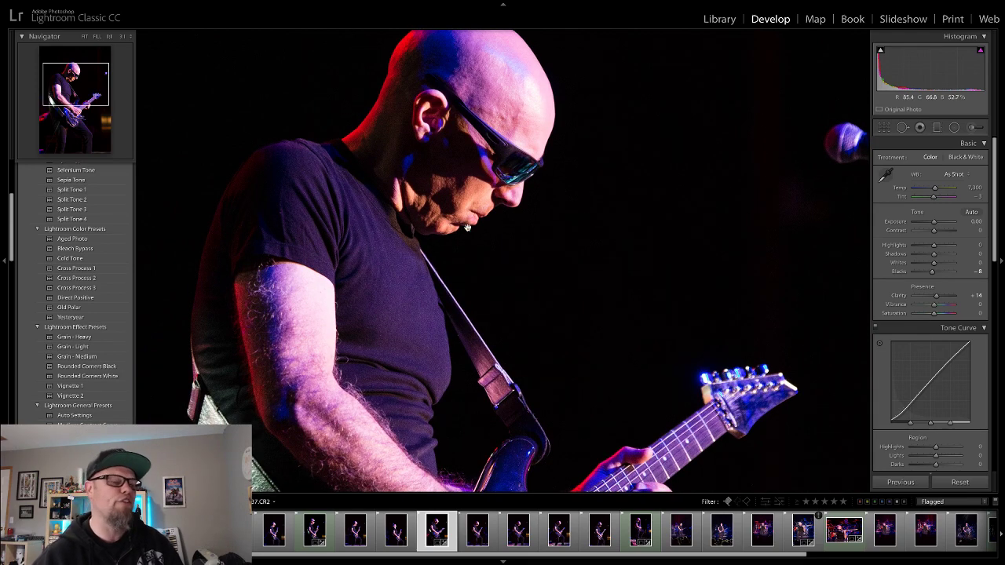
click(491, 211)
click(491, 210)
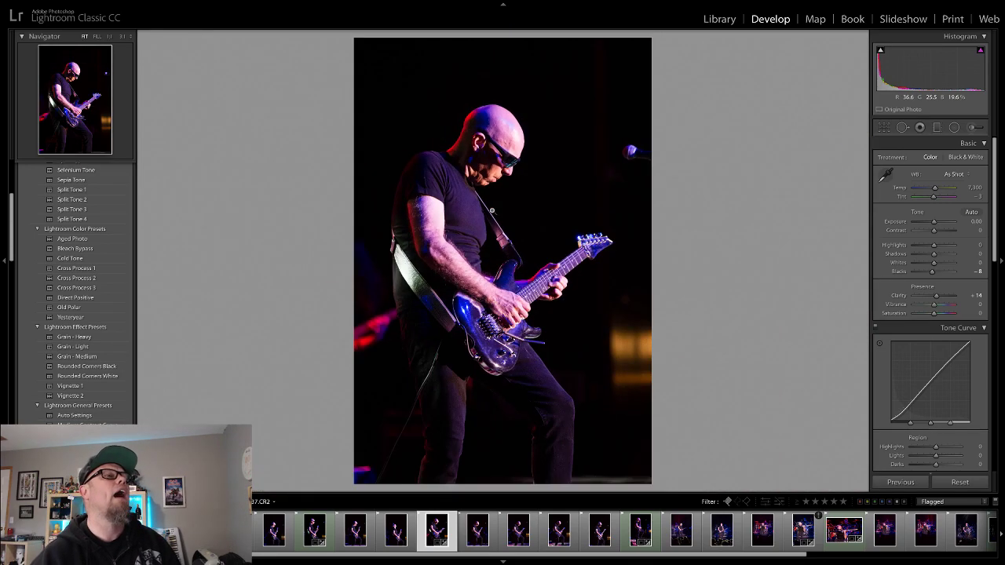
click(491, 210)
scroll(491, 212, down, 8)
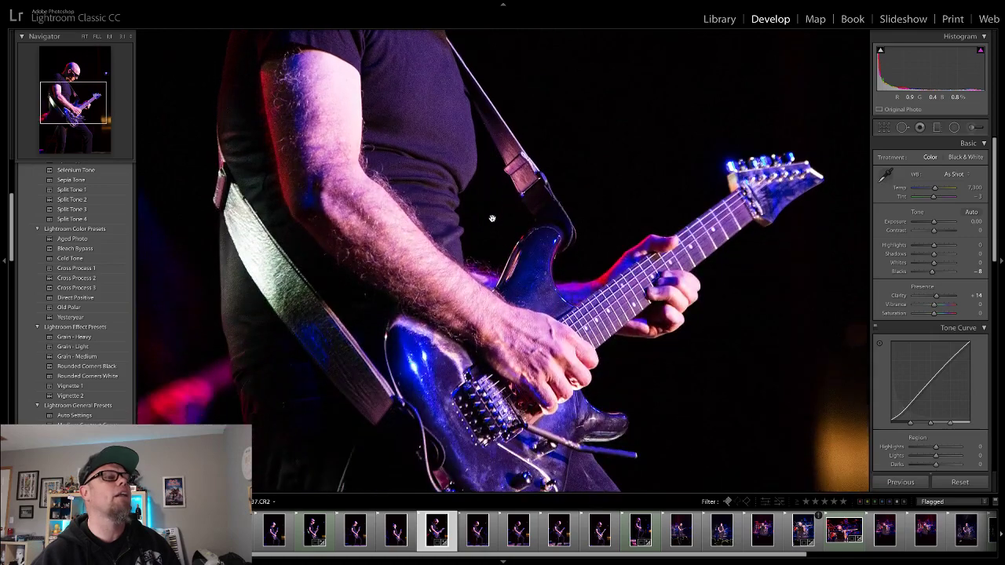
scroll(492, 218, down, 3)
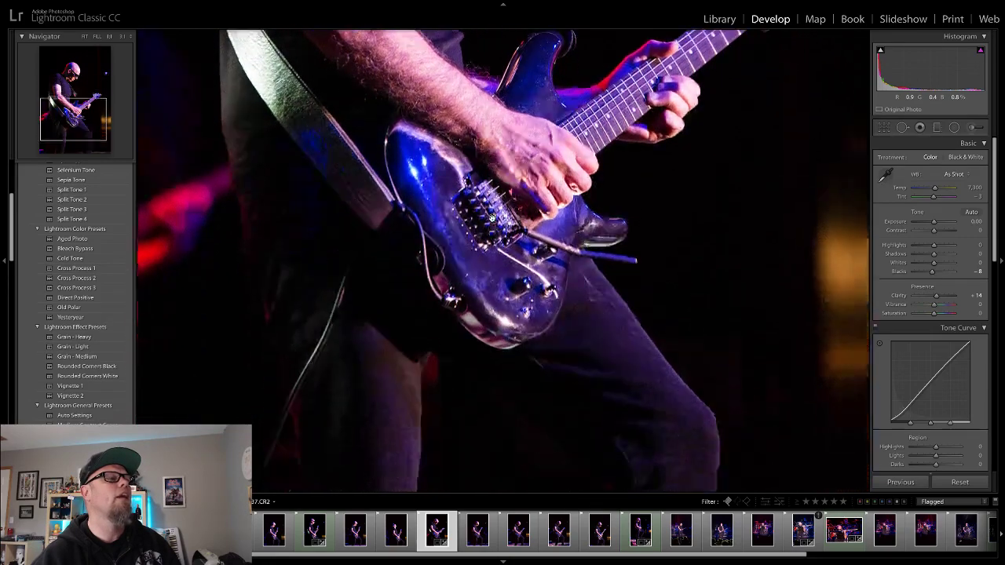
scroll(493, 218, up, 3)
click(493, 218)
Check the crop and tone settings of the looking-down guitarist photo, and give it a green label
click(884, 128)
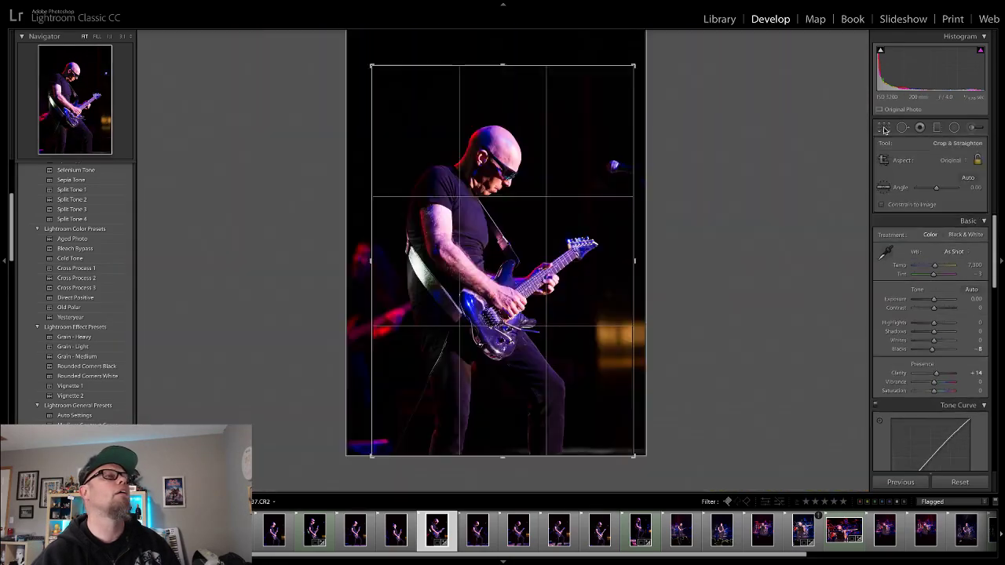
click(884, 129)
click(507, 163)
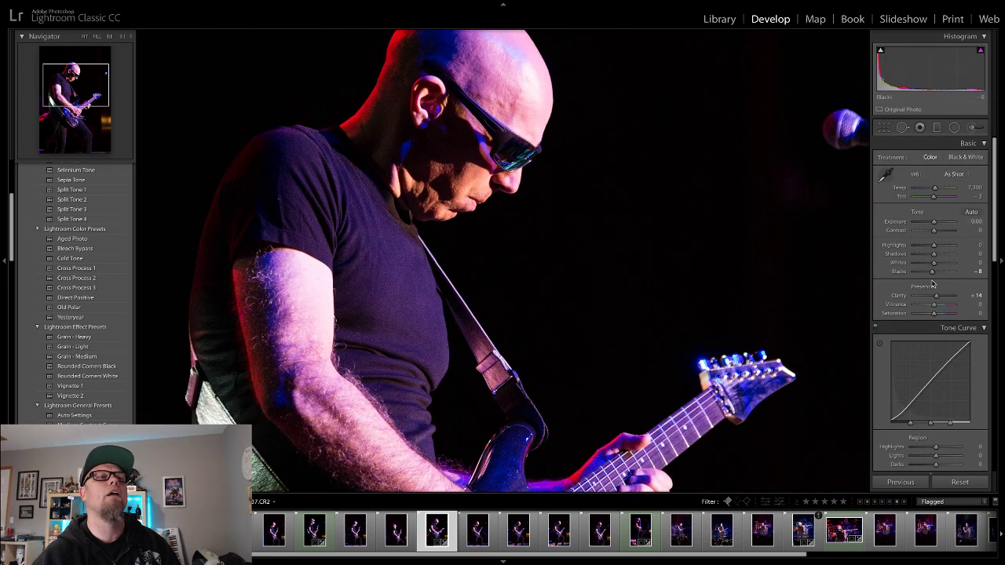
scroll(930, 377, down, 2)
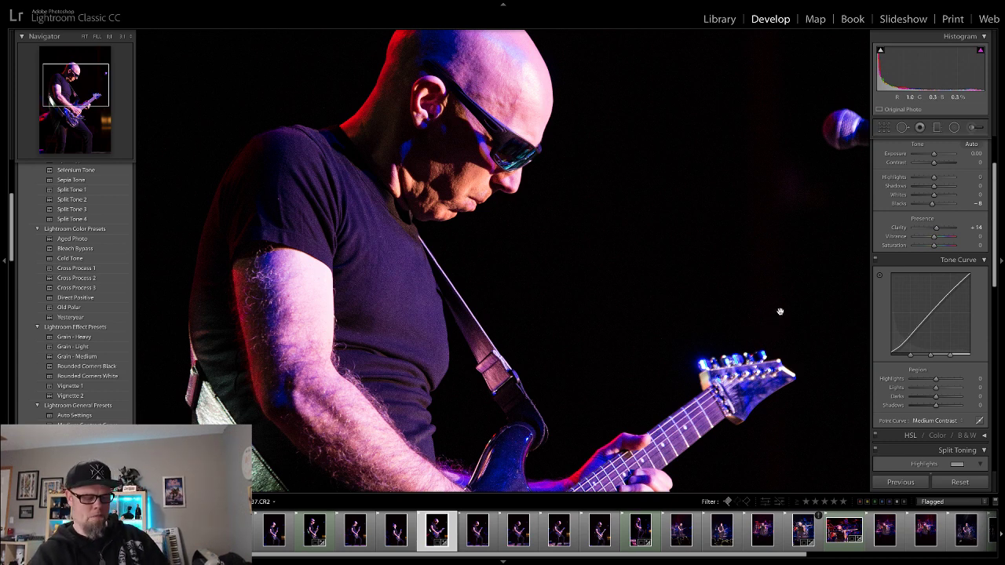
key(8)
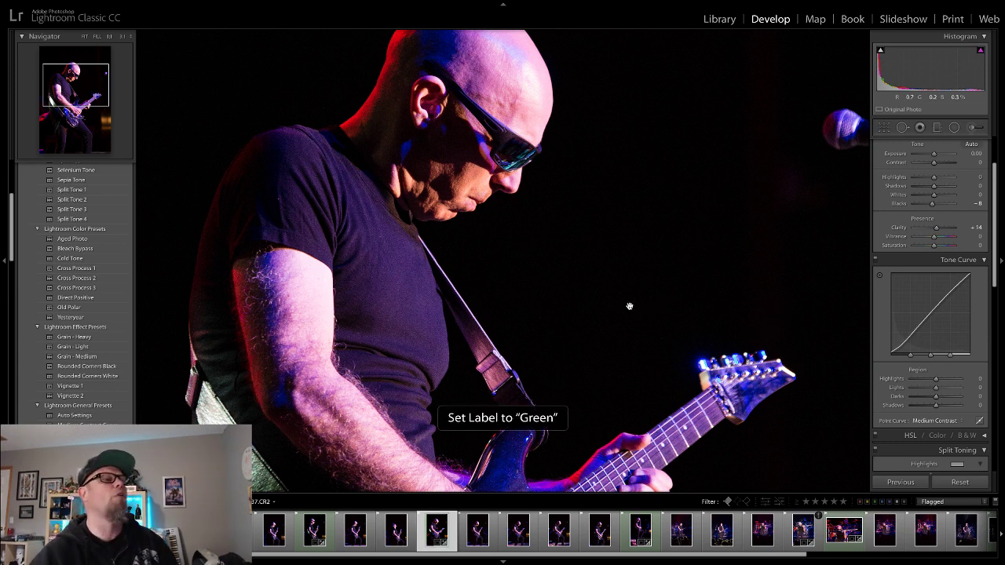
Advance to the next unedited guitarist photo, and inspect the face, hands and guitar up close and in full view
key(Right)
key(Right)
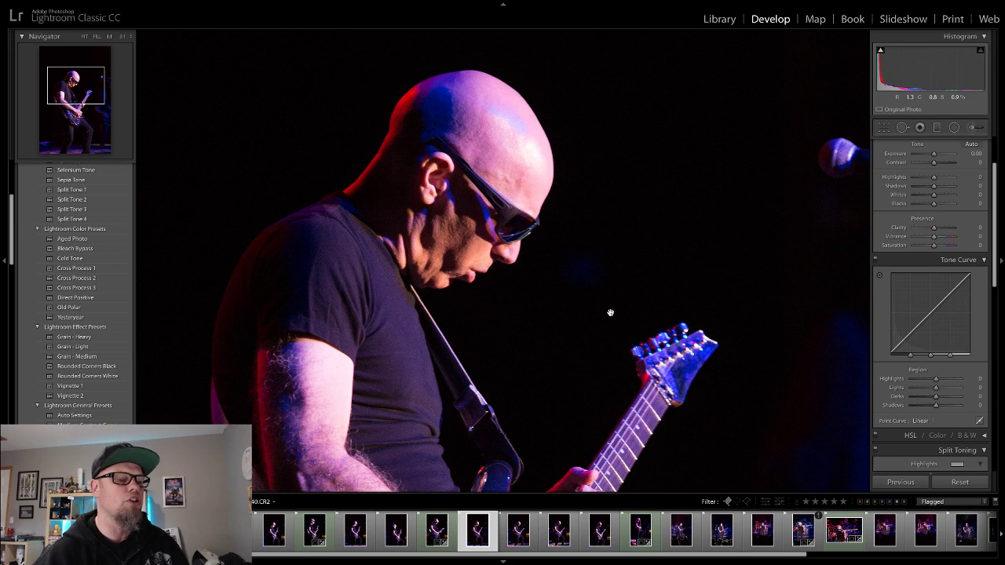
scroll(549, 309, down, 5)
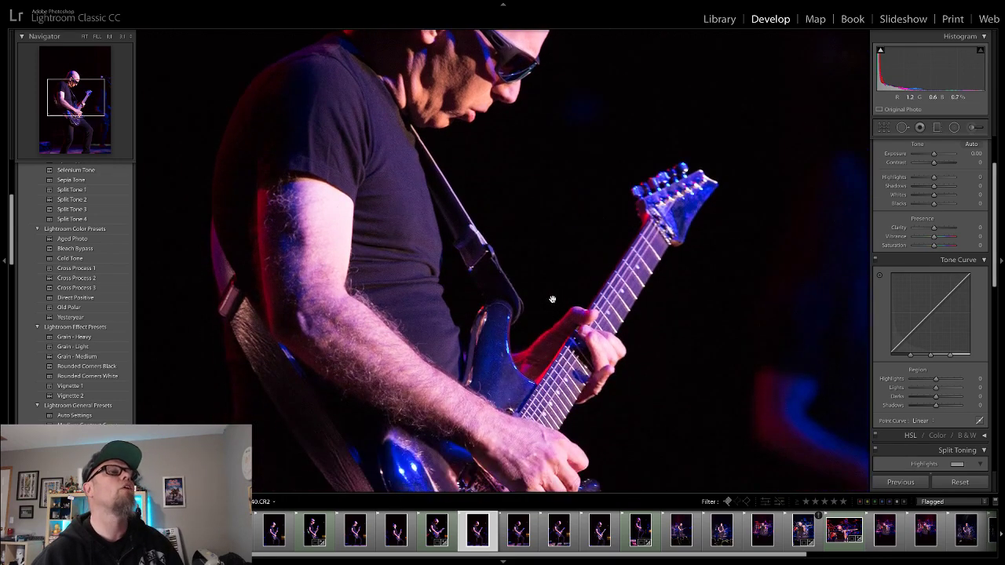
scroll(542, 283, up, 4)
click(503, 197)
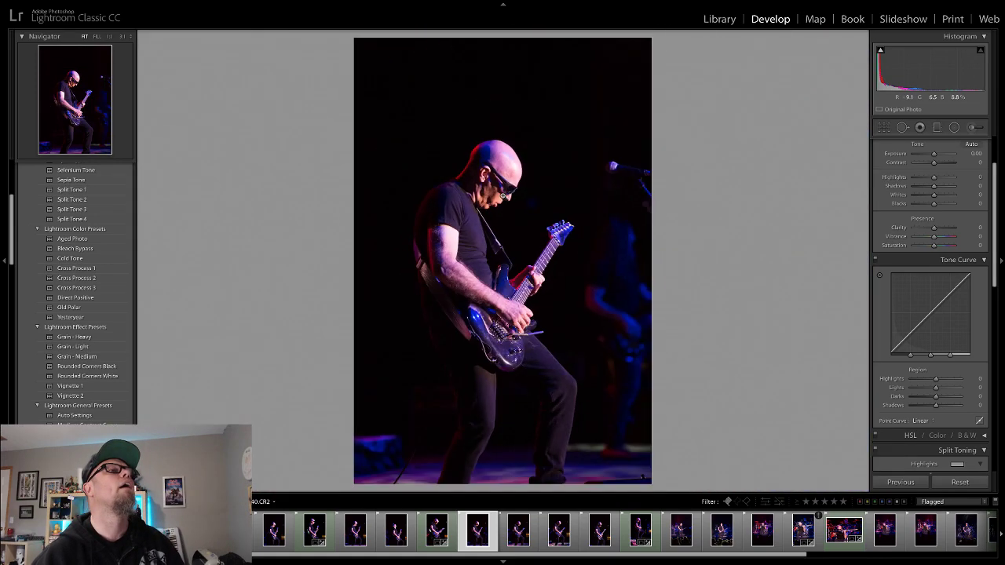
click(521, 228)
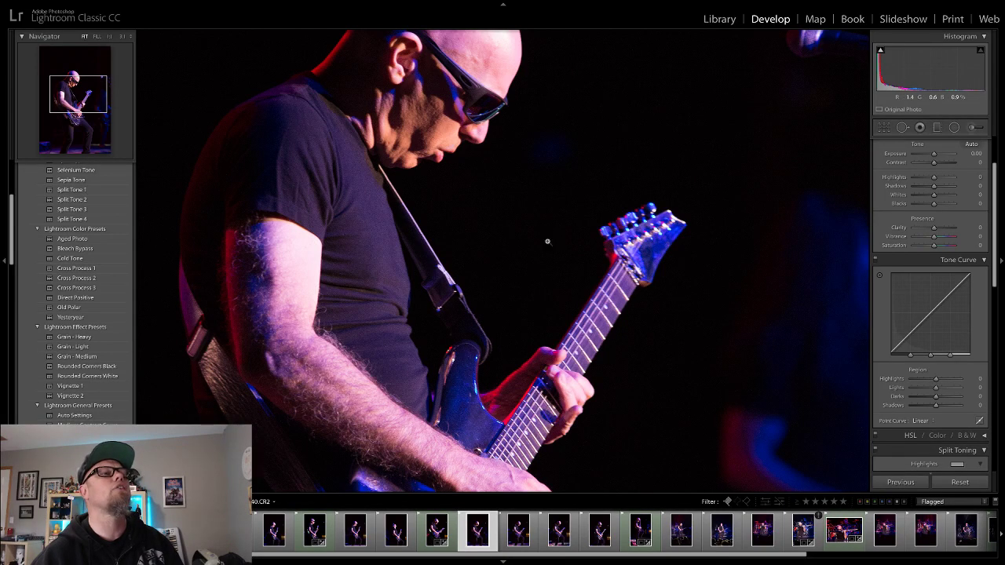
click(472, 243)
Compare the next two near-identical guitarist shots in full view and zoomed in on the face and sunglasses
key(Right)
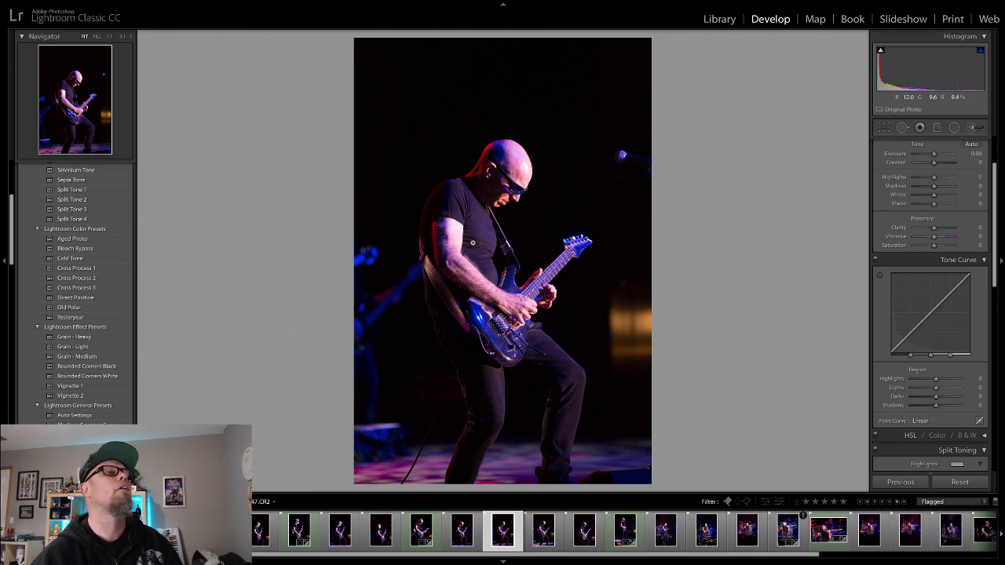
key(Right)
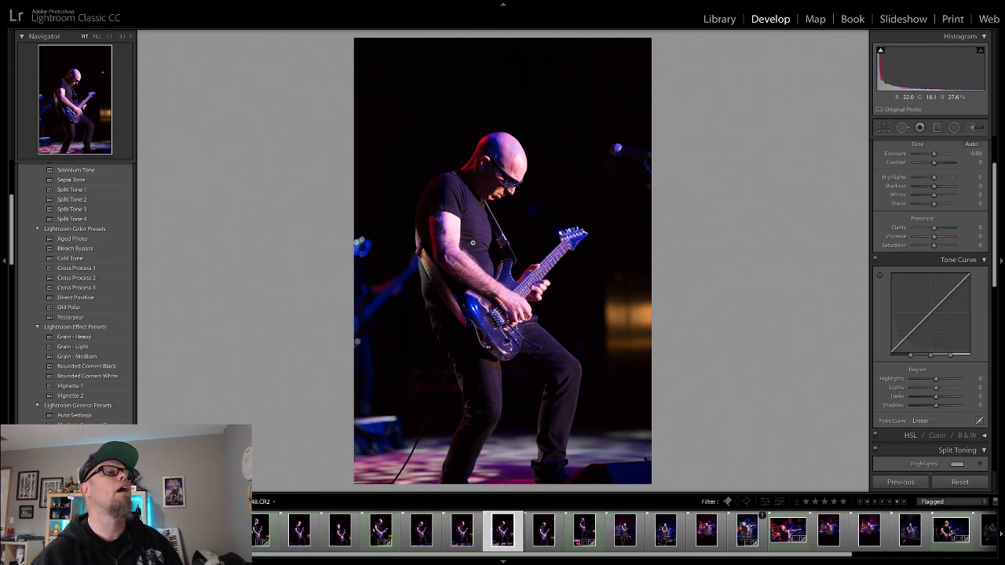
key(Left)
key(Right)
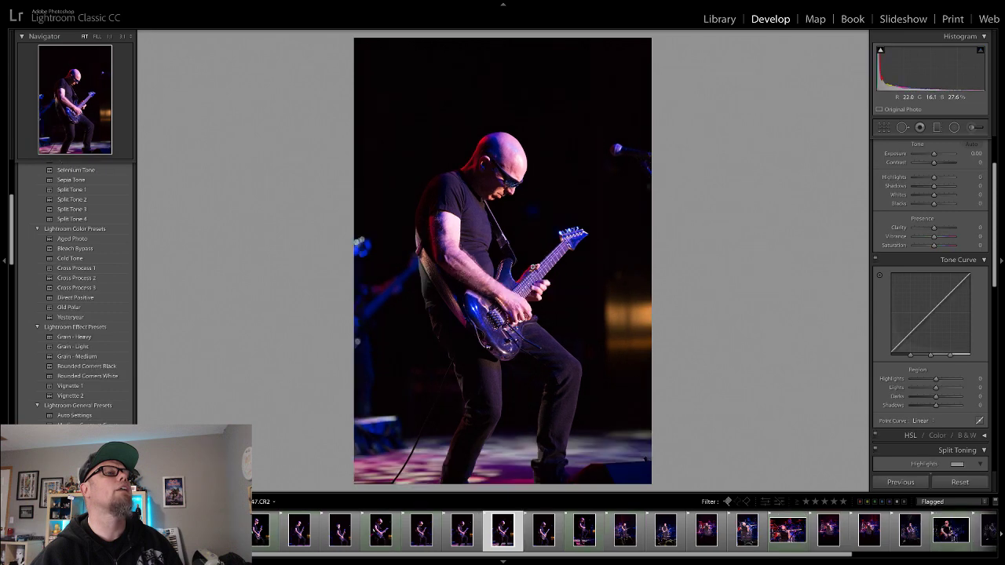
click(503, 179)
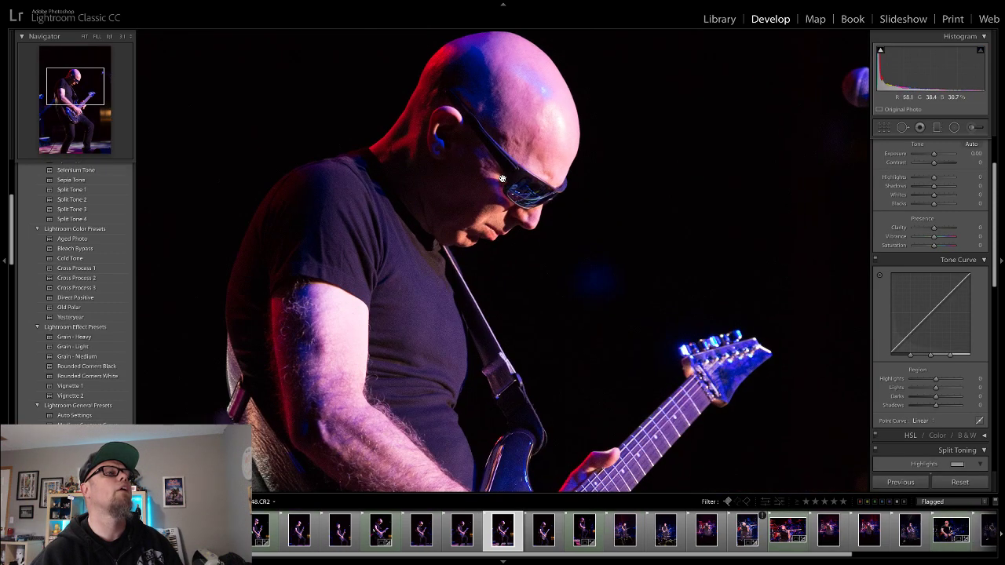
key(Left)
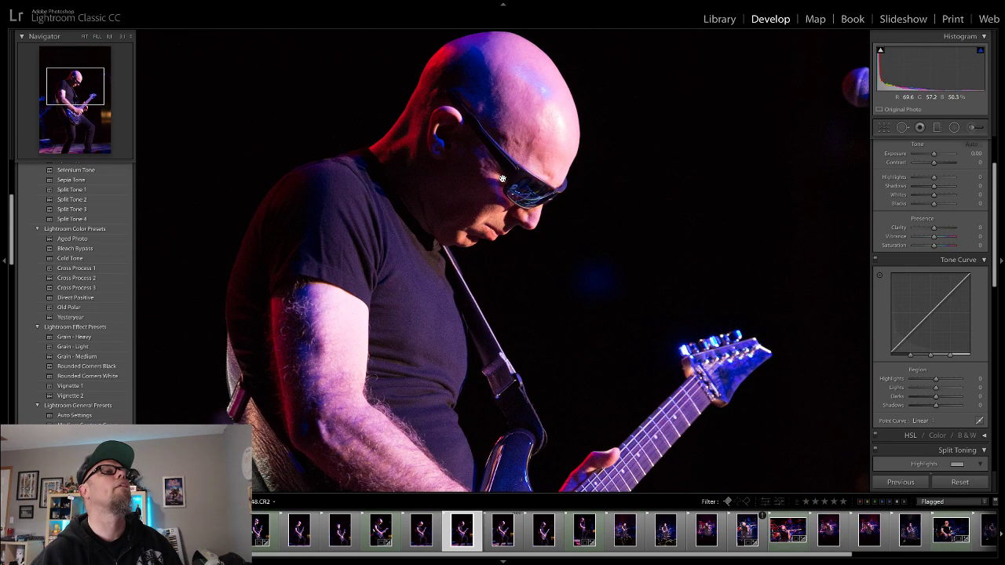
key(Right)
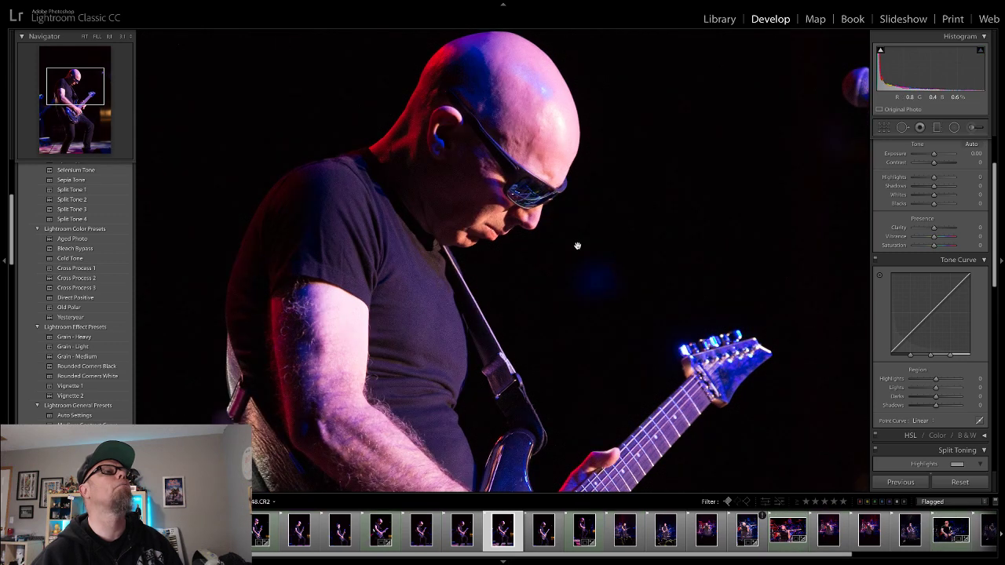
Compare the hands and guitar body up close between the two near-identical shots, and return to the second one in full view
click(464, 211)
click(536, 302)
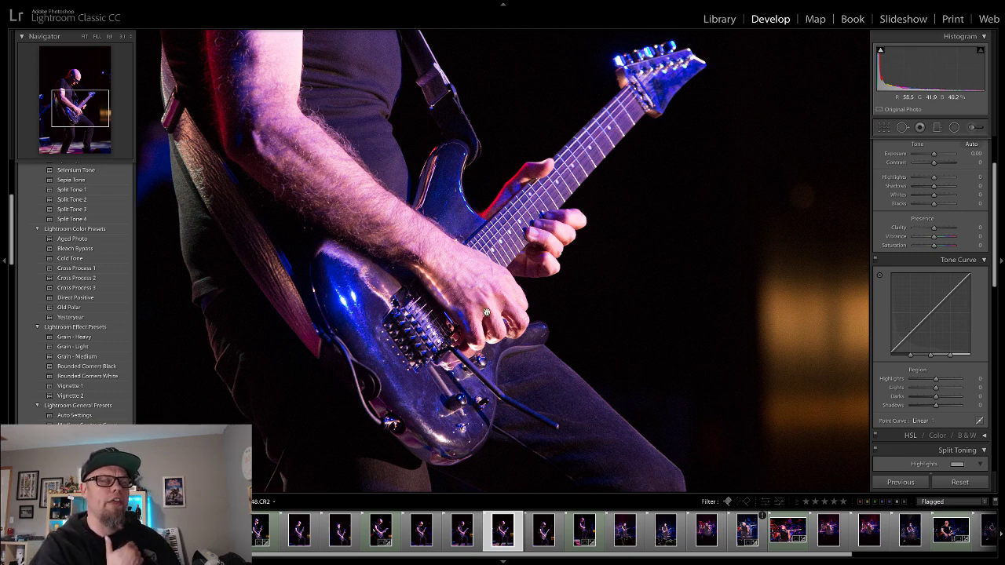
key(Left)
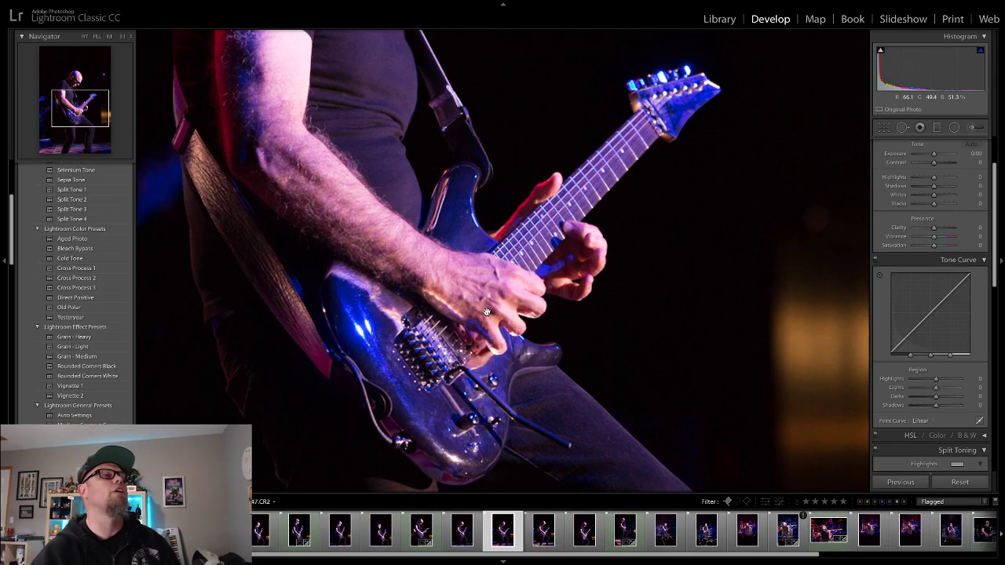
key(Right)
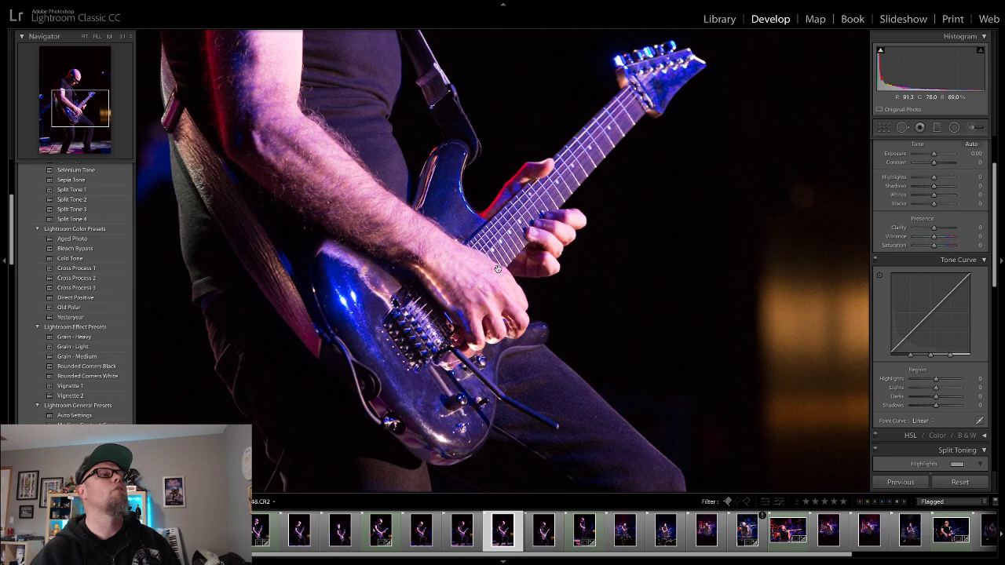
key(Left)
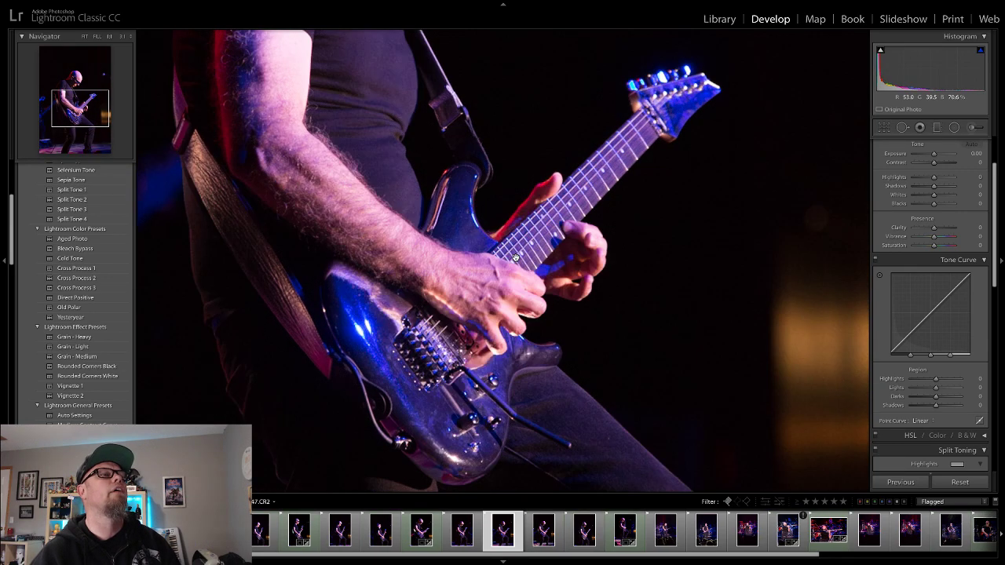
click(563, 237)
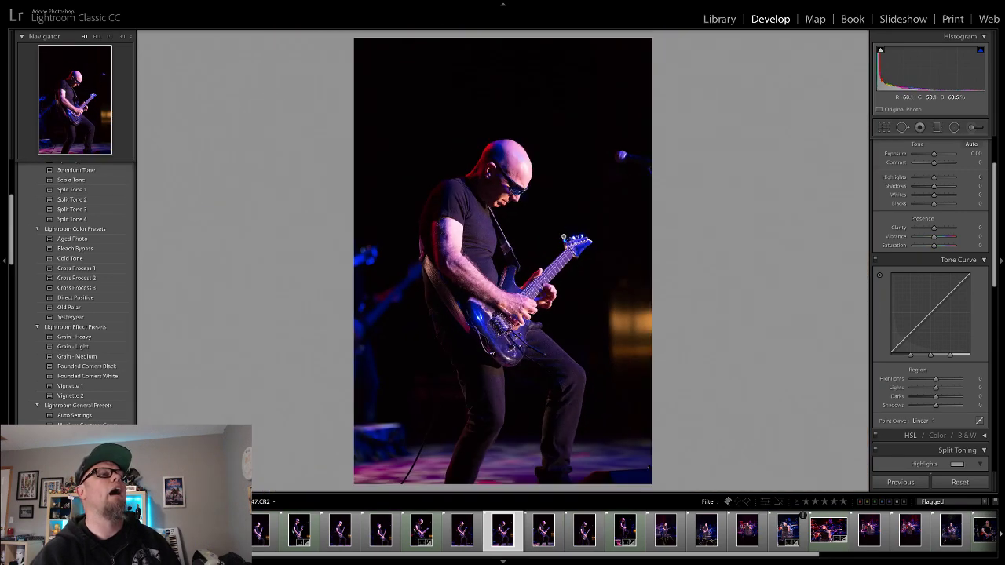
click(563, 237)
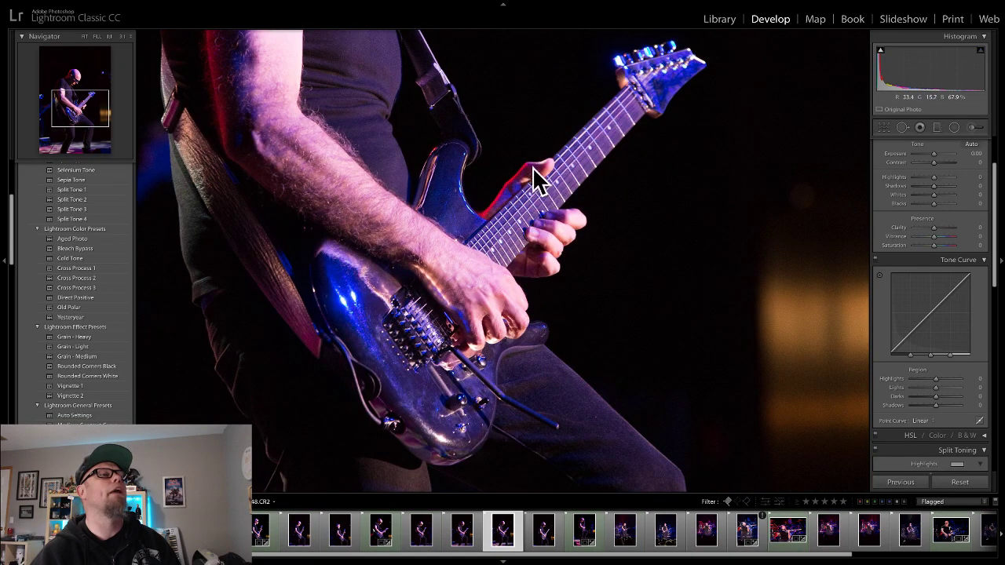
key(Left)
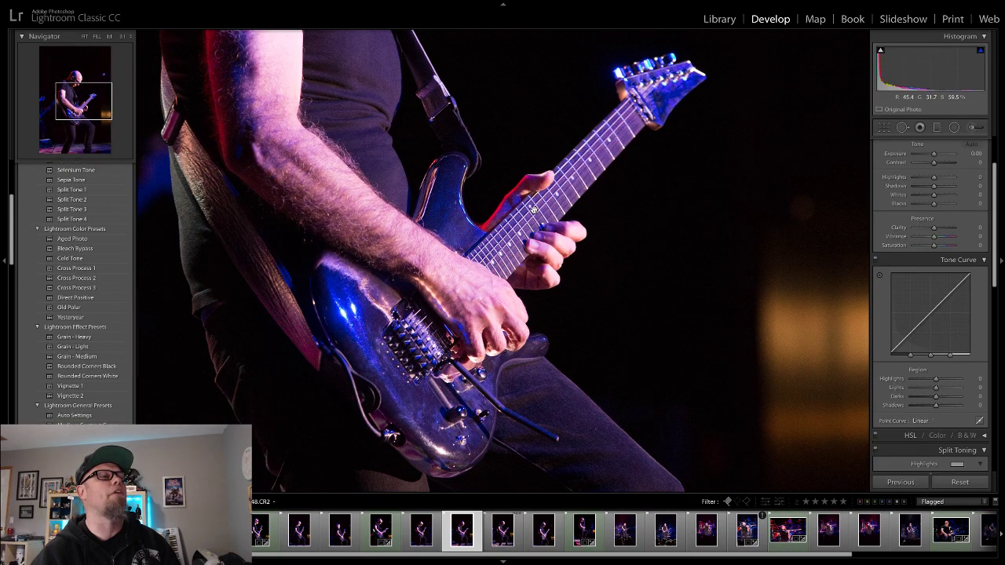
key(Left)
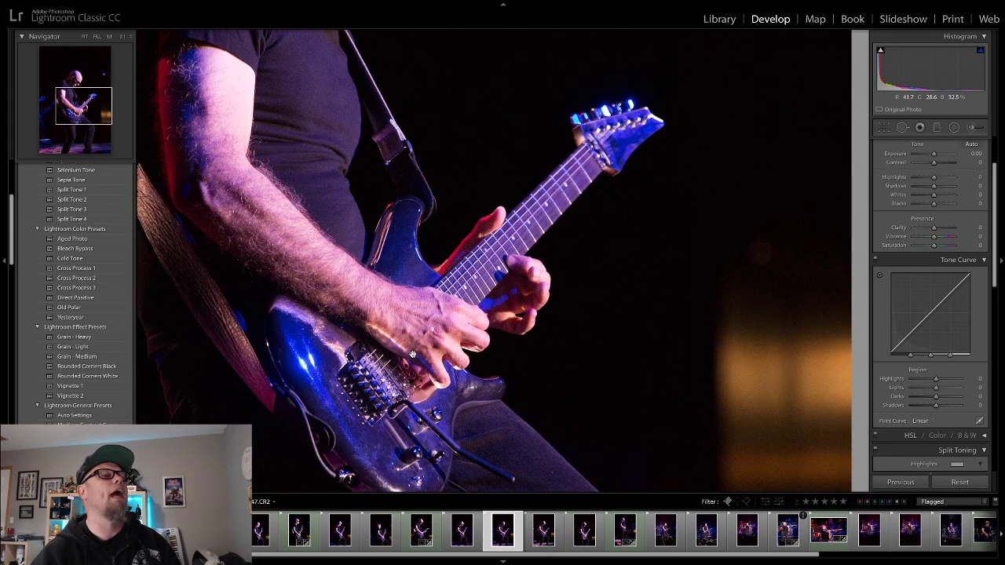
key(Right)
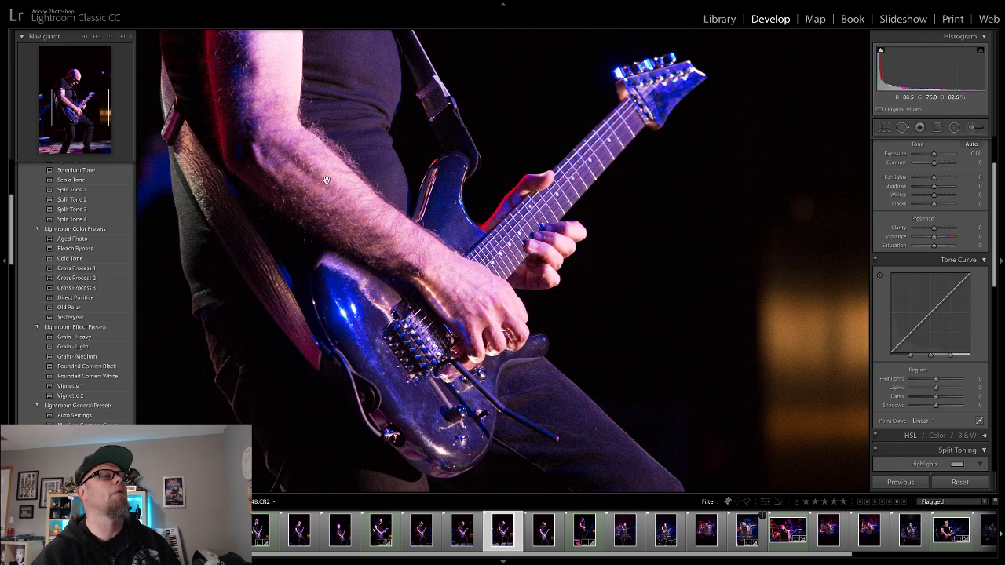
click(424, 253)
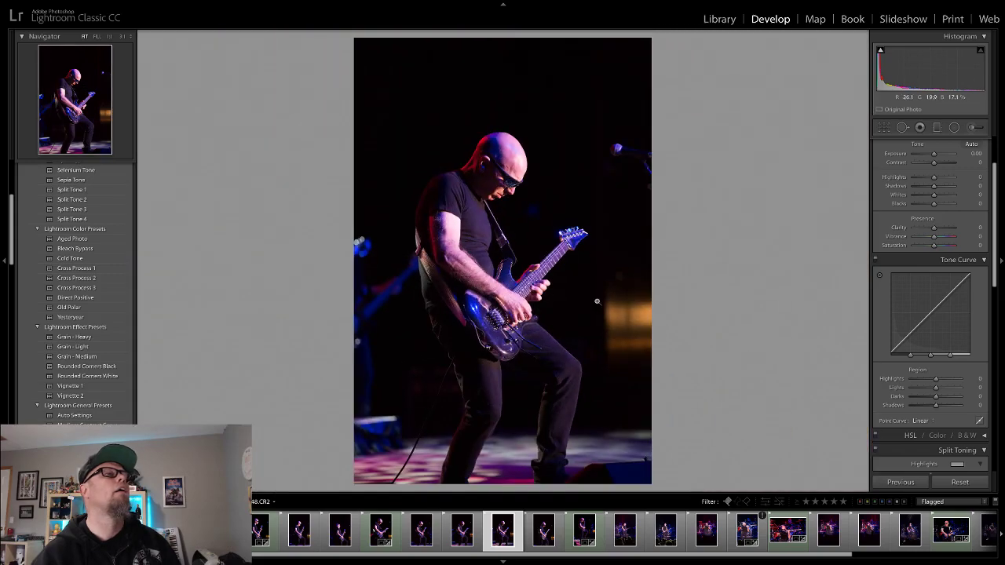
Crop the guitarist photo slightly tighter from its upper-left corner, keeping the original aspect ratio
click(886, 128)
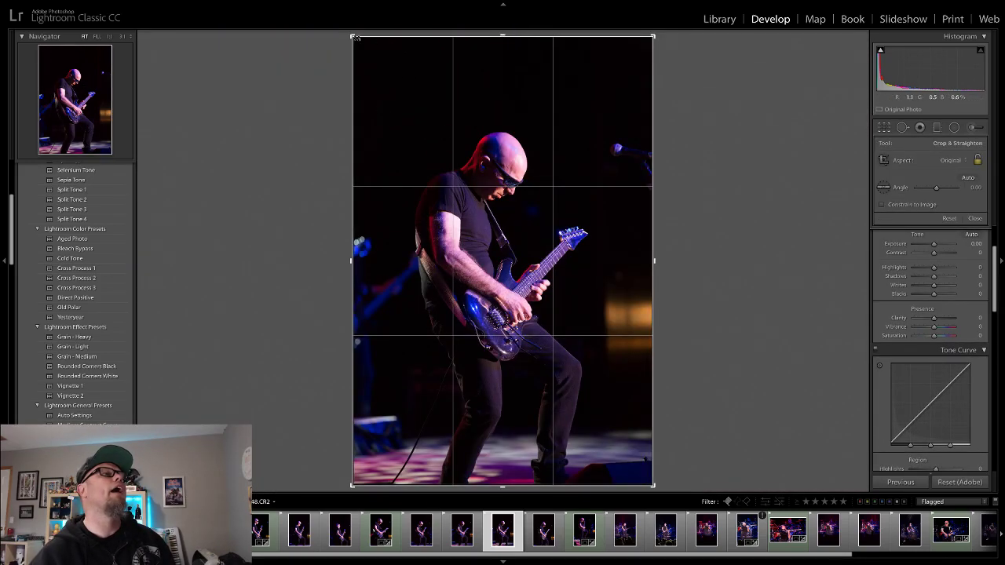
drag(355, 40, 367, 48)
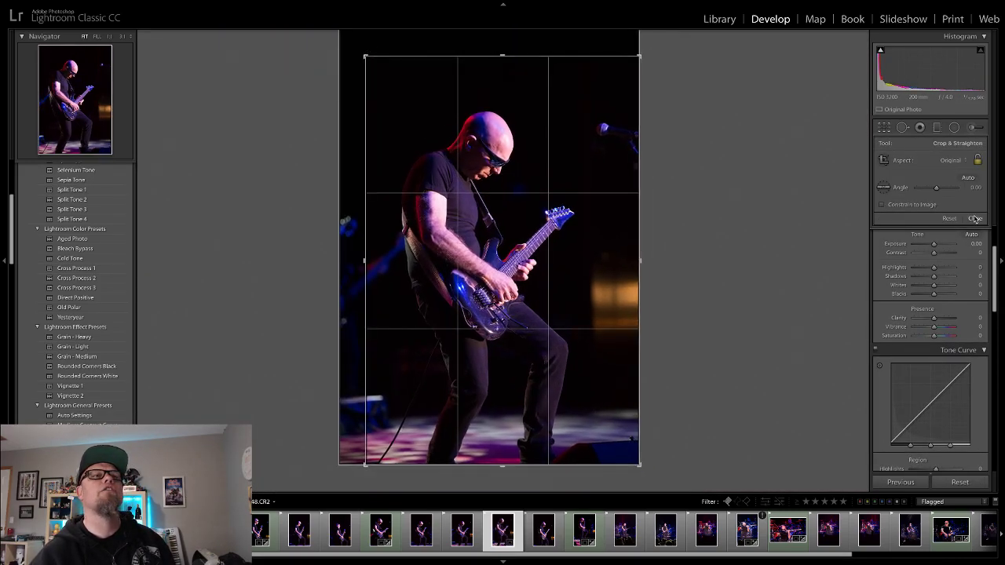
click(975, 218)
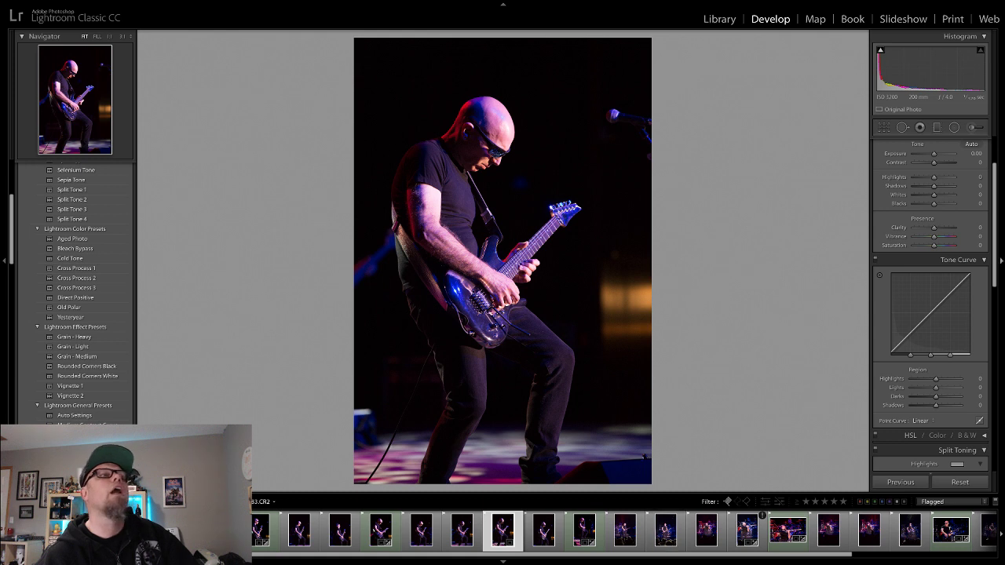
Set Blacks to -22, Highlights to -10 and Clarity to +13 on the cropped guitarist photo
scroll(953, 287, up, 1)
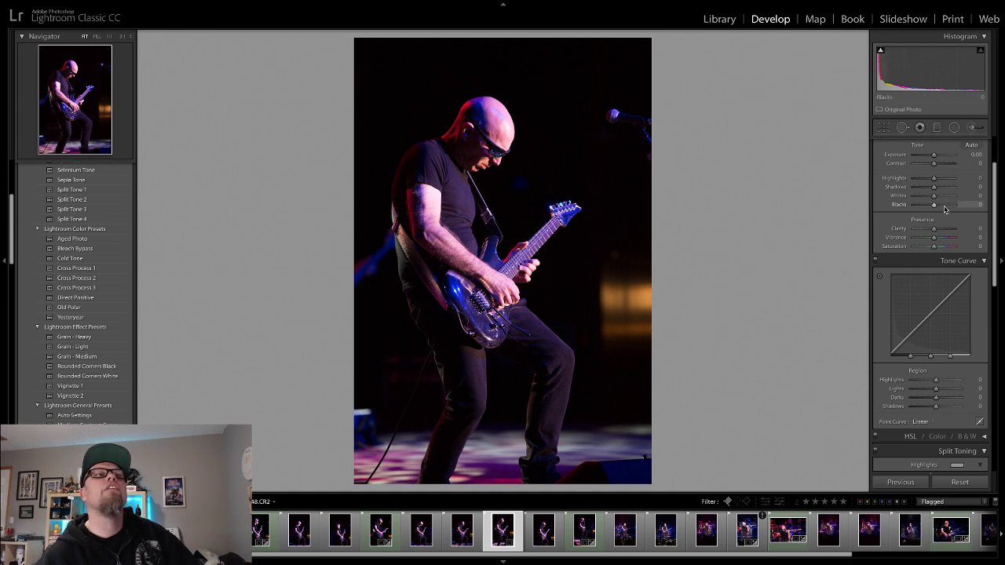
drag(931, 207, 932, 180)
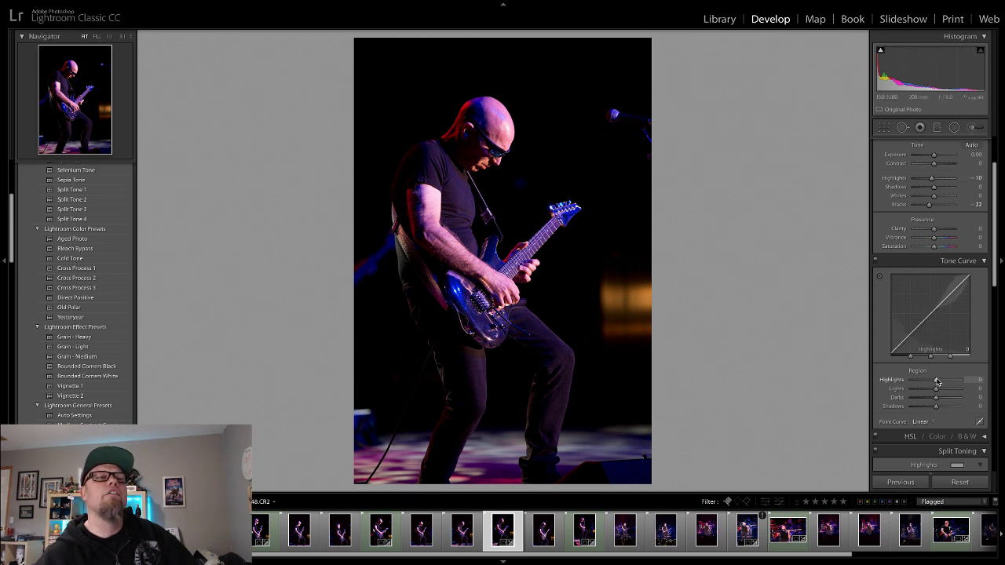
drag(934, 228, 936, 229)
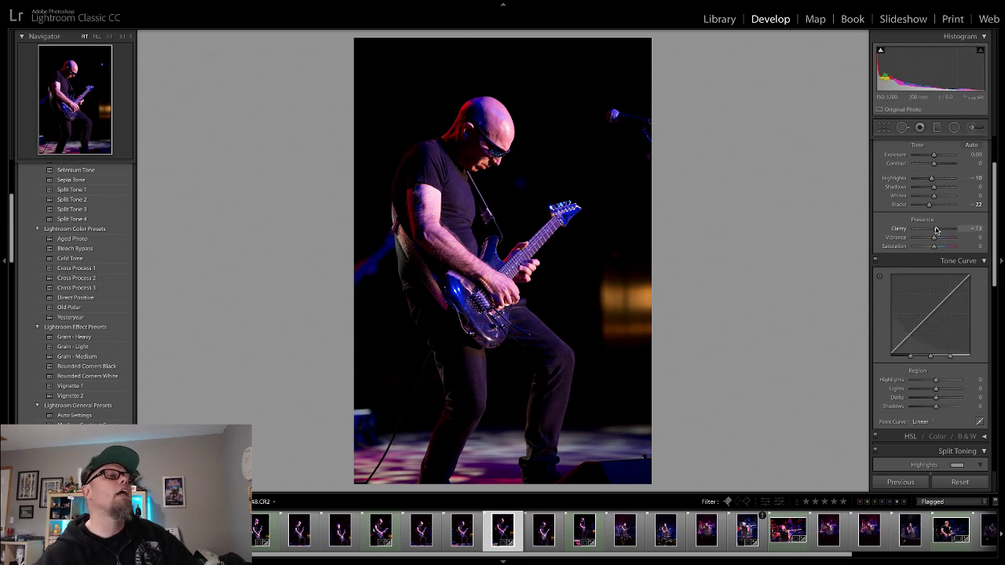
Set a custom white balance with Tint at -3 on the cropped guitarist photo, and give it a green label
scroll(921, 226, up, 3)
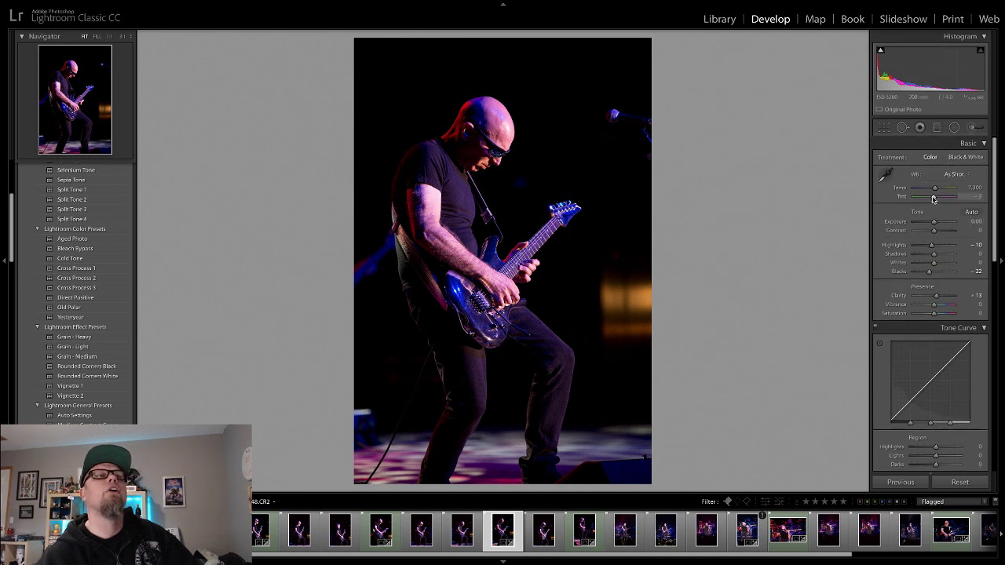
drag(932, 198, 933, 198)
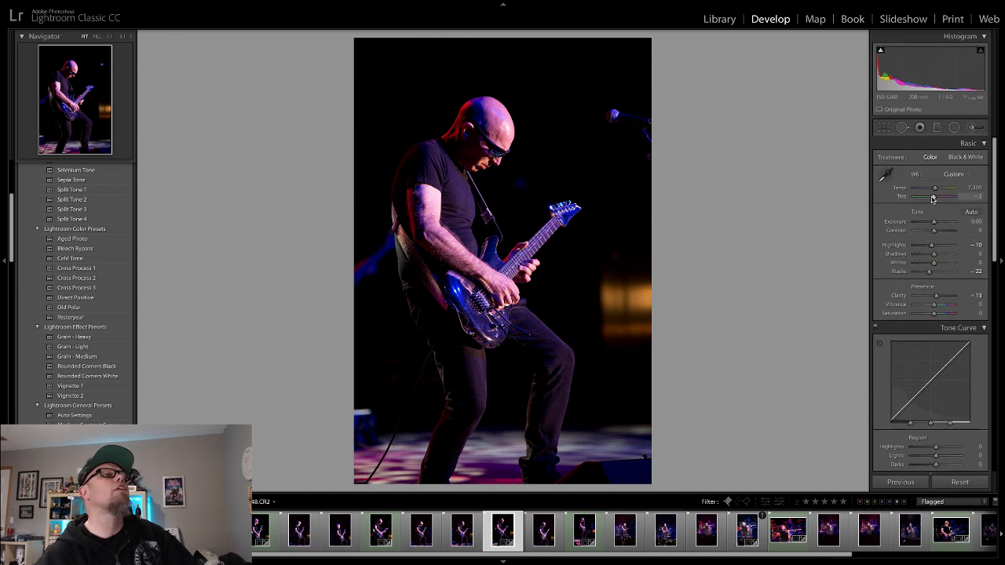
click(661, 153)
click(723, 159)
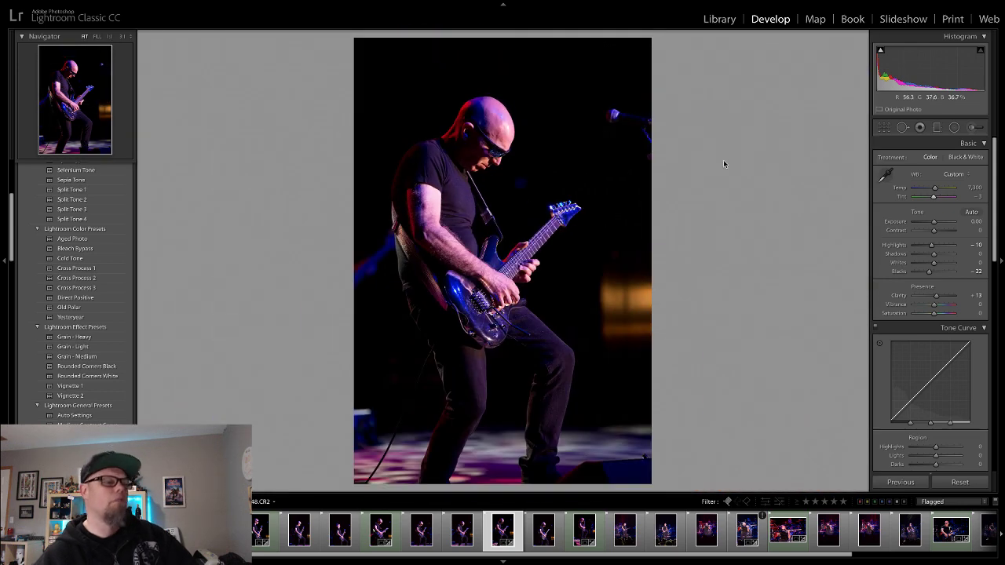
key(8)
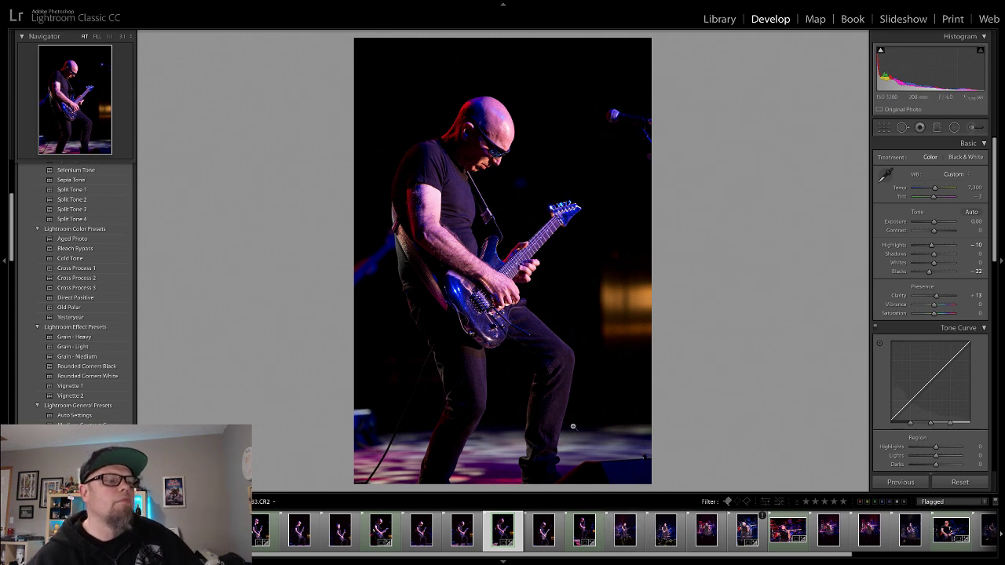
Browse the following flagged photos up to the guitarist with his head thrown back before the drums, and view him up close
click(545, 532)
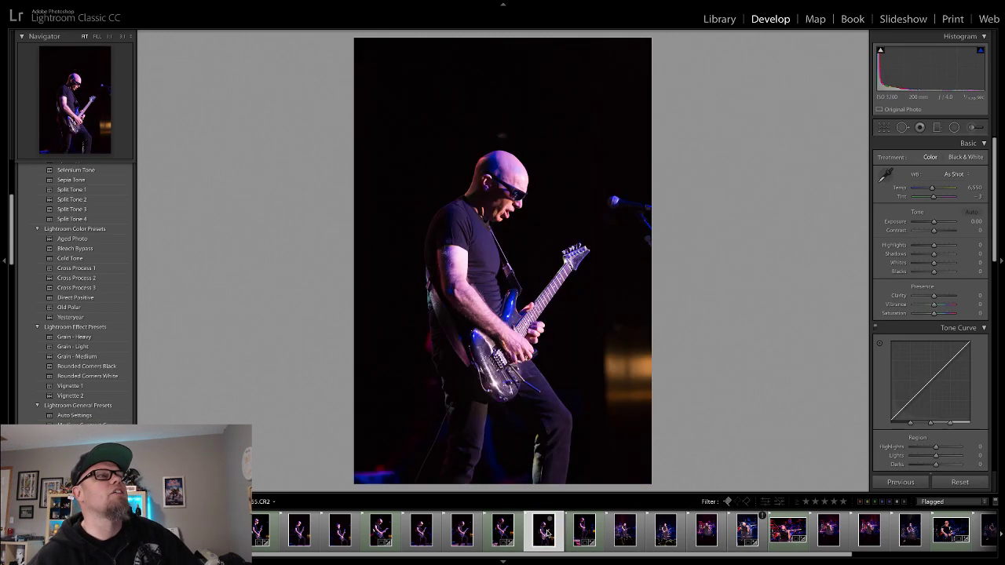
click(584, 532)
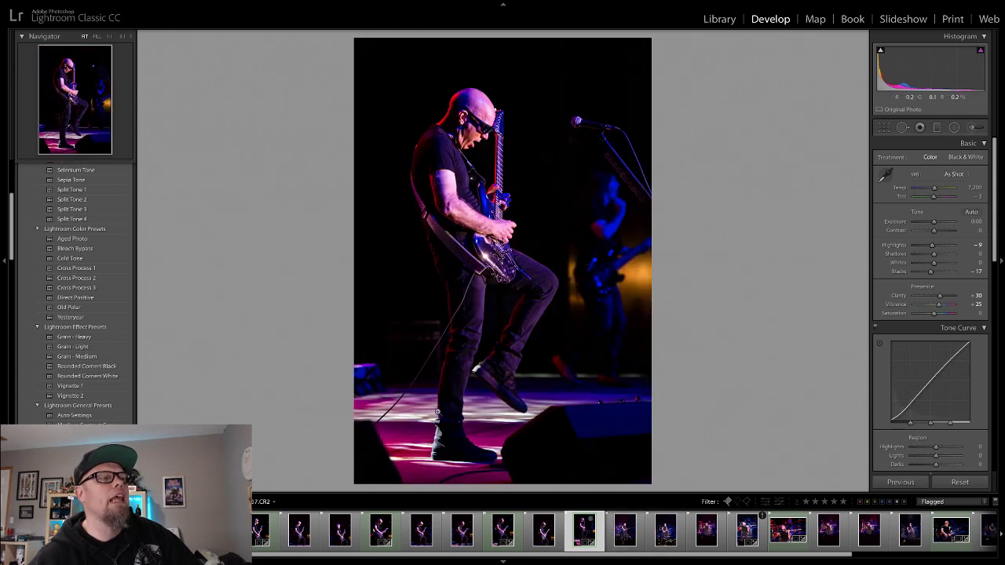
click(625, 530)
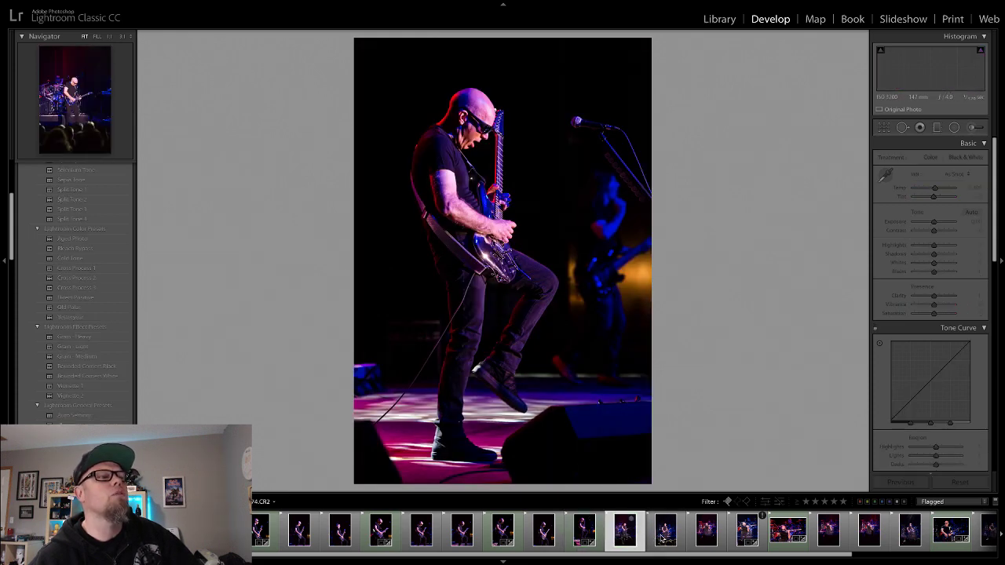
click(665, 531)
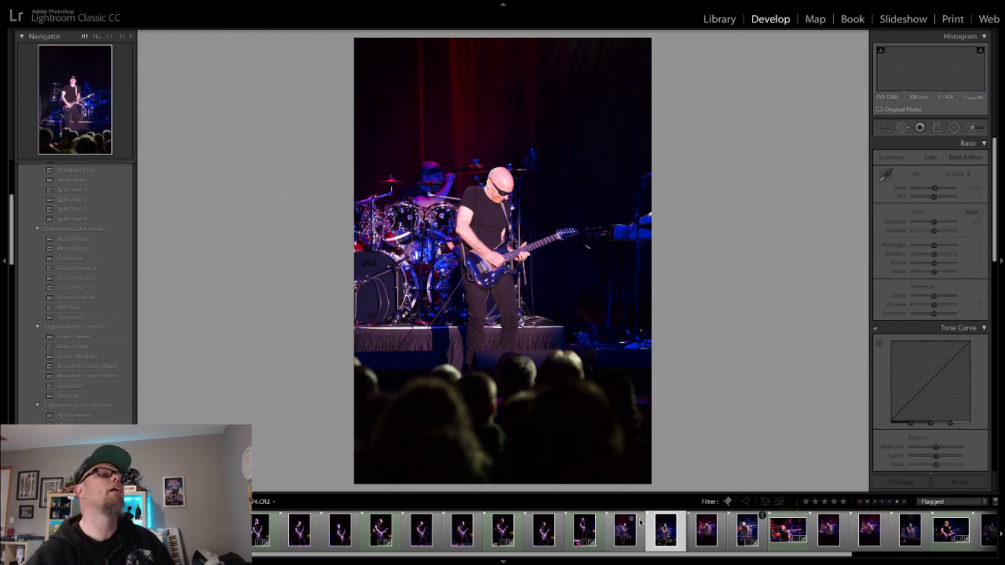
click(473, 220)
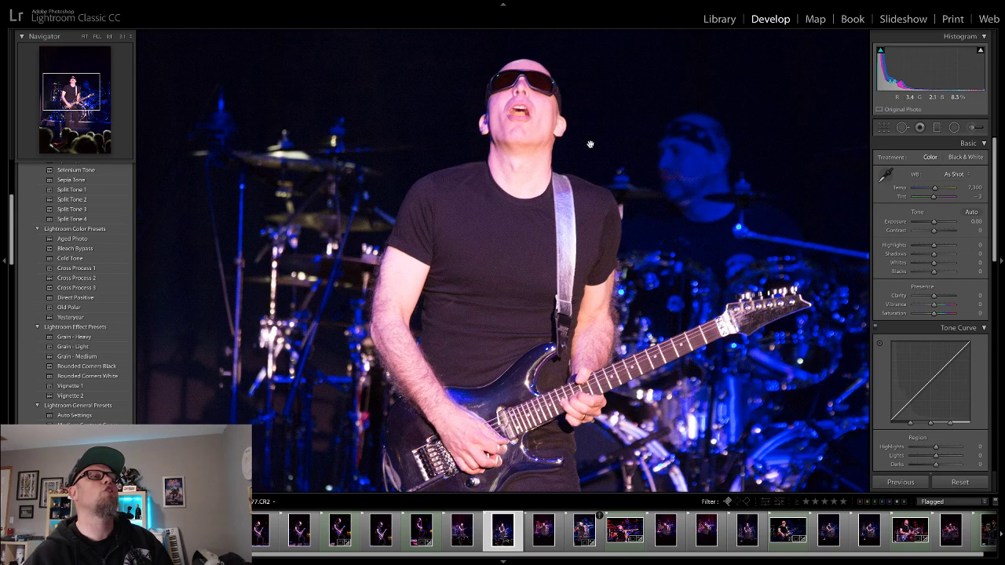
Return the head-thrown-back shot to full view and browse the next flagged photos up to the smiling guitarist under the overhead light beams
click(546, 132)
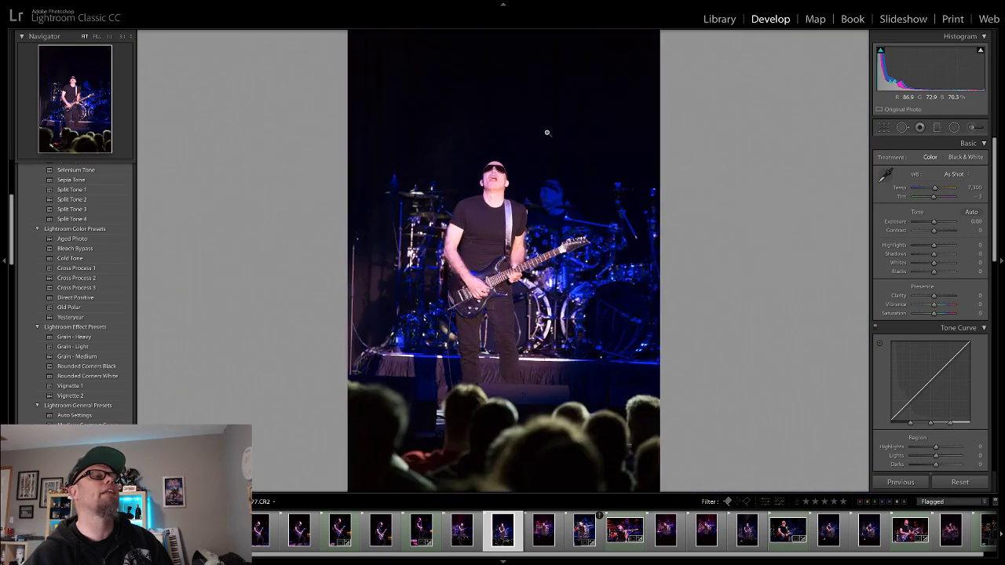
click(546, 132)
click(547, 132)
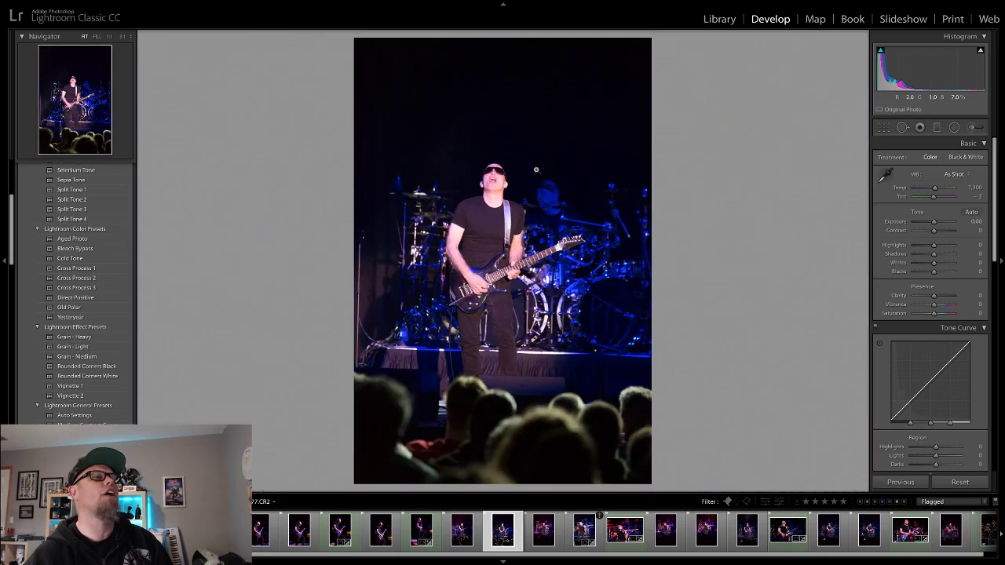
key(Right)
key(Right)
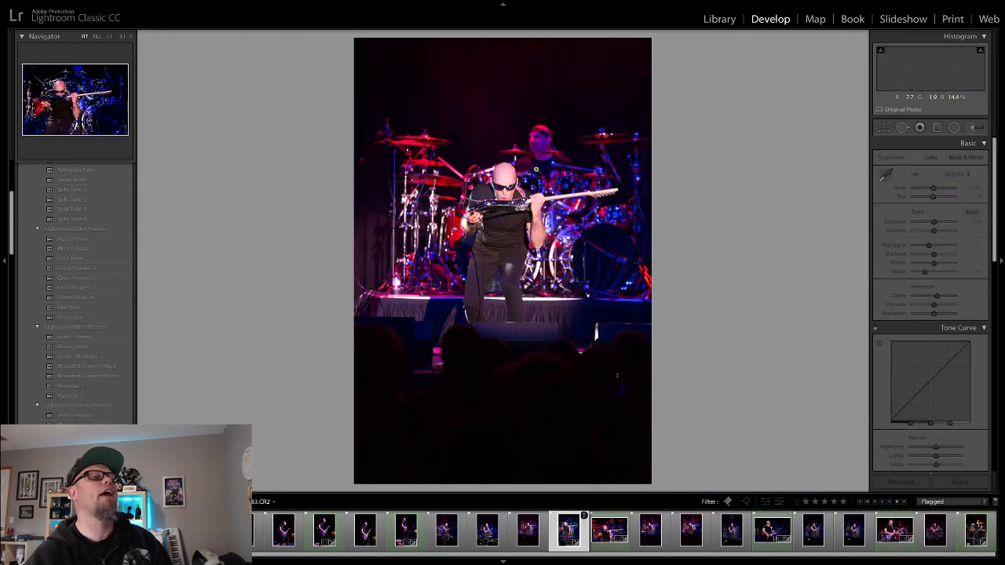
key(Right)
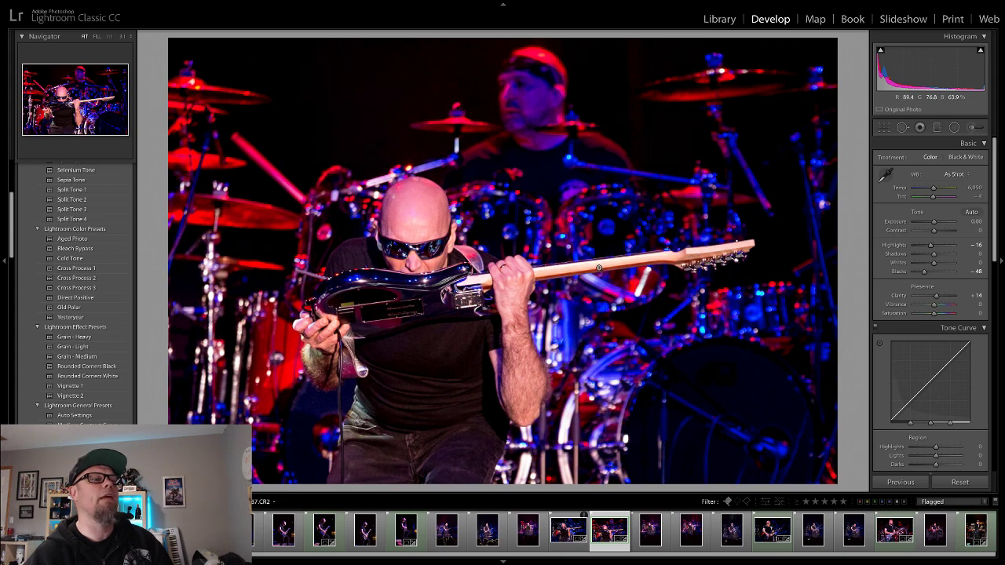
key(Right)
key(Right)
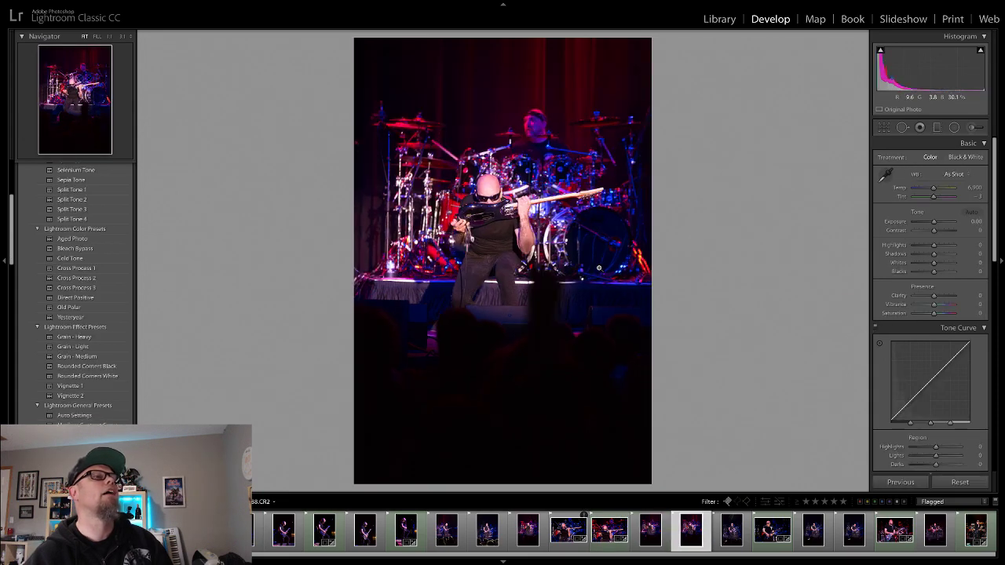
key(Right)
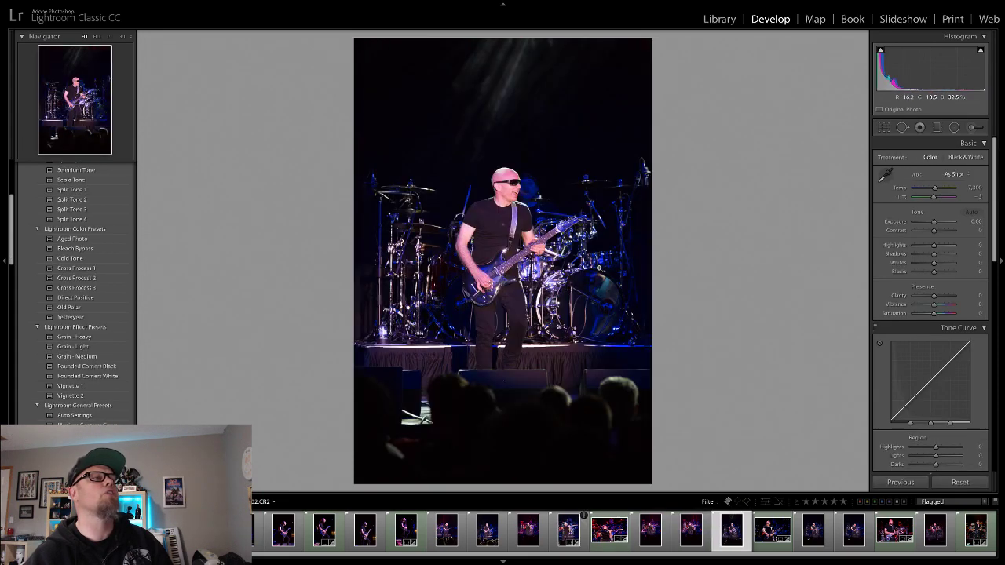
Check the smiling guitarist's face up close, return to full view, and advance to the laughing guitarist shot
click(496, 188)
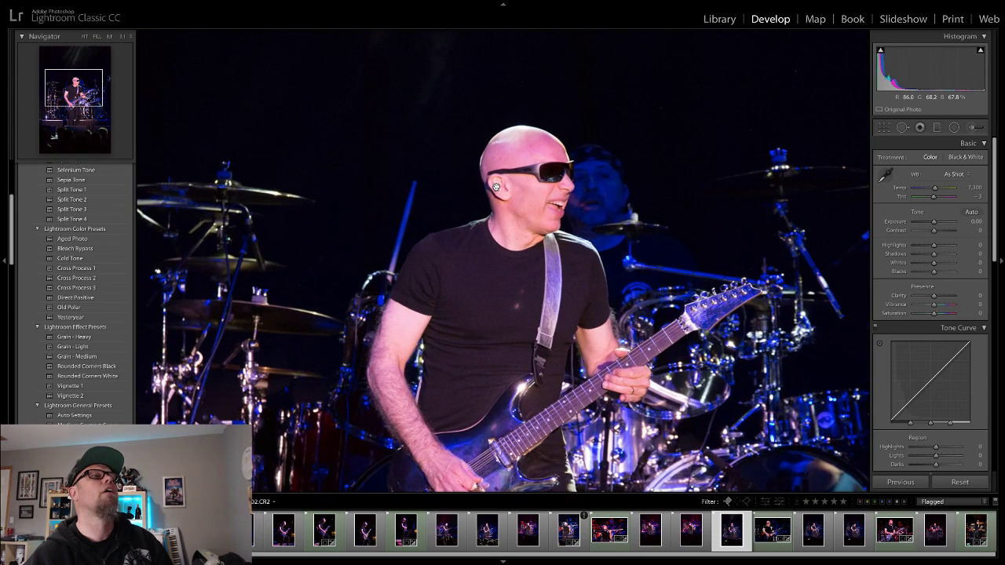
click(497, 186)
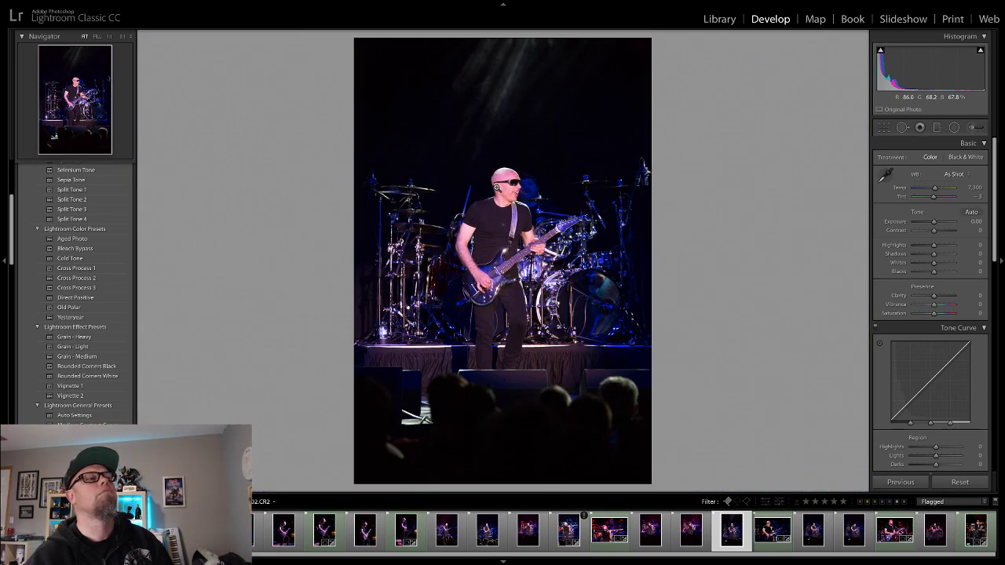
key(Right)
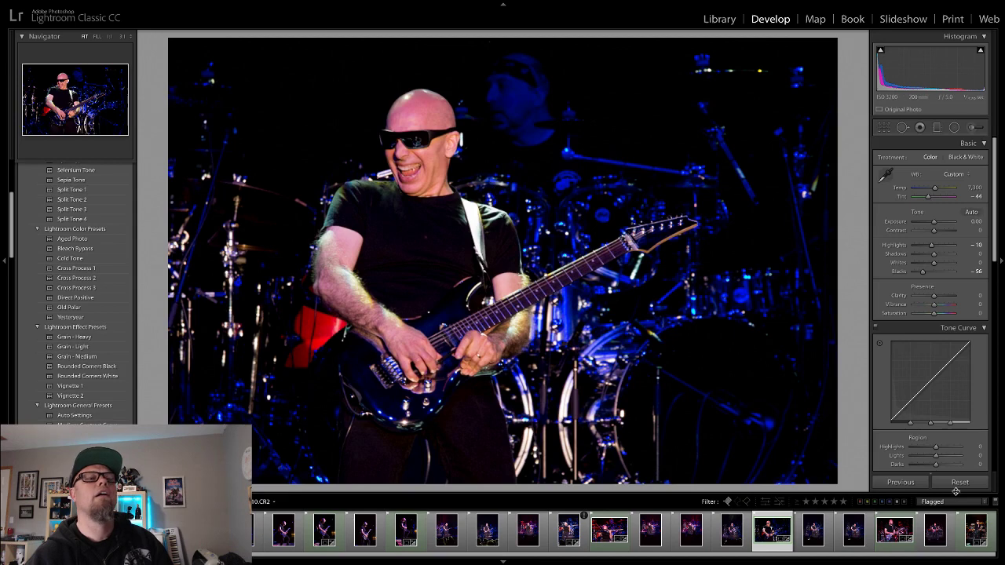
Filter the filmstrip to flagged photos labeled green and go back to the guitarist beside the Marshall amplifier
click(959, 505)
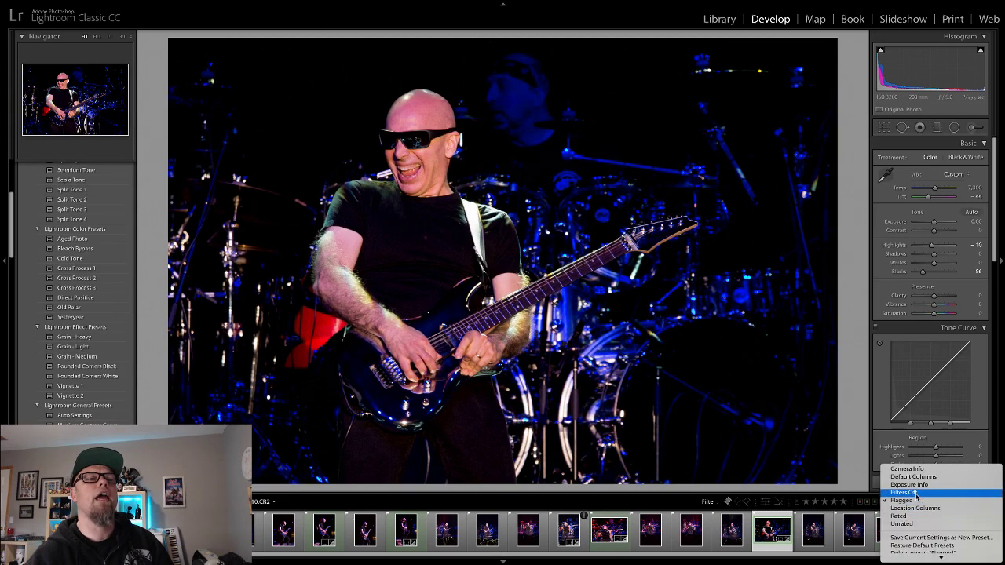
click(874, 505)
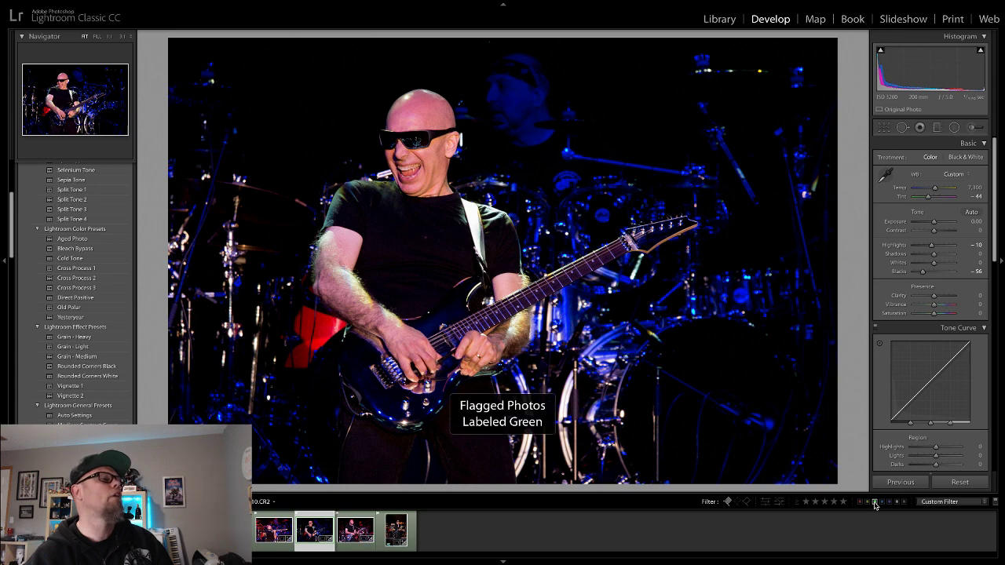
key(Left)
key(Left)
key(Left)
key(Left)
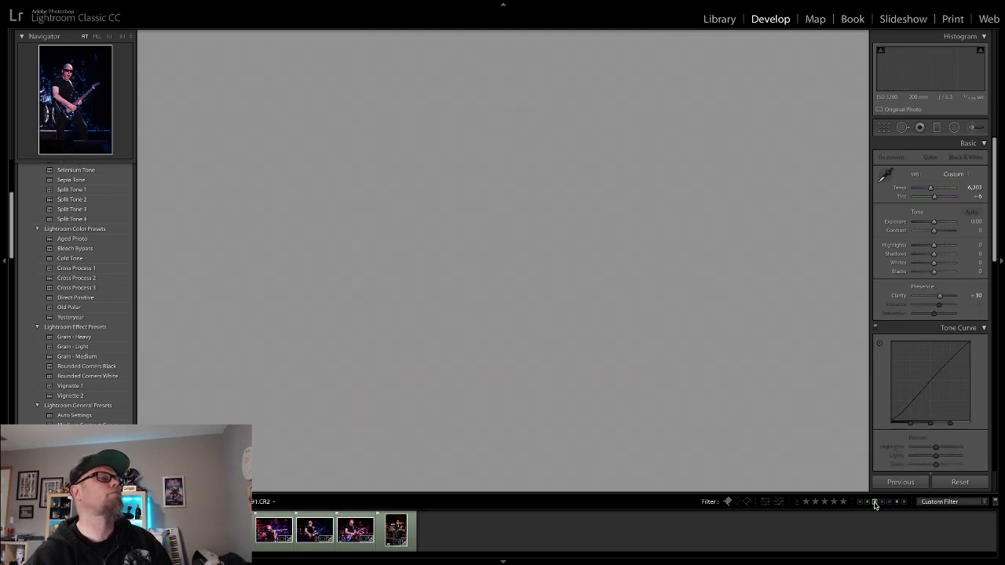
key(Left)
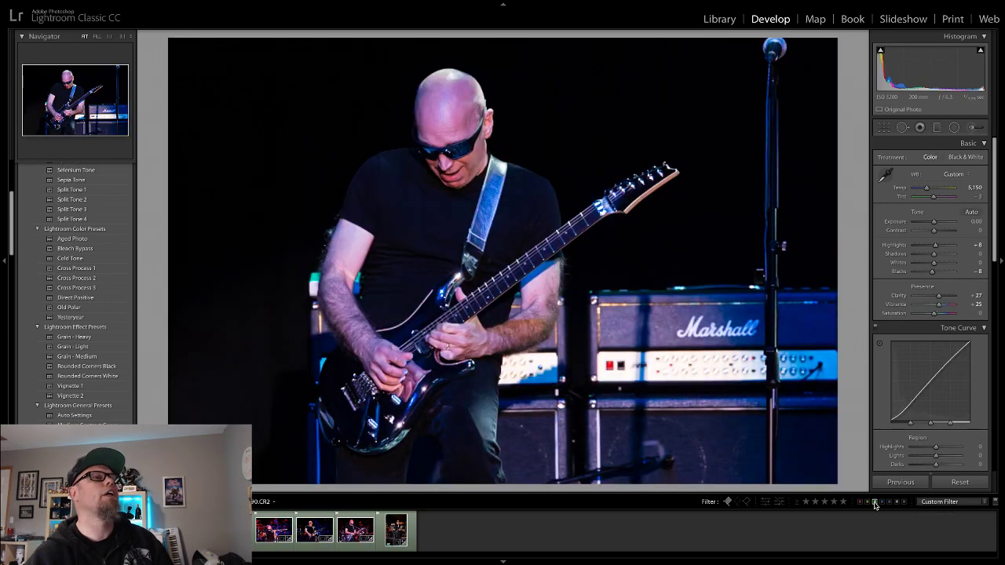
Review the green-labeled guitarist photos one by one, from the shot before the blue-lit drums through the side-on poses
key(Right)
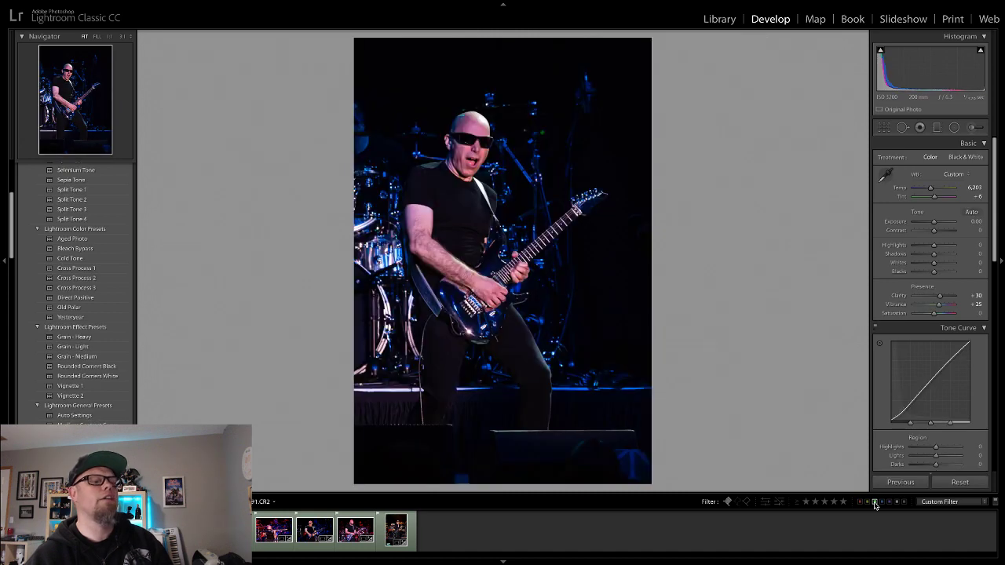
key(Right)
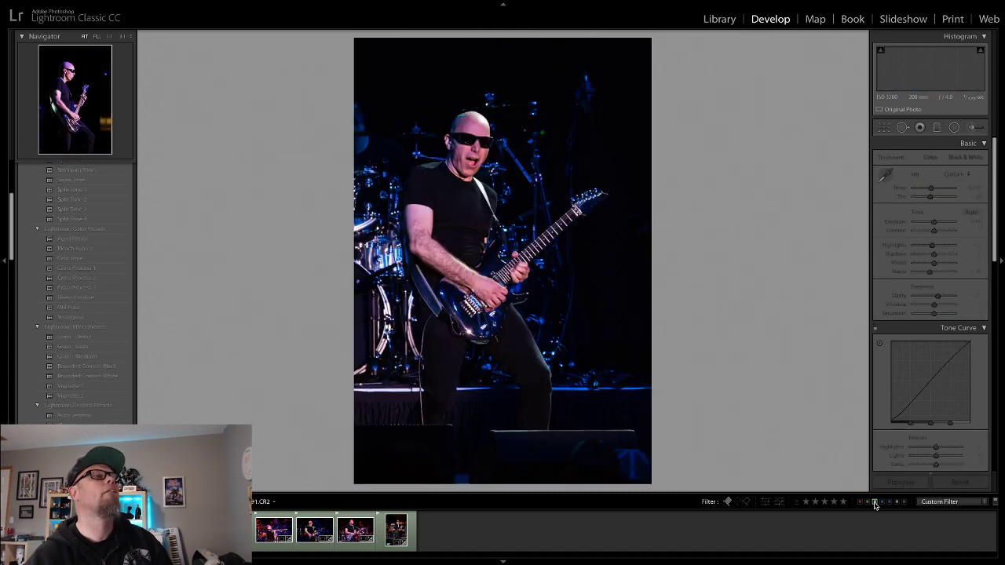
key(Right)
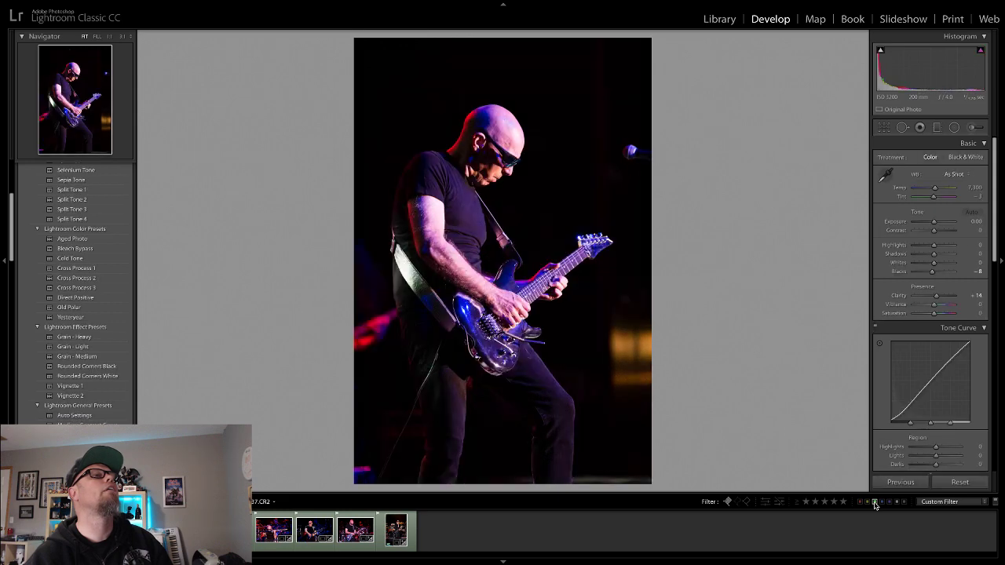
key(Right)
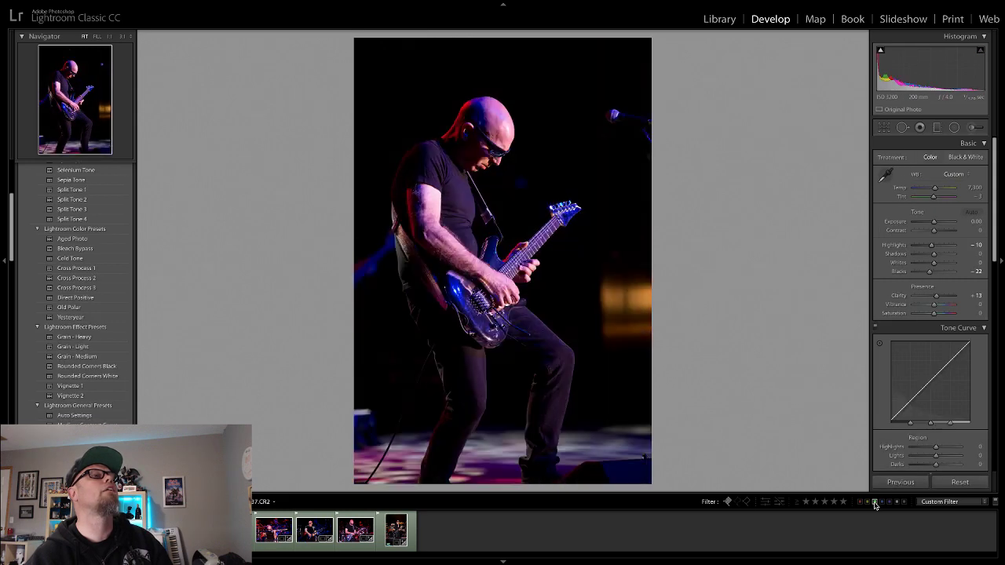
key(Right)
key(Right)
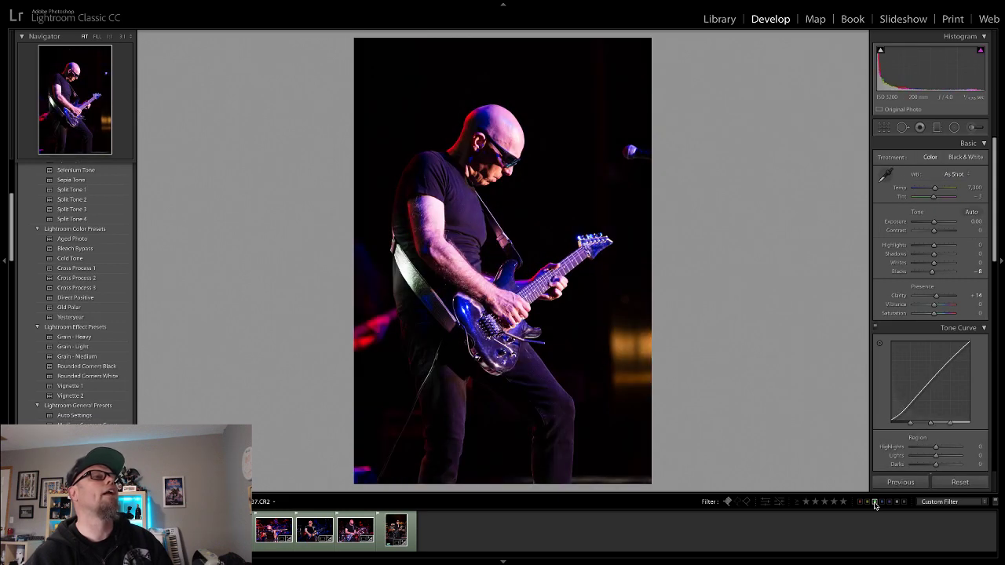
key(Right)
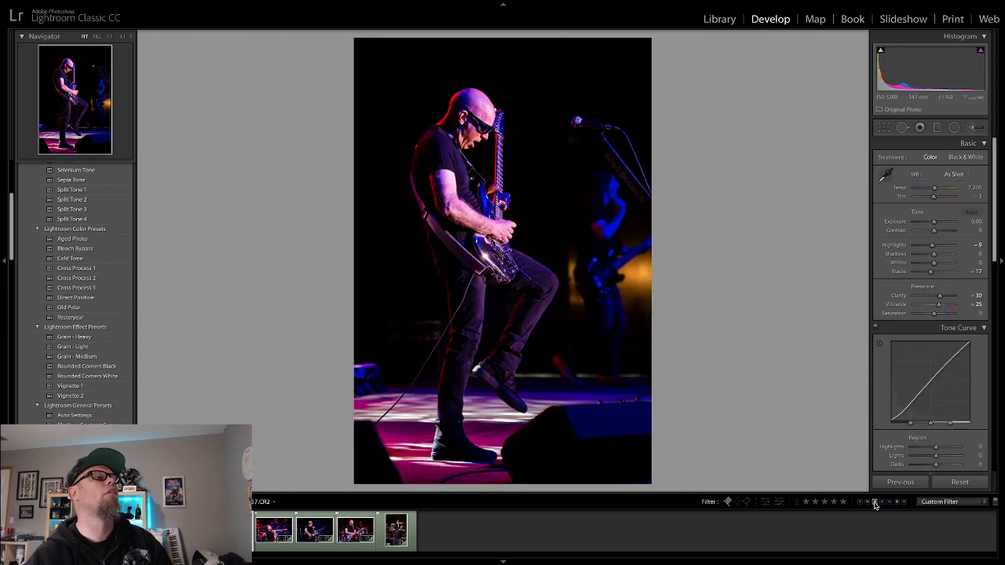
key(Right)
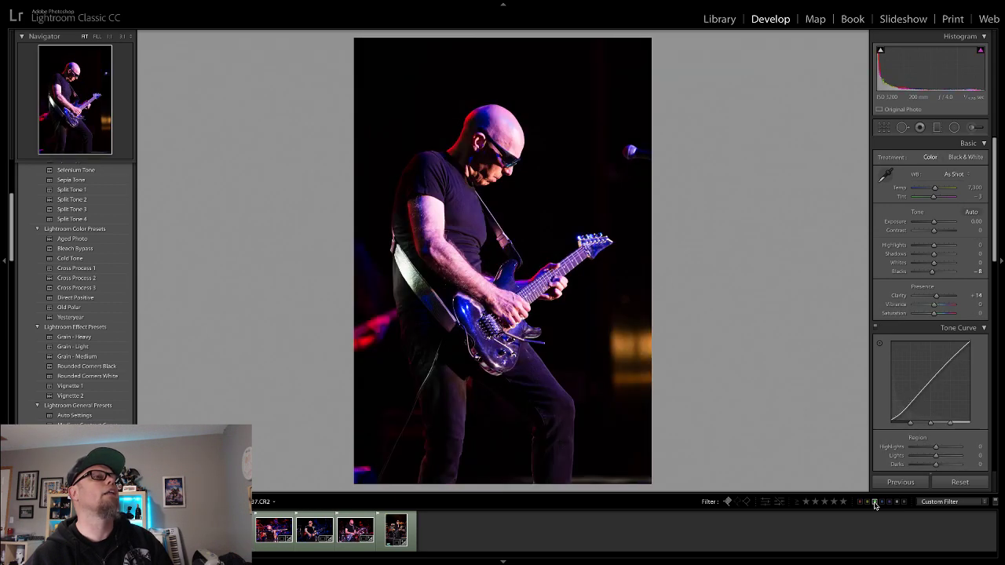
key(Right)
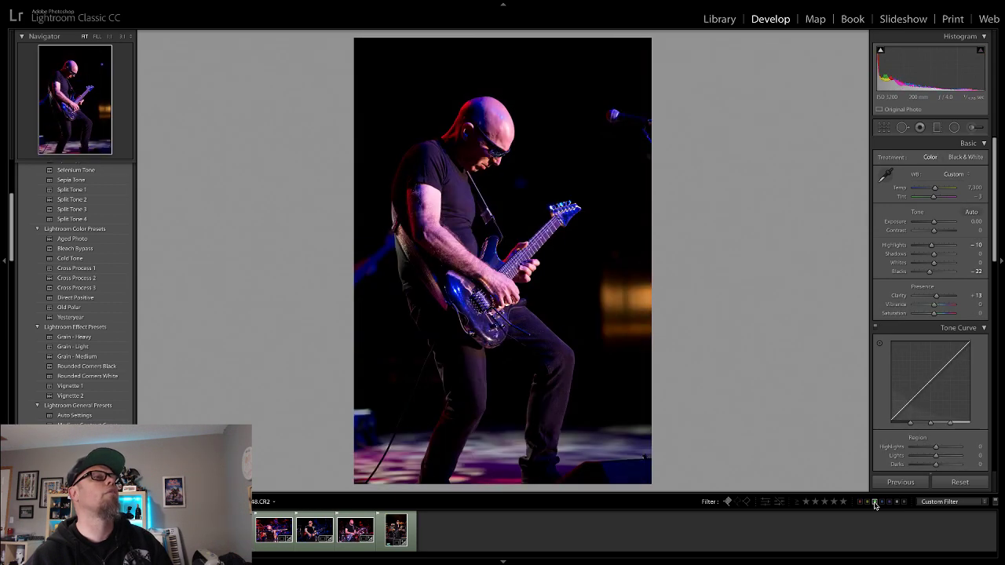
Compare the head-down guitarist shot showing the lit stage floor with the tighter near-duplicate and the head-up profile
key(Left)
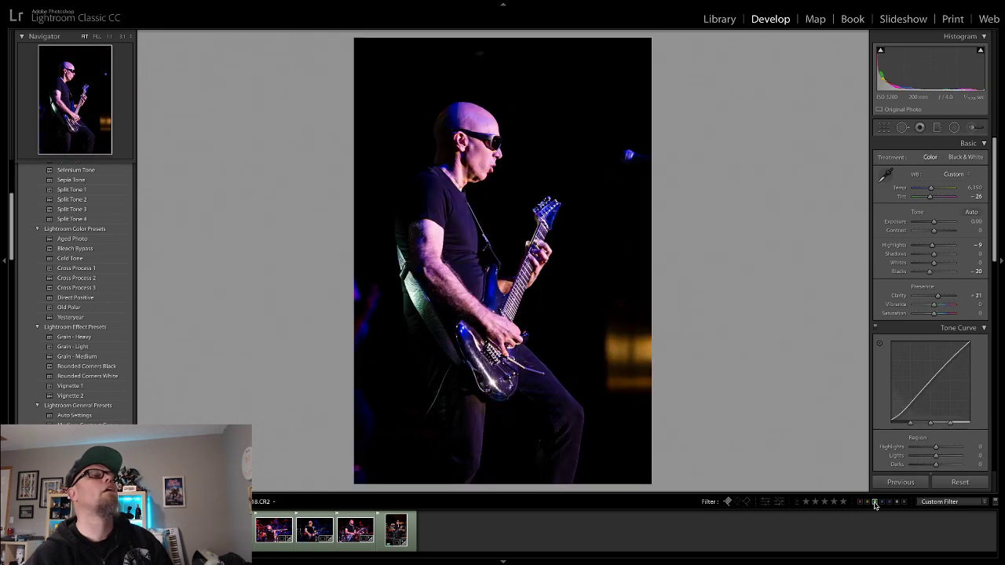
key(Right)
key(Left)
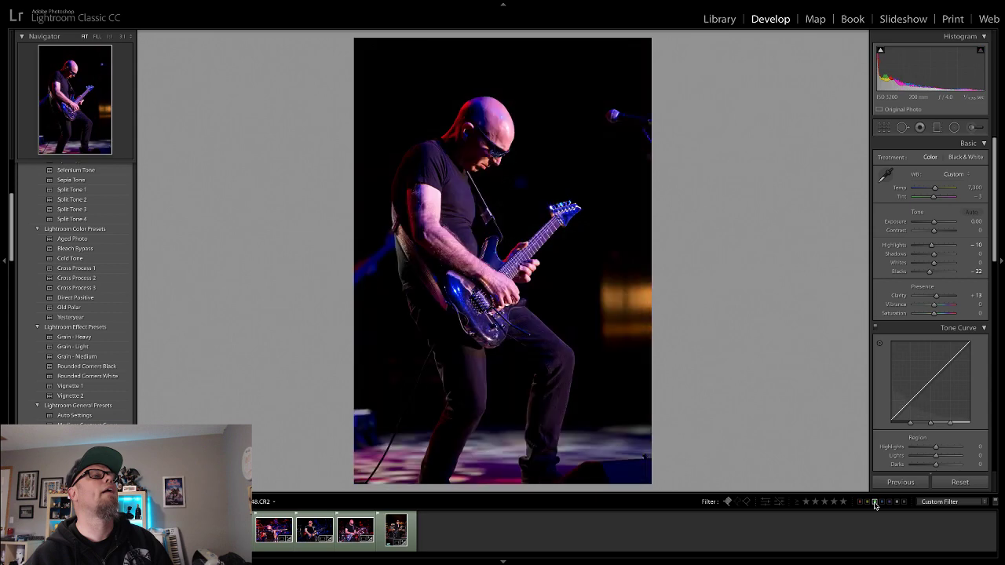
key(Right)
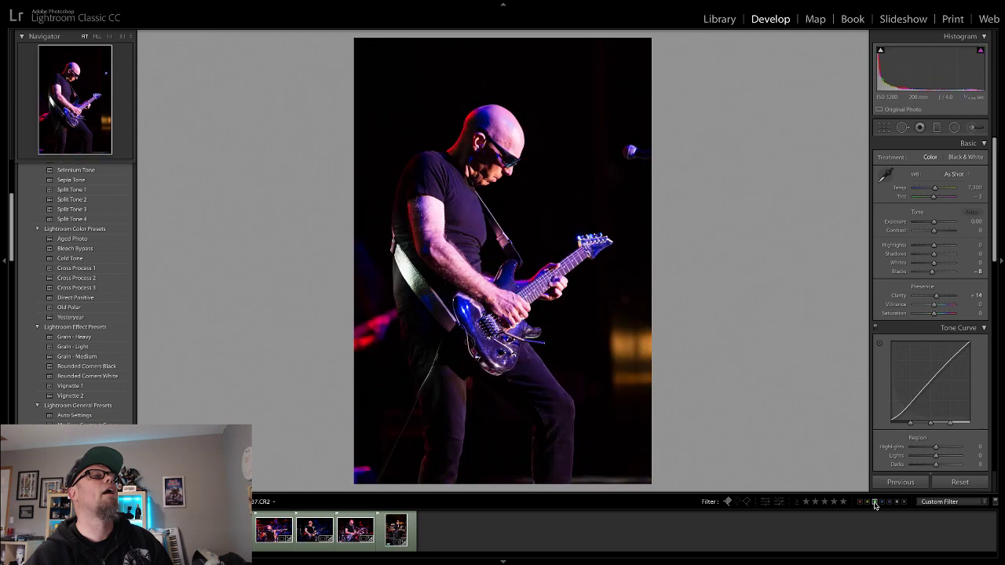
key(Left)
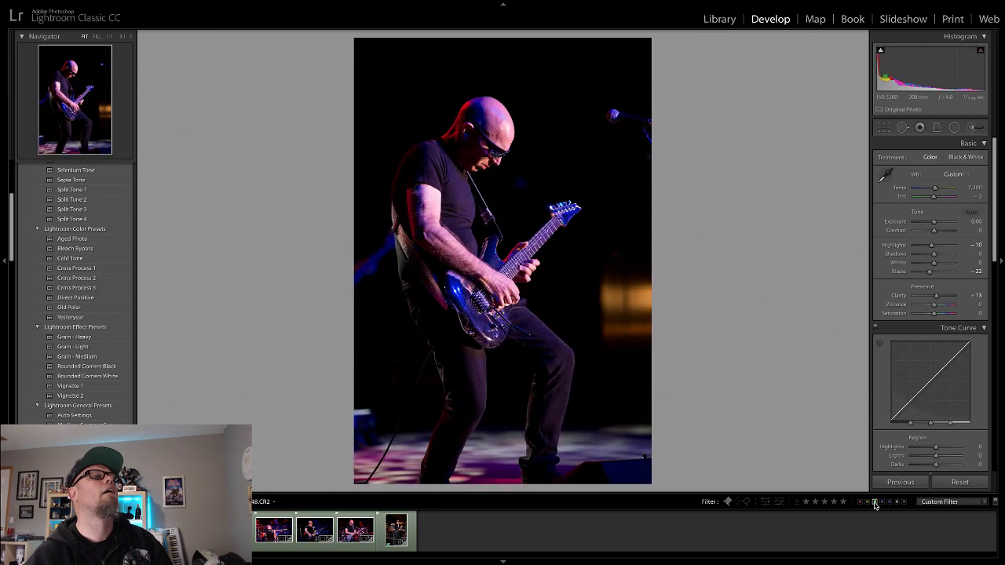
key(Right)
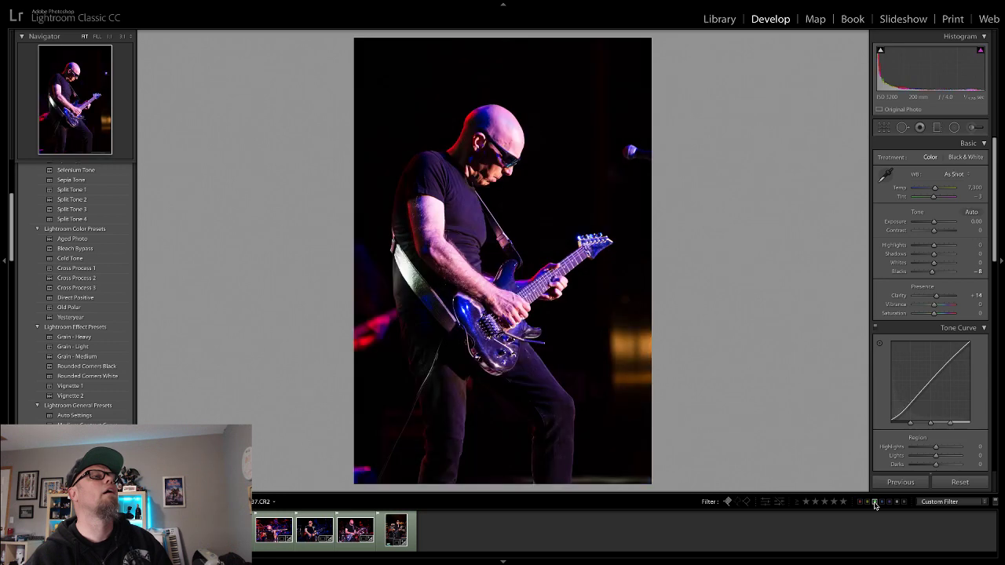
key(Left)
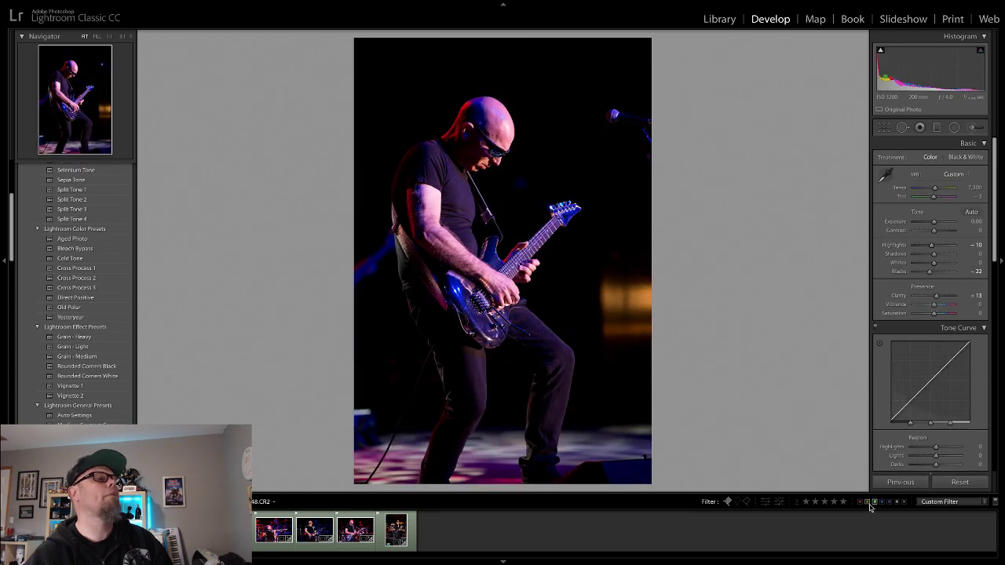
Compare the green-labeled head-up profile shot repeatedly against the tighter head-down shot of the guitarist
key(Left)
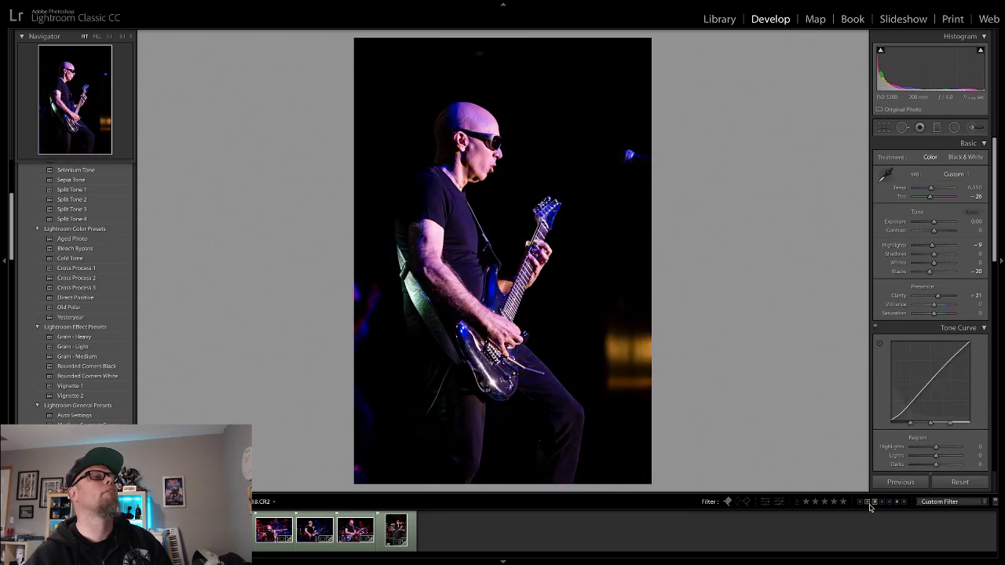
key(Left)
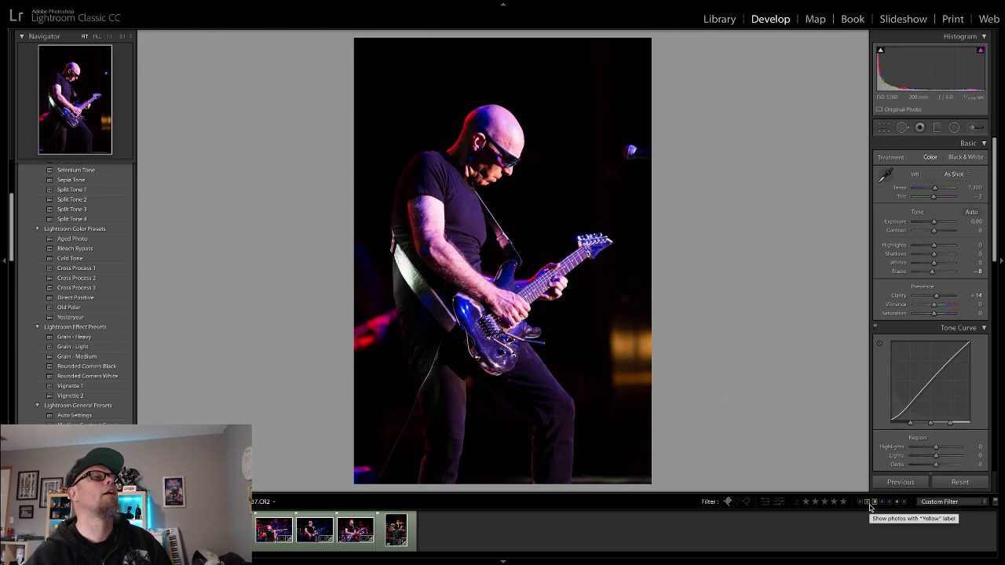
key(Right)
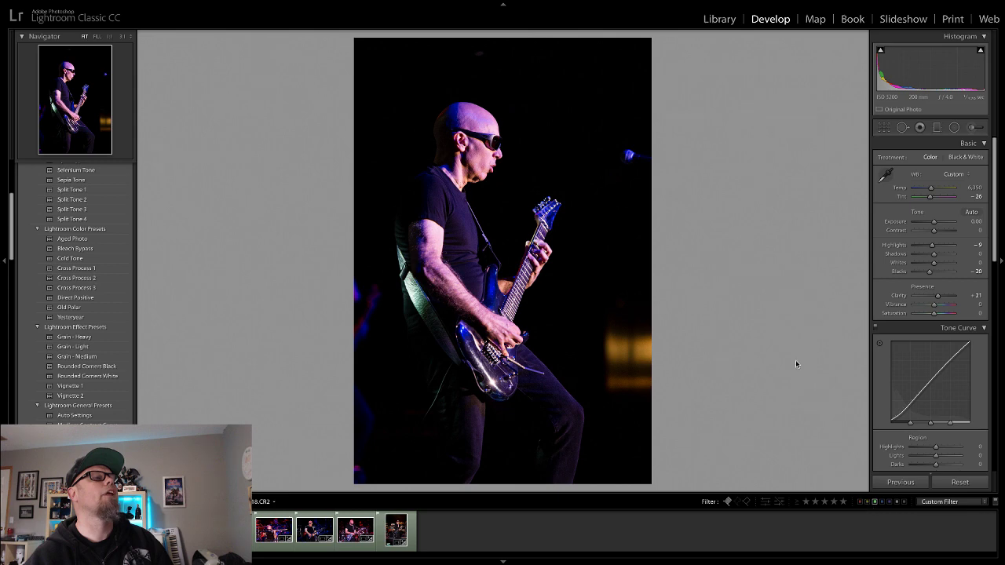
key(Left)
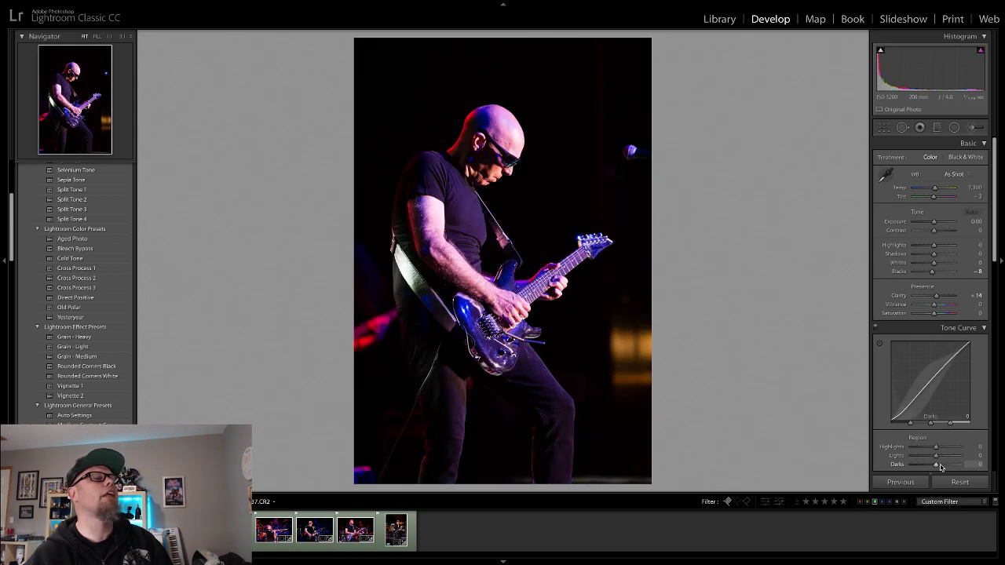
key(Right)
key(Right)
key(Left)
key(Right)
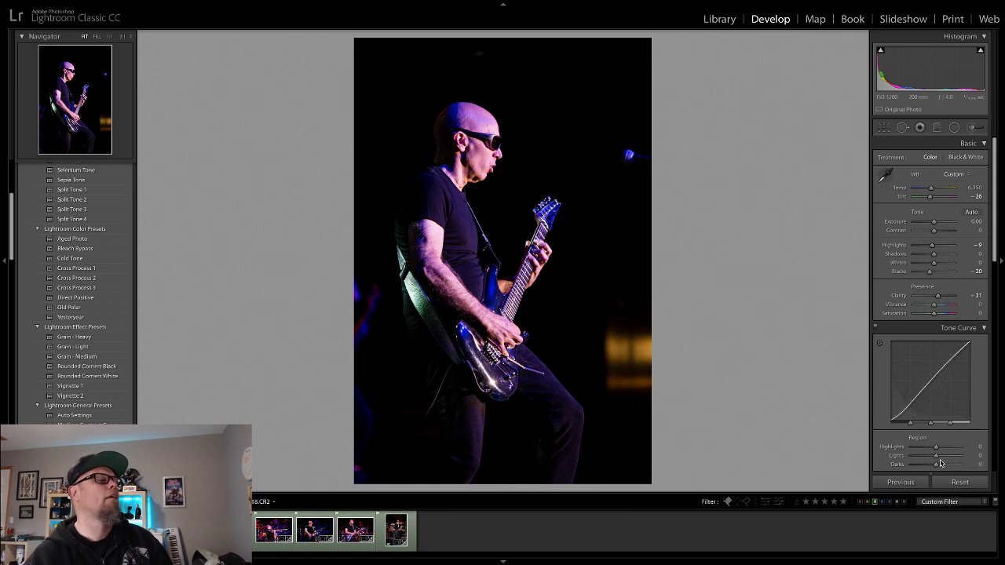
key(Left)
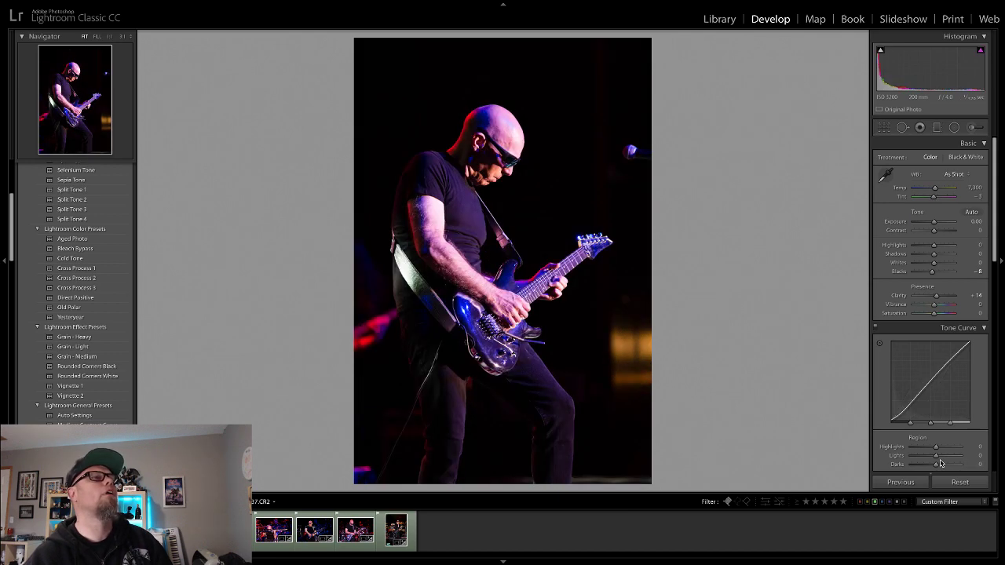
key(Right)
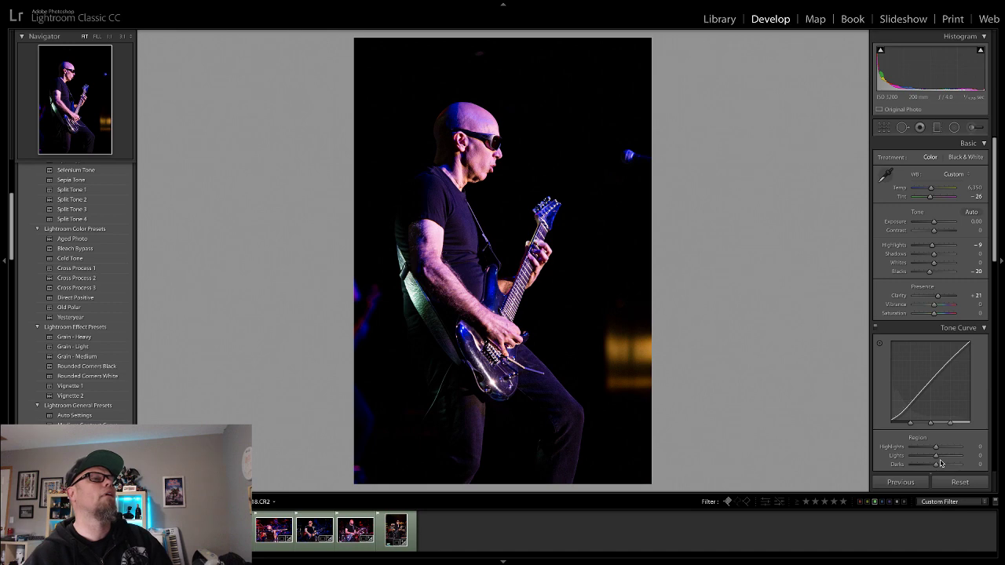
key(Right)
key(Right)
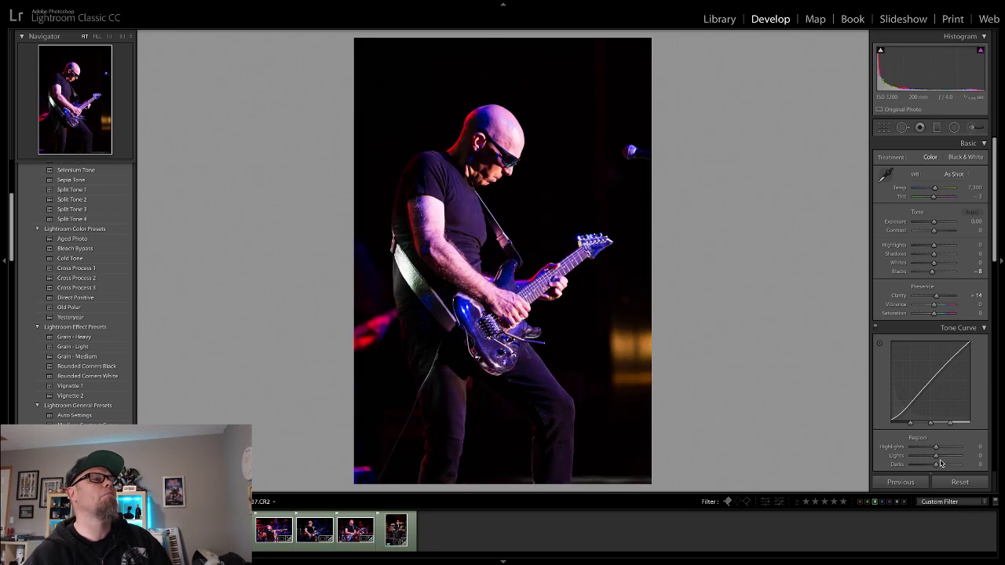
Move on from the head-down side-on shots to the guitar-playing-with-teeth photo and examine it enlarged and in full
key(Right)
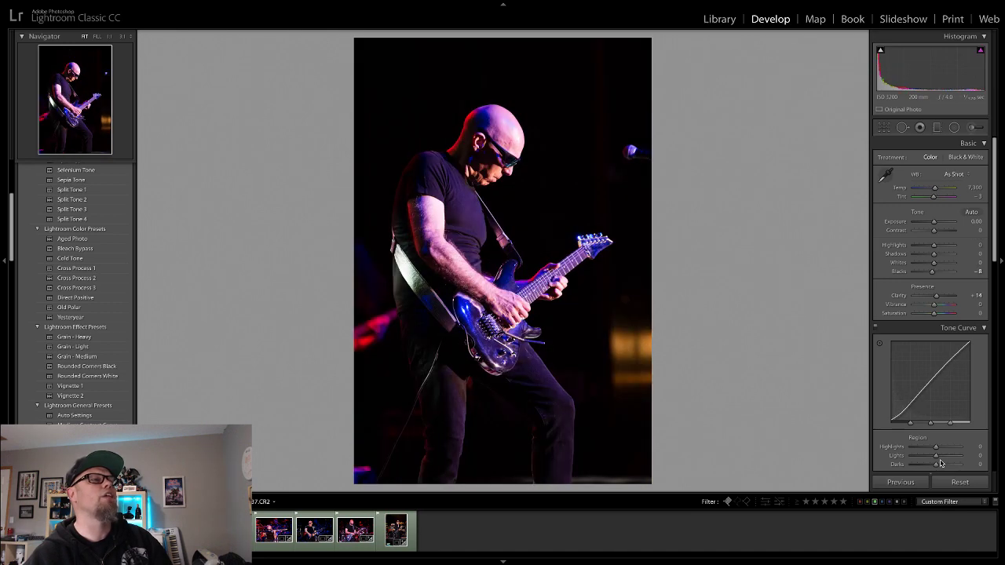
key(Right)
key(Right)
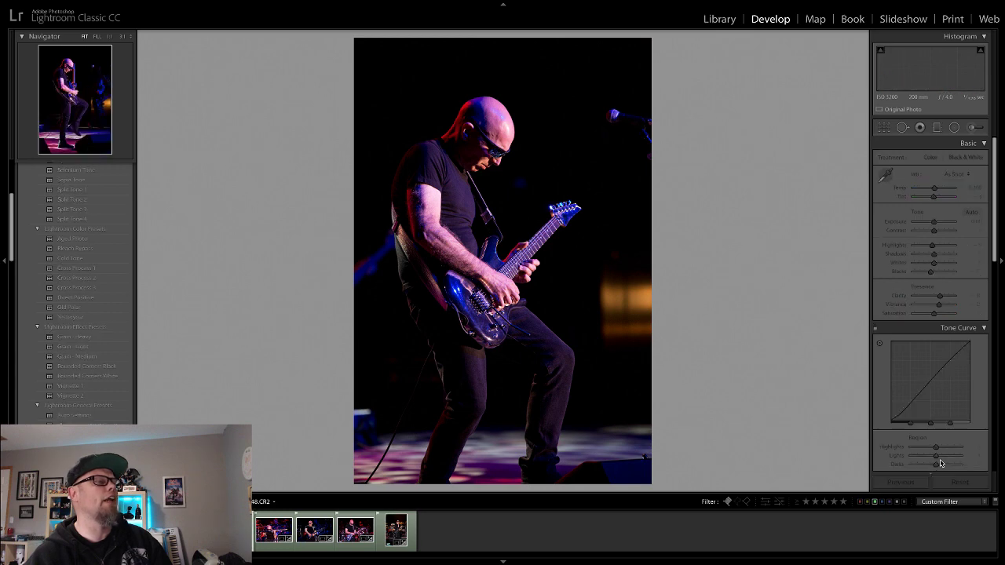
key(Right)
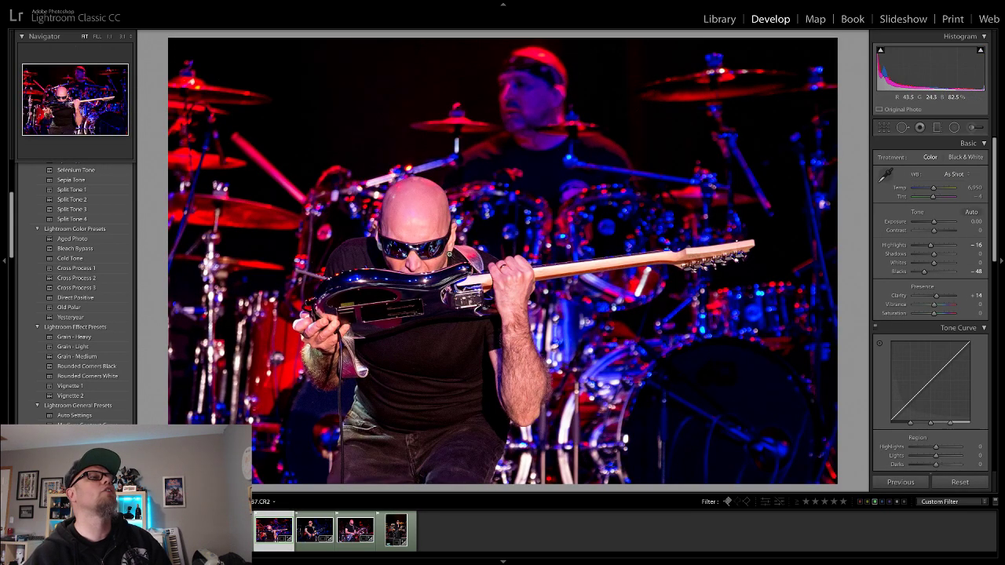
key(Right)
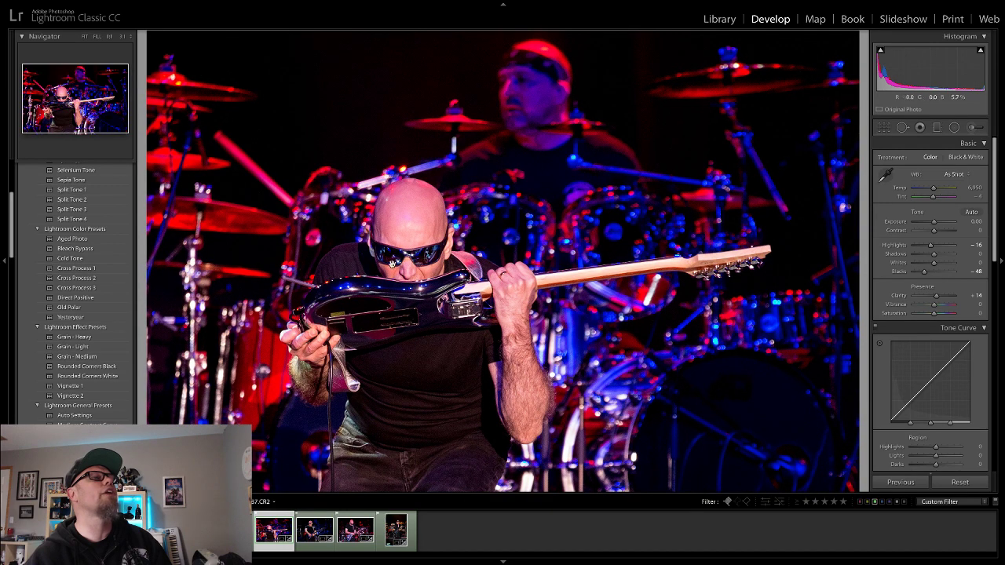
click(736, 395)
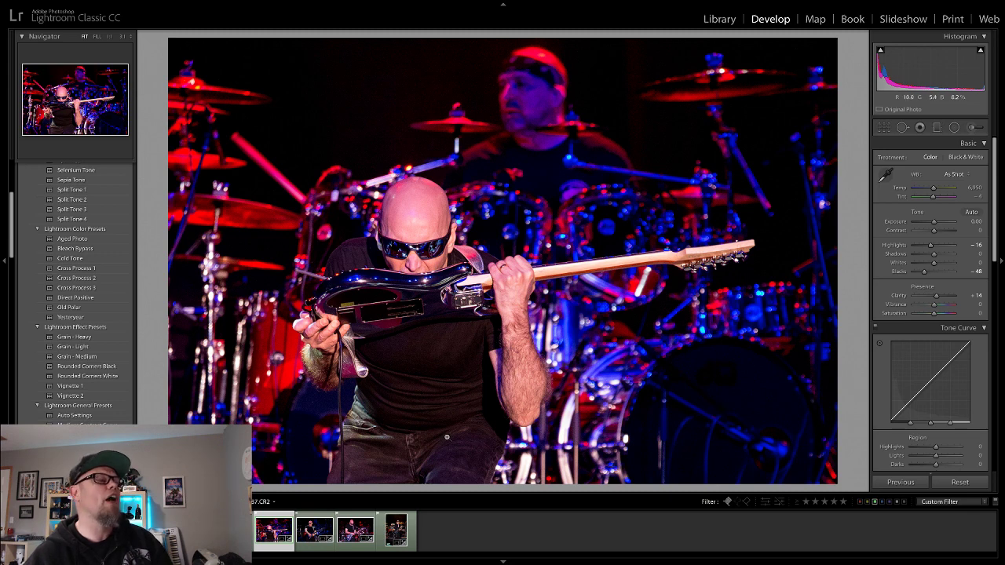
Inspect the last green-labeled shots up close, from the laughing guitarist with blue-lit drums to the full-length pointing pose
click(314, 527)
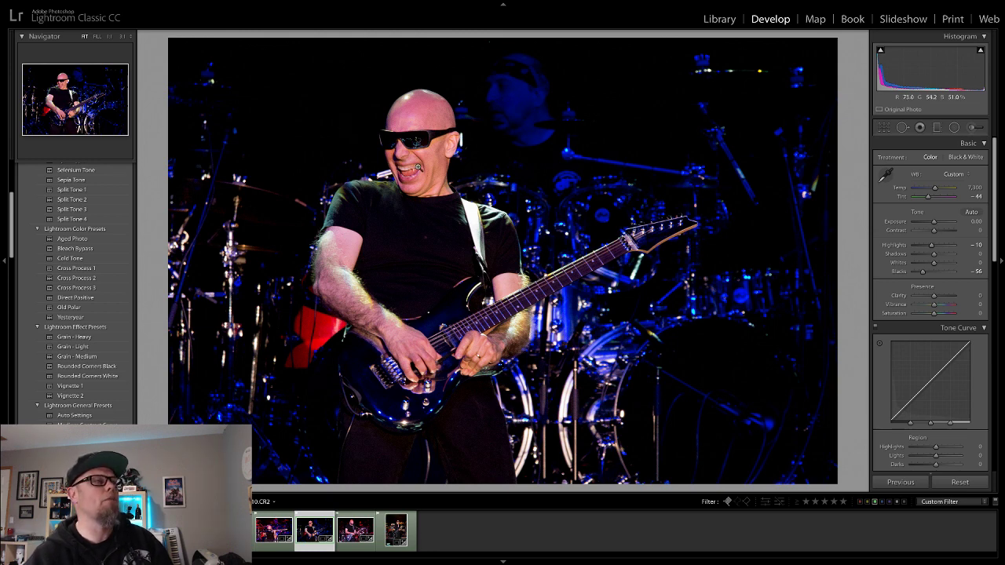
click(418, 168)
click(418, 167)
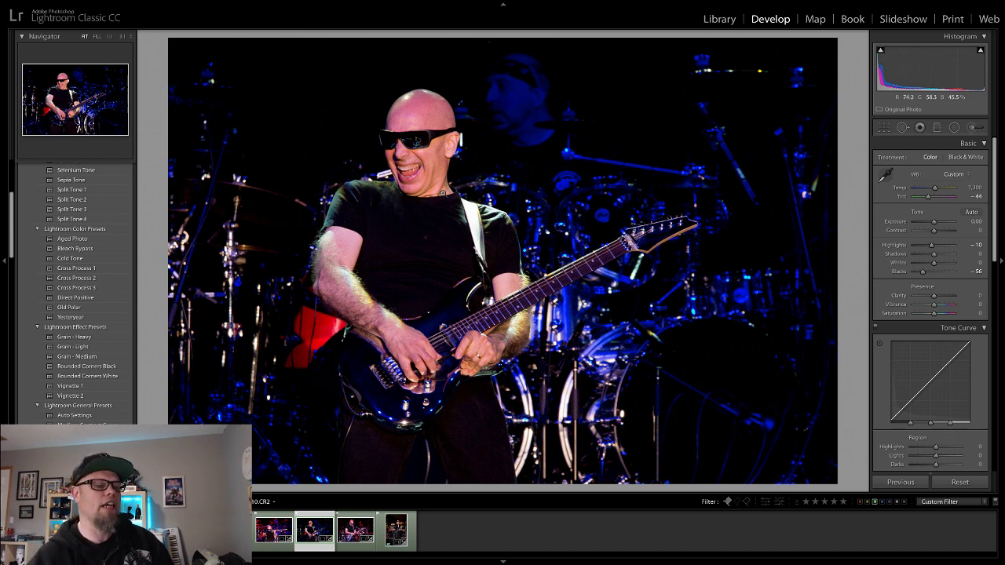
key(Right)
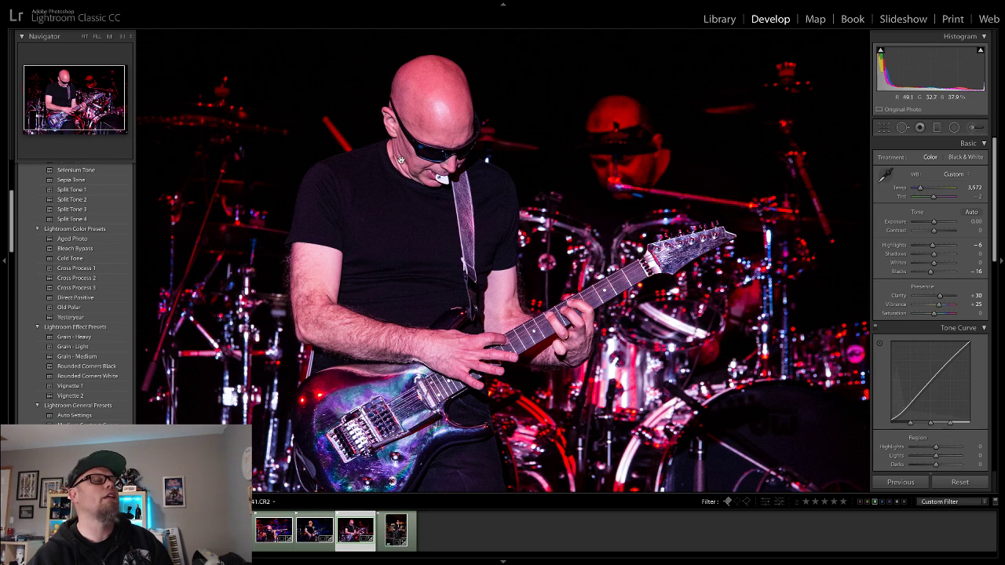
key(Right)
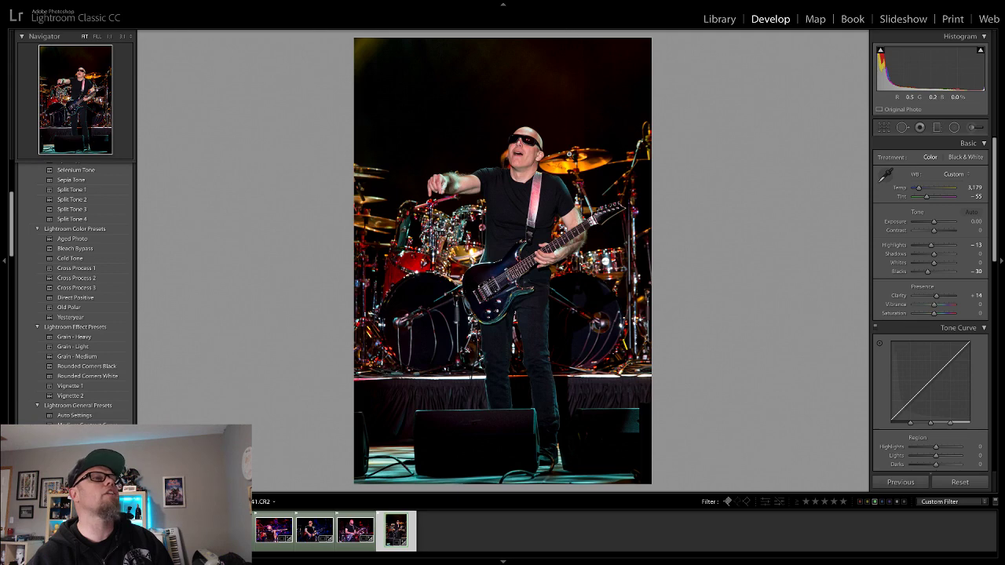
click(504, 151)
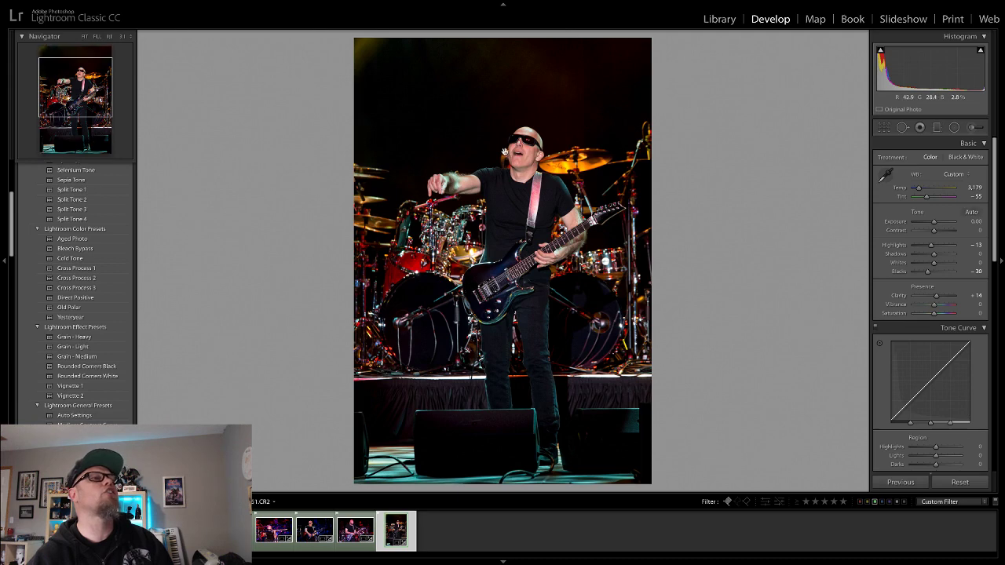
click(504, 152)
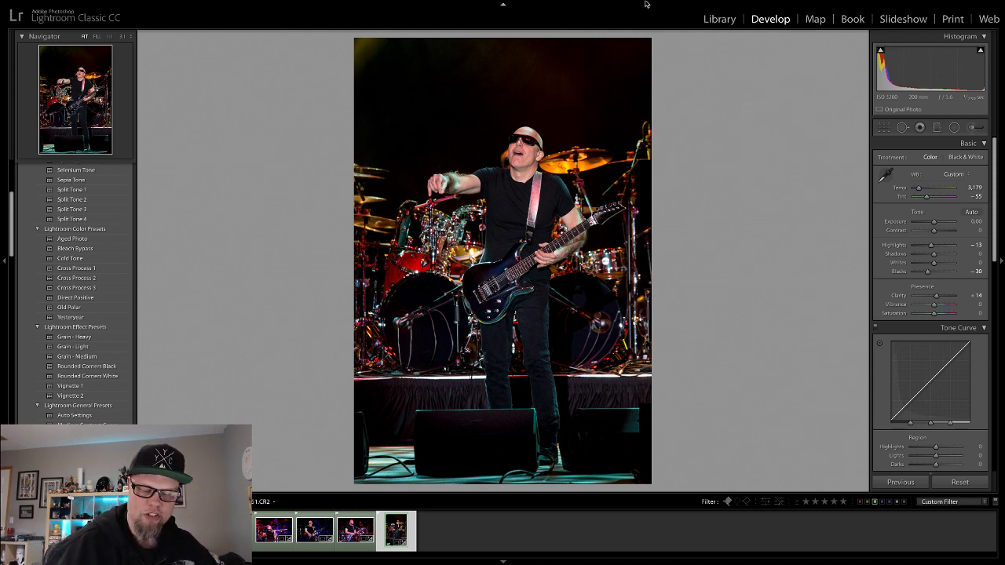
Compare the head-down shot with red-lit drums repeatedly against the laughing shot with blue-lit drums
mouse_move(393, 3)
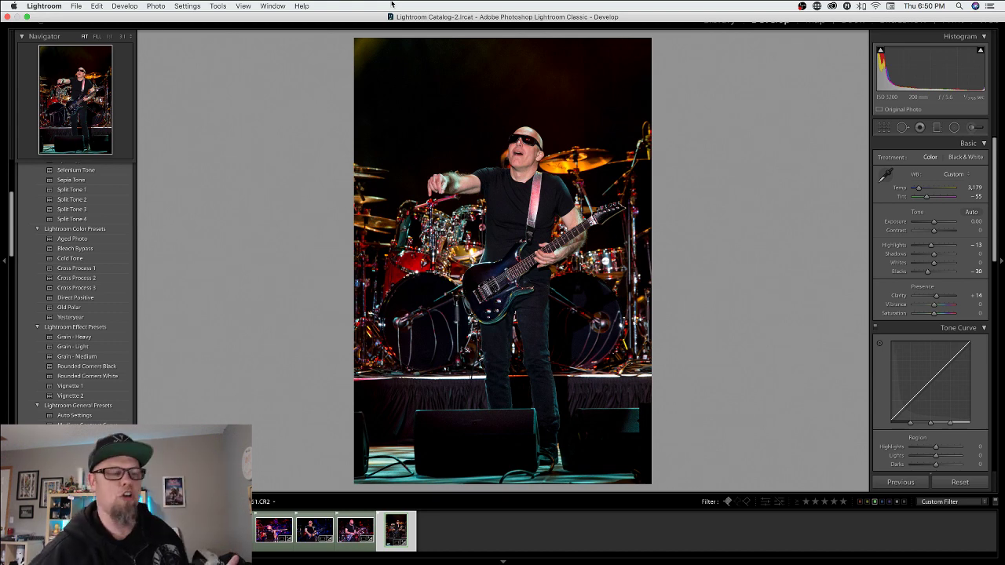
key(Left)
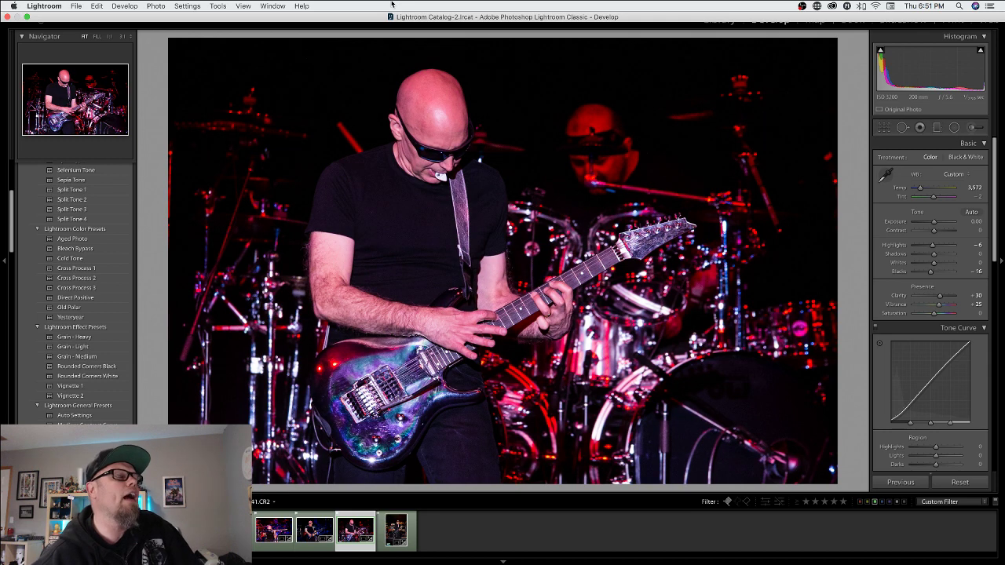
key(Left)
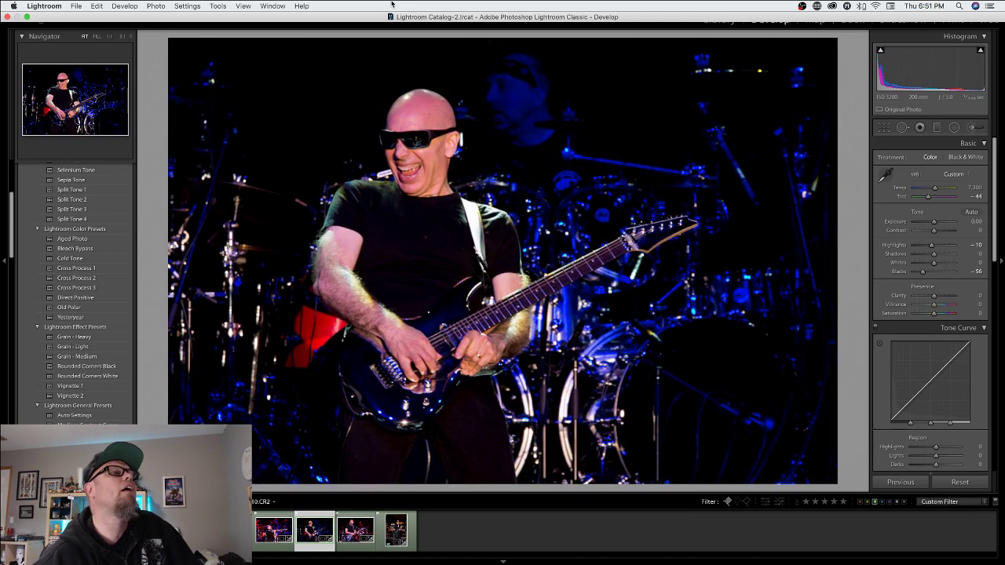
key(Right)
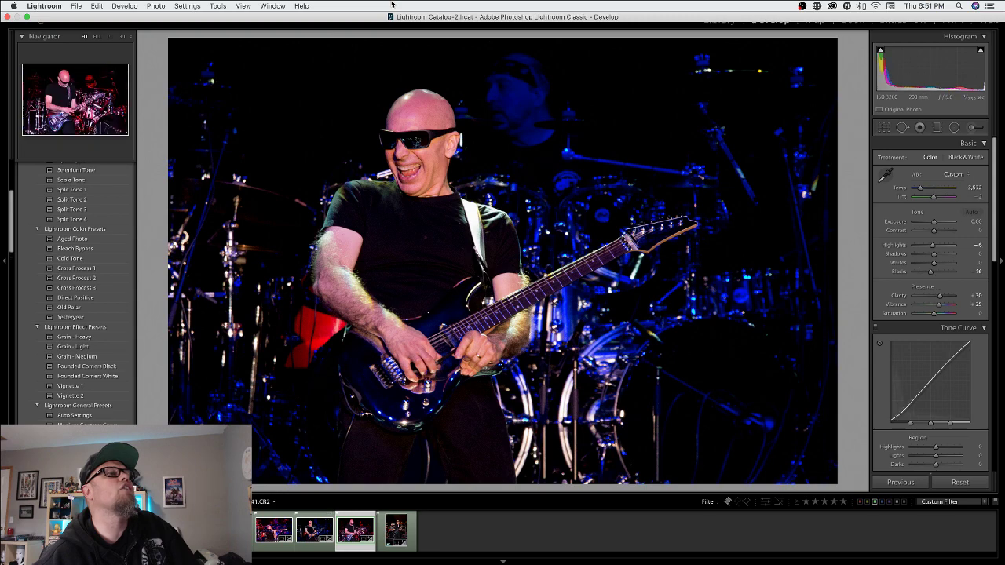
key(Left)
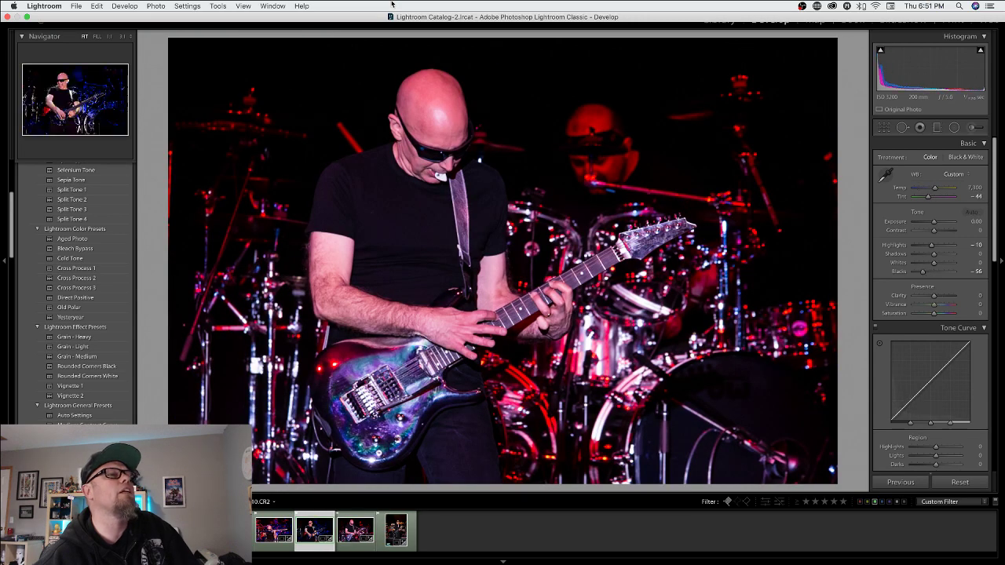
key(Right)
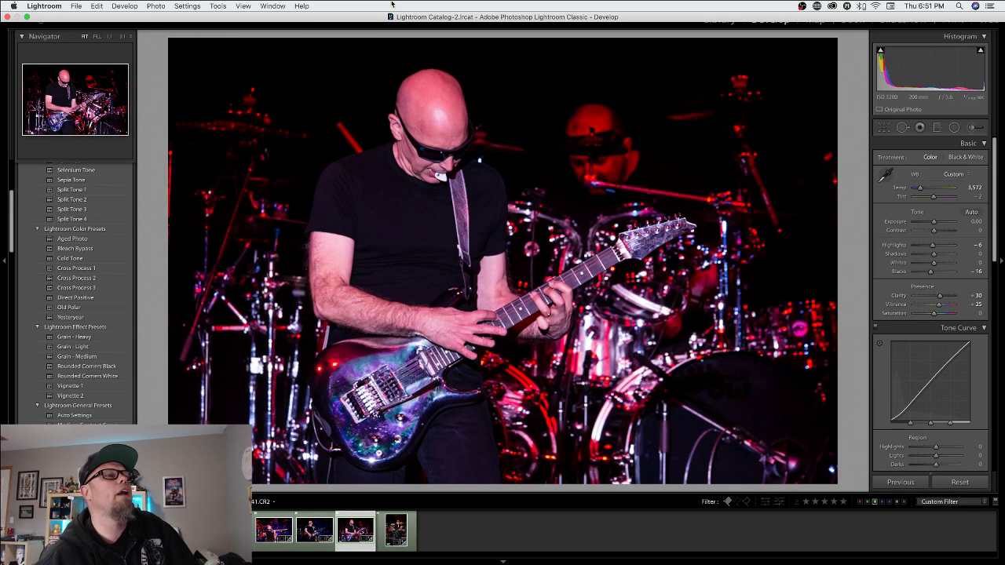
key(Left)
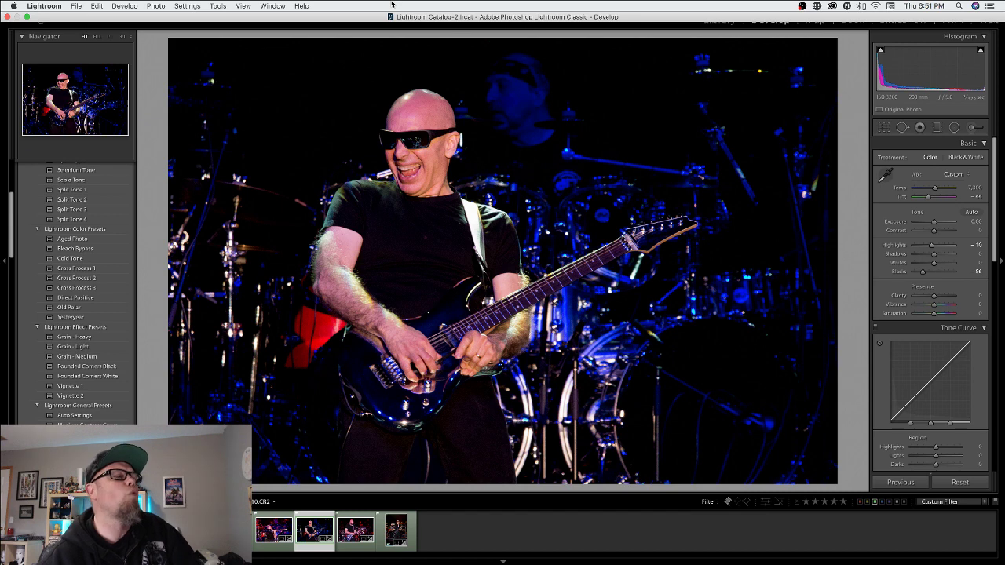
key(Right)
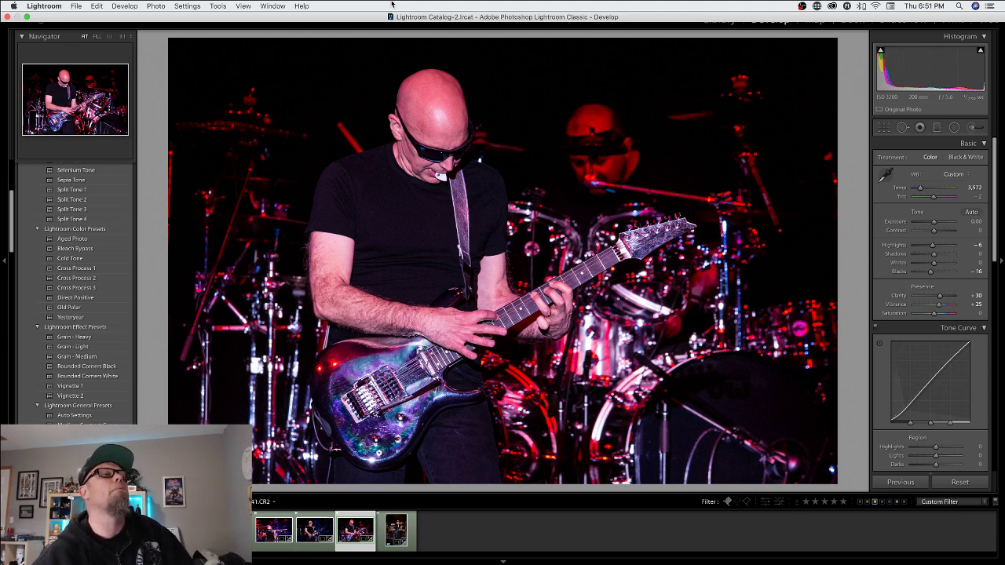
key(Left)
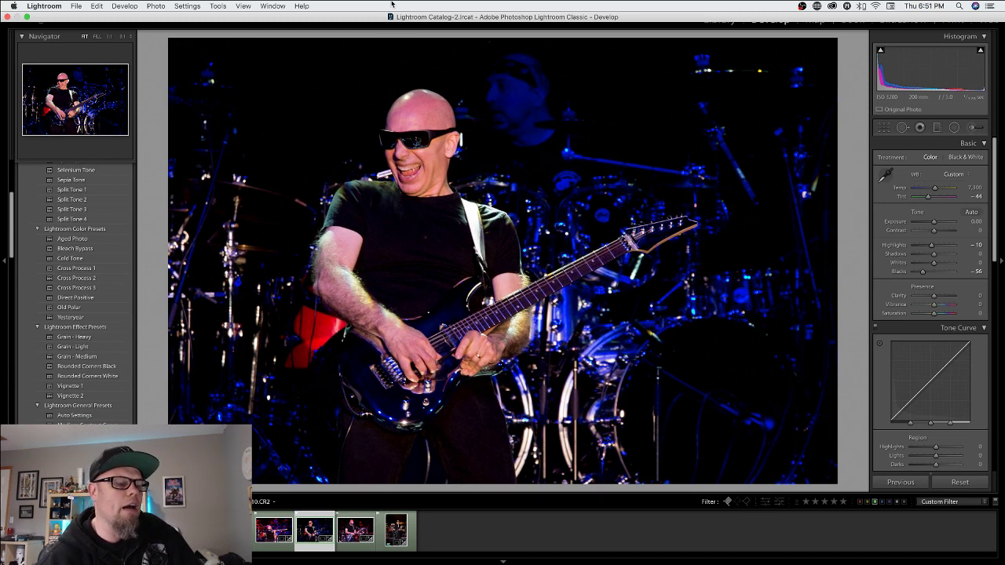
Compare the guitar-playing-with-teeth shot repeatedly against the laughing shot with blue-lit drums
key(Left)
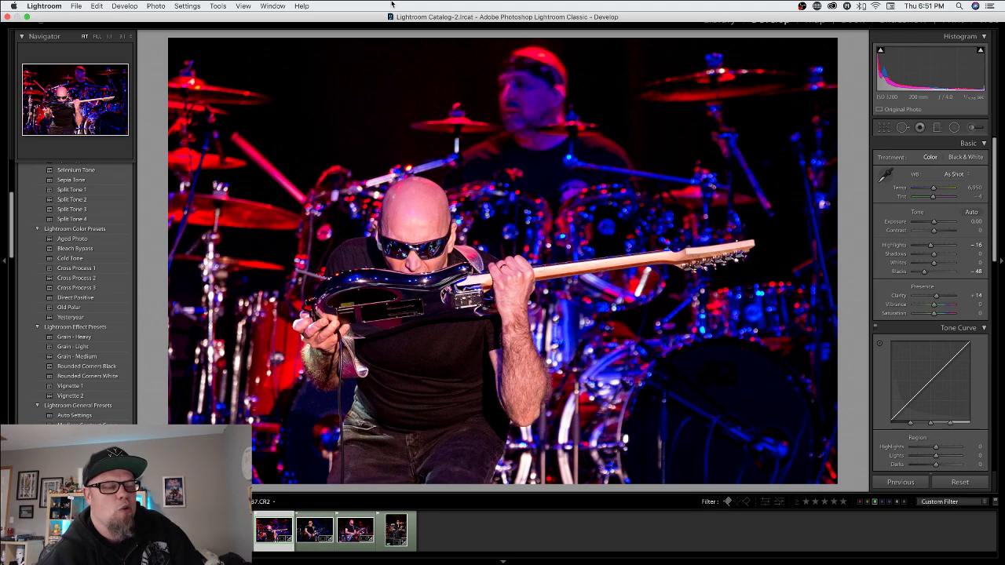
key(Right)
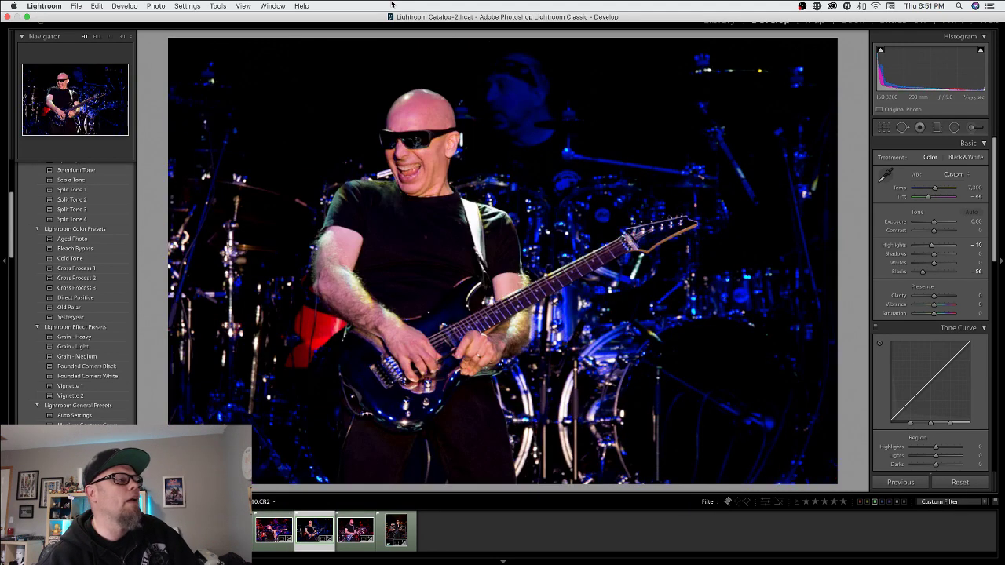
key(Left)
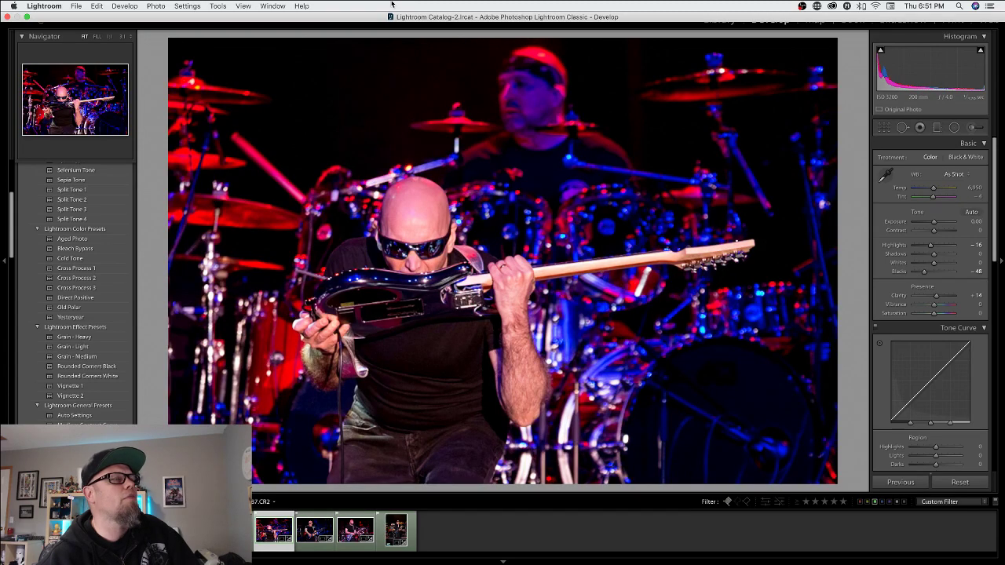
key(Right)
key(Left)
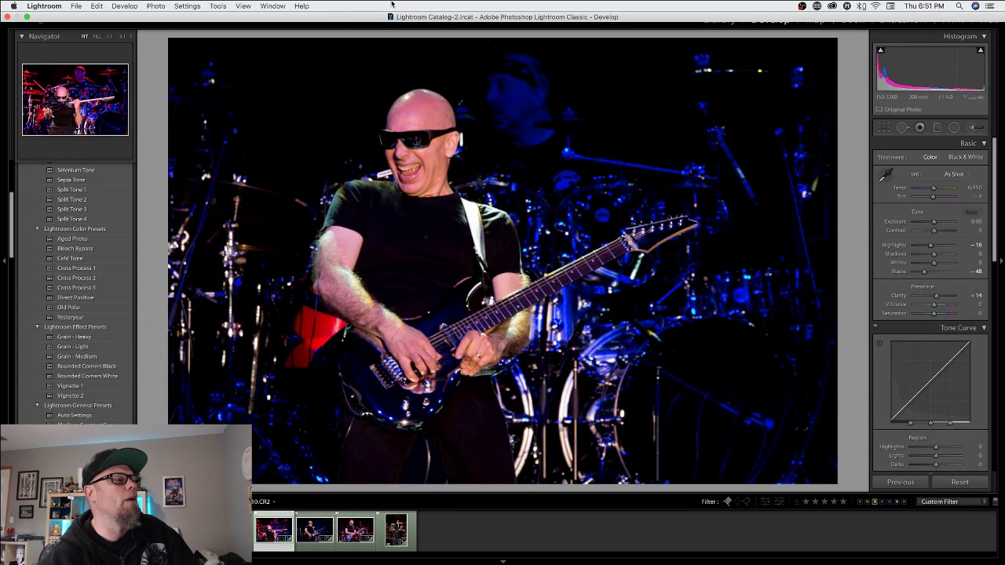
key(Right)
Review the side-on guitarist shots again from the raised-knee pose back to the photo beside the Marshall amplifier
key(Right)
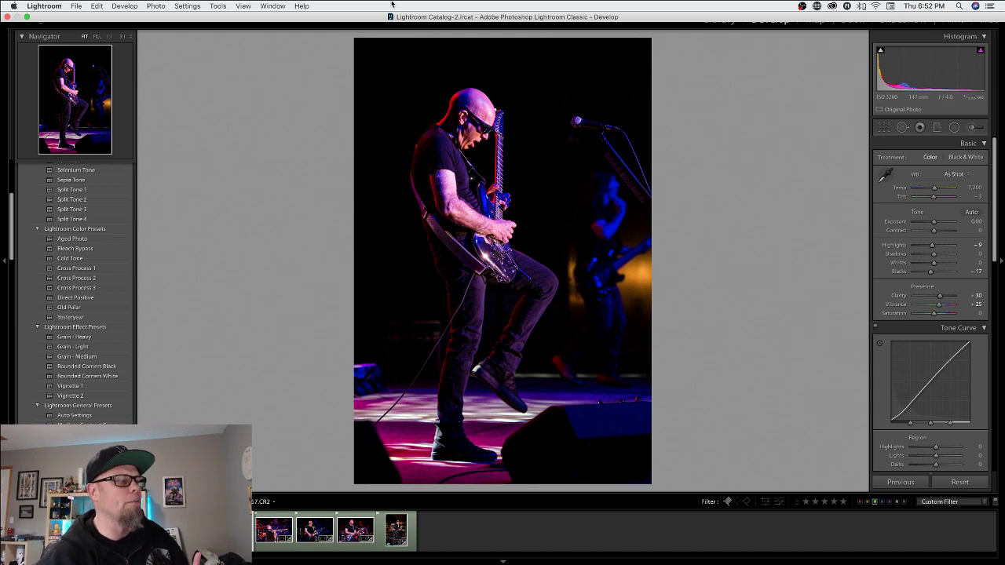
key(Left)
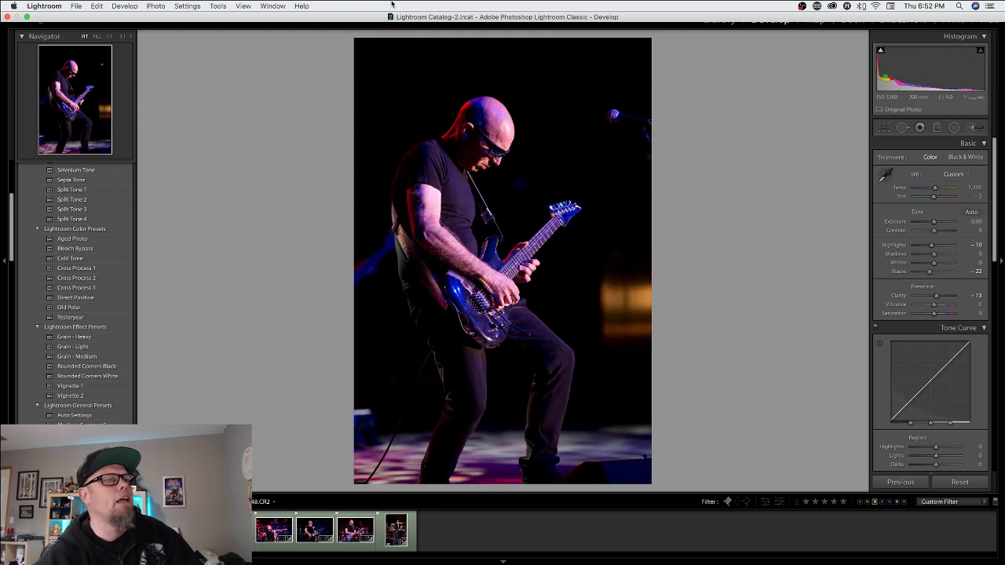
key(Left)
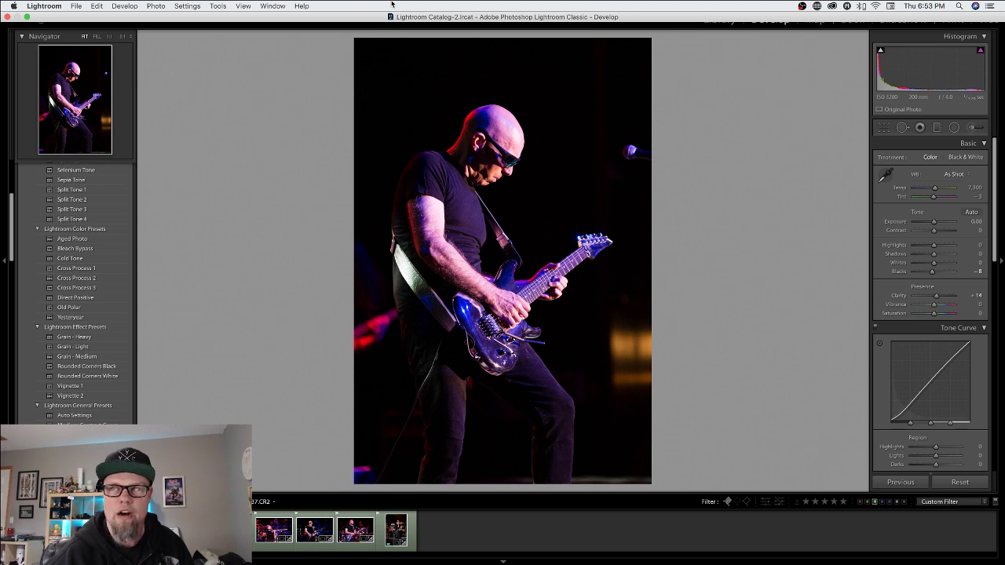
key(Right)
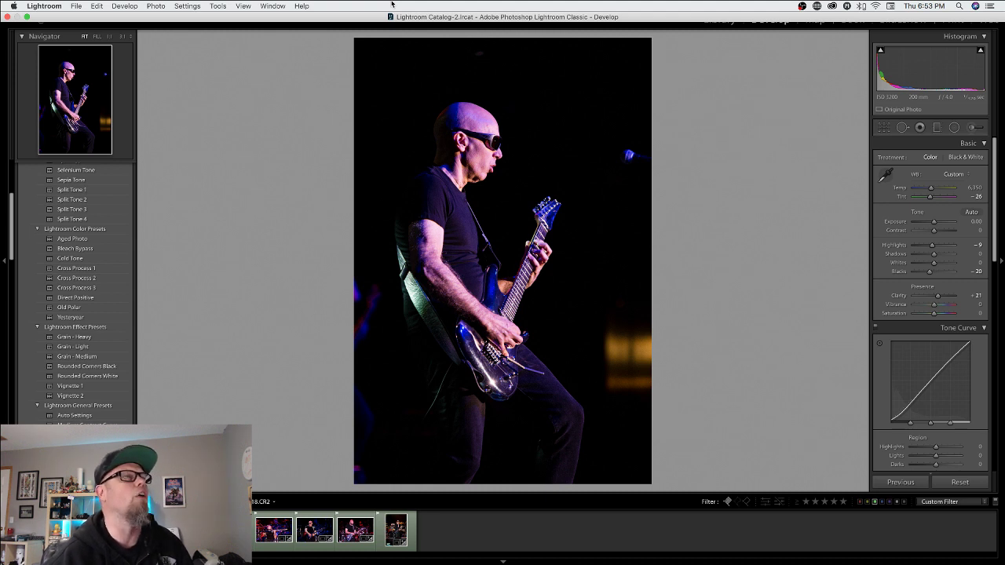
key(Right)
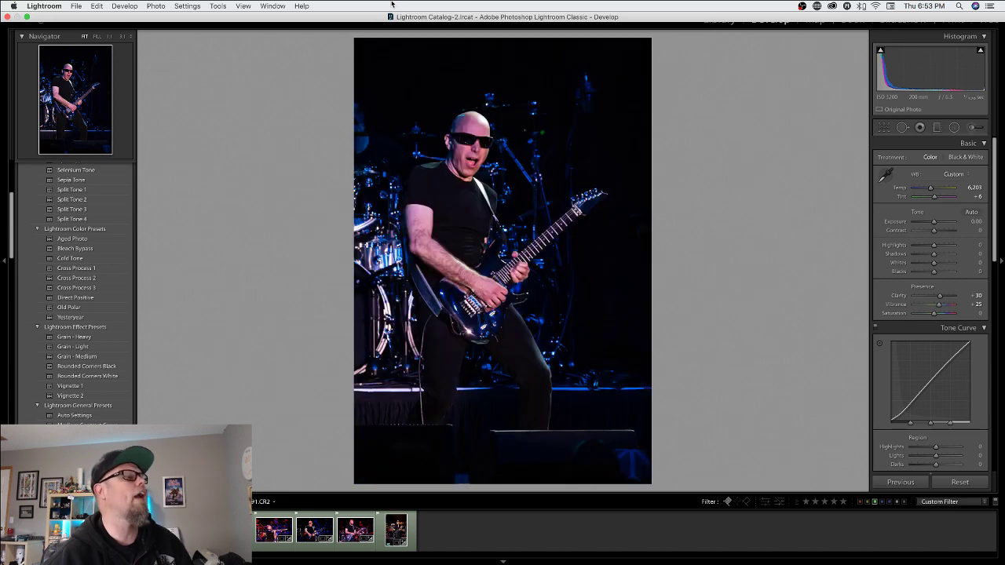
key(Right)
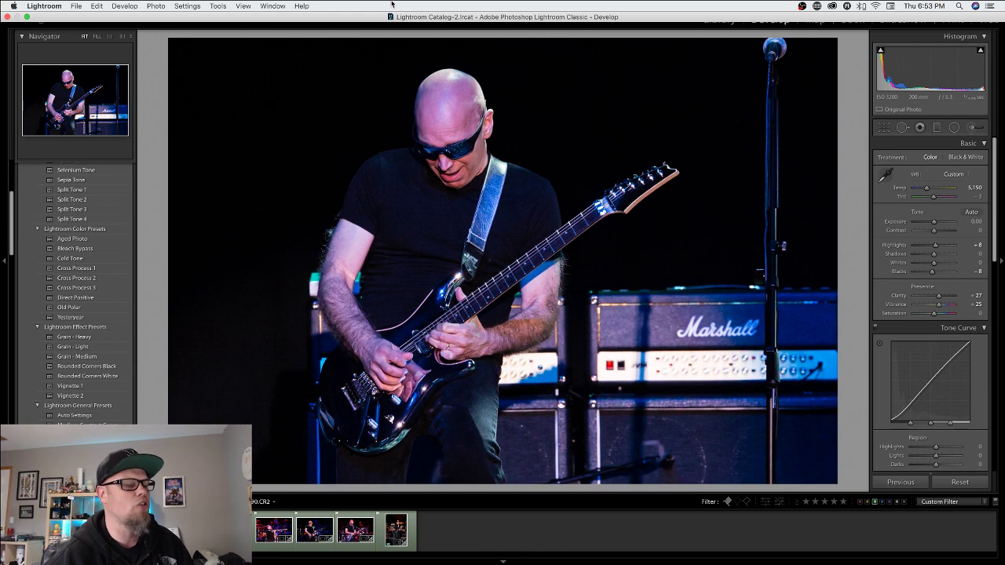
Make another forward pass through the green-labeled photos, from the Marshall amplifier shot to the head-down shot with red-lit drums
key(Right)
key(Right)
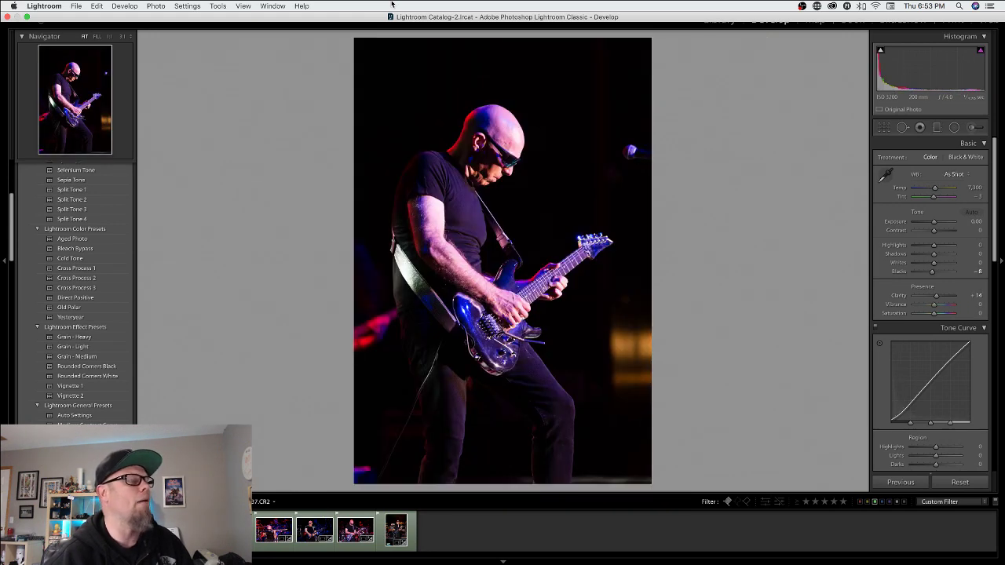
key(Right)
key(Right)
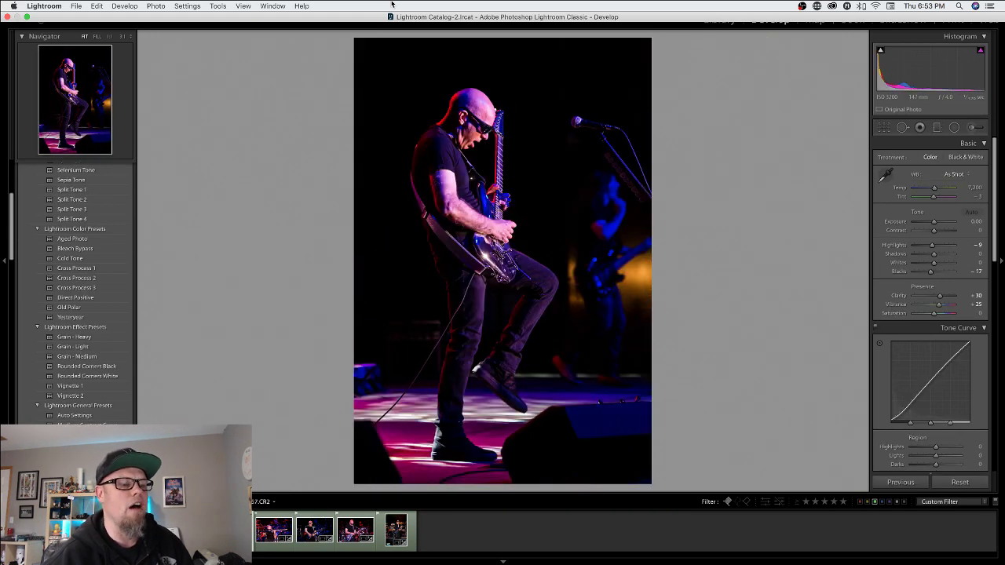
key(Right)
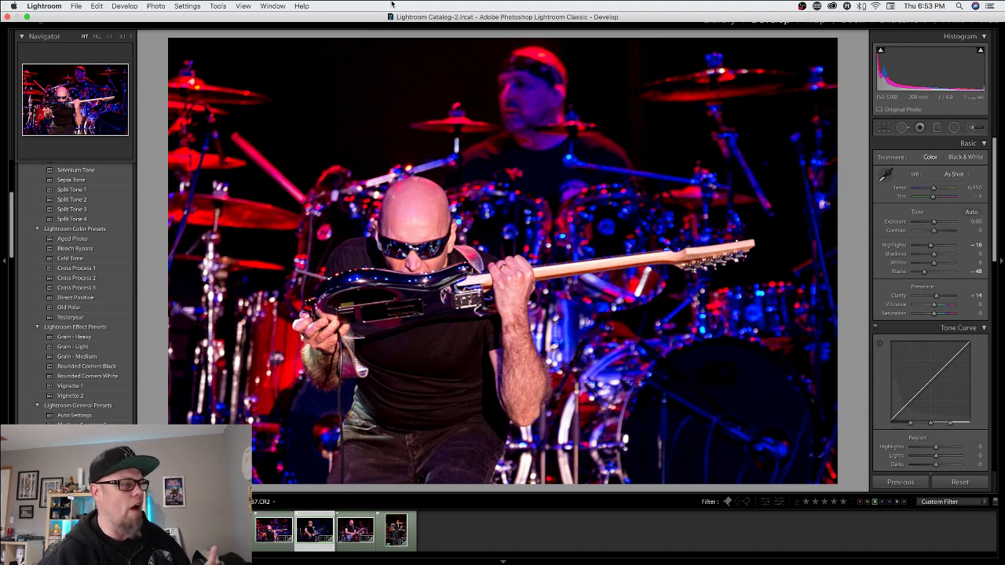
key(Right)
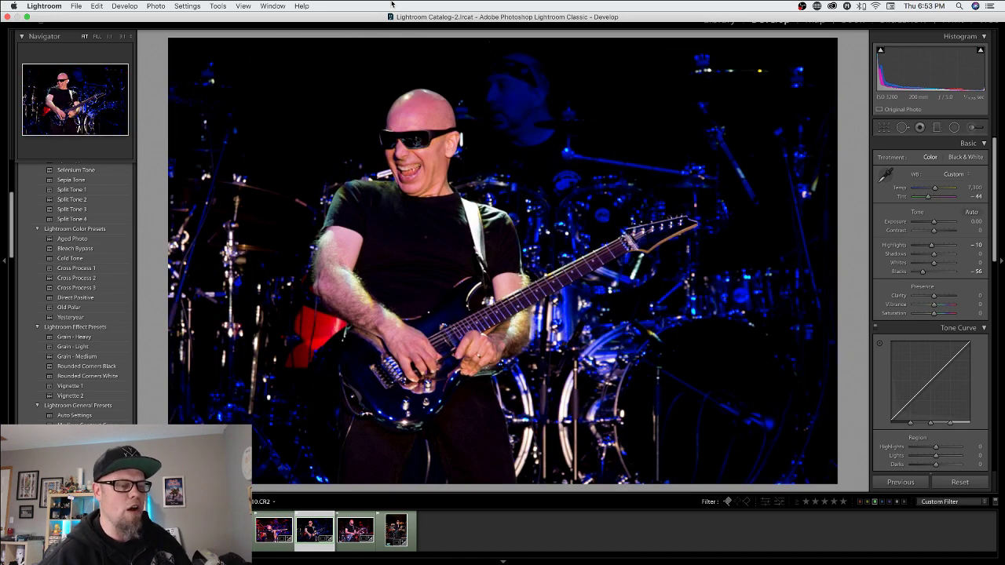
key(Right)
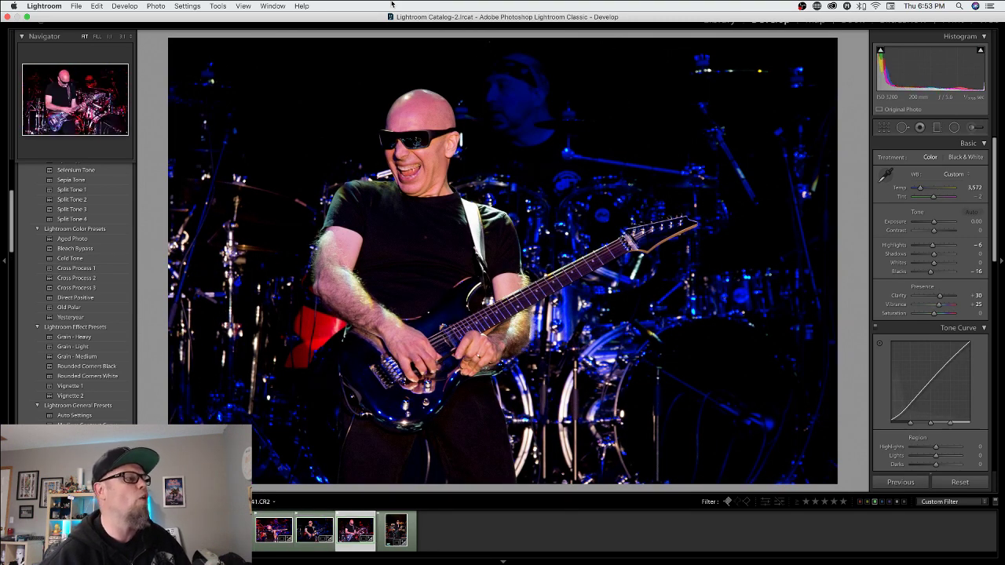
Recheck the last drum-backed shots, then return to the green-labeled photo beside the Marshall amplifier
key(Left)
key(Right)
key(Right)
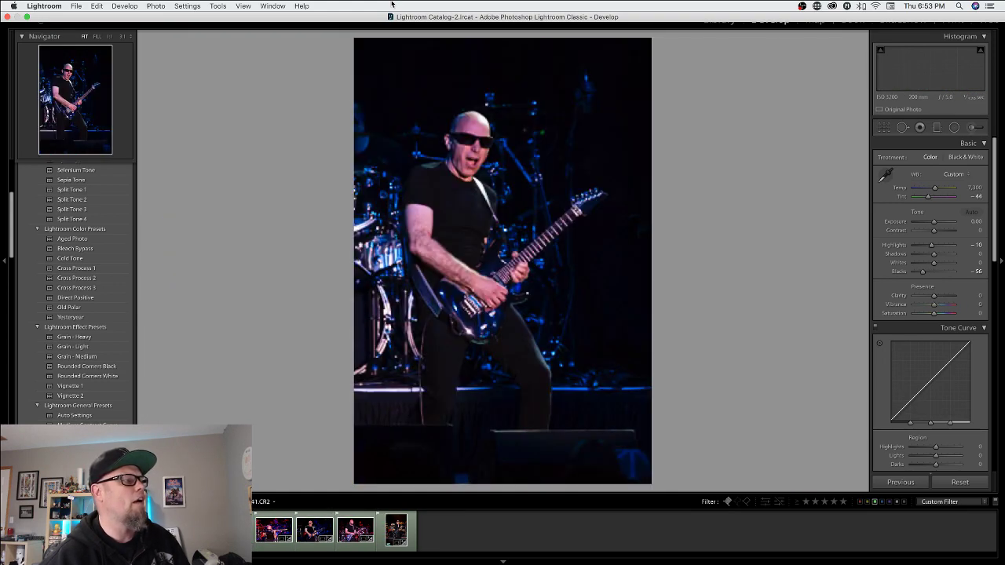
key(Left)
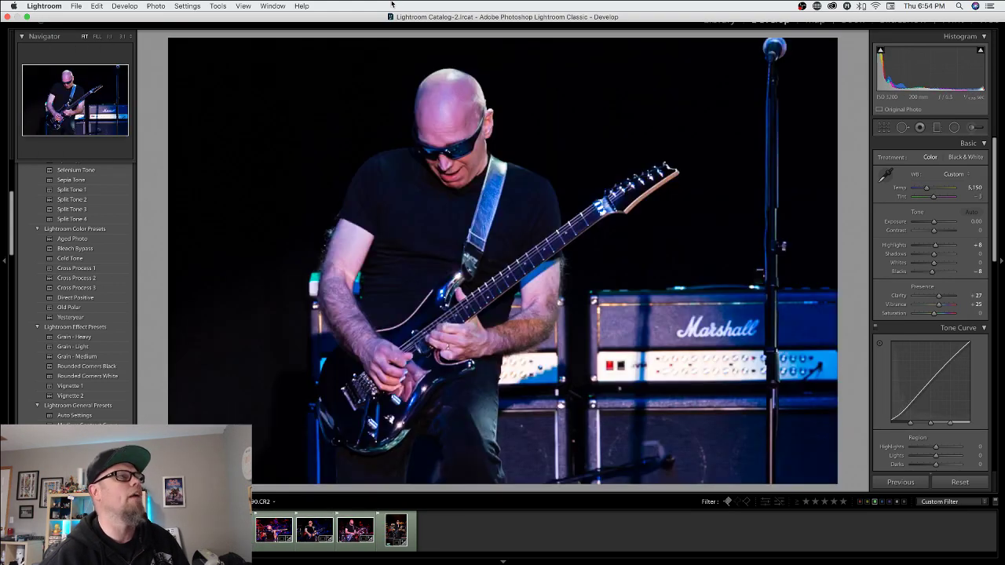
Review the vertical green-labeled shots from the singing pose with blue-lit drums through the side-on photos to the raised-knee pose
key(Right)
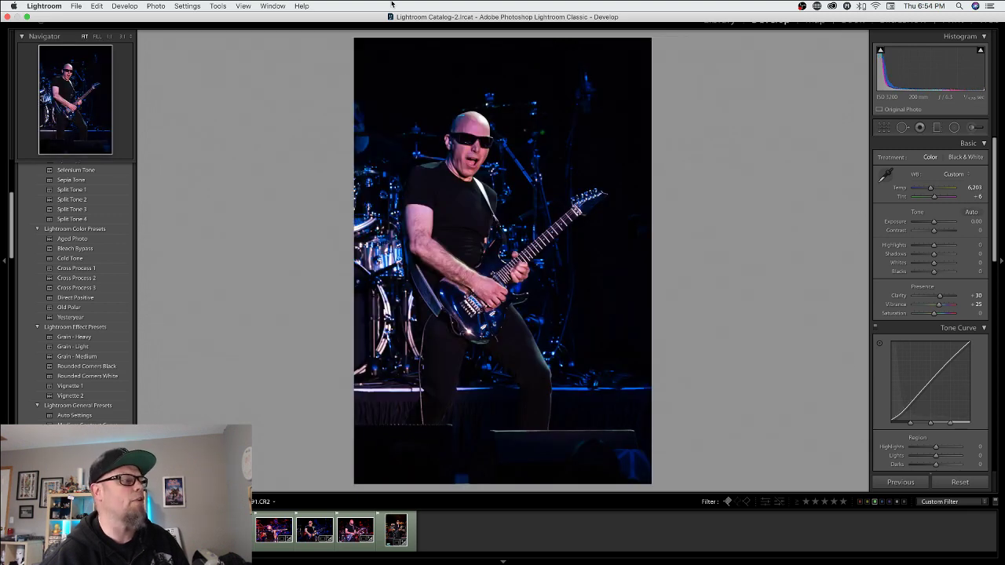
key(Right)
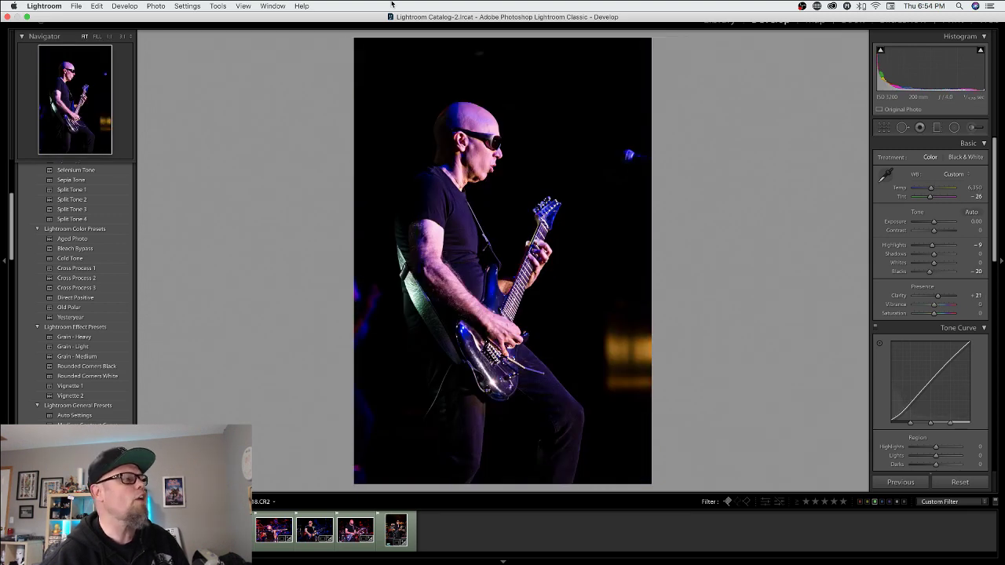
key(Right)
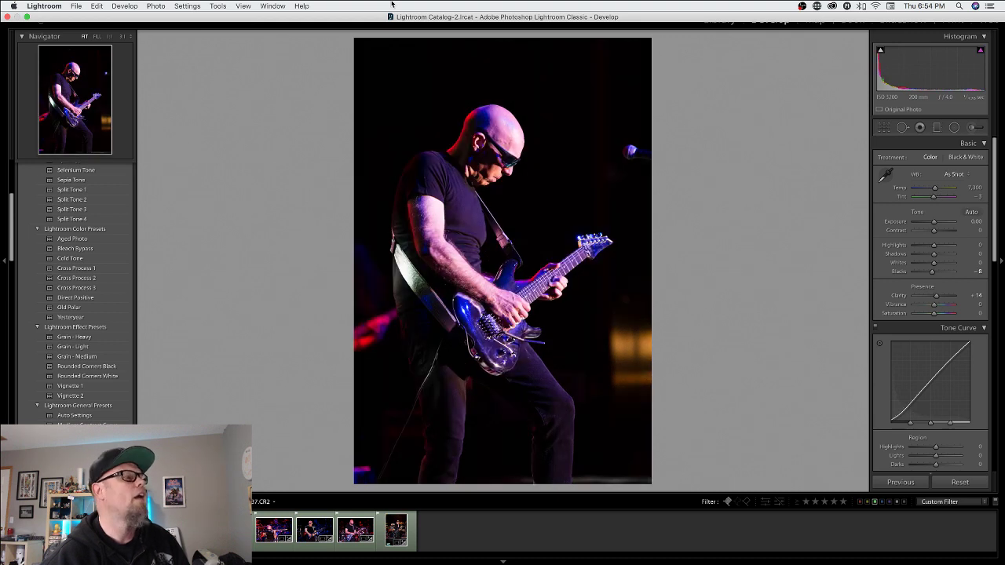
key(Right)
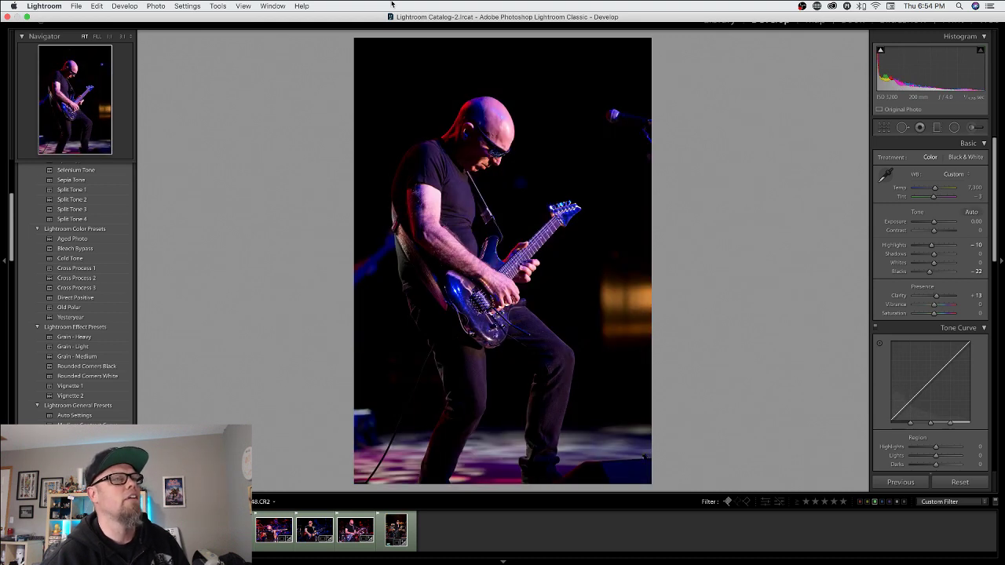
key(Right)
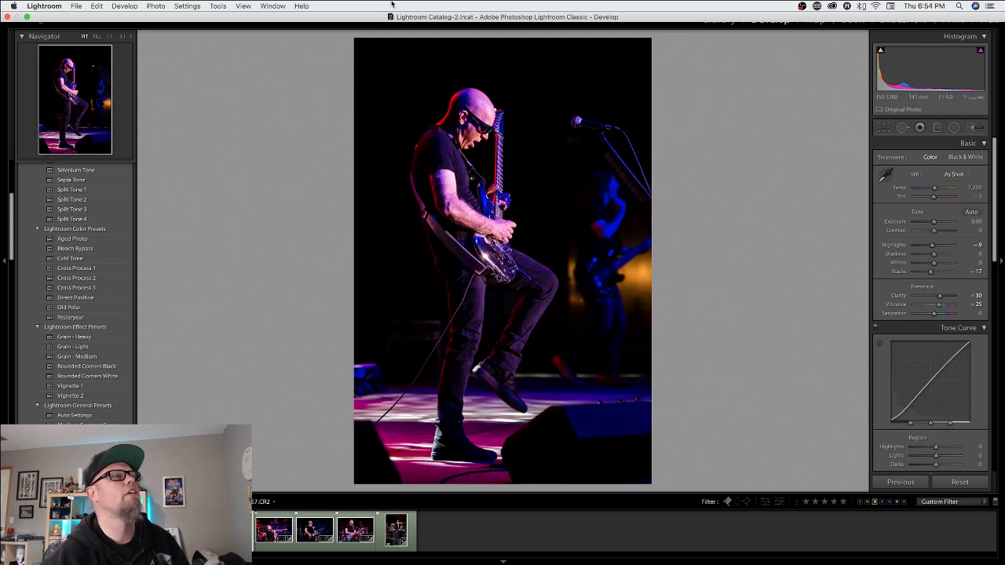
Review the drum-backed shots from playing with teeth to the full-length outstretched-arm pose, then go back to the laughing shot
key(Right)
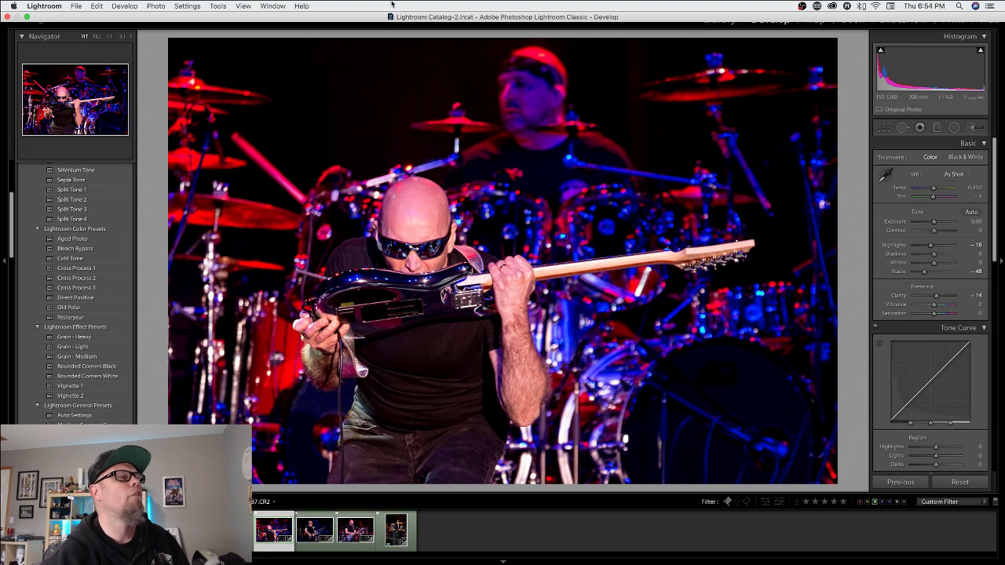
key(Right)
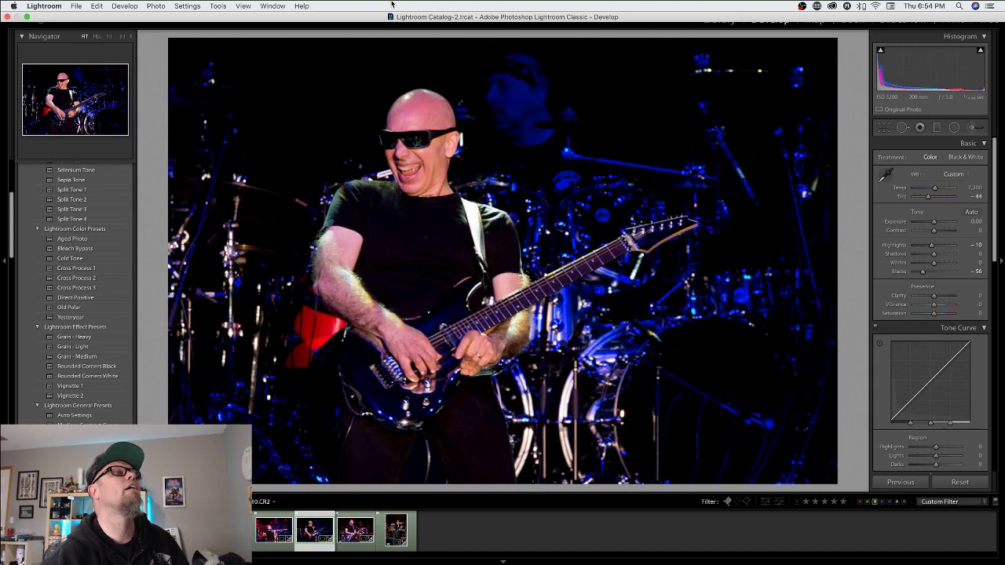
key(Right)
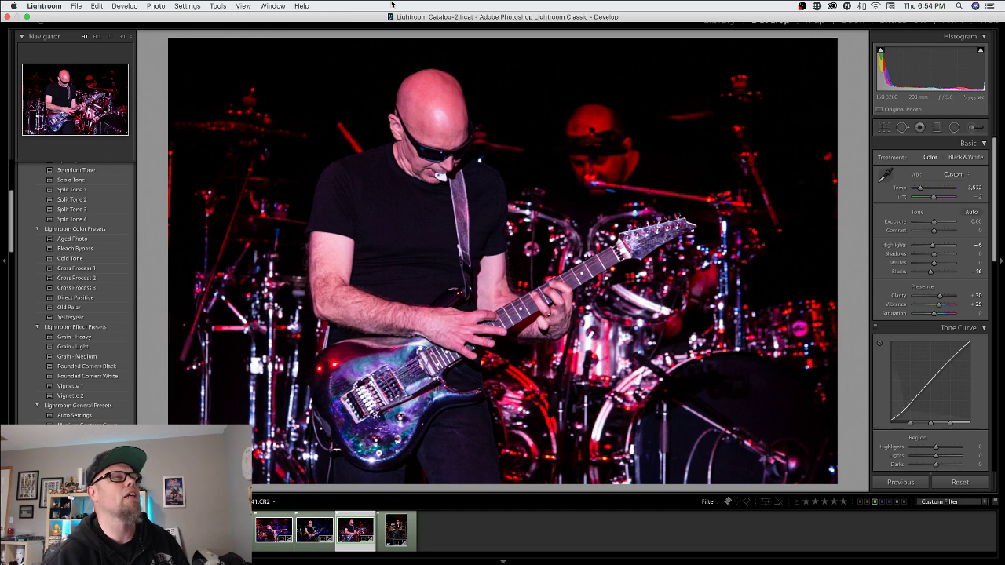
key(Right)
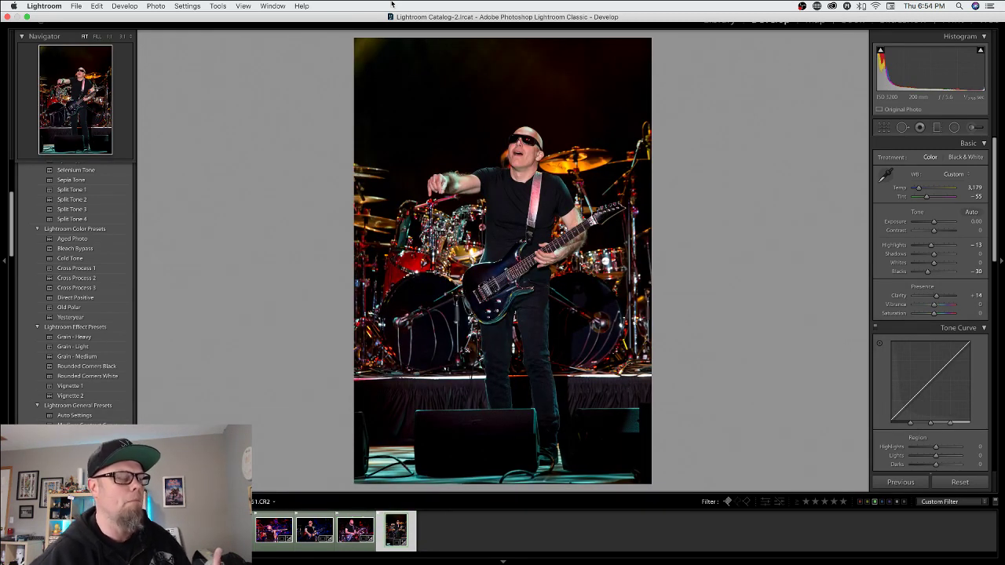
key(Left)
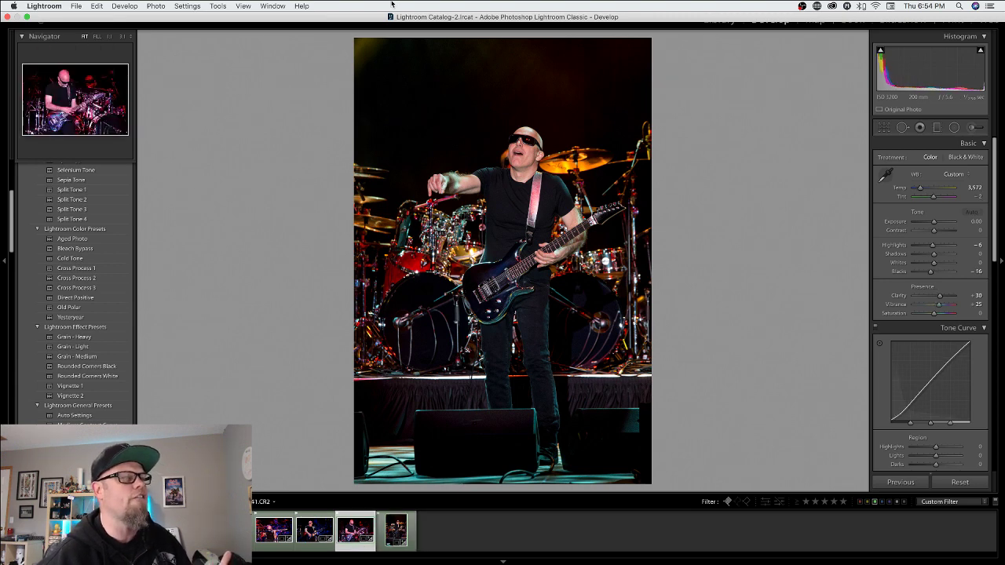
key(Left)
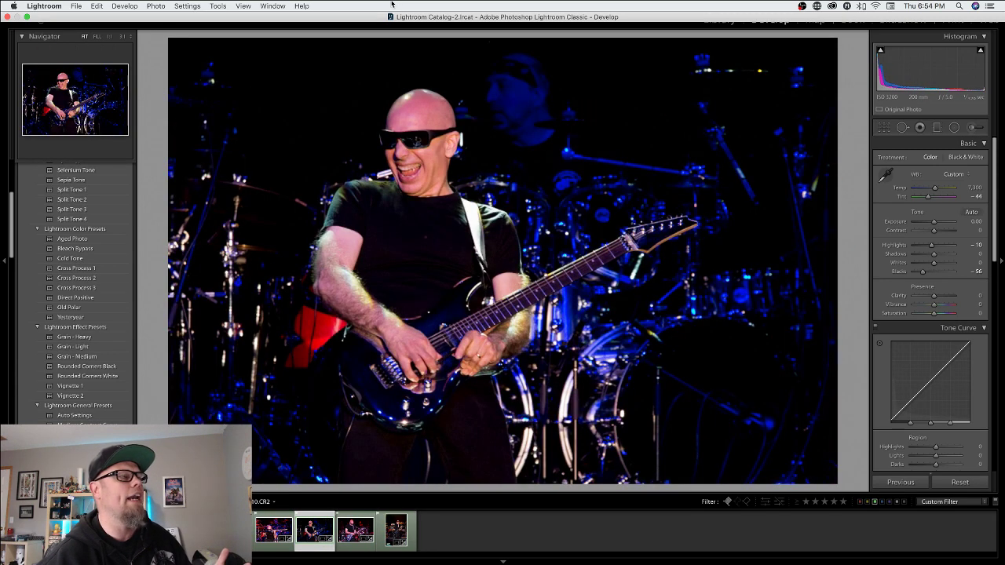